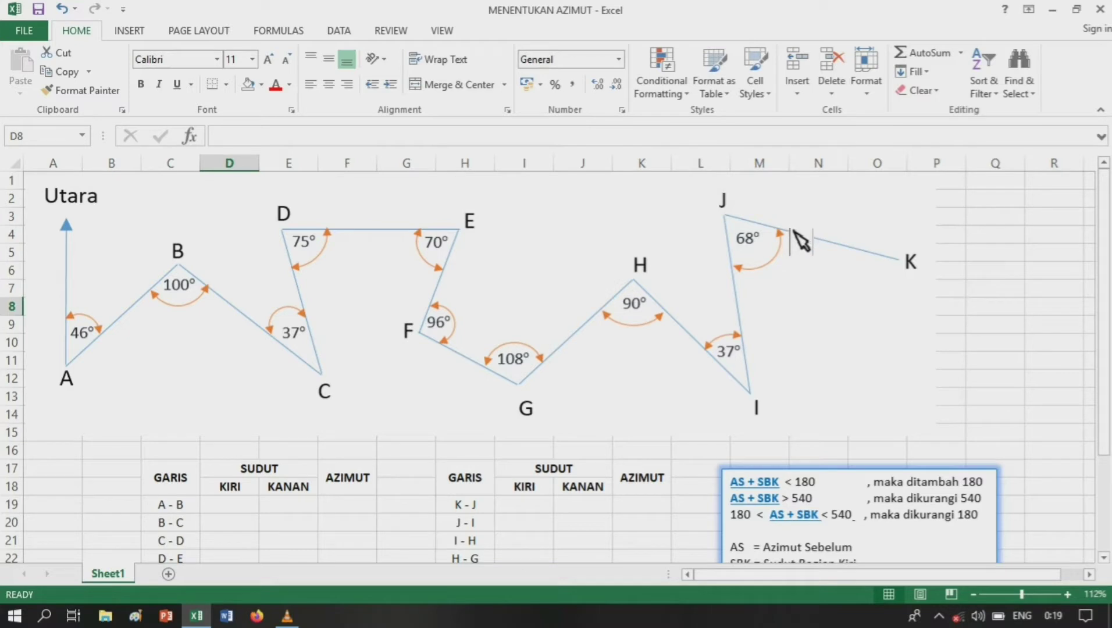
# - Enter 46 as the azimuth of line A - B in the first GARIS table
pyautogui.scroll(-1, 300, 490)
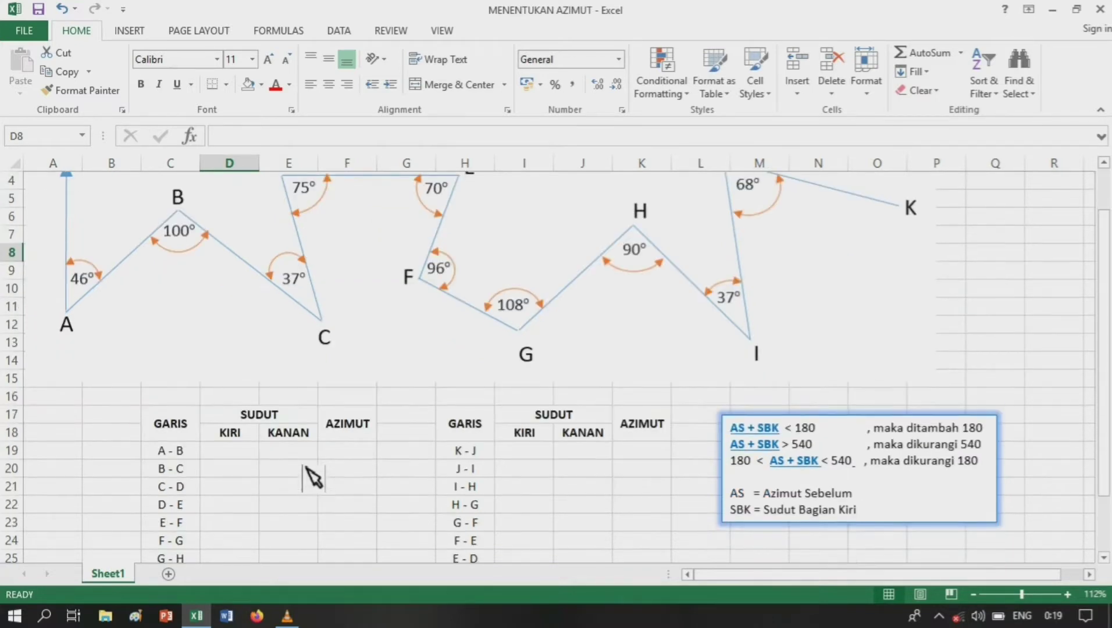
pyautogui.click(229, 468)
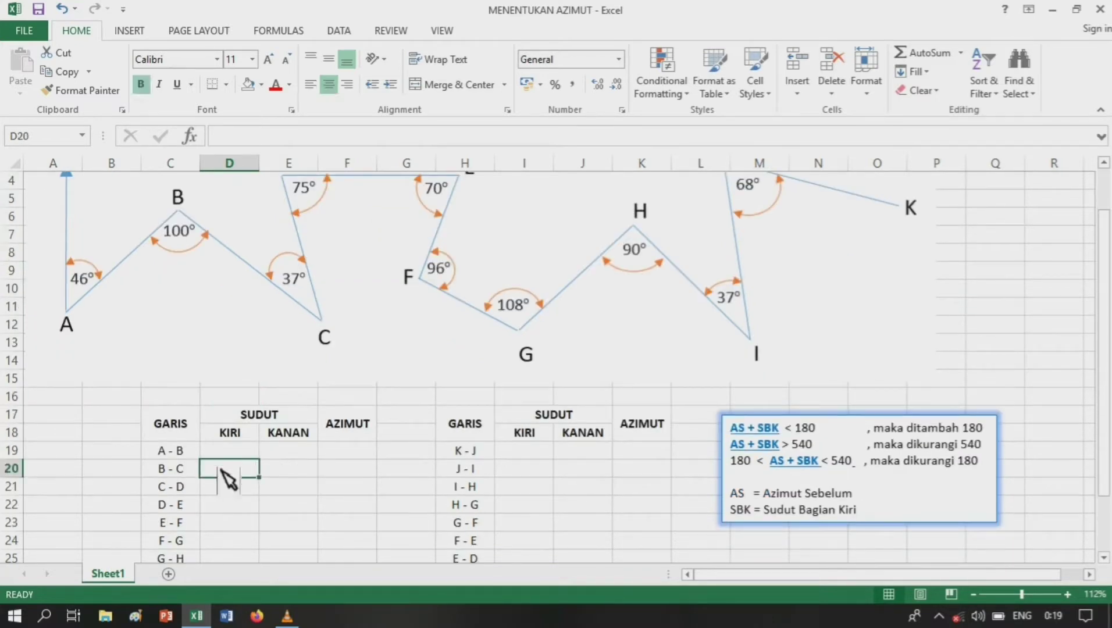
pyautogui.click(249, 452)
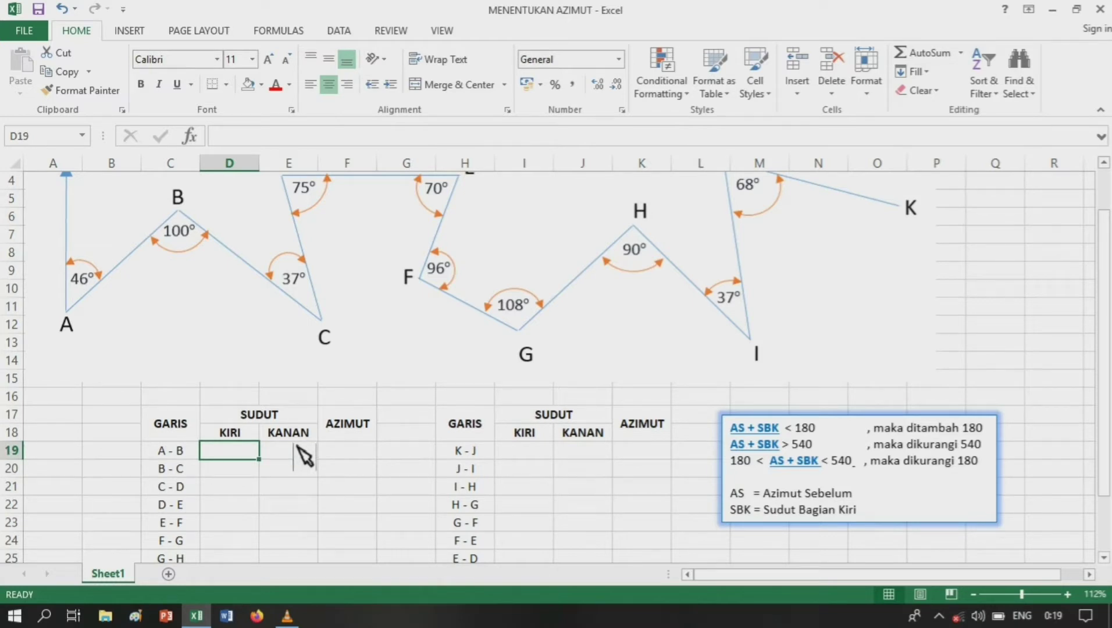
pyautogui.press('Right')
pyautogui.press('Right')
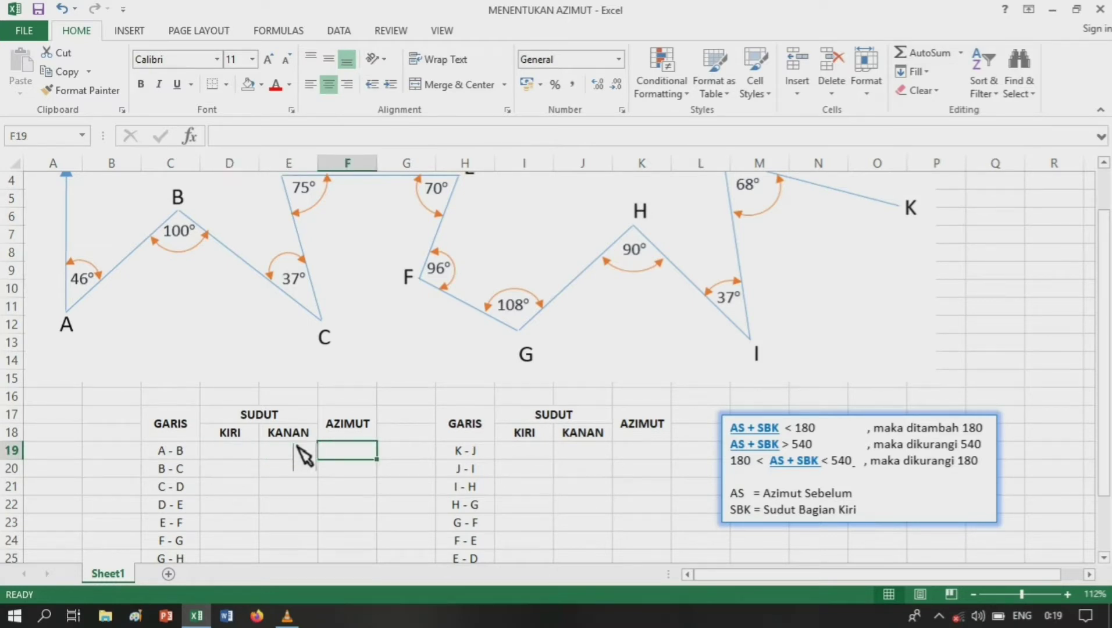
pyautogui.write('46')
pyautogui.press('Return')
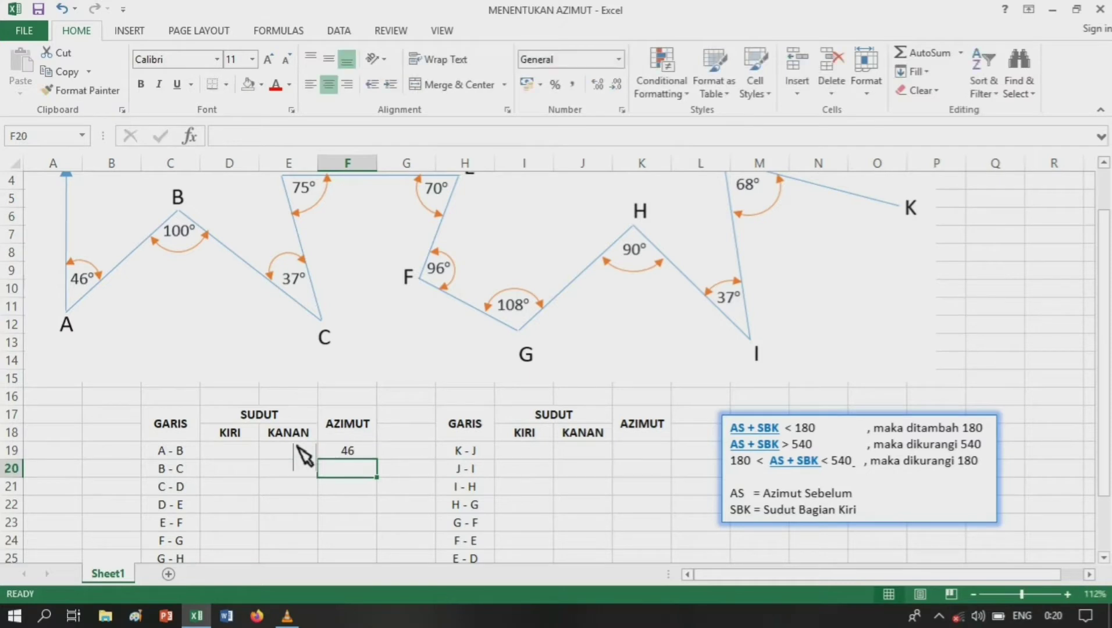
# - Enter 100 as the KANAN angle for line B - C
pyautogui.press('Left')
pyautogui.press('Left')
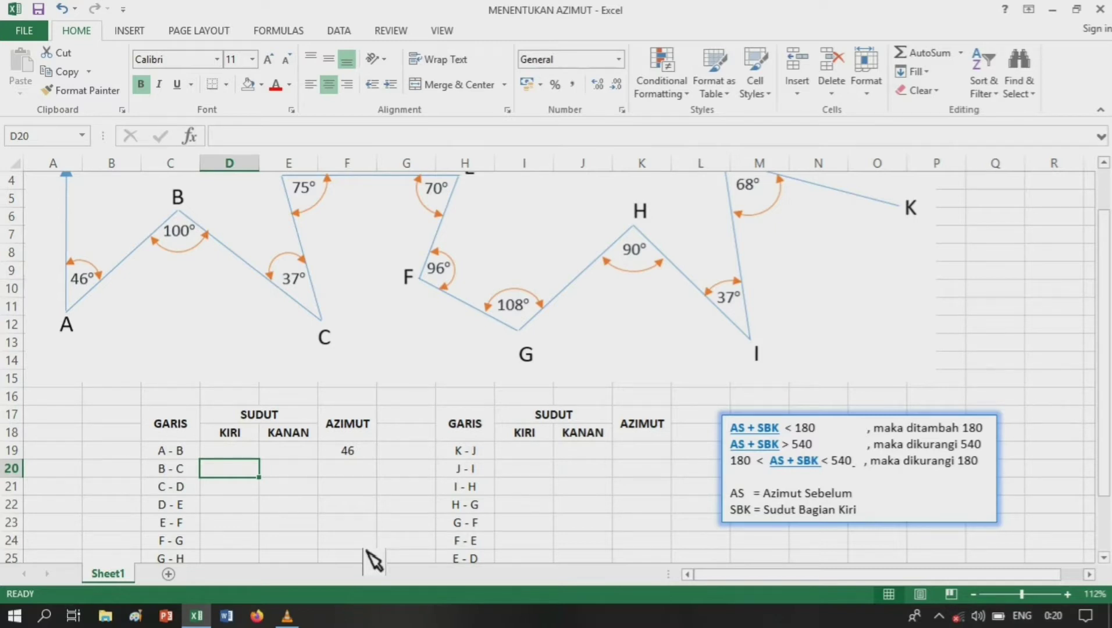
pyautogui.press('Right')
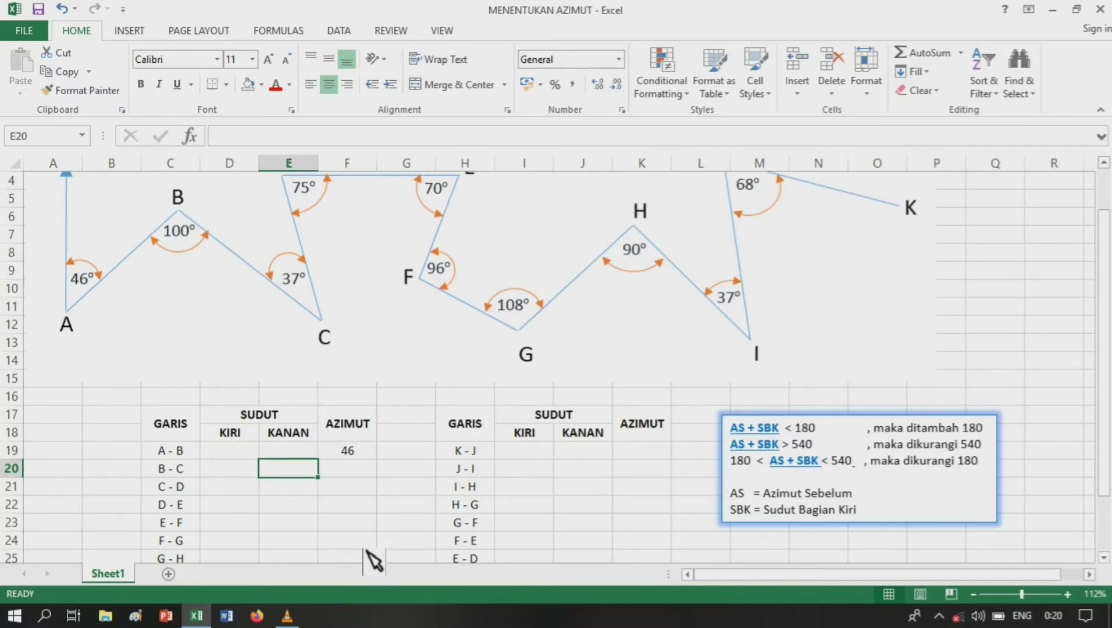
pyautogui.write('100')
pyautogui.press('Return')
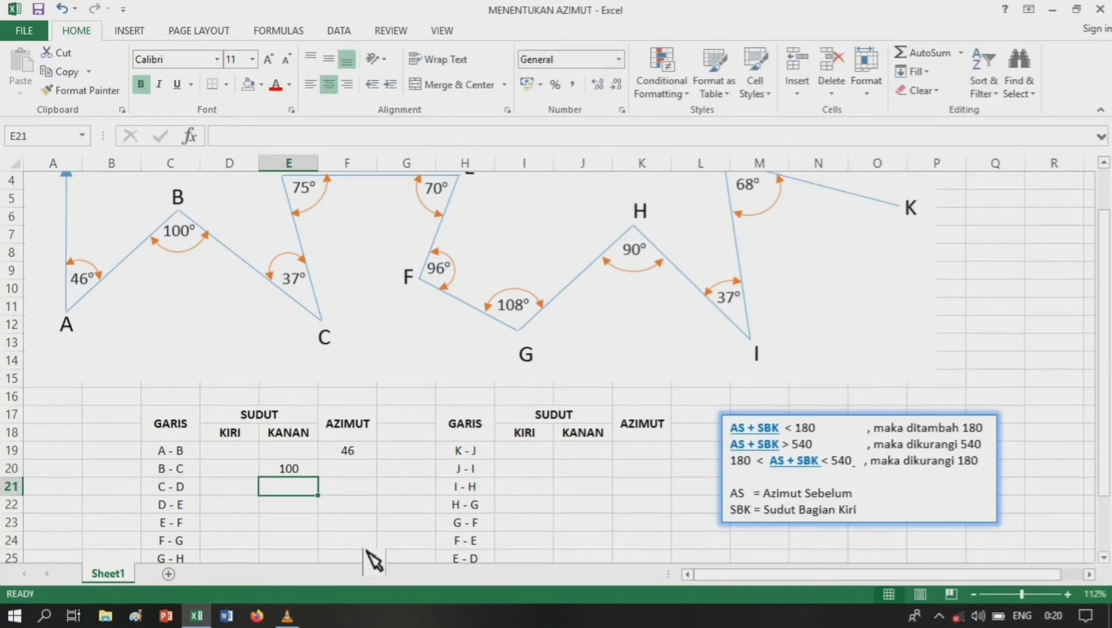
# - Examine the angle between lines B - C and C - D at point C in the traverse sketch
pyautogui.click(1041, 595)
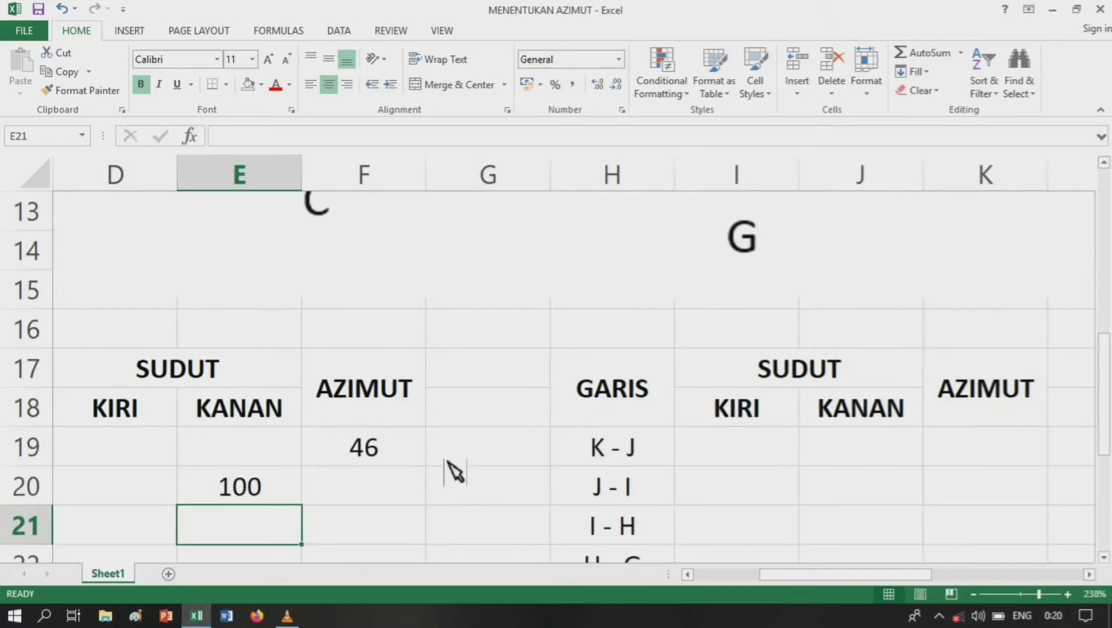
pyautogui.scroll(1, 435, 483)
pyautogui.scroll(-3, 437, 472)
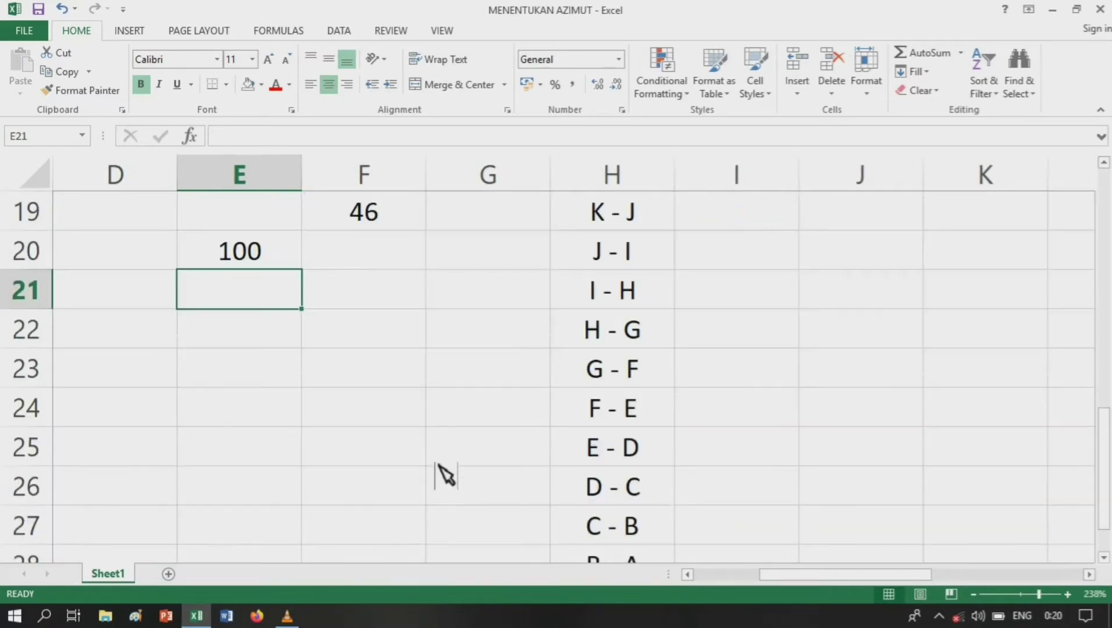
pyautogui.scroll(1, 399, 311)
pyautogui.scroll(1, 399, 311)
pyautogui.click(422, 487)
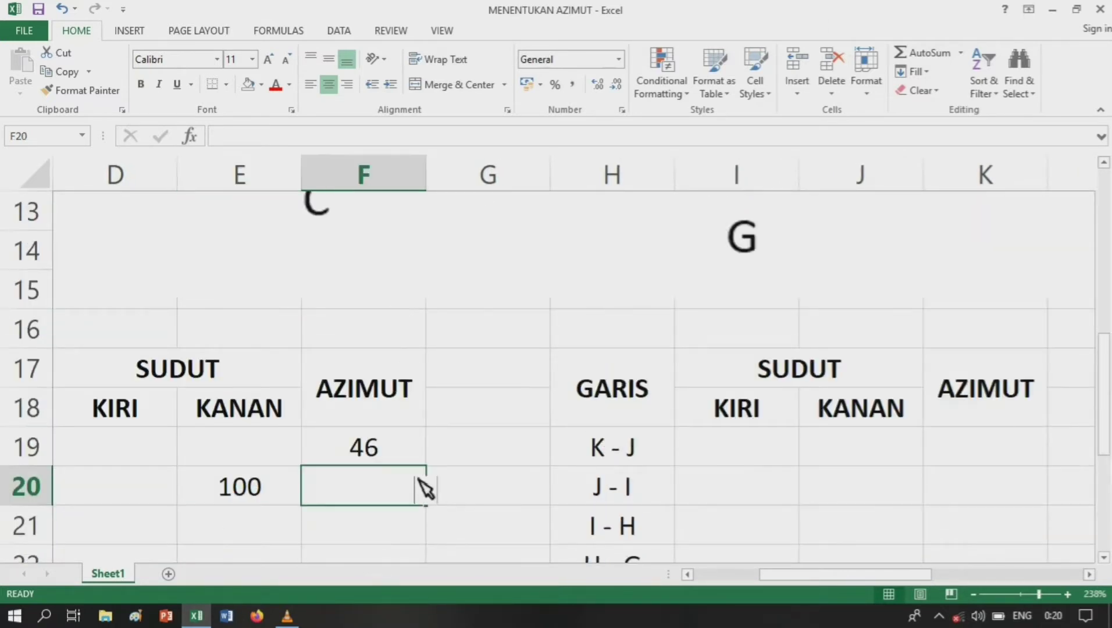
pyautogui.press('Left')
pyautogui.press('Left')
pyautogui.press('Left')
pyautogui.press('Left')
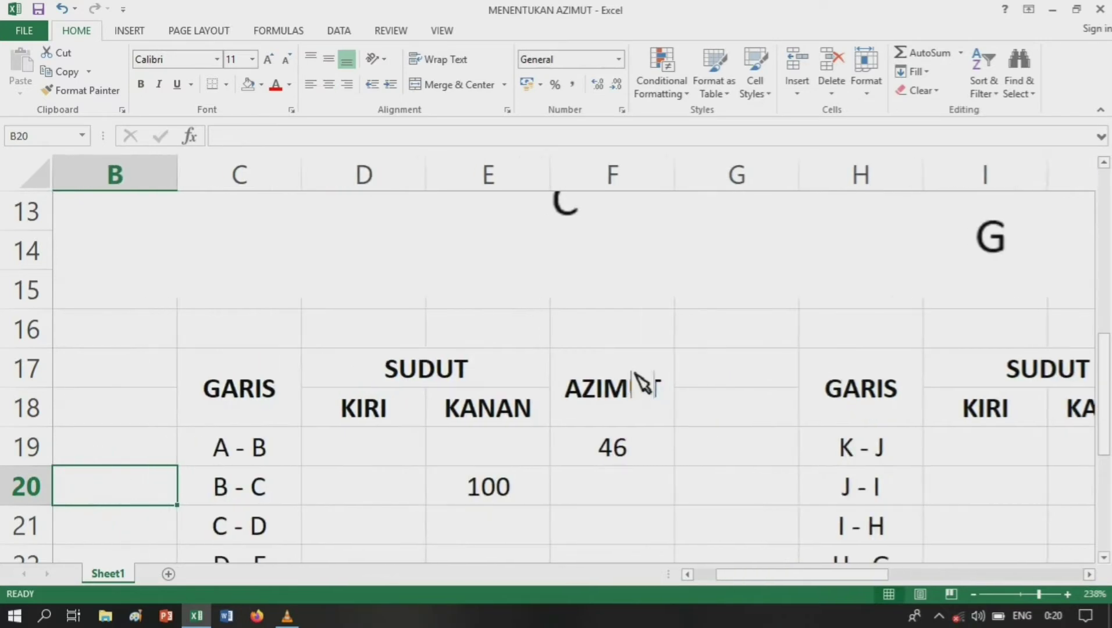
pyautogui.scroll(1, 378, 422)
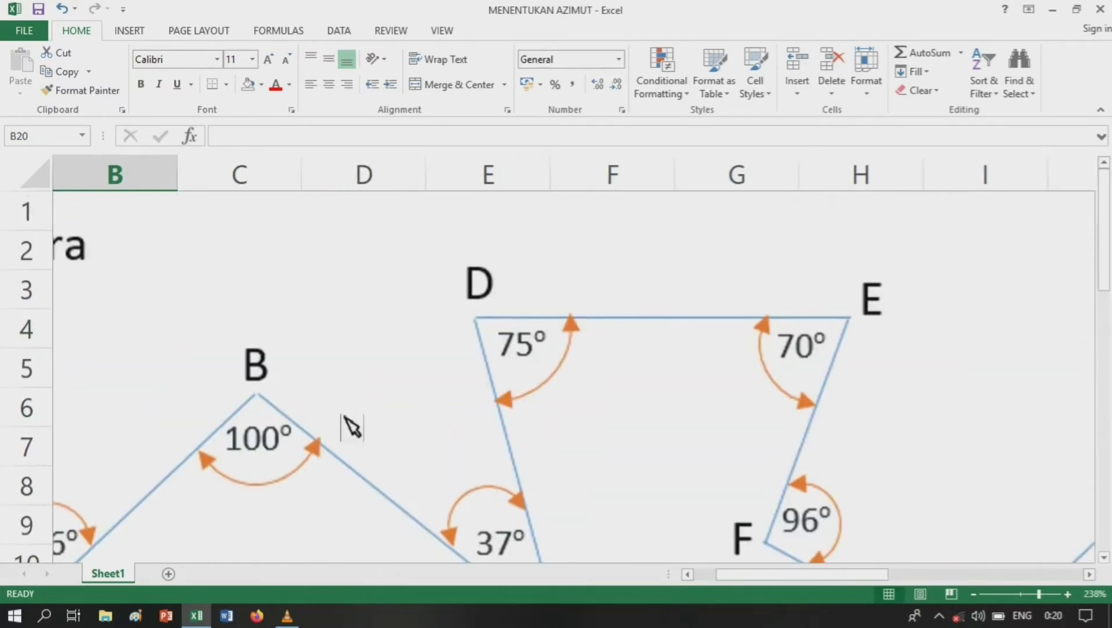
pyautogui.scroll(-1, 337, 417)
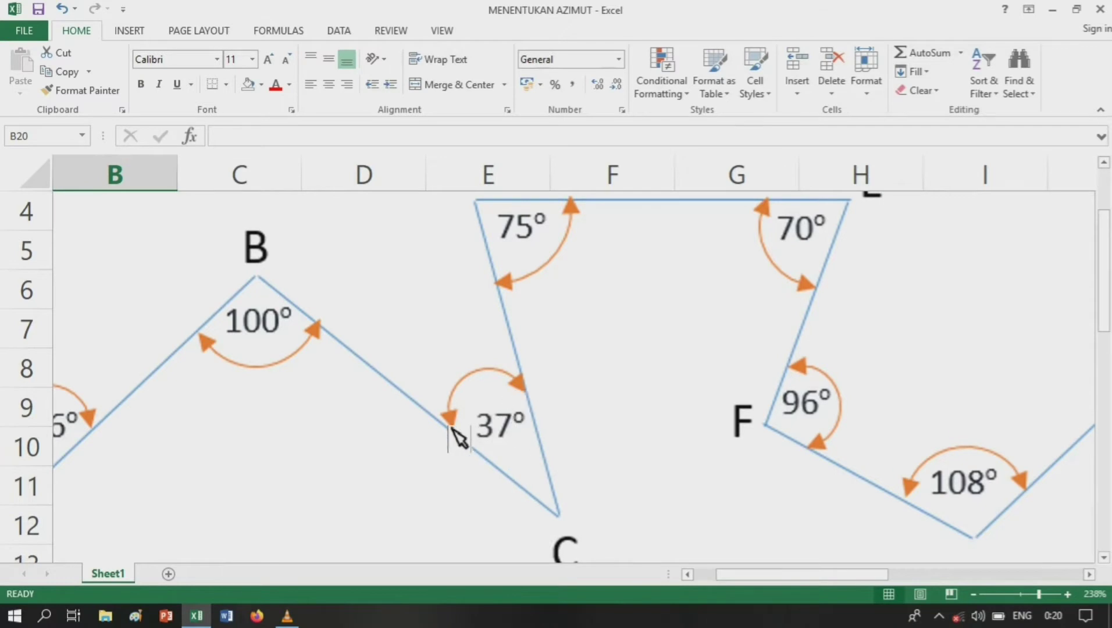
pyautogui.scroll(-2, 455, 437)
pyautogui.scroll(2, 454, 440)
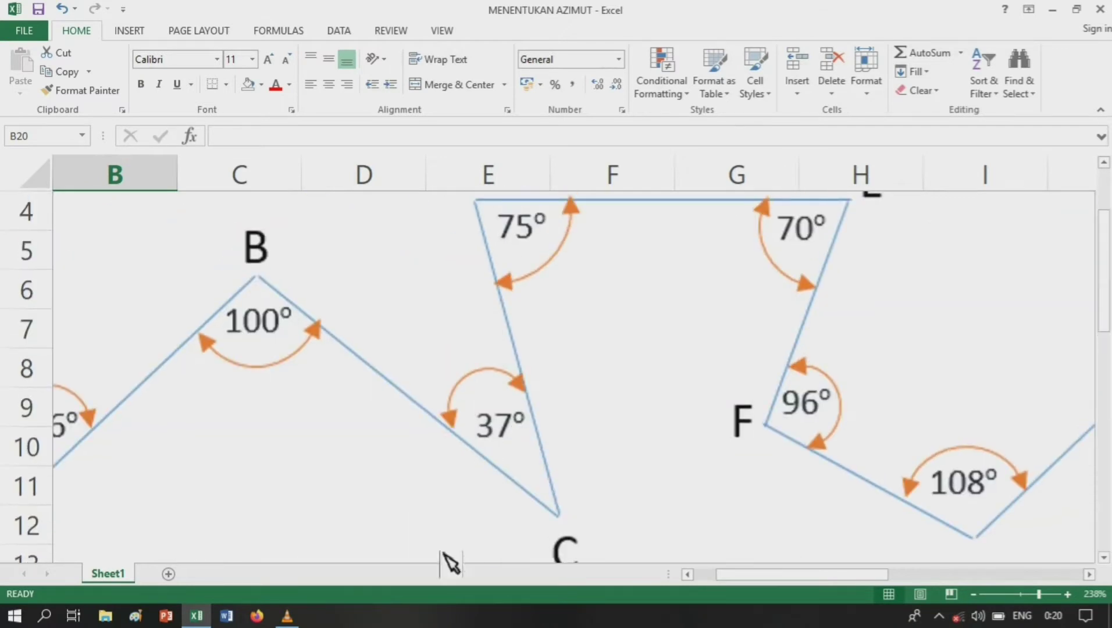
# - Enter 37 as the KIRI angle for line C - D
pyautogui.scroll(-3, 552, 447)
pyautogui.click(365, 523)
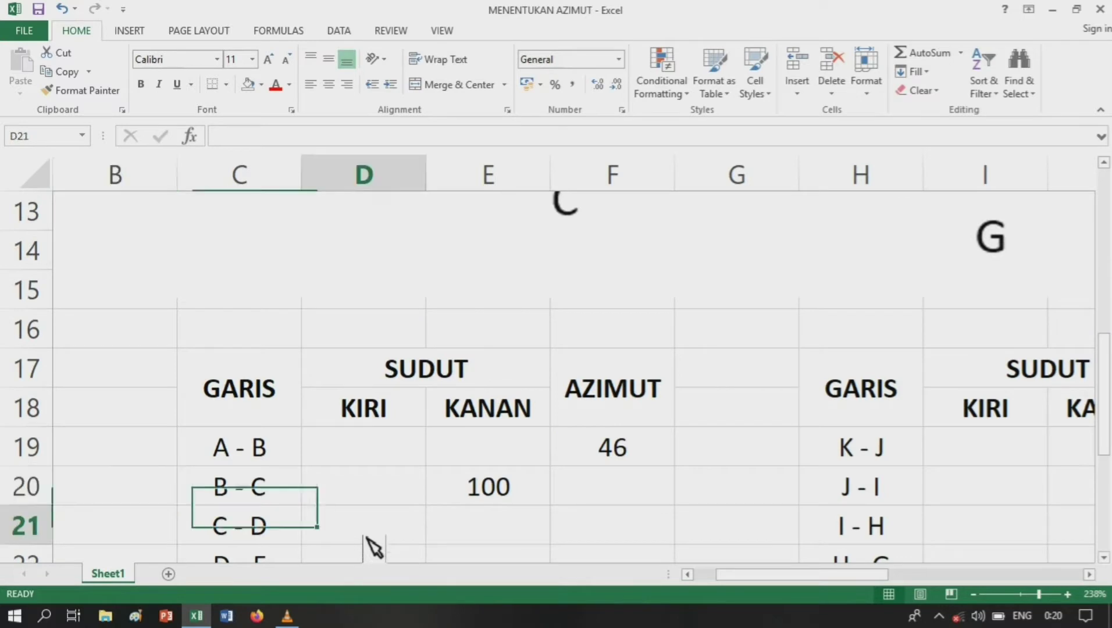
pyautogui.write('37')
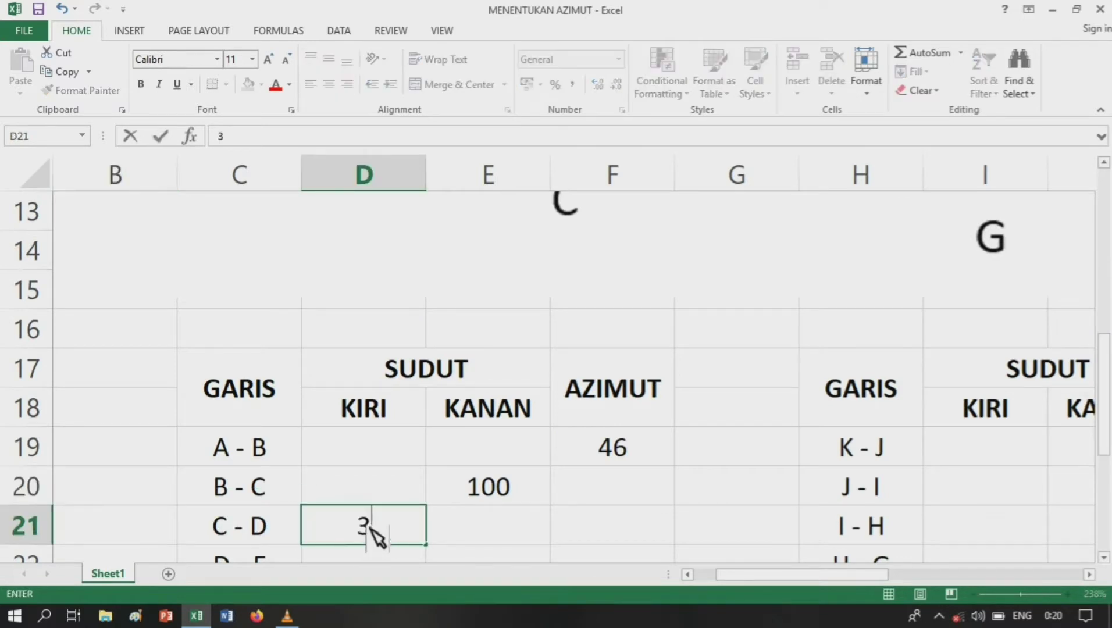
pyautogui.click(495, 535)
# - Enter 75 as the KANAN angle for line D - E
pyautogui.scroll(3, 489, 414)
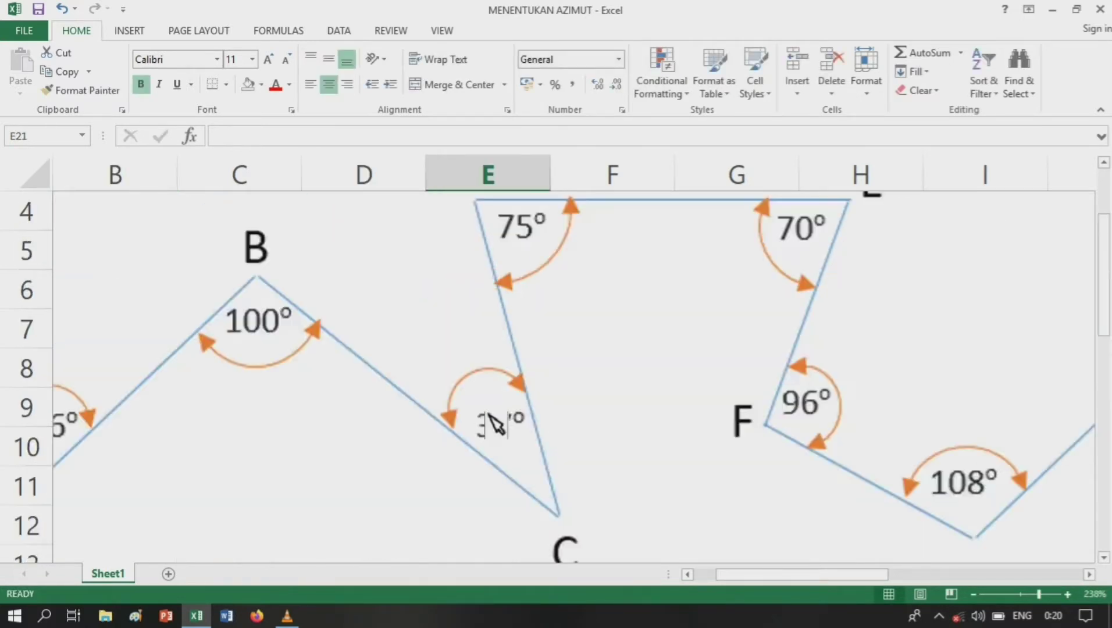
pyautogui.scroll(-4, 532, 352)
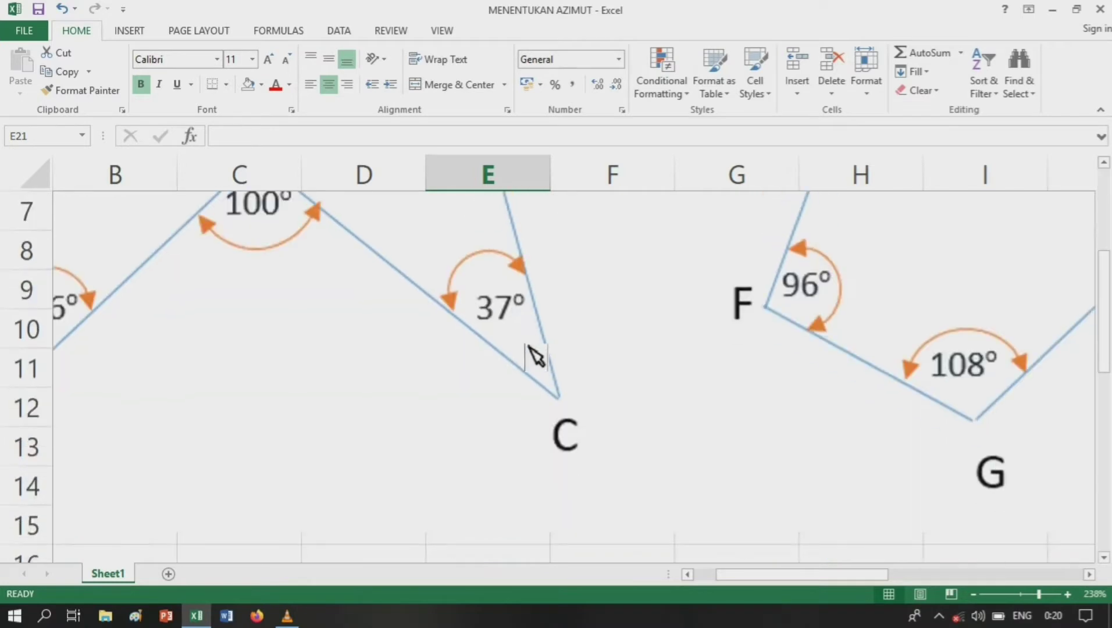
pyautogui.click(490, 459)
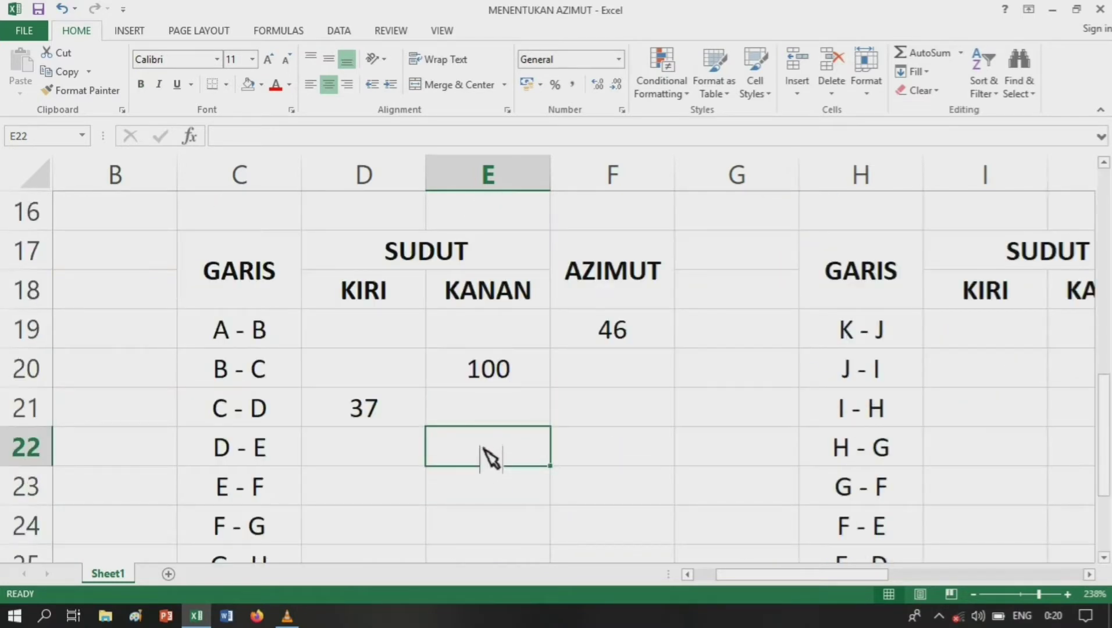
pyautogui.write('75')
pyautogui.click(516, 538)
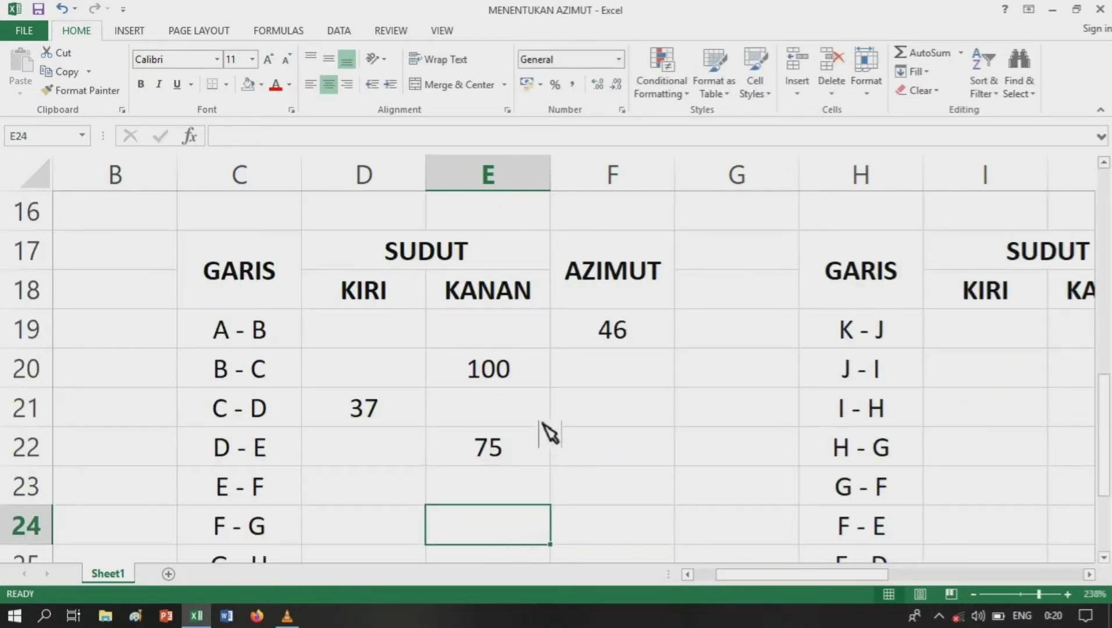
# - Check the angle at point E in the sketch and enter 70 as the KANAN angle for line E - F
pyautogui.scroll(3, 547, 431)
pyautogui.scroll(2, 550, 433)
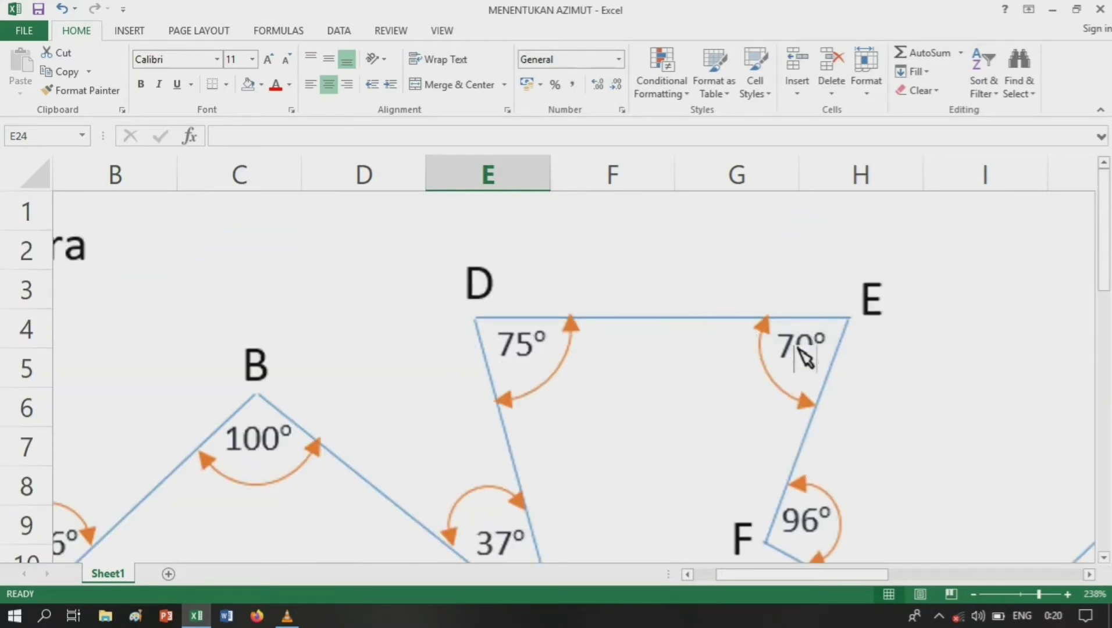
pyautogui.scroll(-5, 794, 389)
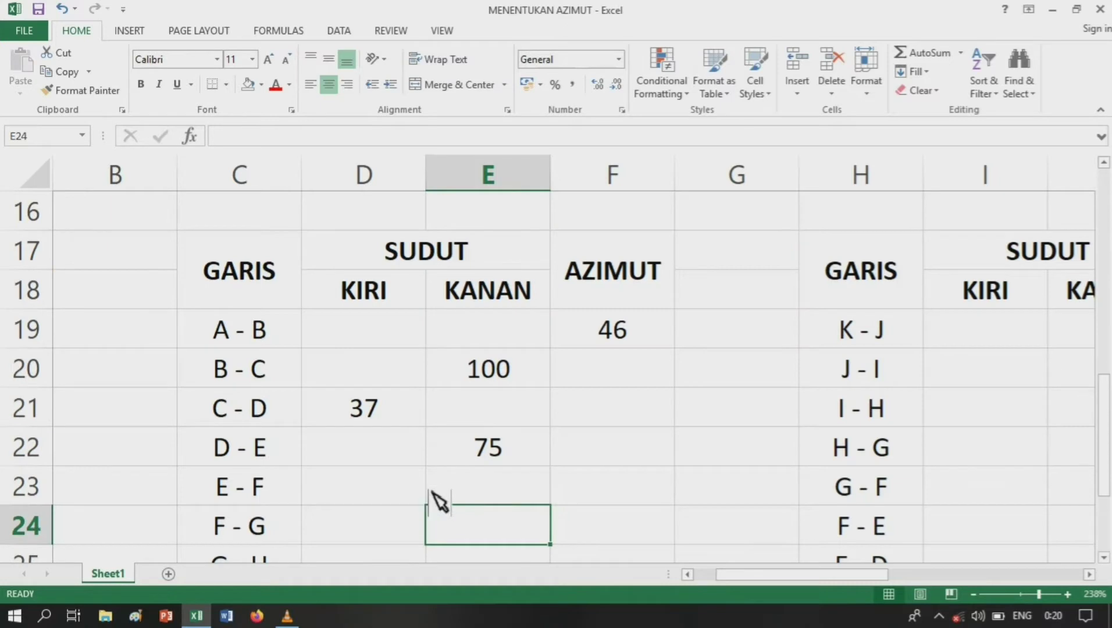
pyautogui.click(502, 483)
pyautogui.write('7')
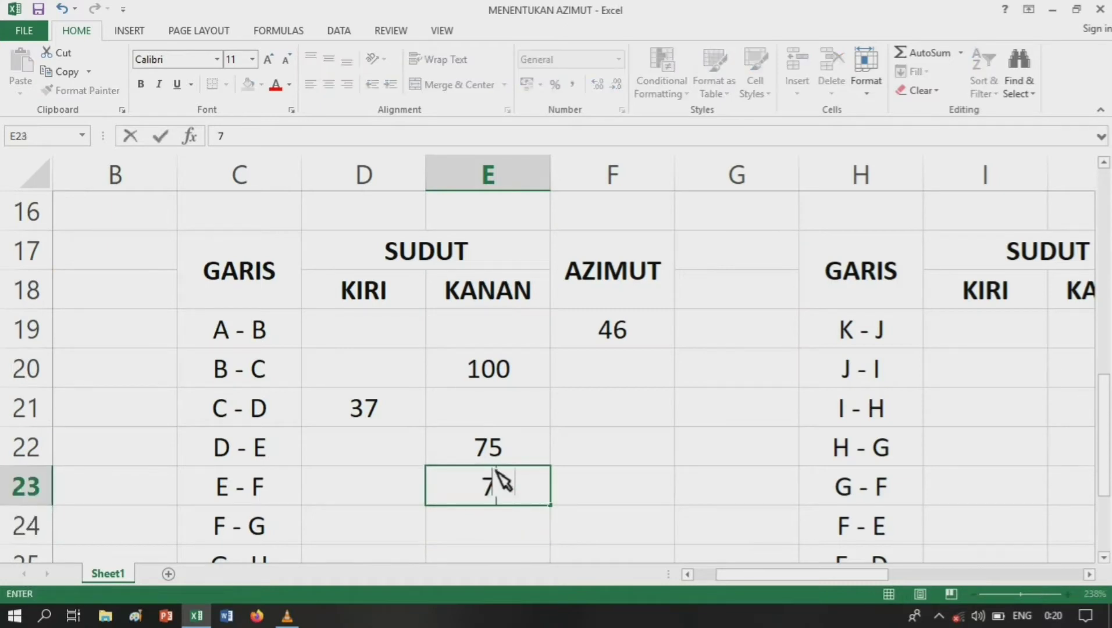
pyautogui.write('0')
pyautogui.click(649, 433)
# - Check the angle at point F in the sketch and enter 96 as the KIRI angle for line F - G
pyautogui.scroll(4, 651, 425)
pyautogui.scroll(-6, 650, 427)
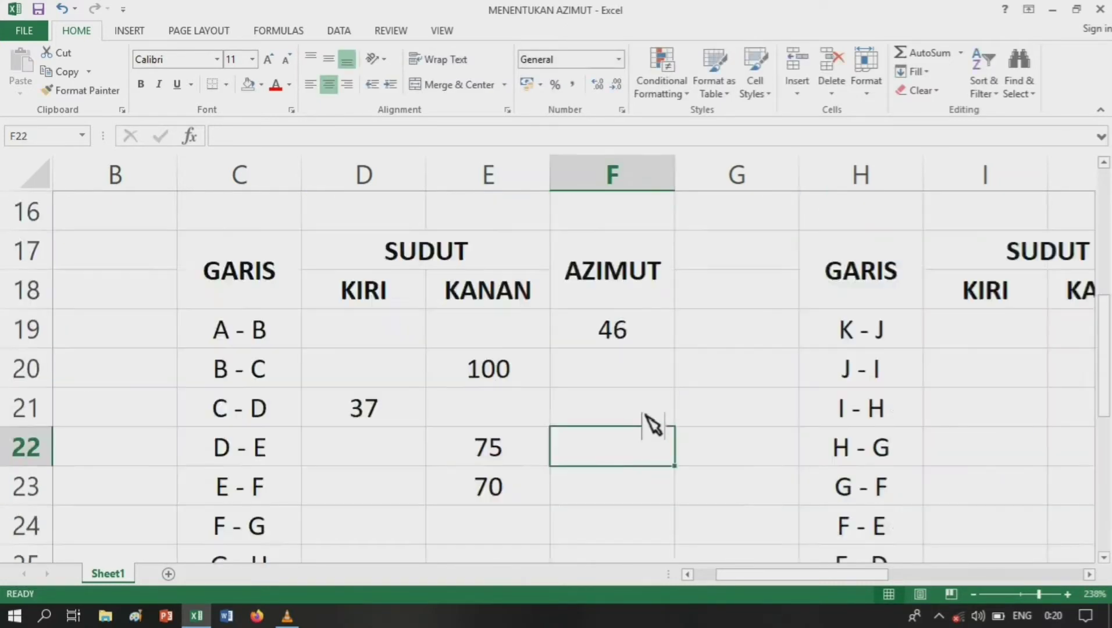
pyautogui.scroll(5, 598, 266)
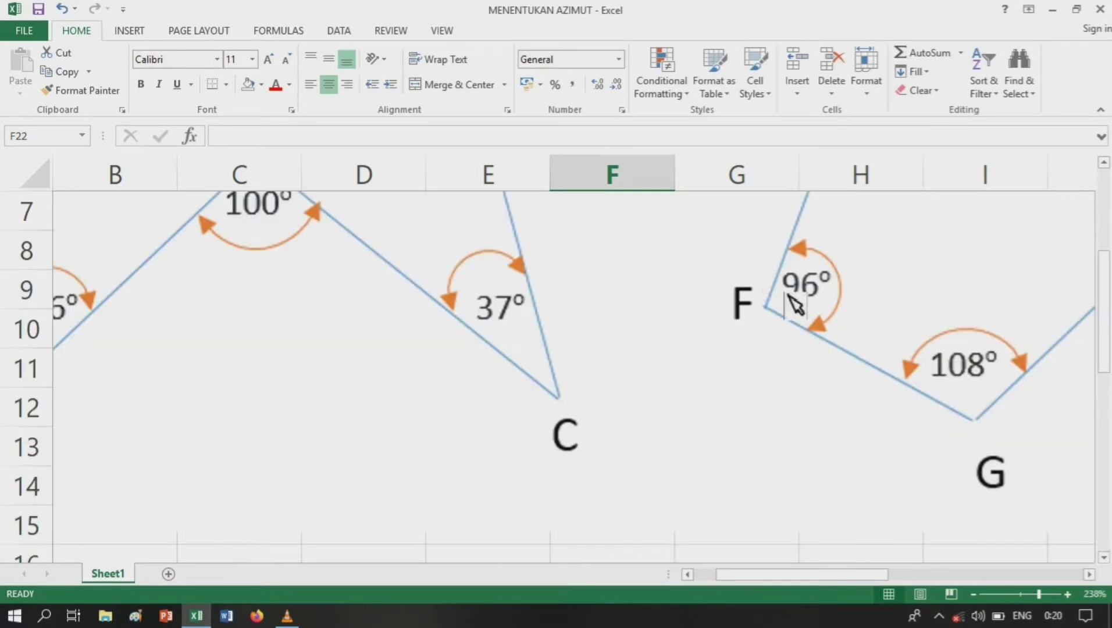
pyautogui.scroll(-3, 591, 437)
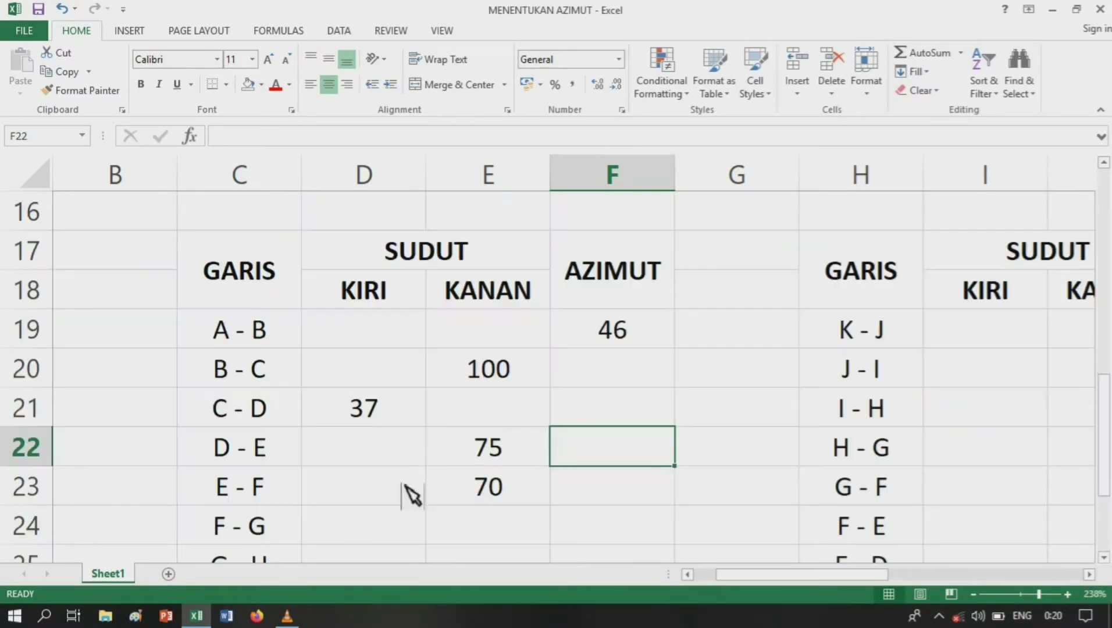
pyautogui.click(400, 530)
pyautogui.write('96')
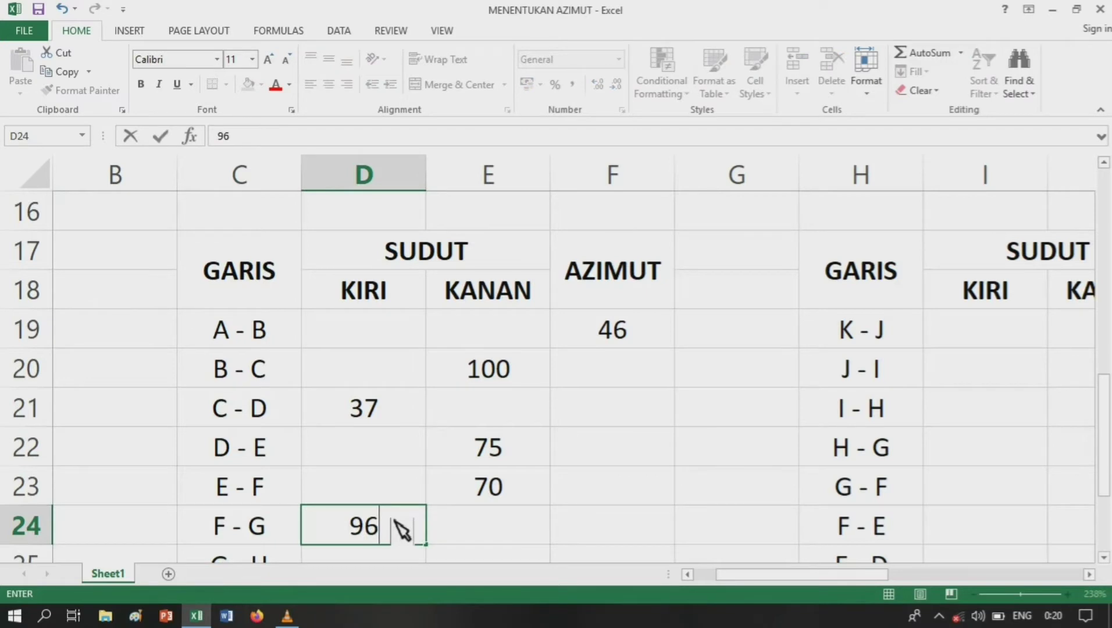
pyautogui.press('Tab')
# - Enter 108 as the KIRI angle for line G - H
pyautogui.scroll(-2, 512, 306)
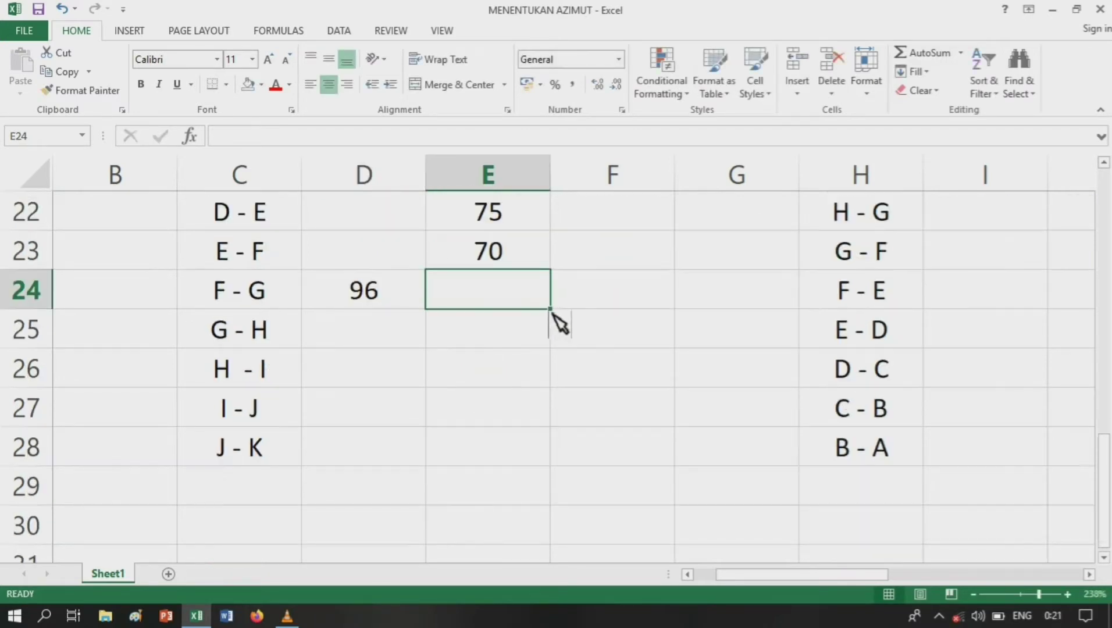
pyautogui.scroll(6, 602, 352)
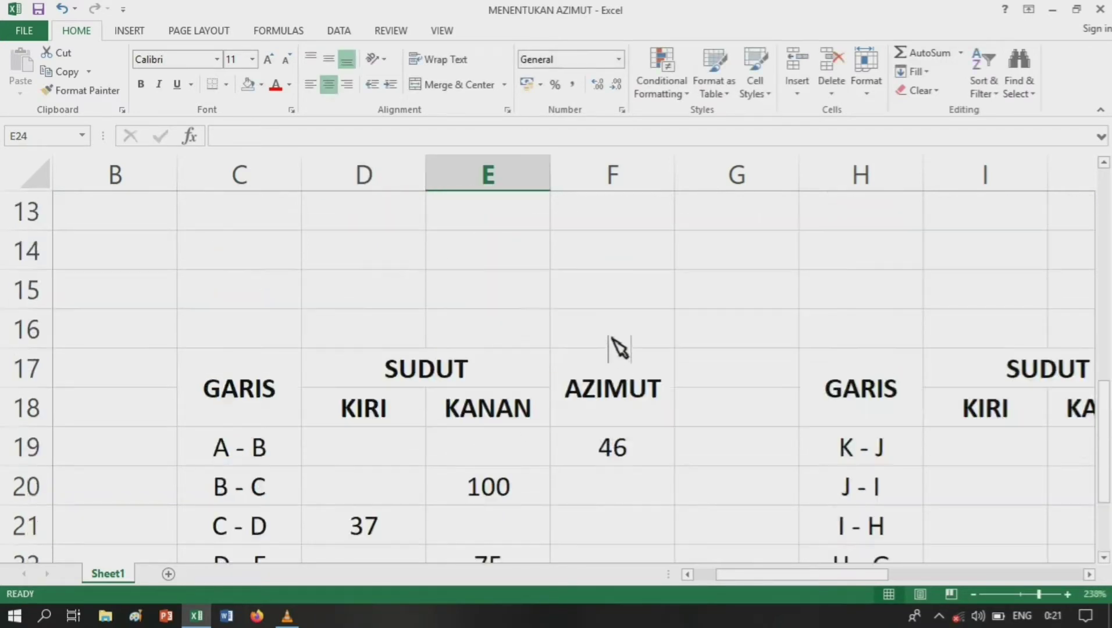
pyautogui.scroll(-2, 789, 360)
pyautogui.scroll(-3, 779, 365)
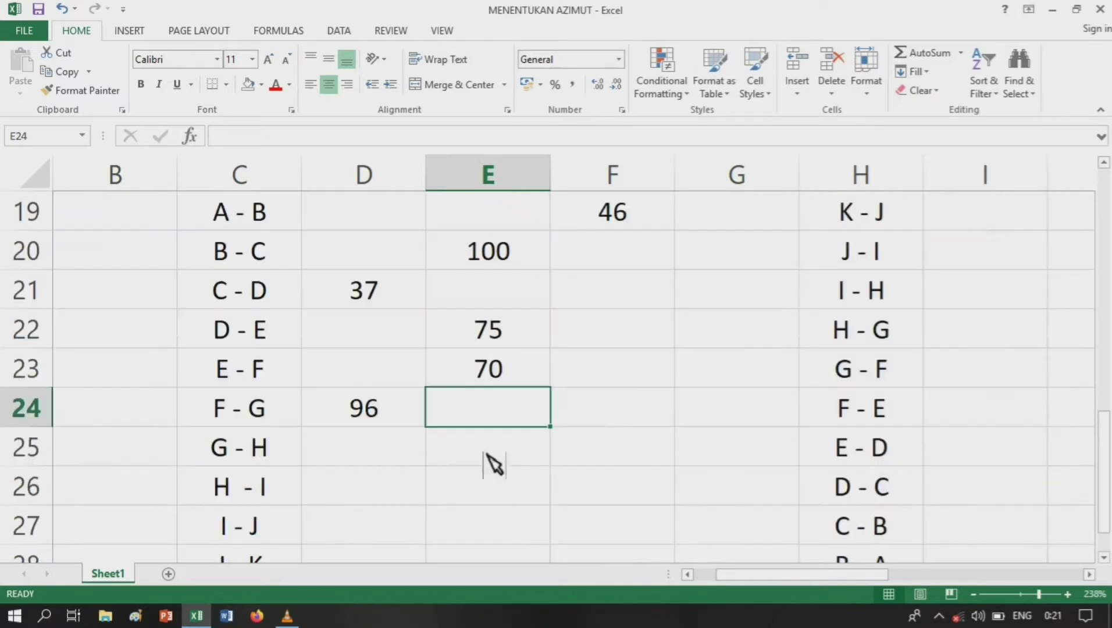
pyautogui.click(398, 459)
pyautogui.write('108')
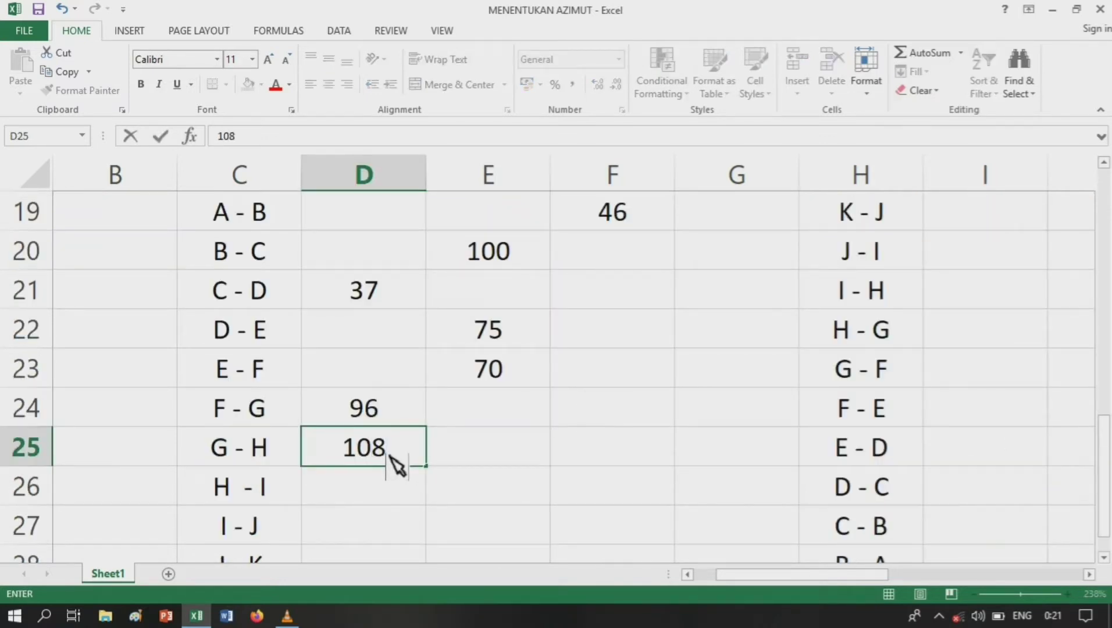
pyautogui.press('Tab')
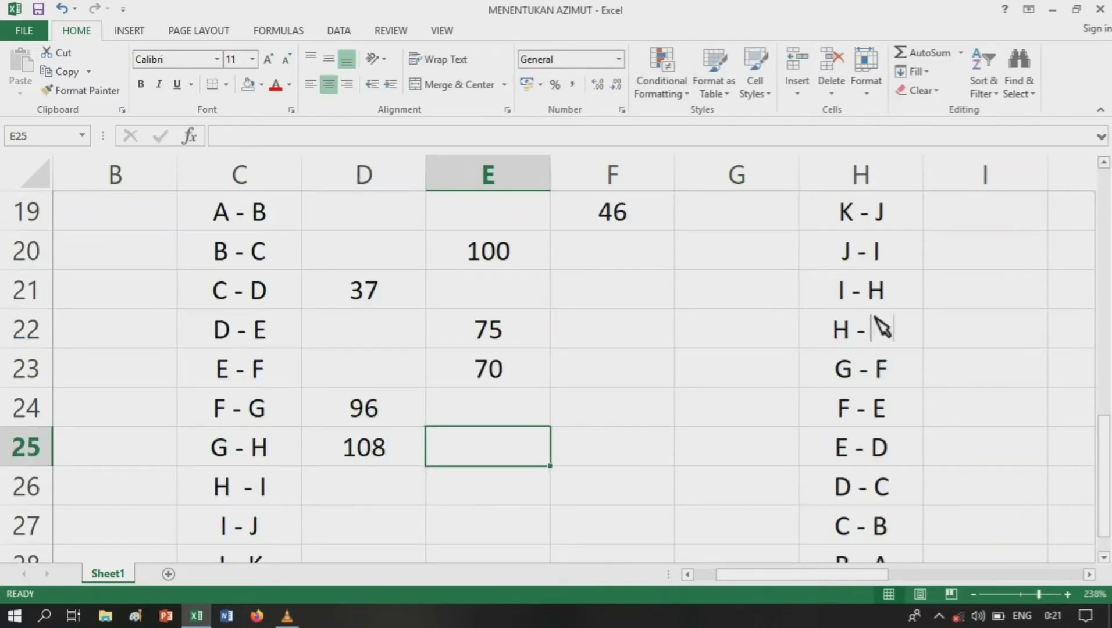
# - Check the angle at point H in the sketch and enter 90 as the KANAN angle for line H - I
pyautogui.scroll(4, 882, 328)
pyautogui.moveTo(862, 572); pyautogui.dragTo(937, 576)
pyautogui.scroll(2, 789, 455)
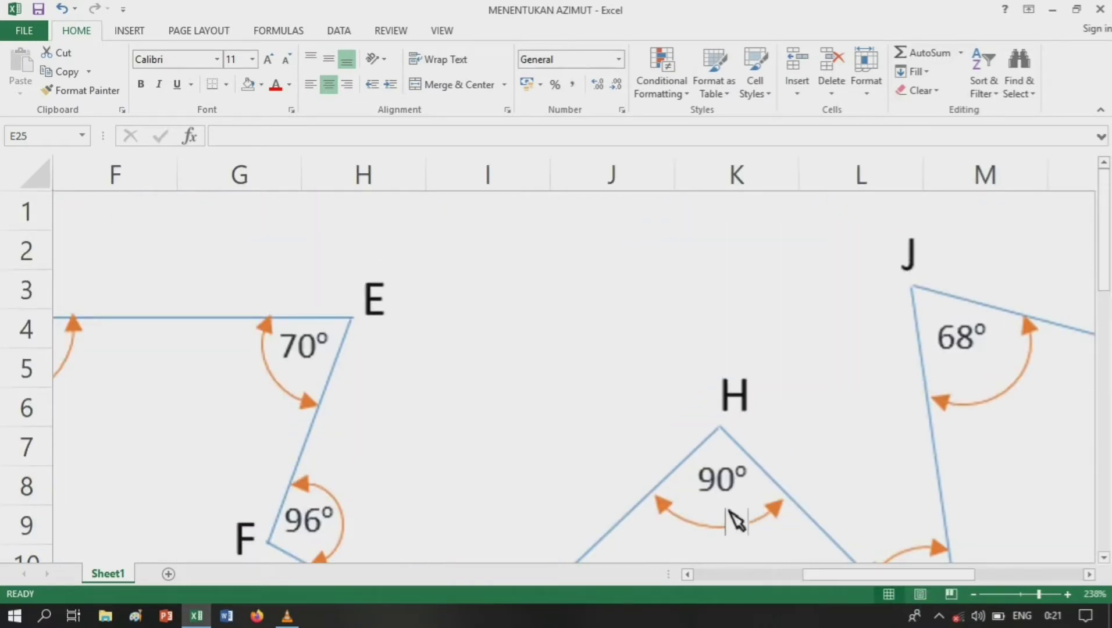
pyautogui.scroll(-5, 734, 519)
pyautogui.click(323, 496)
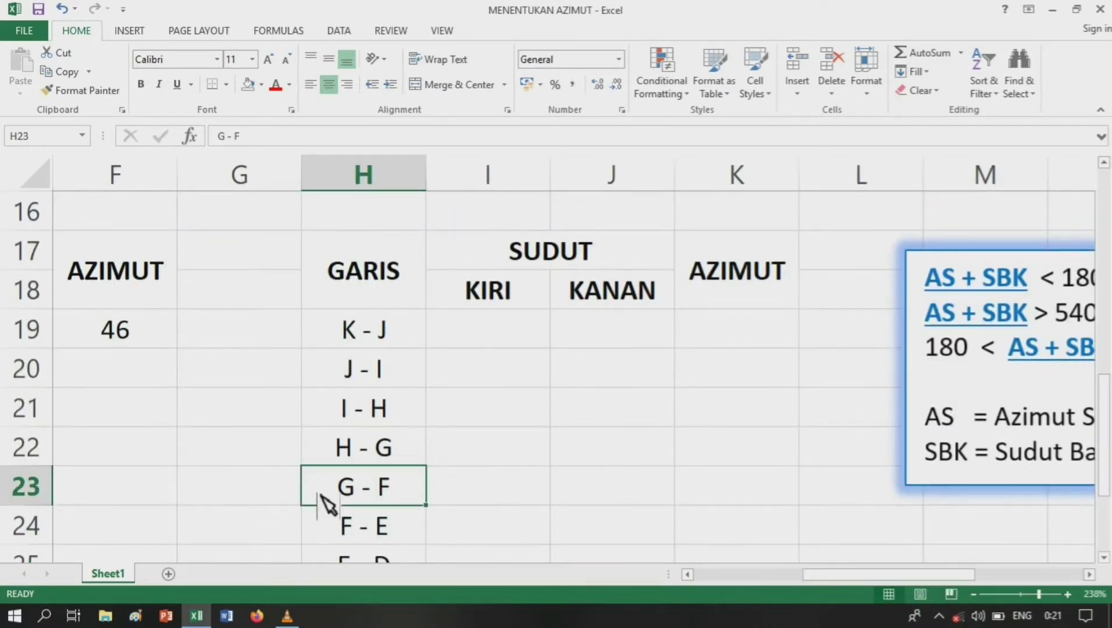
pyautogui.press('Left')
pyautogui.press('Left')
pyautogui.press('Left')
pyautogui.press('Left')
pyautogui.press('Left')
pyautogui.press('Right')
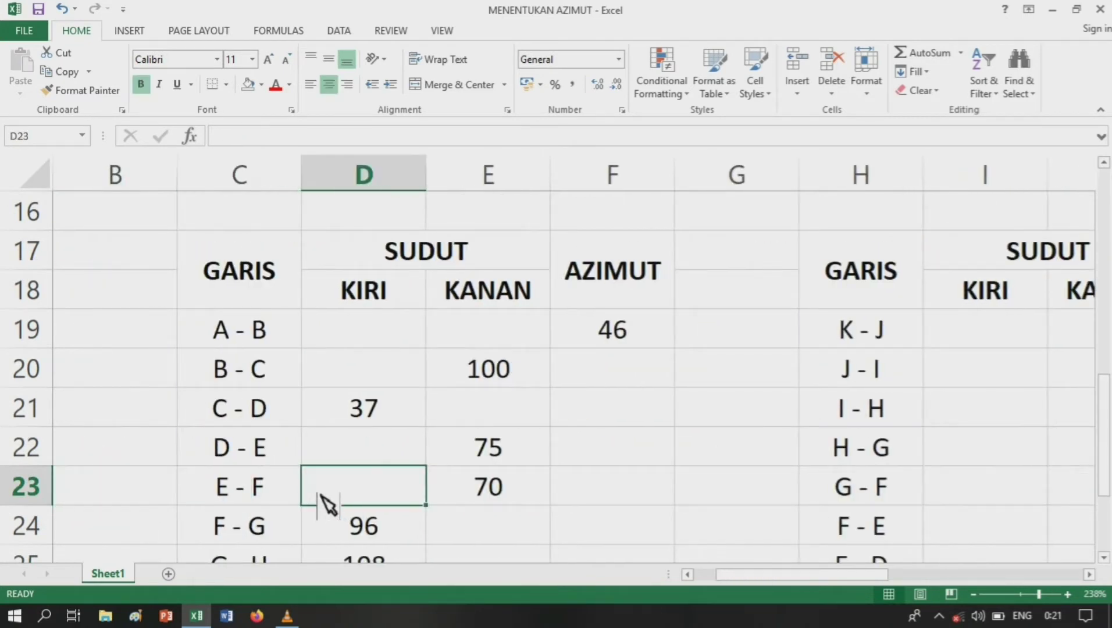
pyautogui.press('Down')
pyautogui.press('Right')
pyautogui.press('Down')
pyautogui.press('Right')
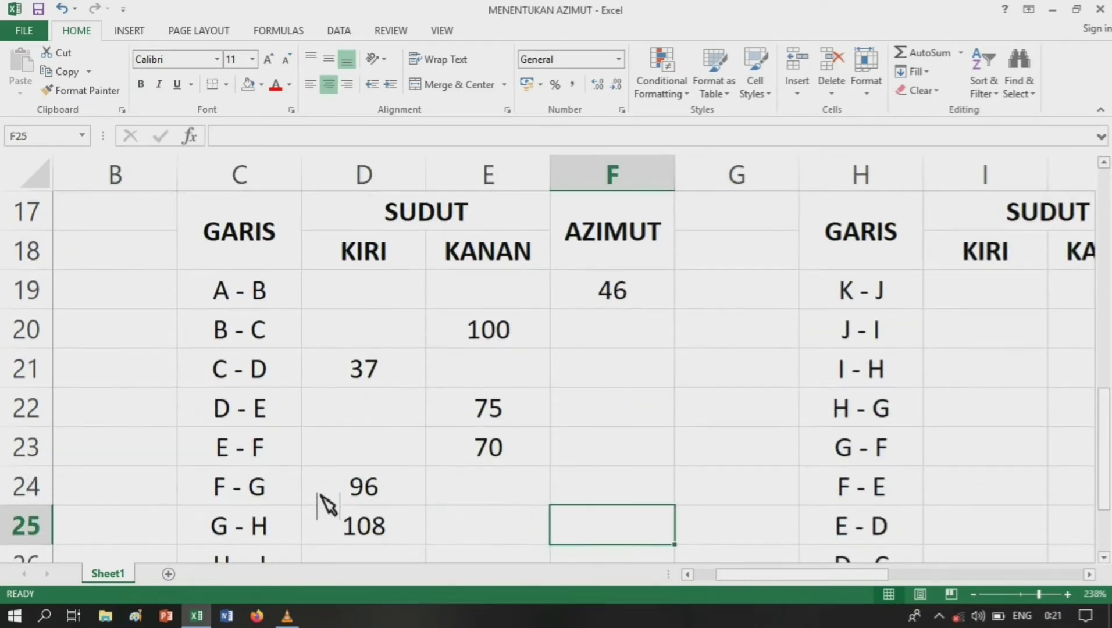
pyautogui.press('Down')
pyautogui.press('Left')
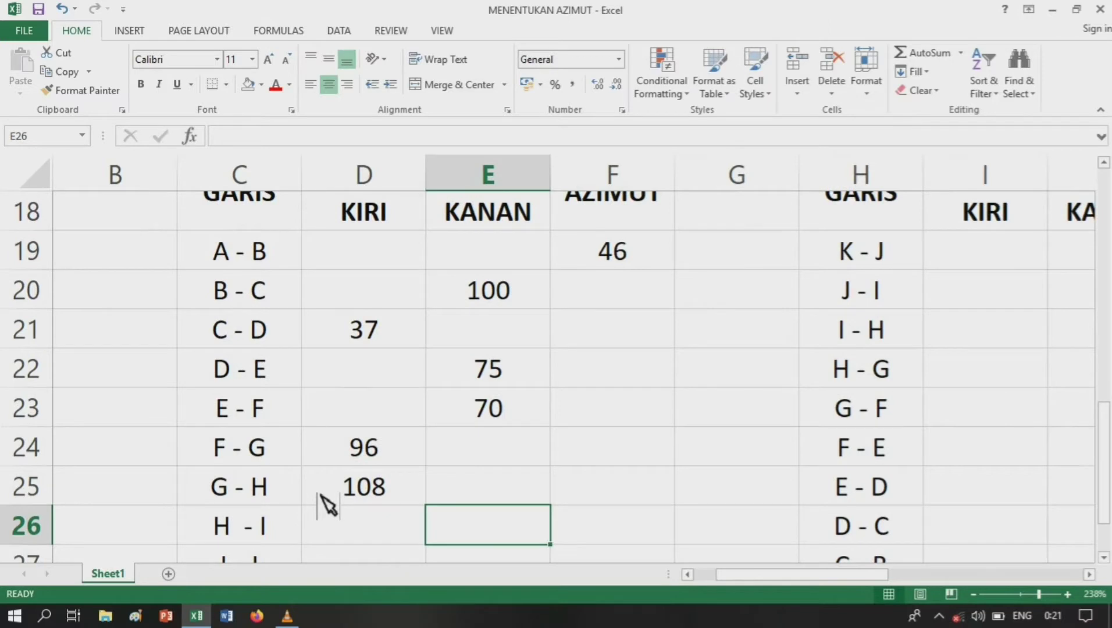
pyautogui.write('90')
pyautogui.press('Return')
pyautogui.press('Return')
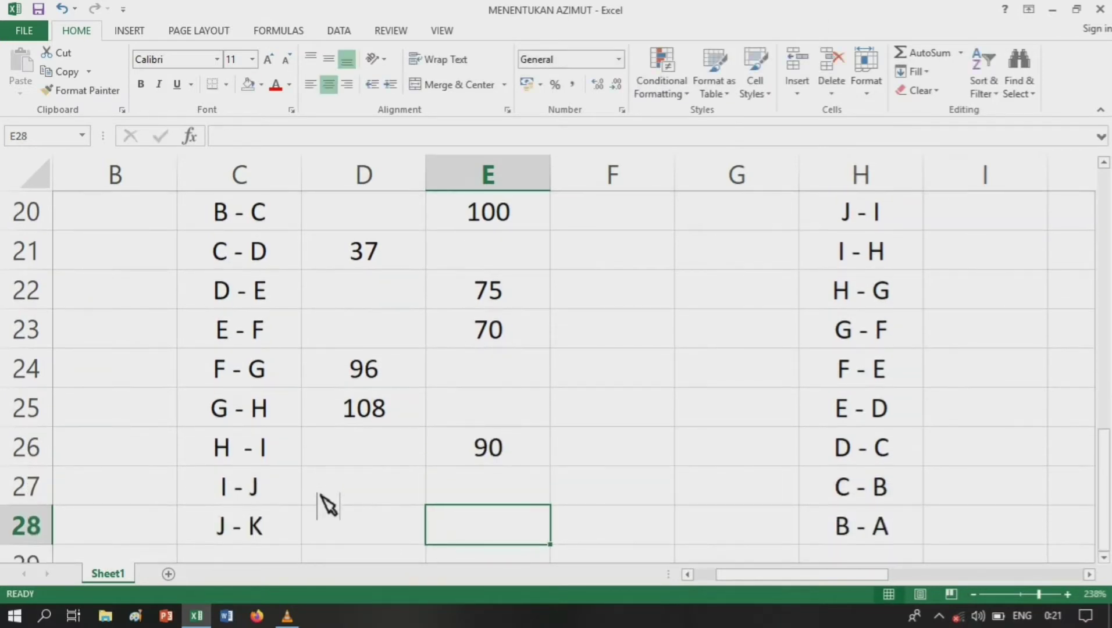
# - Check the angles at points I and J in the sketch and enter 37 as the KIRI angle for line I - J
pyautogui.scroll(5, 934, 285)
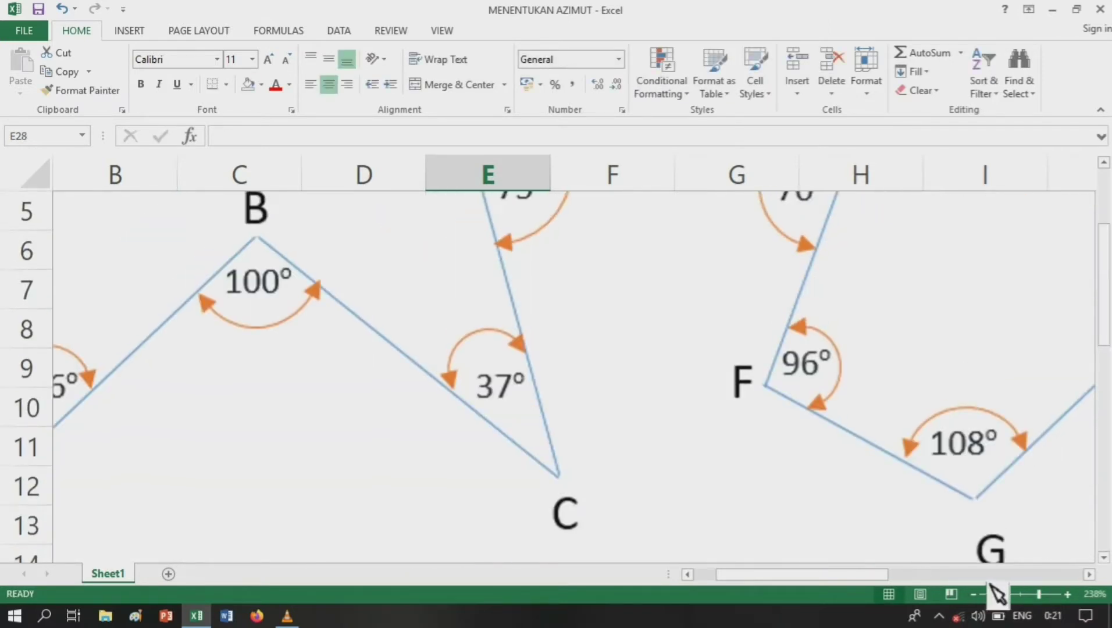
pyautogui.moveTo(853, 574); pyautogui.dragTo(935, 571)
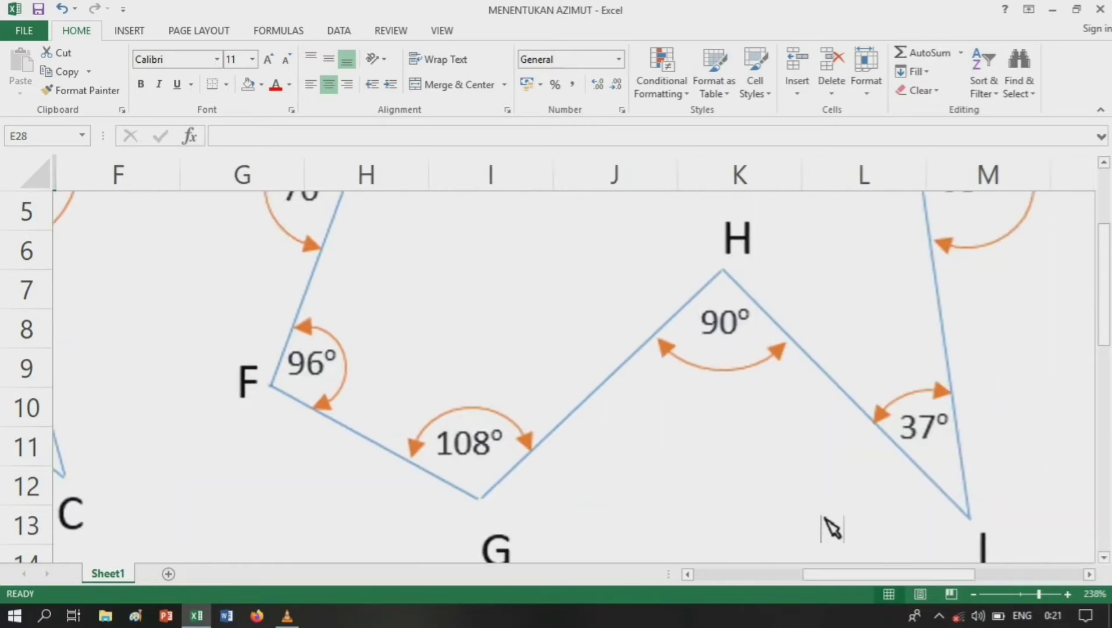
pyautogui.scroll(1, 825, 518)
pyautogui.scroll(-1, 884, 488)
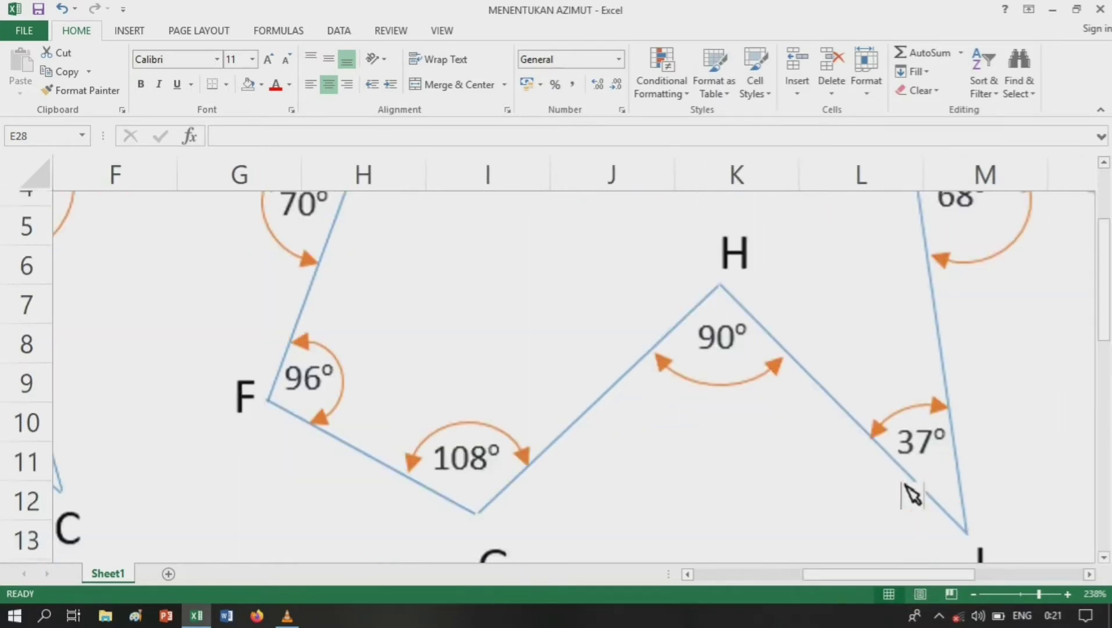
pyautogui.scroll(1, 994, 474)
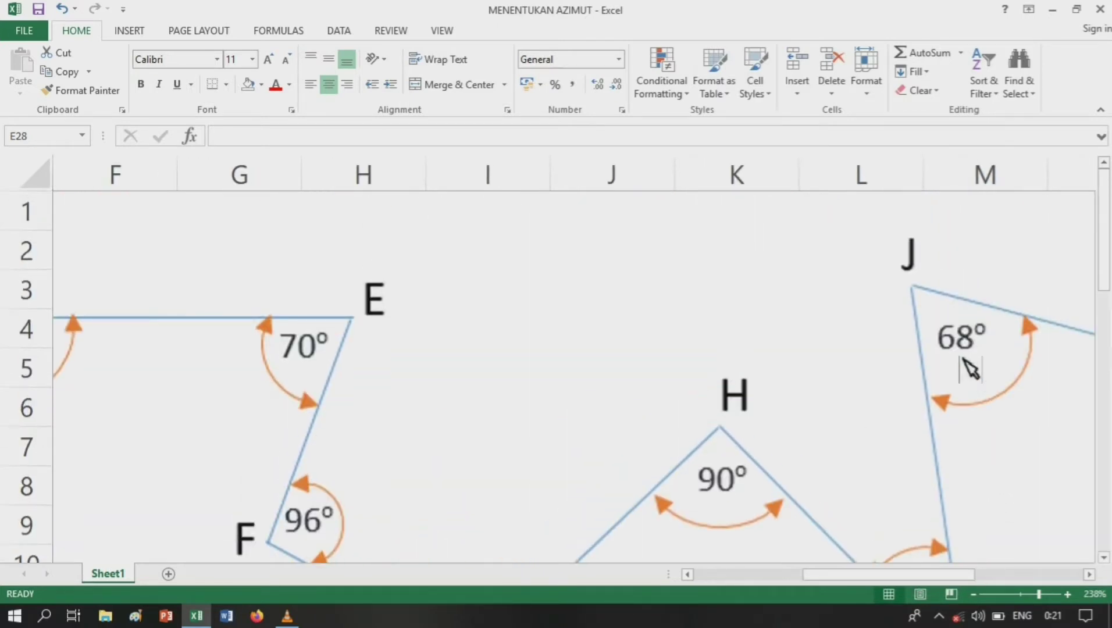
pyautogui.scroll(-2, 826, 366)
pyautogui.scroll(-5, 437, 454)
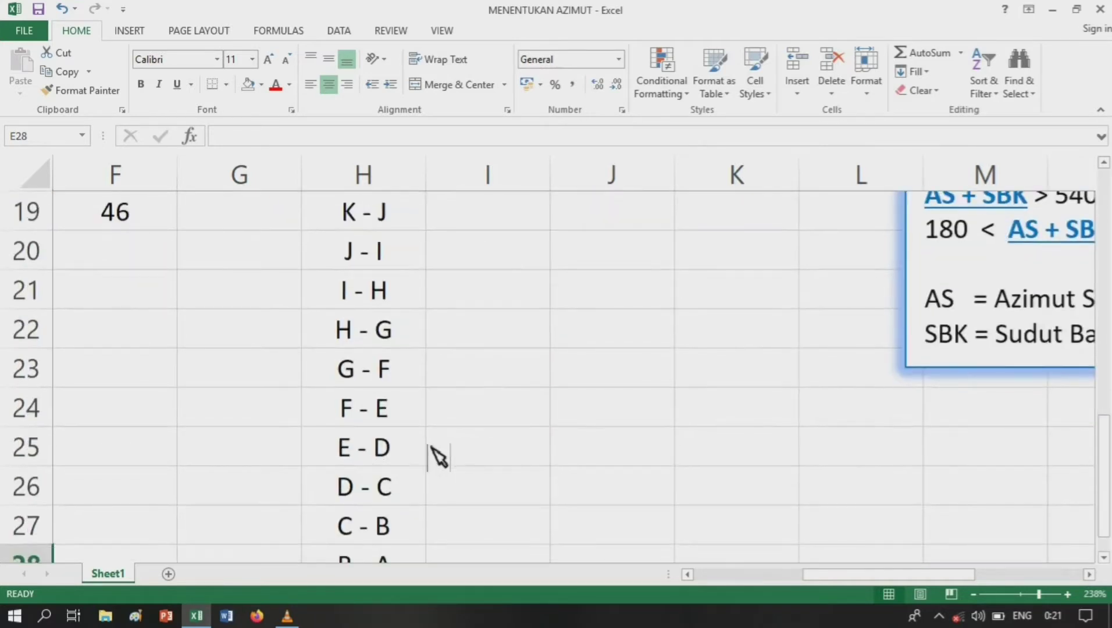
pyautogui.click(326, 330)
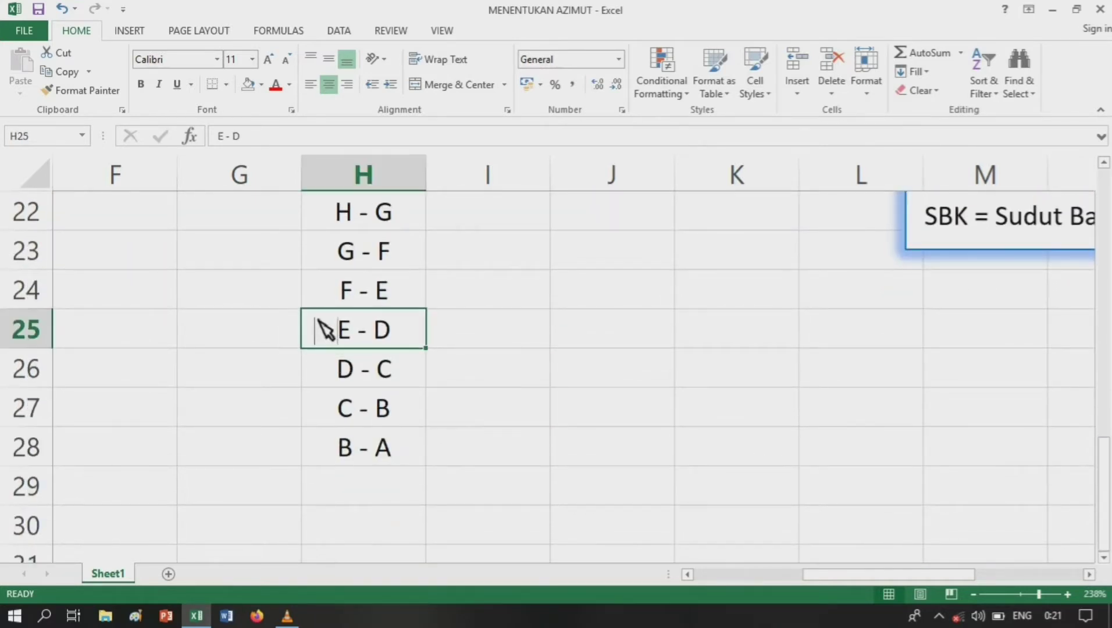
pyautogui.press('Left')
pyautogui.press('Left')
pyautogui.press('Left')
pyautogui.press('Left')
pyautogui.press('Left')
pyautogui.press('Right')
pyautogui.press('Right')
pyautogui.press('Down')
pyautogui.press('Down')
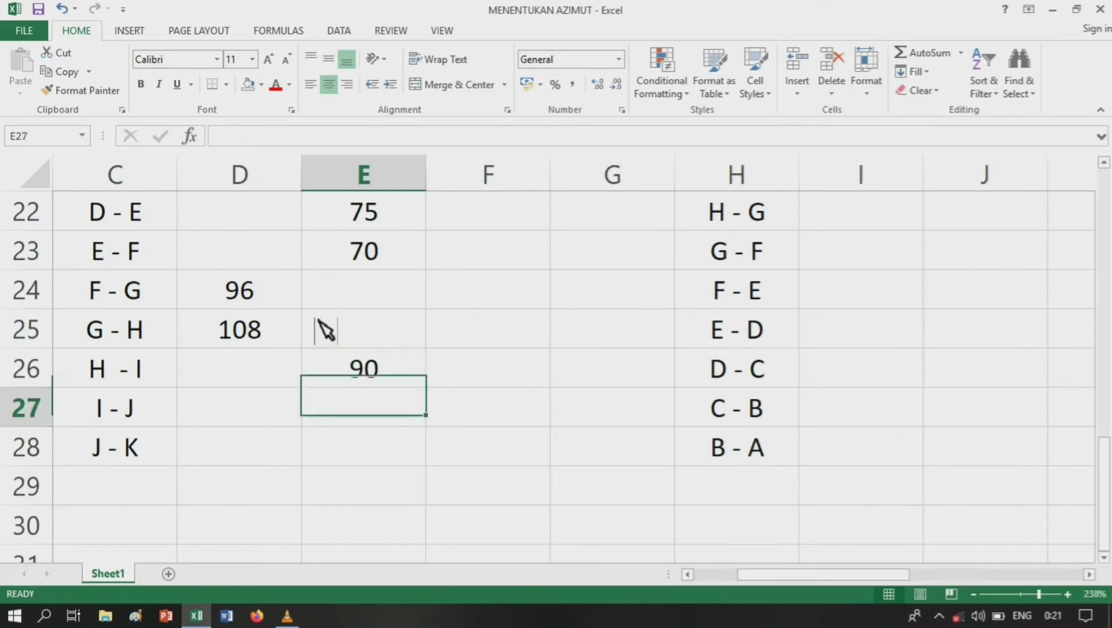
pyautogui.press('Down')
pyautogui.press('Up')
pyautogui.press('Left')
pyautogui.write('3')
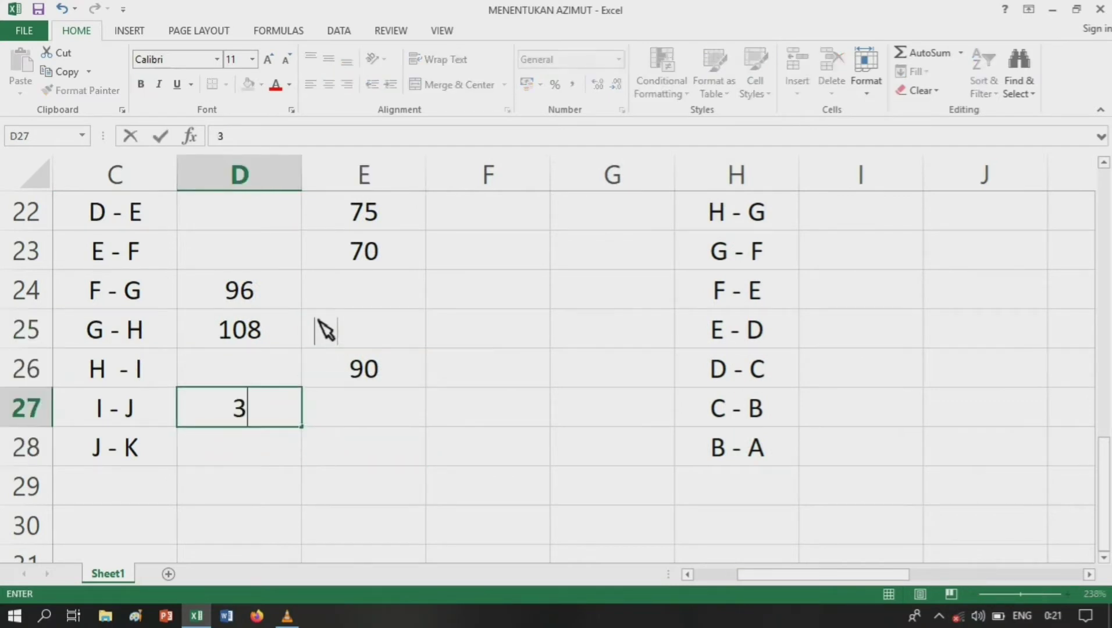
pyautogui.press('Return')
# - Enter 68 as the KANAN angle for line J - K
pyautogui.press('Right')
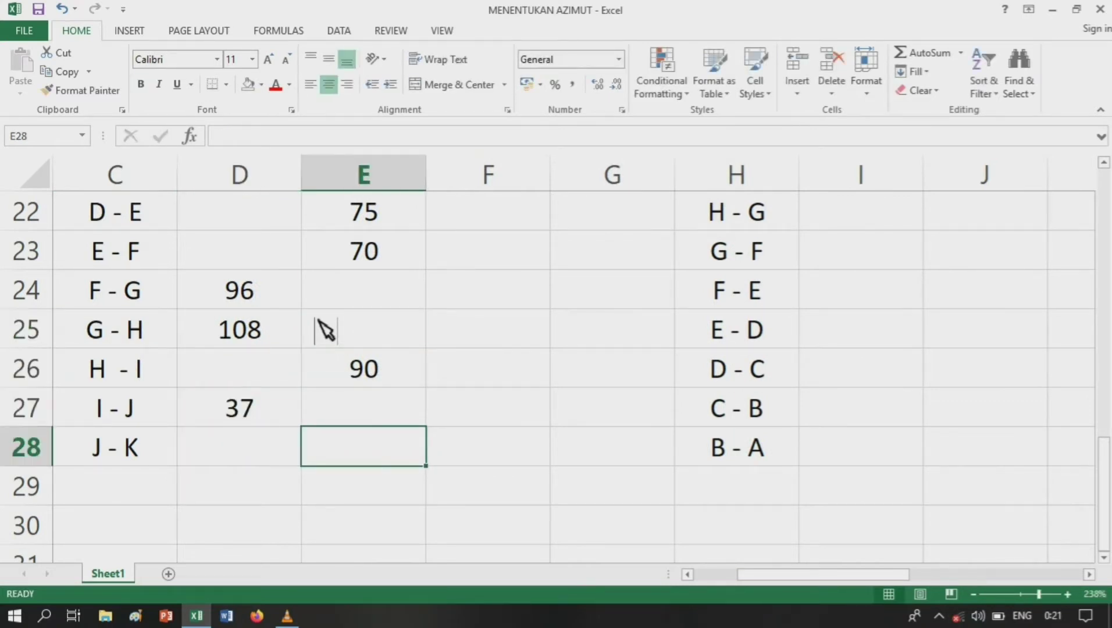
pyautogui.write('68')
pyautogui.press('Right')
# - Look over the traverse sketch and the filled KIRI and KANAN angles for lines A - B to J - K
pyautogui.press('Right')
pyautogui.press('Right')
pyautogui.press('Right')
pyautogui.press('Right')
pyautogui.press('Right')
pyautogui.press('Right')
pyautogui.press('Right')
pyautogui.press('Right')
pyautogui.press('Right')
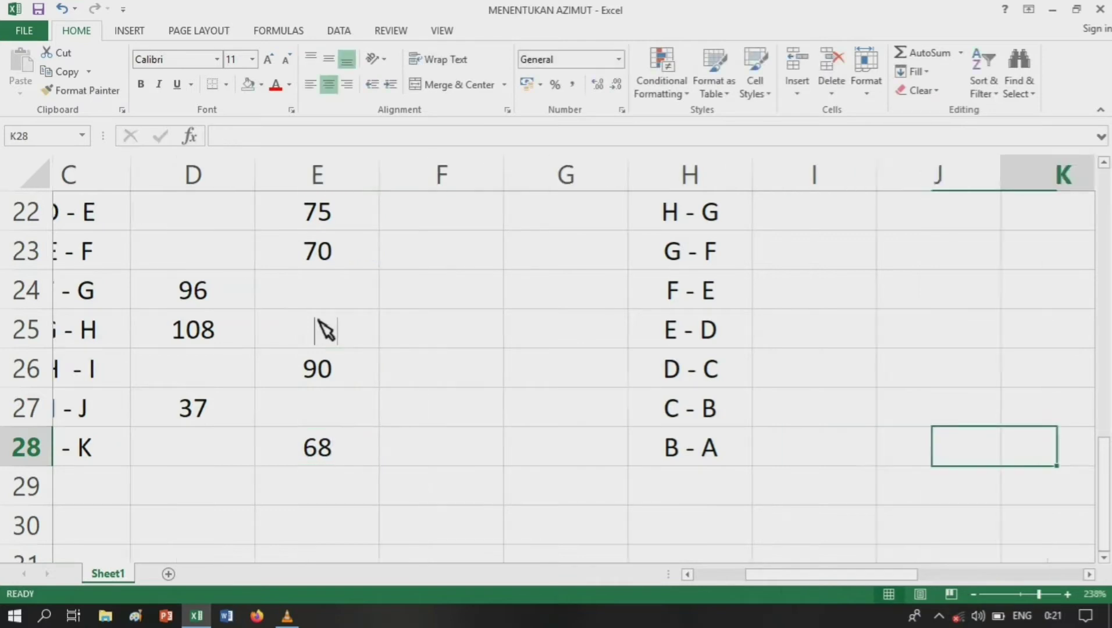
pyautogui.press('Up')
pyautogui.press('Up')
pyautogui.press('Up')
pyautogui.press('Up')
pyautogui.press('Up')
pyautogui.press('Up')
pyautogui.press('Up')
pyautogui.press('Up')
pyautogui.press('Up')
pyautogui.press('Up')
pyautogui.press('Up')
pyautogui.press('Up')
pyautogui.press('Up')
pyautogui.press('Up')
pyautogui.press('Up')
pyautogui.press('Up')
pyautogui.press('Up')
pyautogui.press('Up')
pyautogui.press('Up')
pyautogui.press('Up')
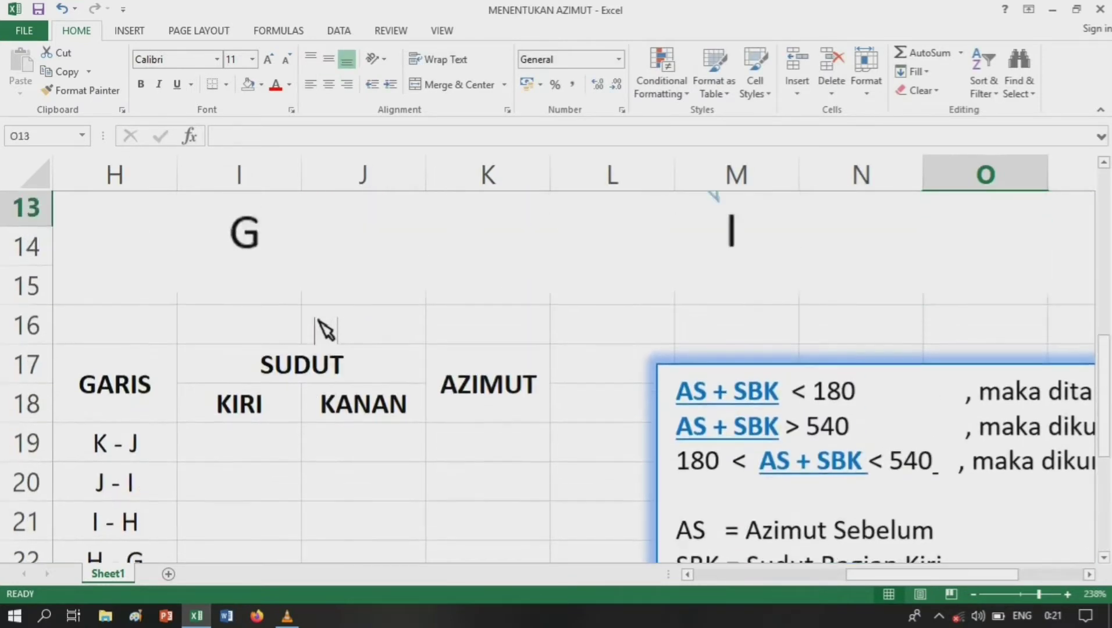
pyautogui.press('Left')
pyautogui.press('Left')
pyautogui.press('Left')
pyautogui.press('Left')
pyautogui.press('Left')
pyautogui.press('Left')
pyautogui.press('Left')
pyautogui.press('Left')
pyautogui.press('Left')
pyautogui.press('Left')
pyautogui.press('Left')
pyautogui.press('Left')
pyautogui.press('Left')
pyautogui.press('Left')
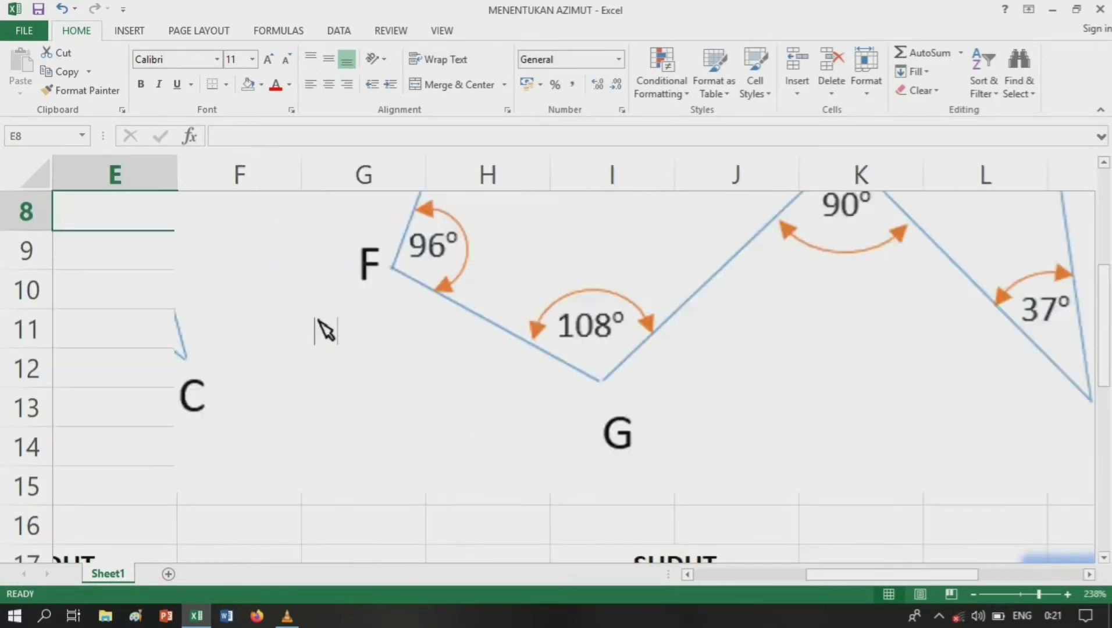
pyautogui.press('Down')
pyautogui.press('Down')
pyautogui.press('Down')
pyautogui.press('Down')
pyautogui.press('Down')
pyautogui.press('Down')
pyautogui.press('Down')
pyautogui.press('Down')
pyautogui.press('Down')
pyautogui.press('Down')
pyautogui.press('Down')
pyautogui.press('Down')
pyautogui.press('Down')
pyautogui.press('Down')
pyautogui.press('Down')
pyautogui.press('Down')
pyautogui.press('Down')
pyautogui.press('Down')
pyautogui.press('Down')
pyautogui.press('Down')
pyautogui.press('Down')
pyautogui.press('Right')
pyautogui.press('Right')
pyautogui.press('Right')
pyautogui.press('Right')
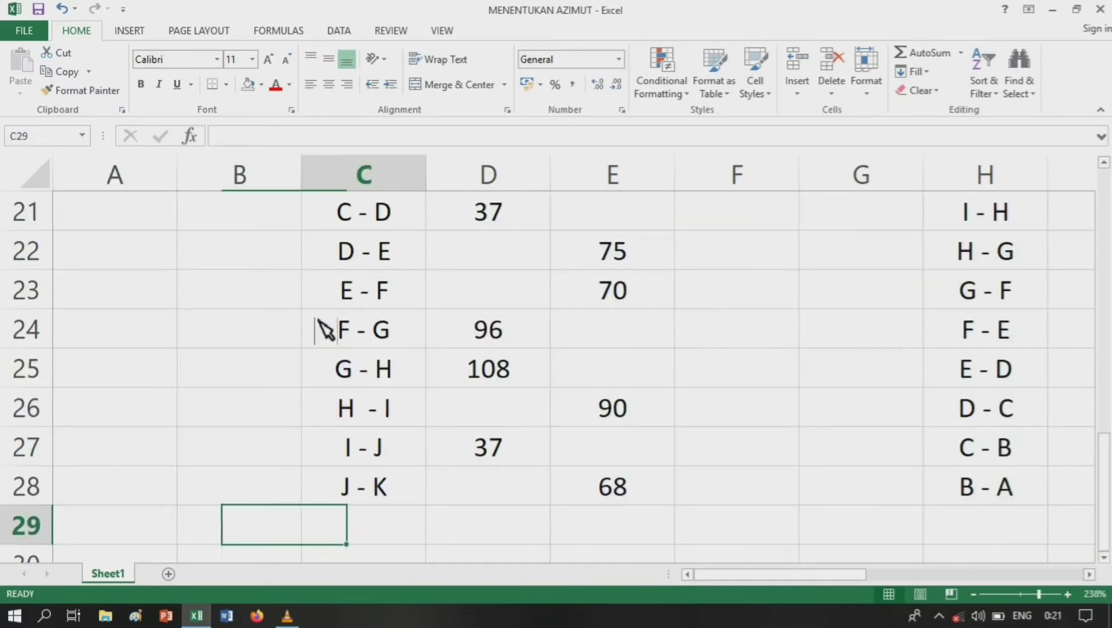
# - Fill the KANAN angle cell of line B - C and the KIRI angle cell of line C - D with grey
pyautogui.scroll(1, 640, 308)
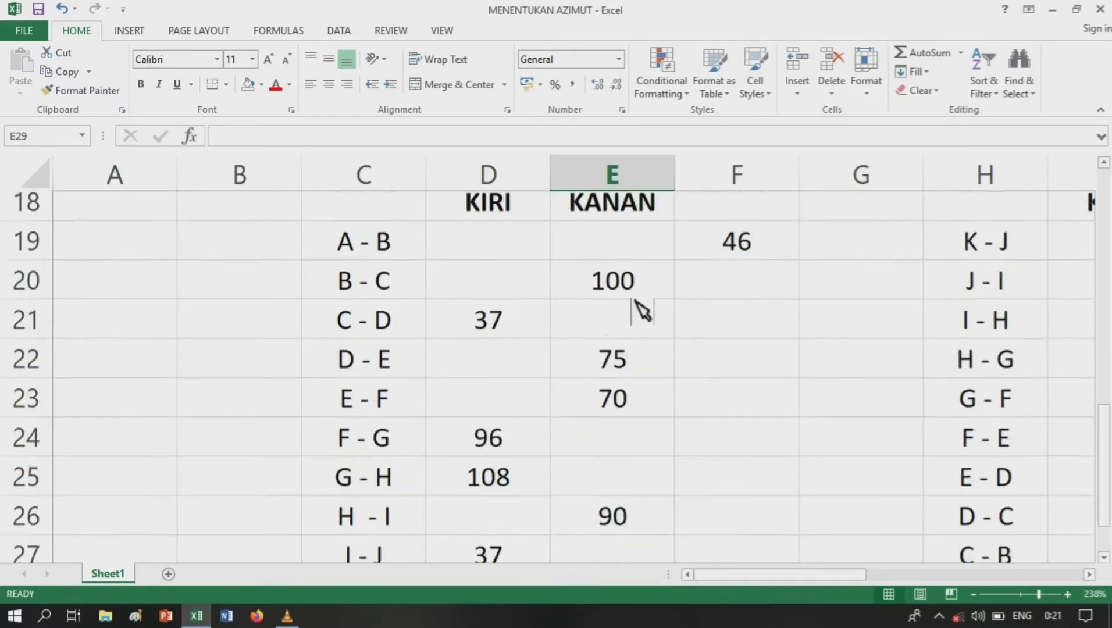
pyautogui.click(625, 293)
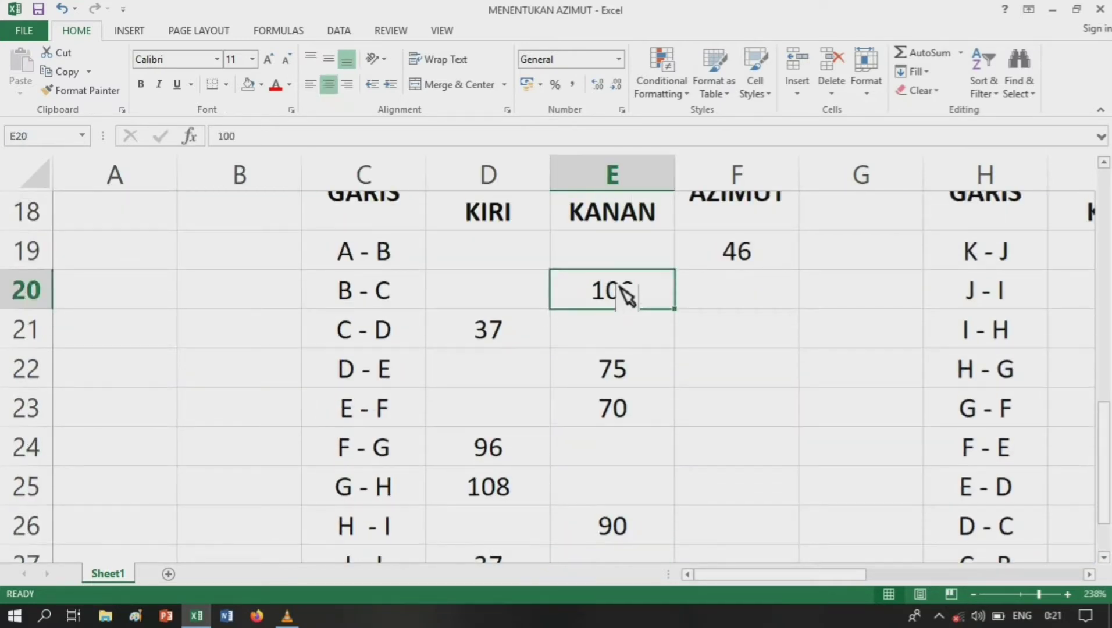
pyautogui.click(267, 84)
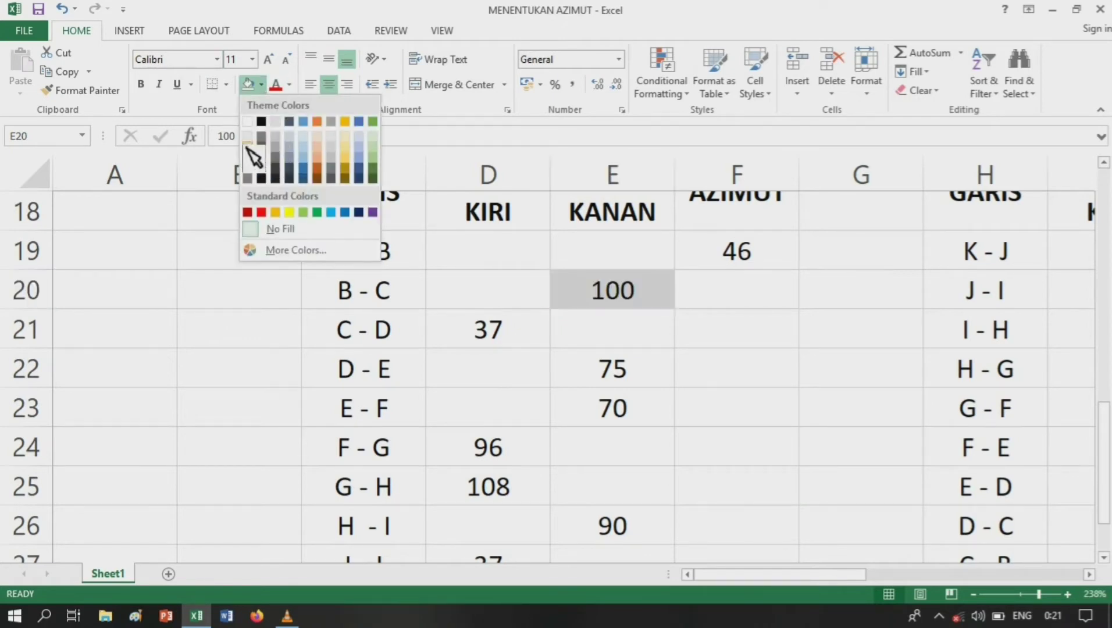
pyautogui.click(257, 134)
pyautogui.click(463, 335)
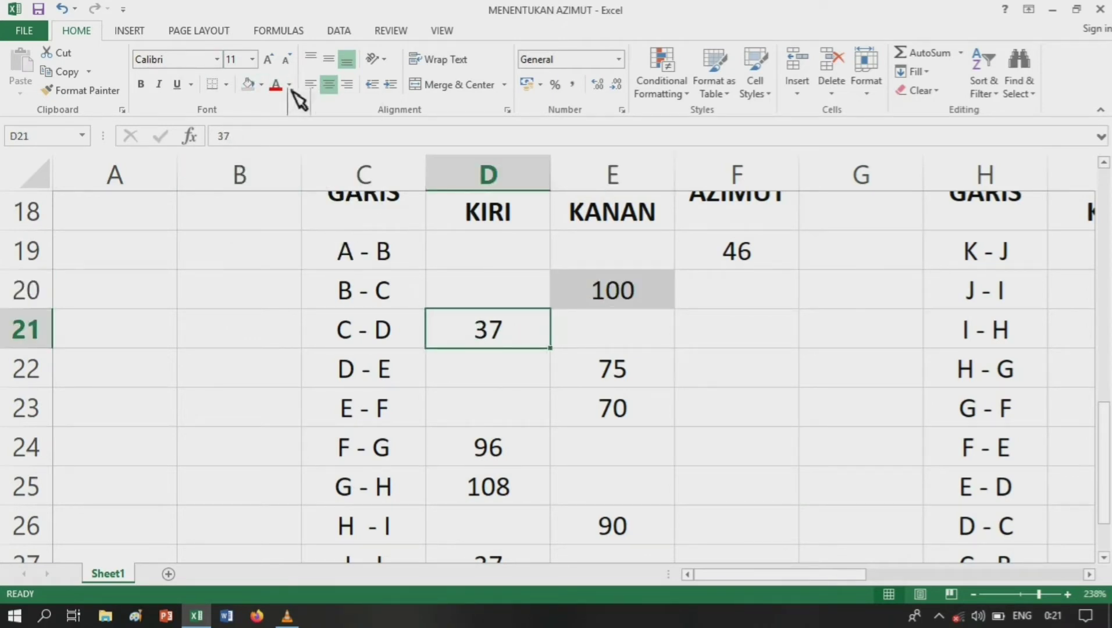
pyautogui.click(259, 86)
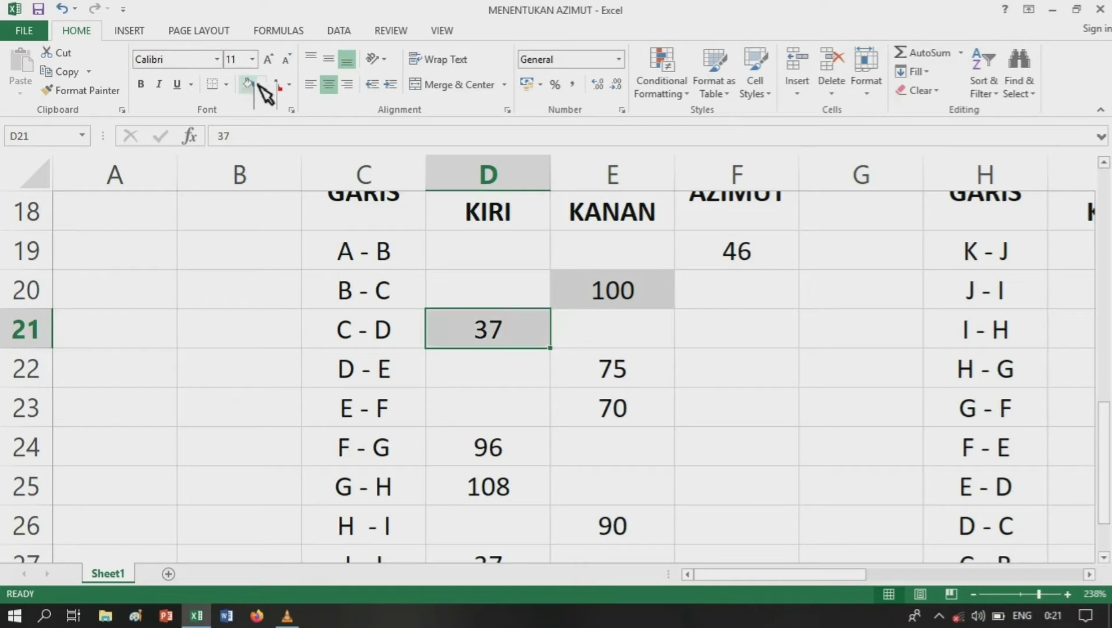
# - Apply the same grey fill to the KIRI angle cells of lines F - G and G - H
pyautogui.press('Down')
pyautogui.press('Down')
pyautogui.press('Down')
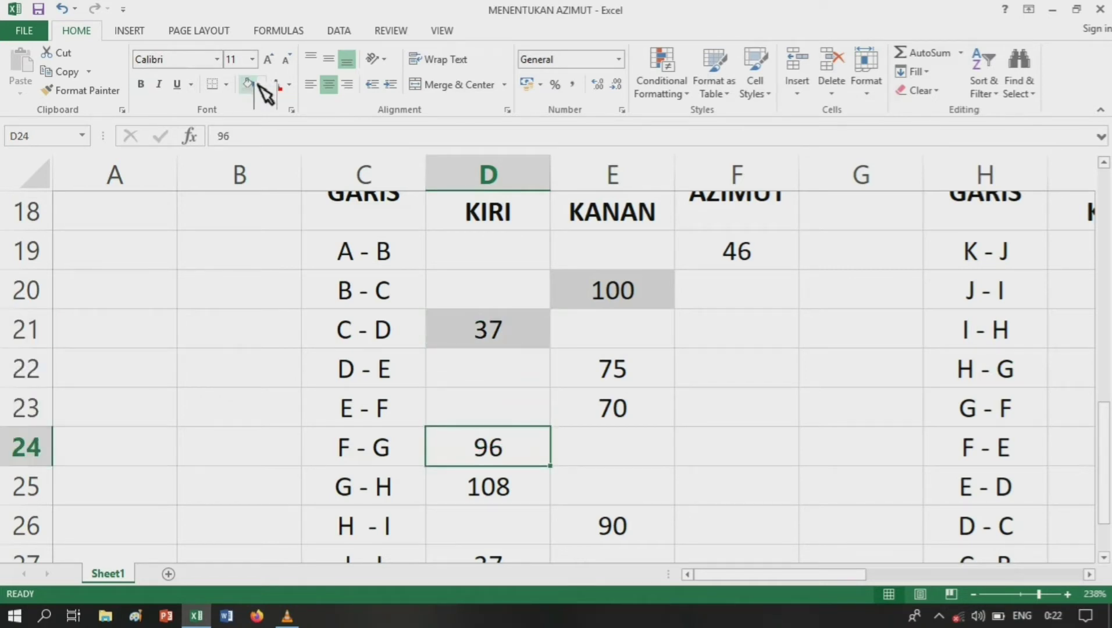
pyautogui.click(260, 86)
pyautogui.press('Left')
pyautogui.press('Left')
pyautogui.press('Right')
pyautogui.press('Right')
pyautogui.press('Right')
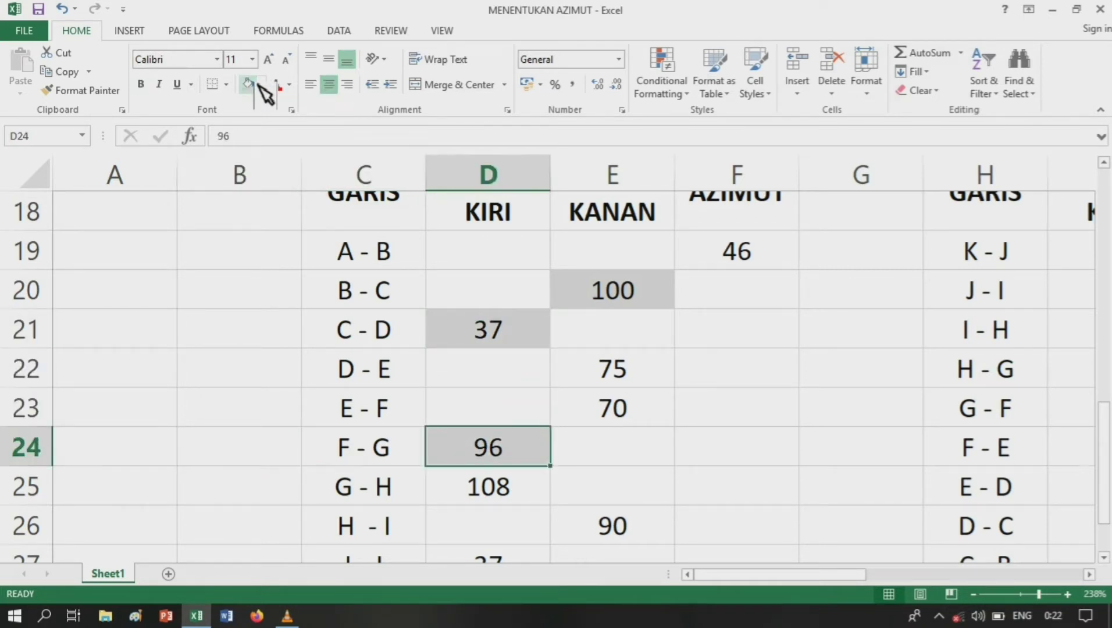
pyautogui.click(497, 486)
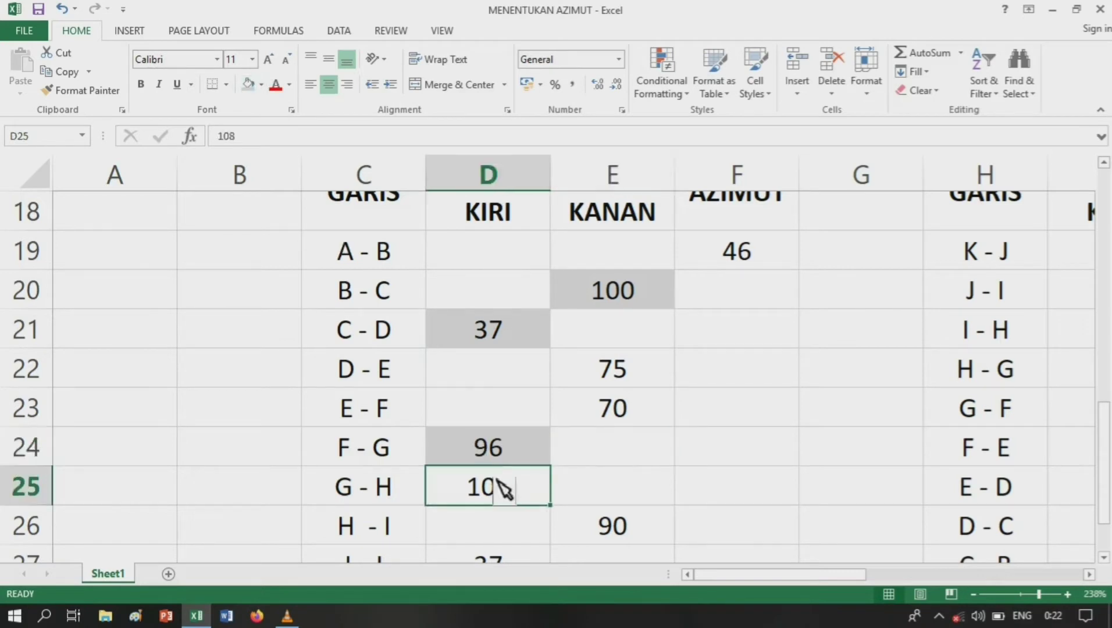
pyautogui.click(247, 84)
# - Shade the KIRI angle cell of line I - J and the KANAN angle cell of line H - I grey
pyautogui.press('Down')
pyautogui.press('Down')
pyautogui.press('Down')
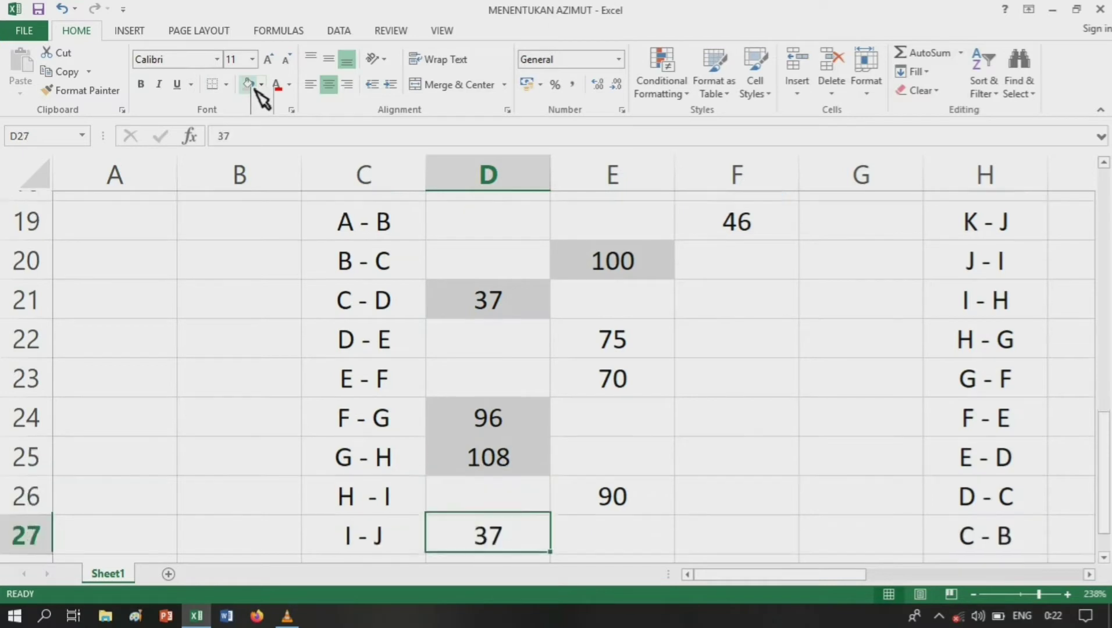
pyautogui.press('Up')
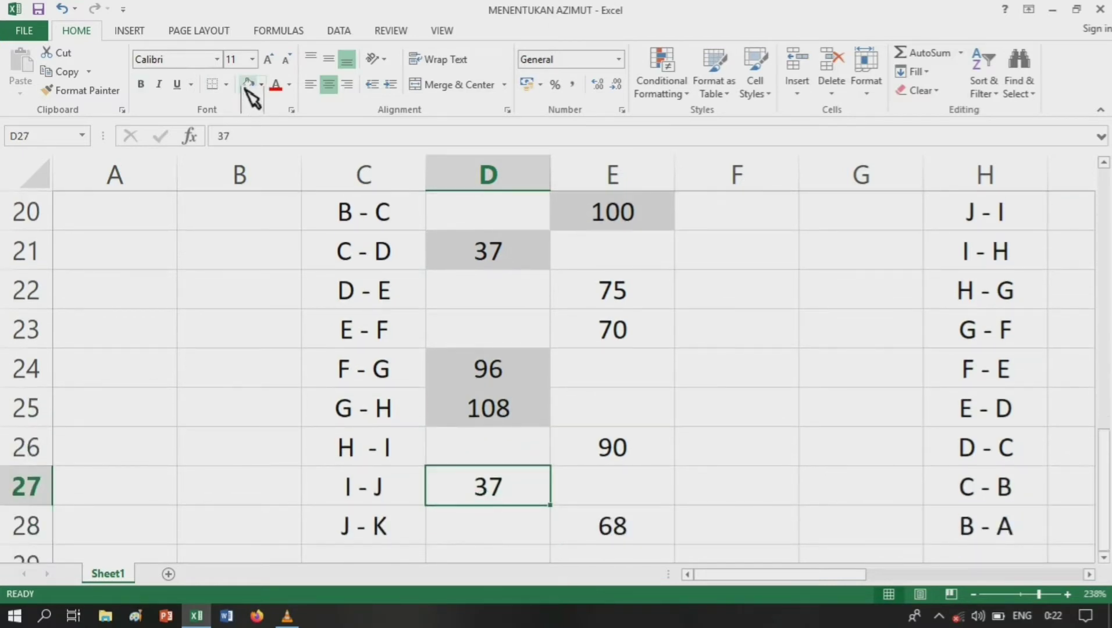
pyautogui.click(245, 86)
pyautogui.press('Right')
pyautogui.press('Up')
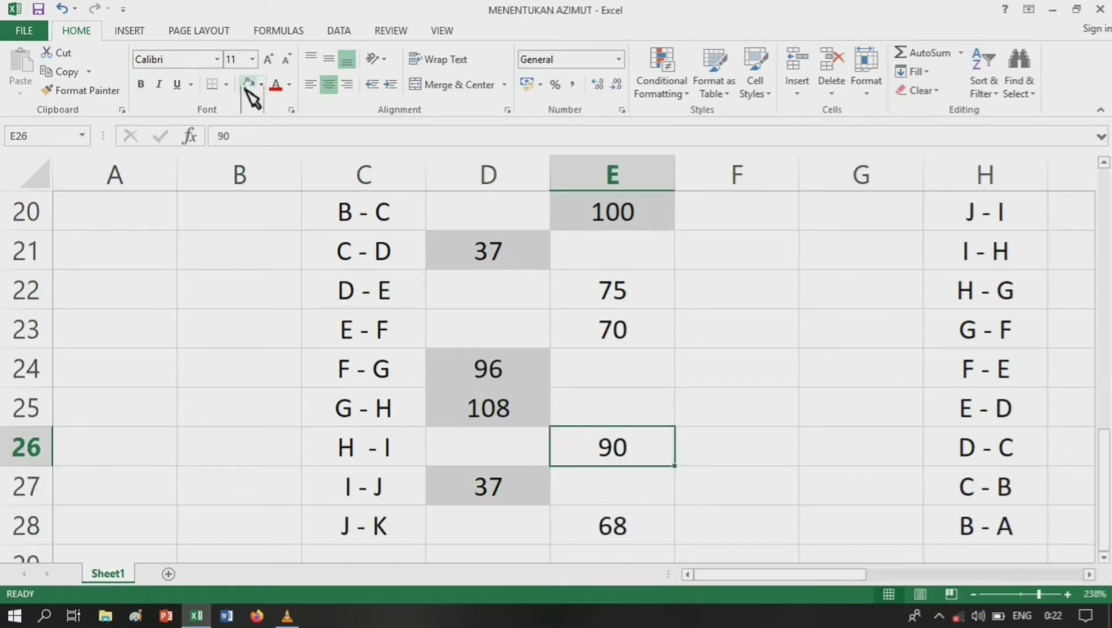
pyautogui.click(245, 87)
# - Shade the KANAN angle cells of lines D - E and E - F with the same grey fill
pyautogui.press('Up')
pyautogui.press('Up')
pyautogui.press('Up')
pyautogui.press('Up')
pyautogui.press('Down')
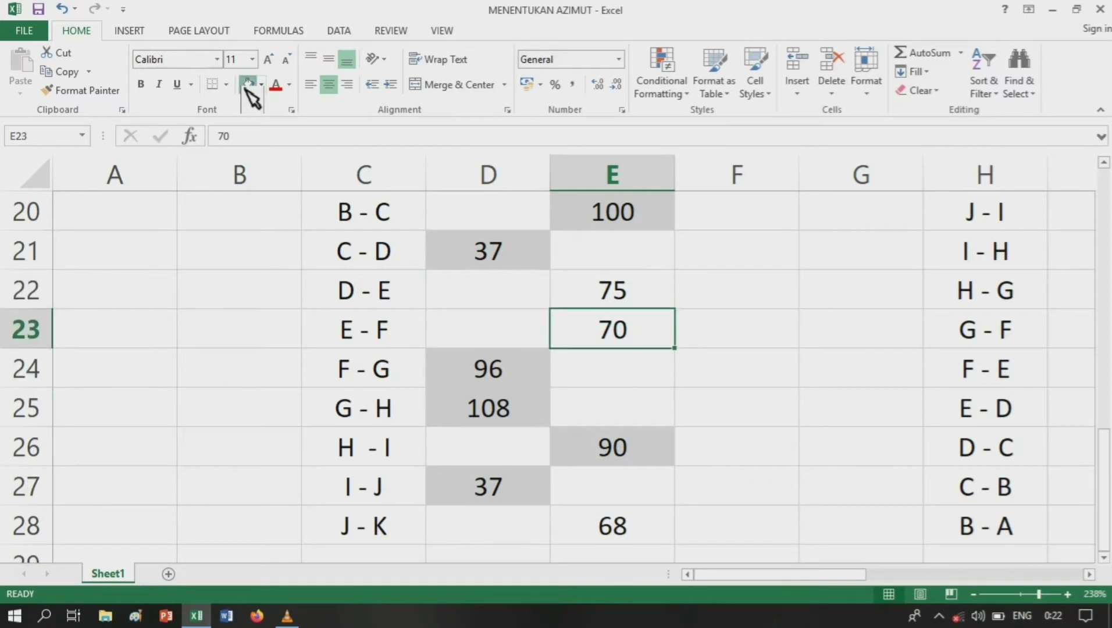
pyautogui.press('Up')
pyautogui.click(245, 87)
pyautogui.press('Down')
pyautogui.click(245, 87)
# - Shade the KANAN angle cell of line J - K with the same grey fill
pyautogui.press('Down')
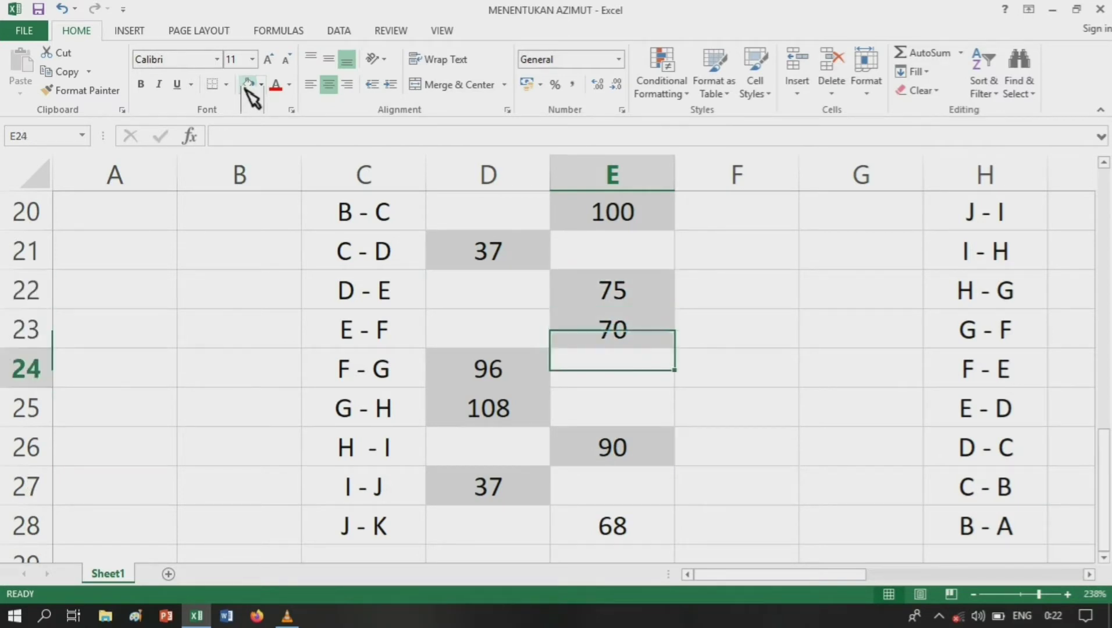
pyautogui.press('Down')
pyautogui.press('Down')
pyautogui.press('Down')
pyautogui.press('Down')
pyautogui.click(245, 87)
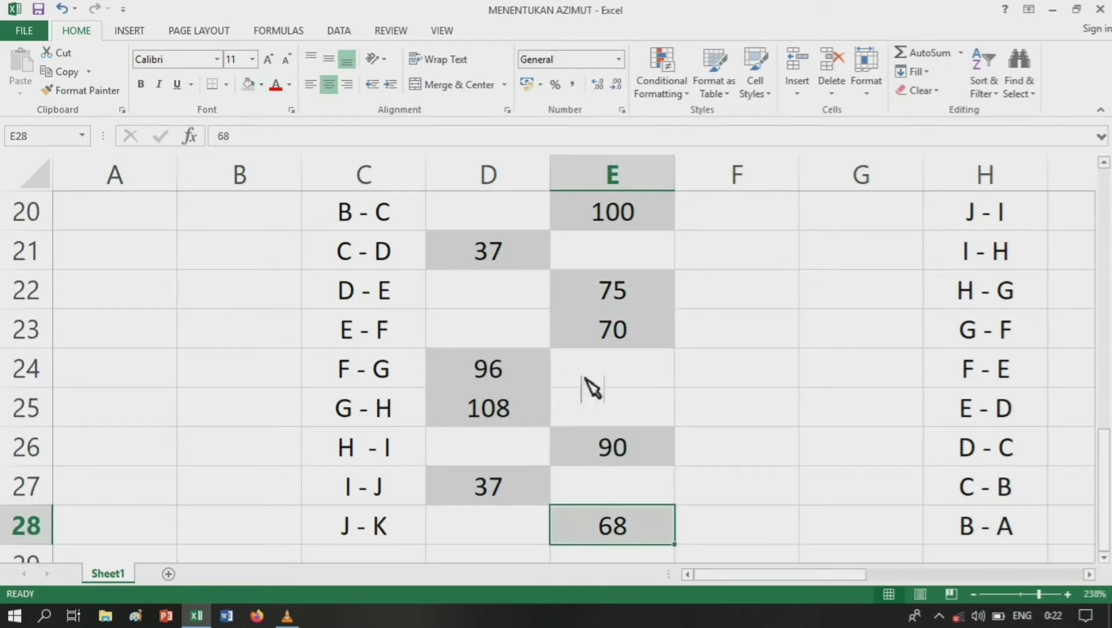
# - Compare the shaded KIRI and KANAN angles in the table with the angles in the traverse sketch
pyautogui.scroll(3, 605, 408)
pyautogui.scroll(-2, 512, 441)
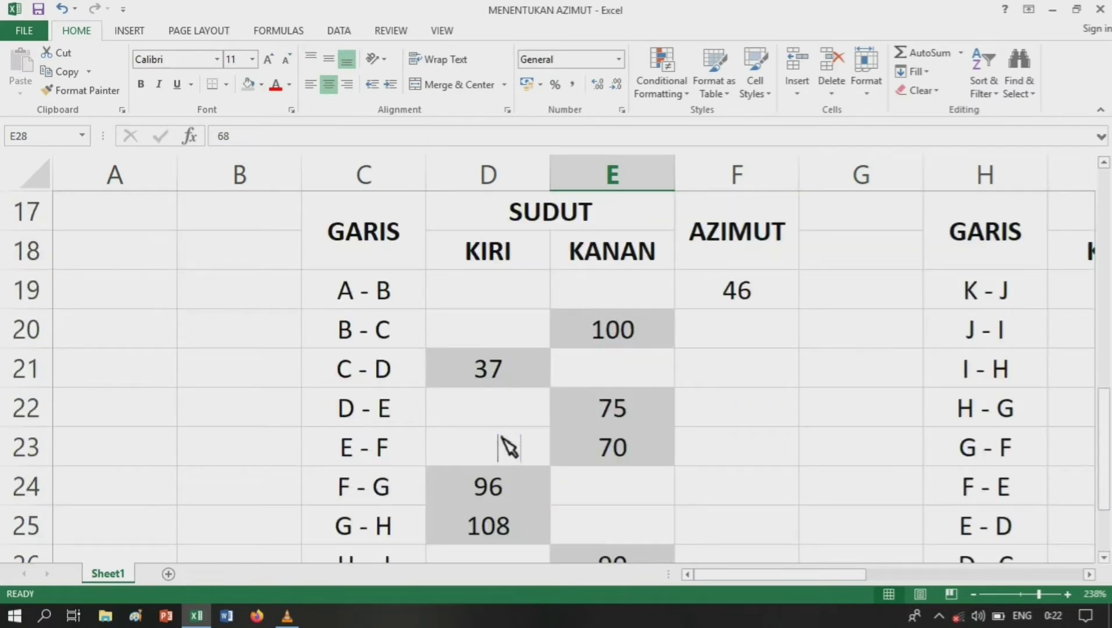
pyautogui.scroll(2, 509, 419)
pyautogui.scroll(-2, 505, 460)
pyautogui.scroll(5, 507, 462)
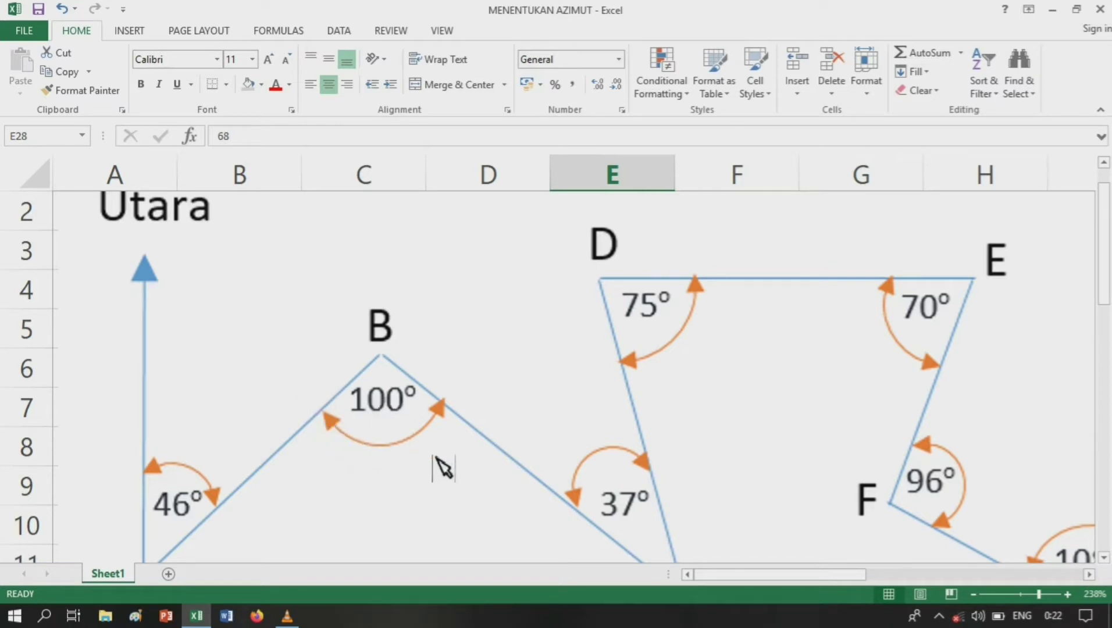
# - Make the KIRI cell of line B - C bold and calculate its angle with =360-E20
pyautogui.scroll(-6, 446, 465)
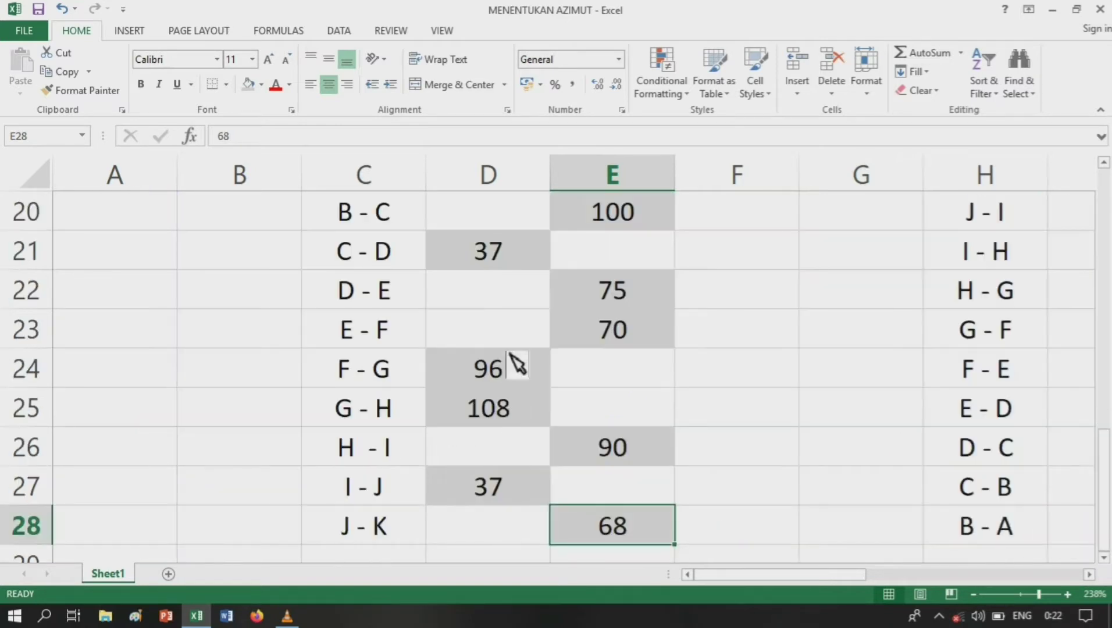
pyautogui.scroll(1, 507, 308)
pyautogui.click(507, 340)
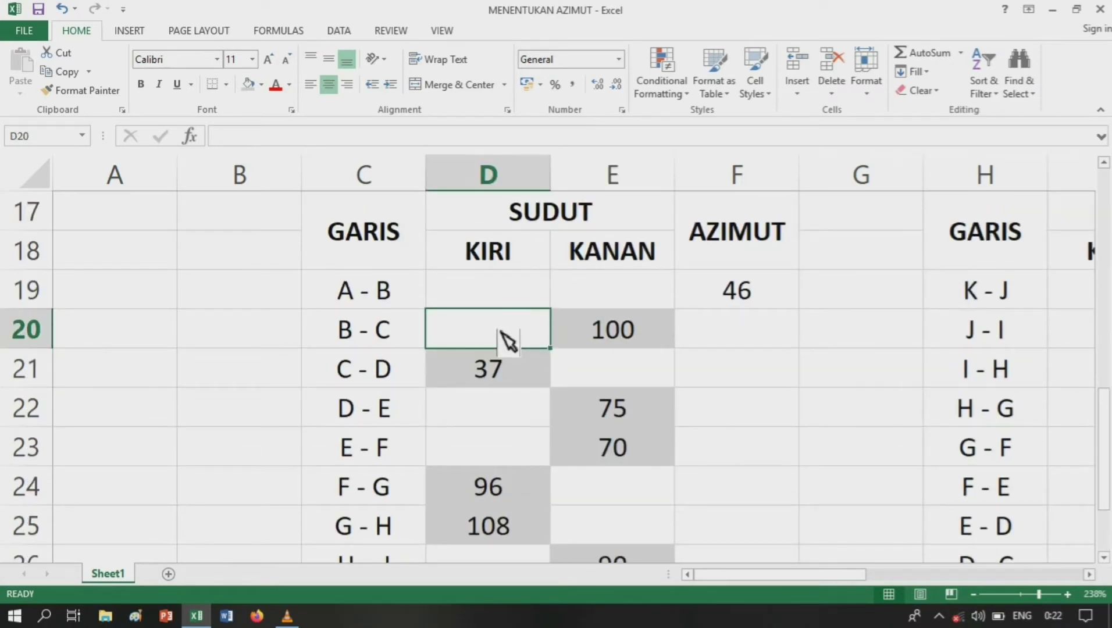
pyautogui.hotkey('ctrl', 'b')
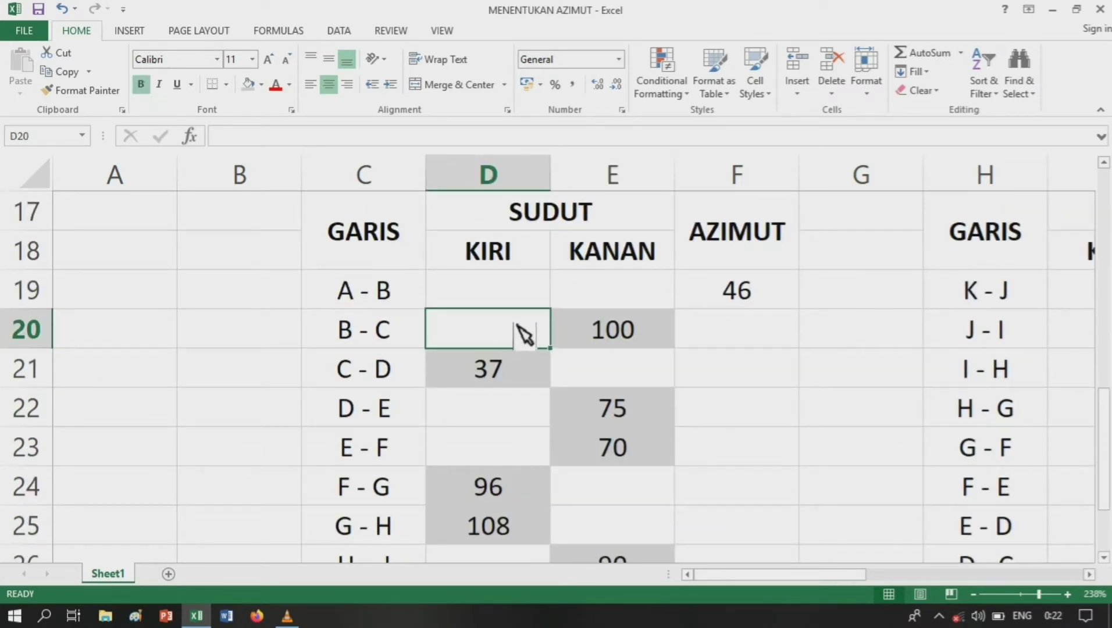
pyautogui.click(765, 385)
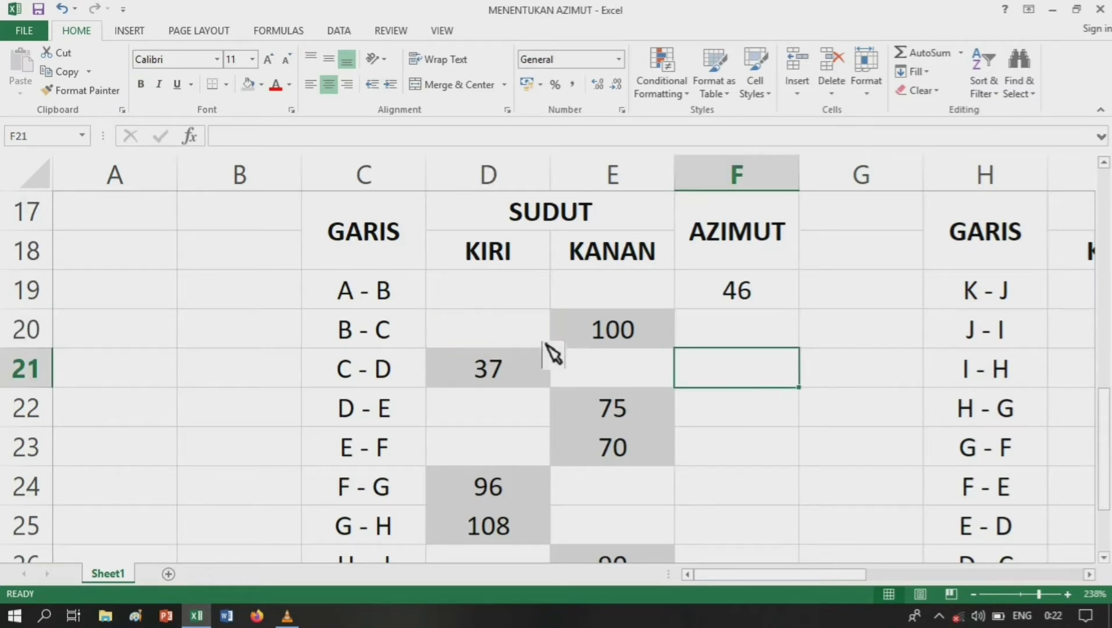
pyautogui.click(512, 335)
pyautogui.write('=')
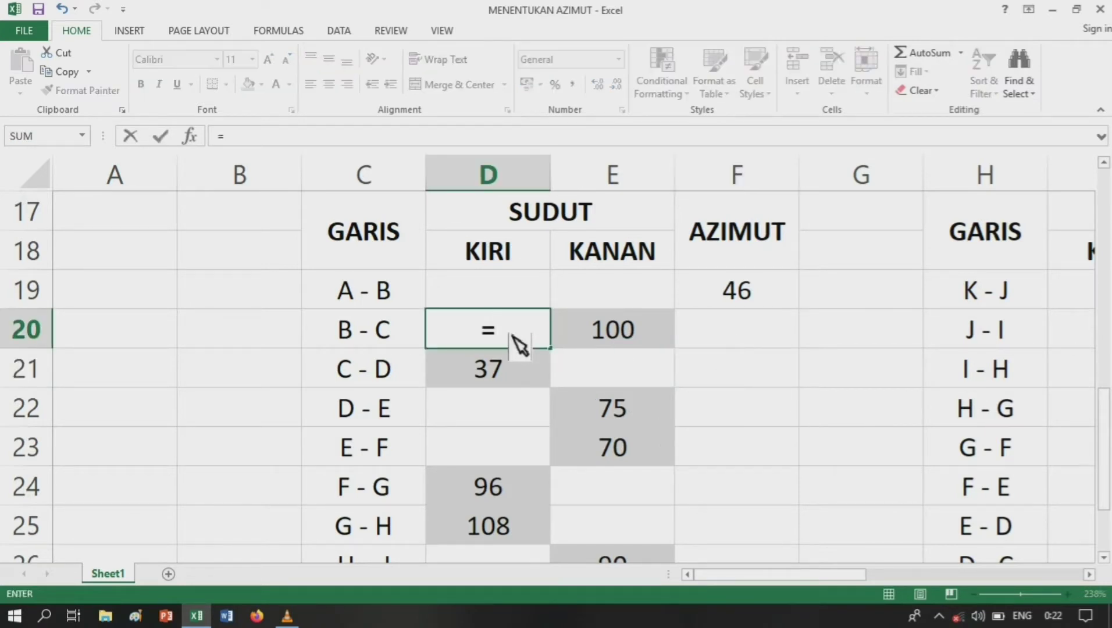
pyautogui.write('360-')
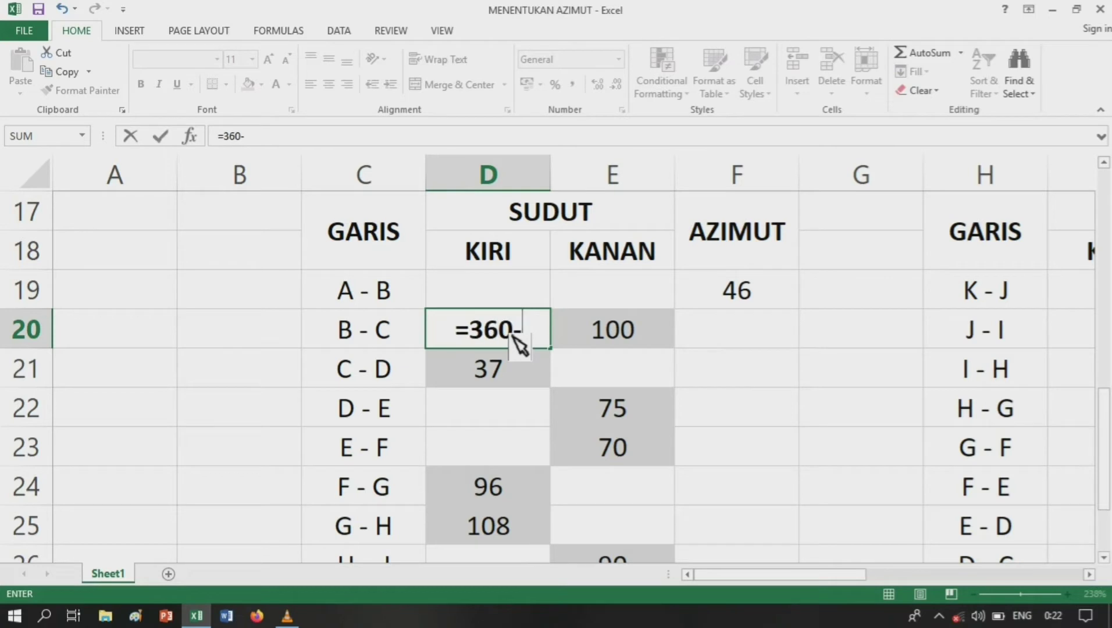
pyautogui.click(626, 331)
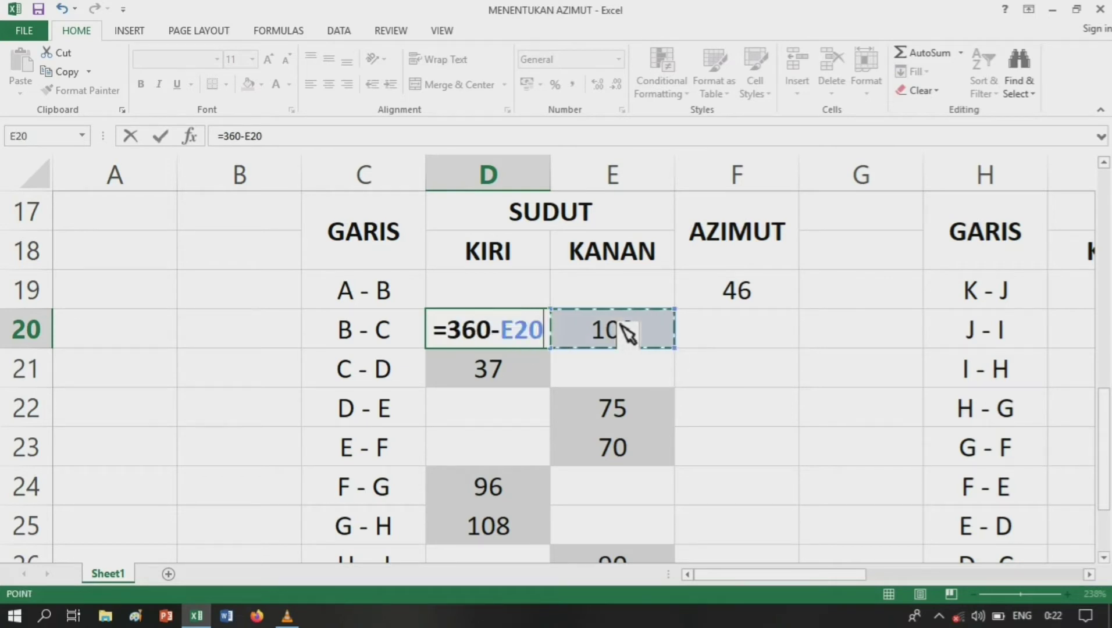
pyautogui.press('Return')
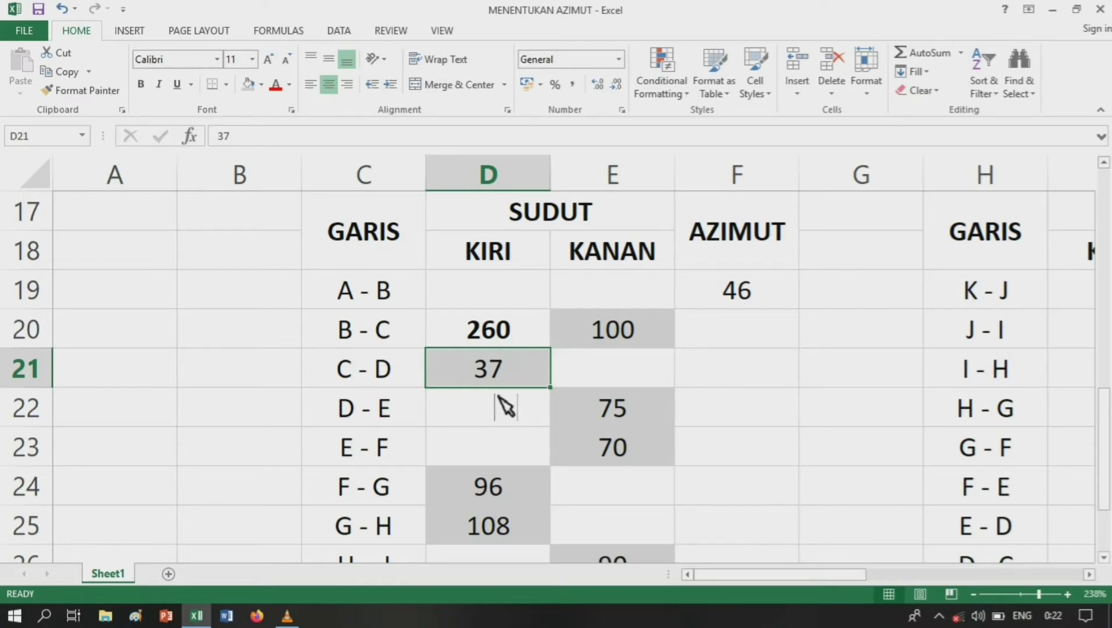
# - Calculate the KIRI angle of line D - E in cell D22 with =360-E22
pyautogui.click(493, 420)
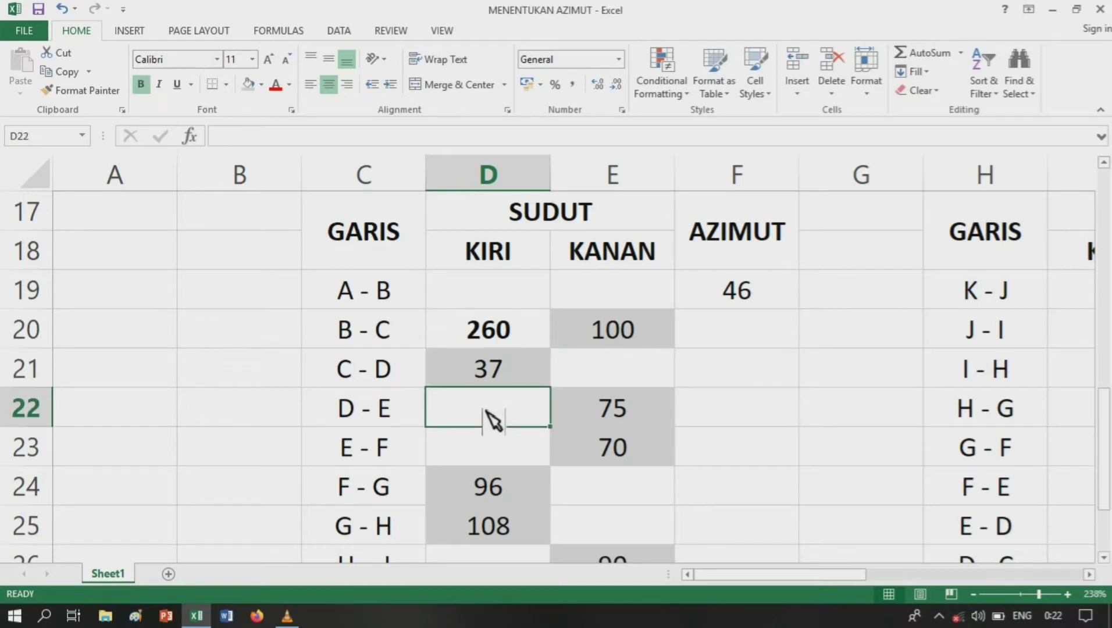
pyautogui.scroll(5, 502, 441)
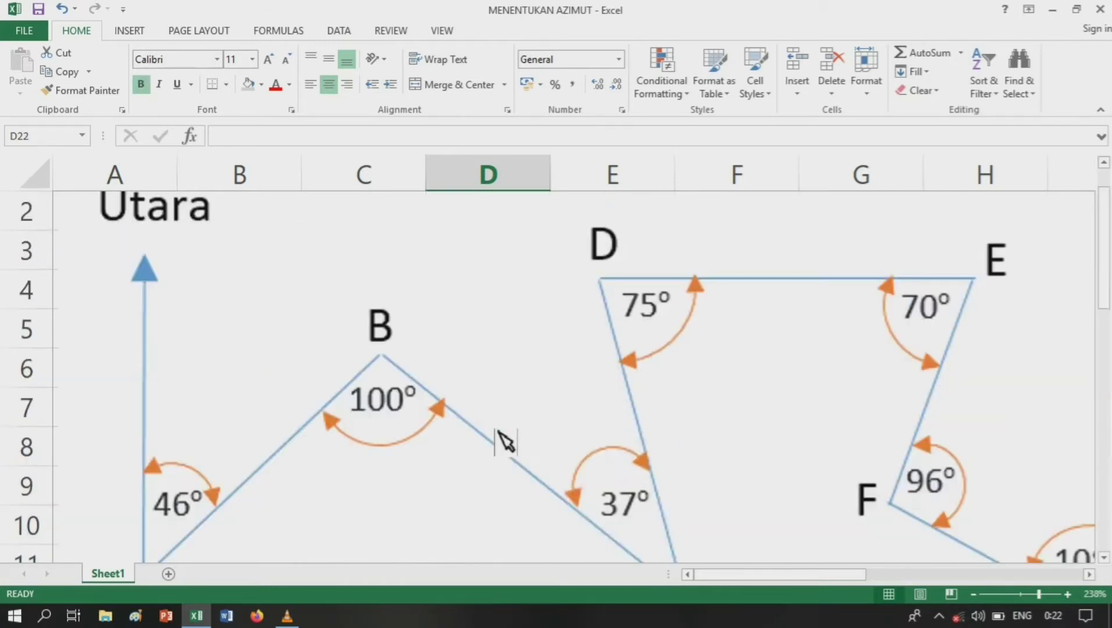
pyautogui.scroll(-5, 506, 443)
pyautogui.scroll(5, 534, 436)
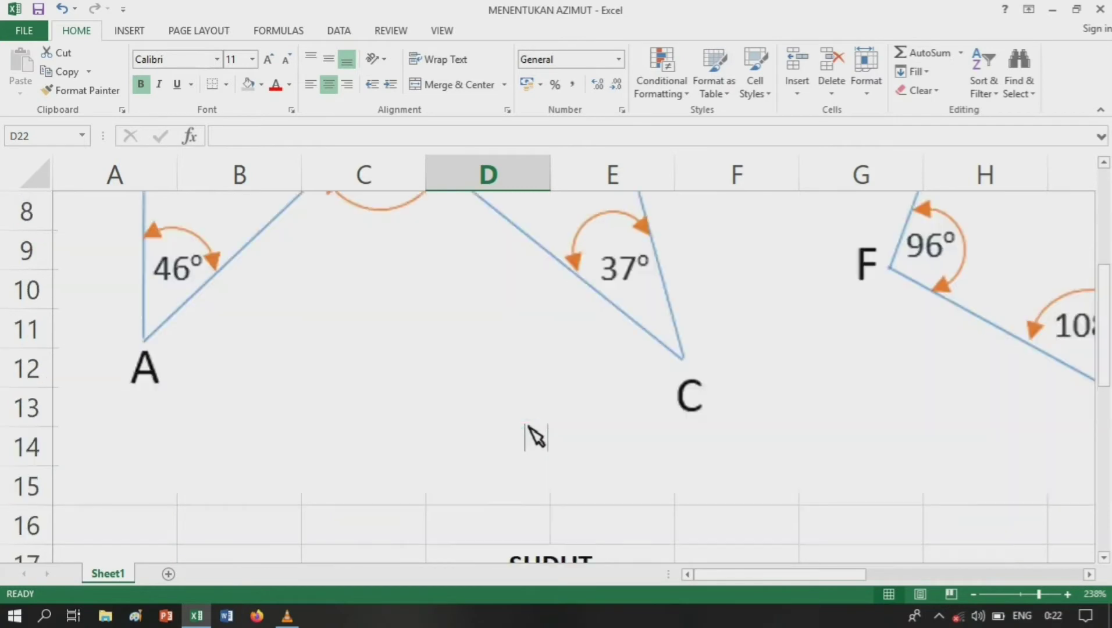
pyautogui.scroll(-8, 576, 418)
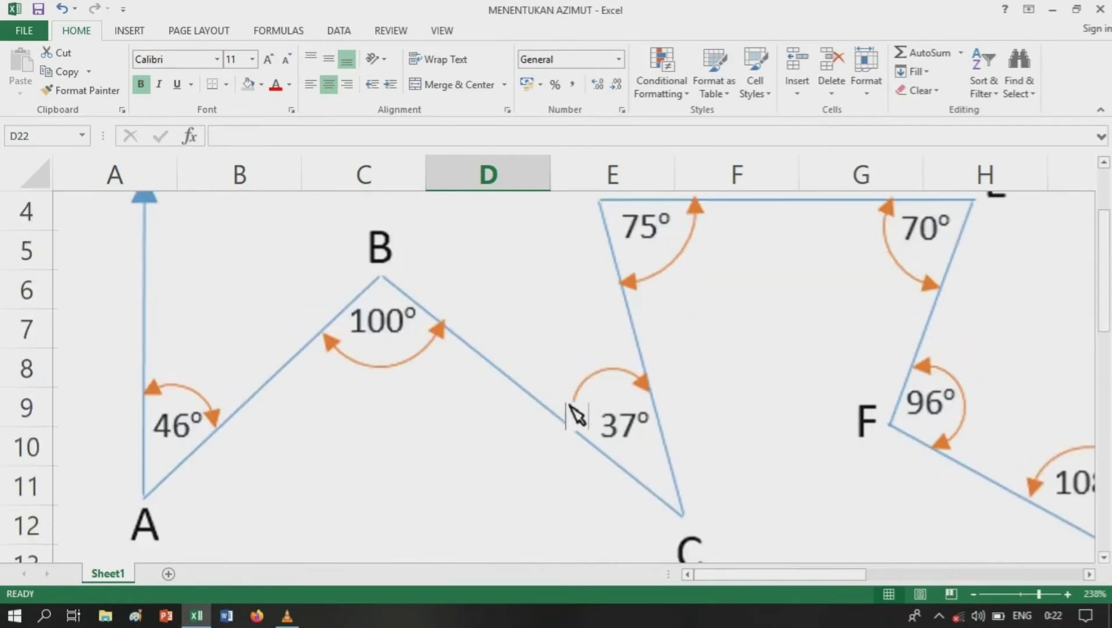
pyautogui.scroll(2, 553, 413)
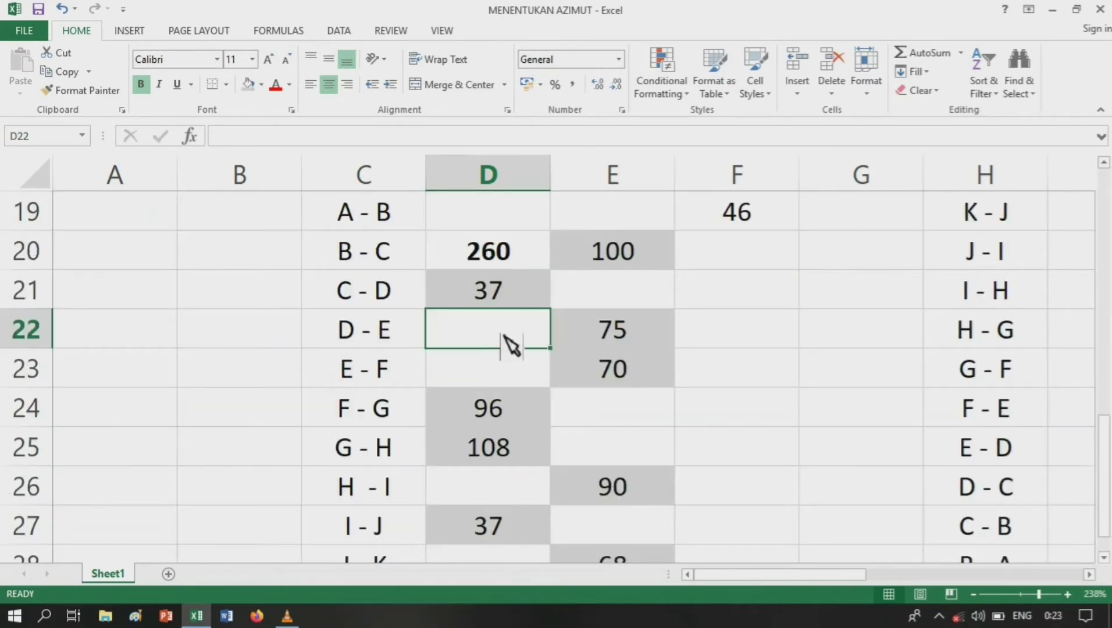
pyautogui.scroll(6, 516, 348)
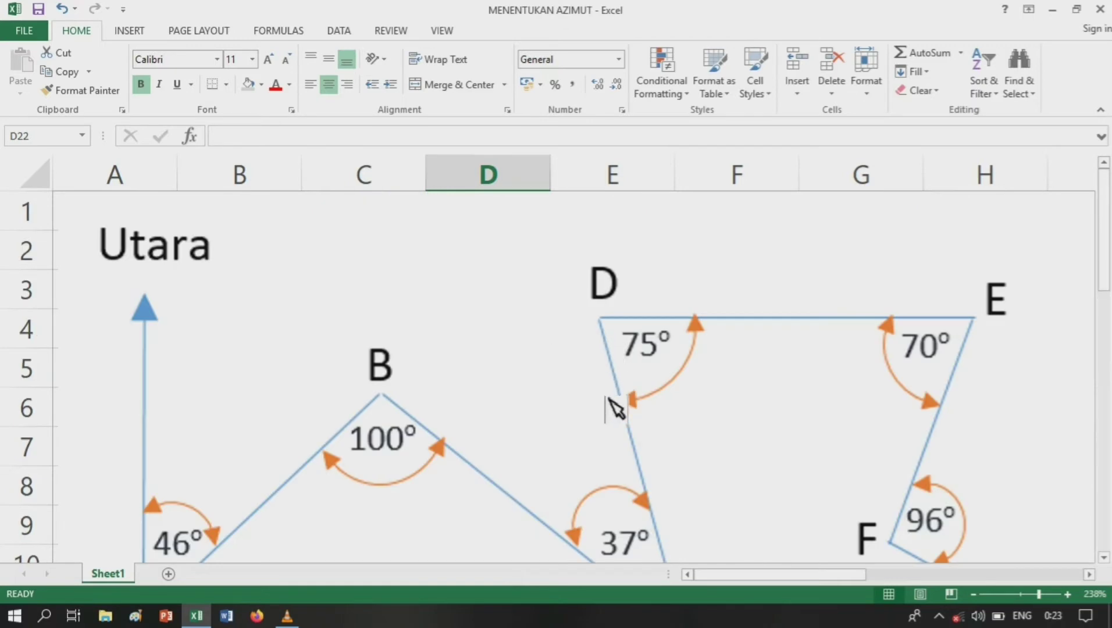
pyautogui.scroll(-6, 616, 447)
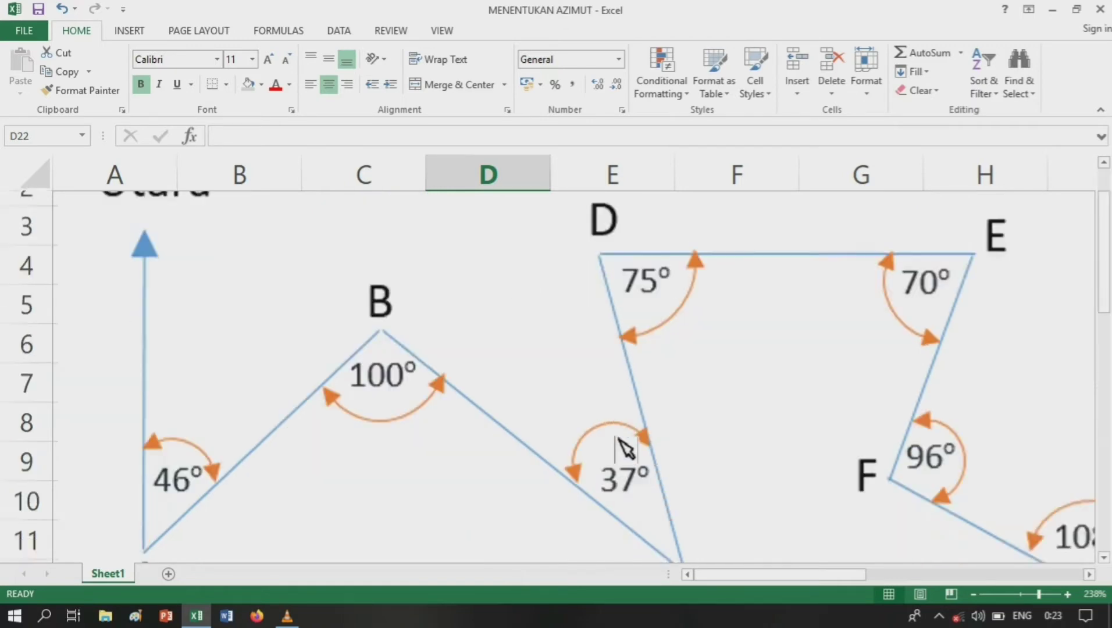
pyautogui.write('=')
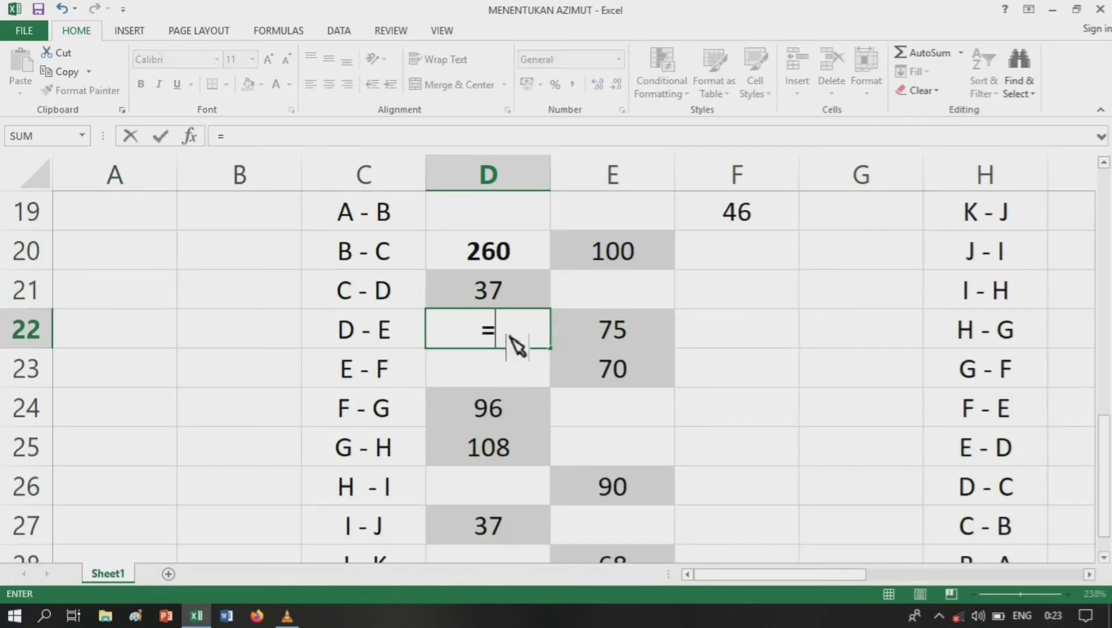
pyautogui.write('360-')
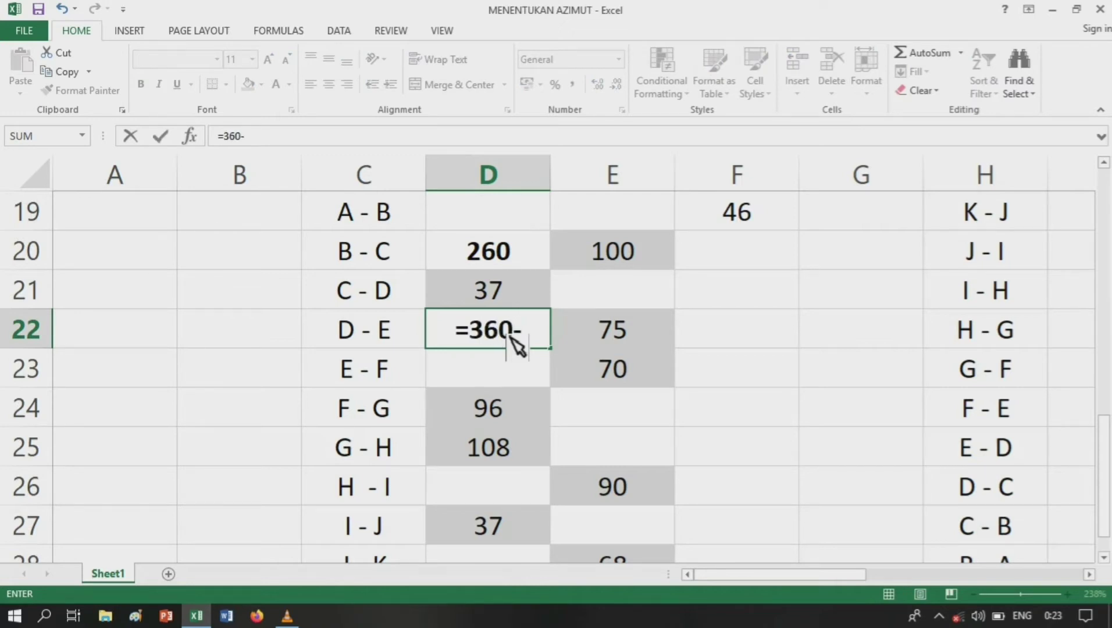
pyautogui.click(637, 339)
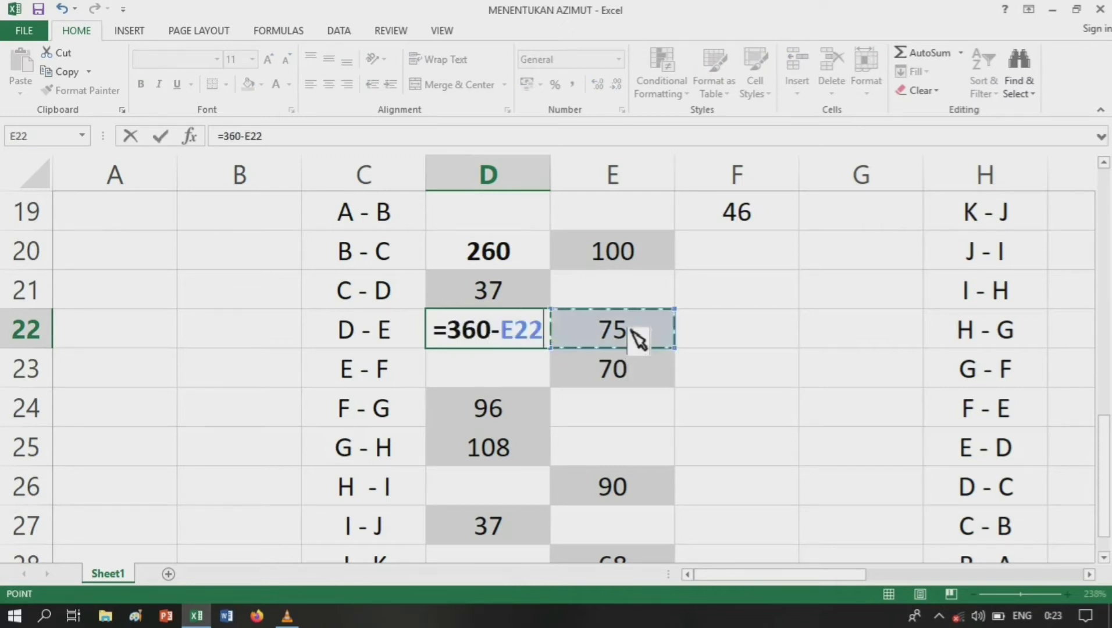
pyautogui.press('Return')
pyautogui.press('Up')
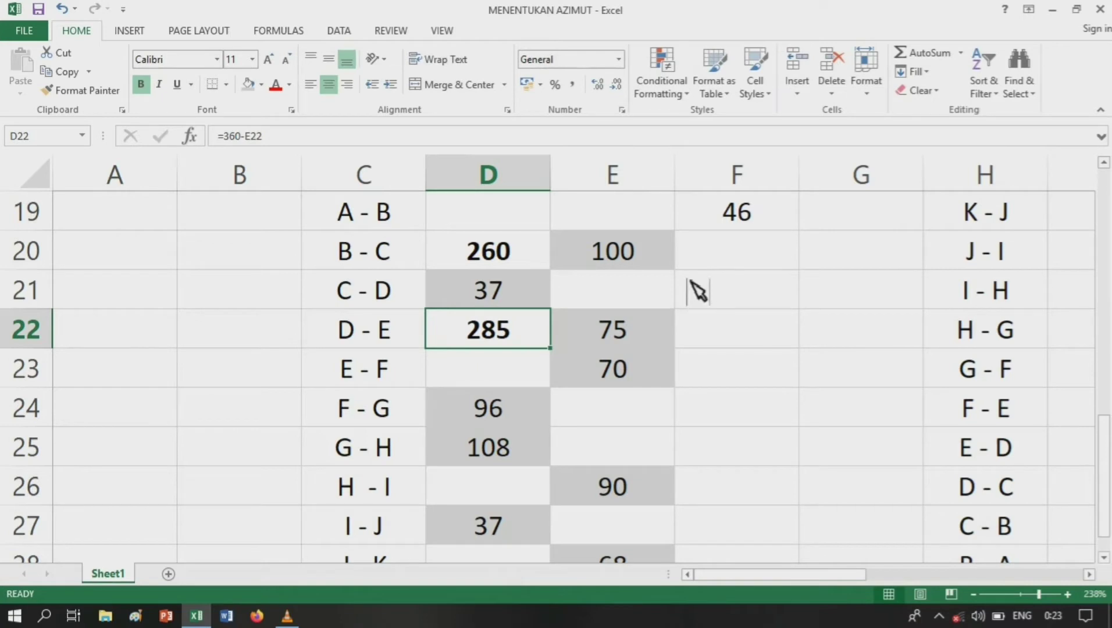
# - Calculate the KIRI angle of line E - F by subtracting its KANAN angle in E23 from 360
pyautogui.press('Down')
pyautogui.write('=')
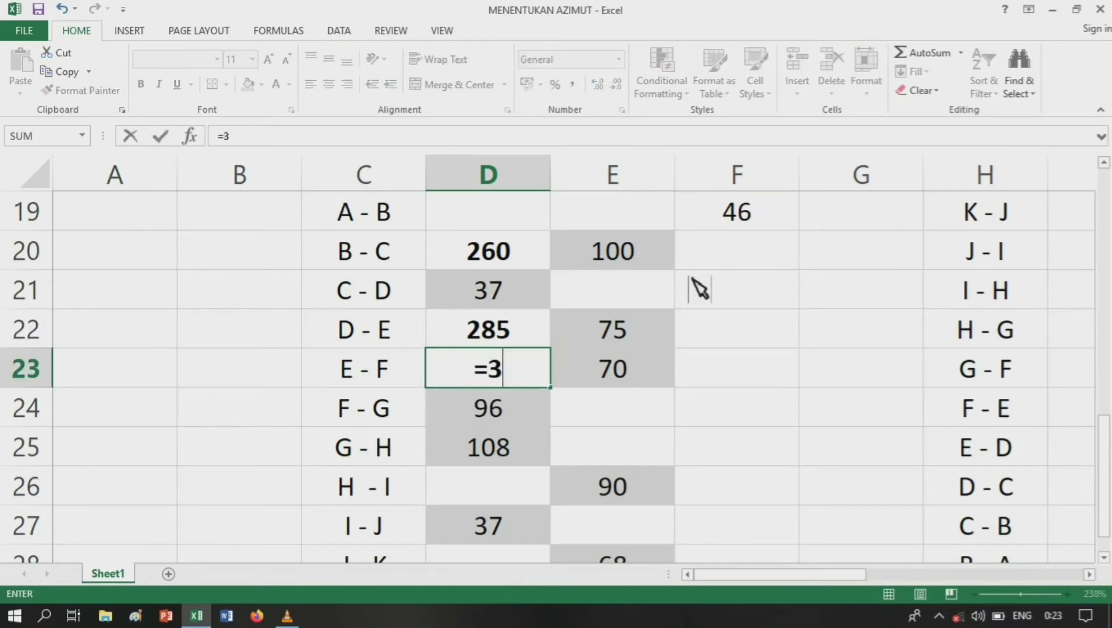
pyautogui.write('360-')
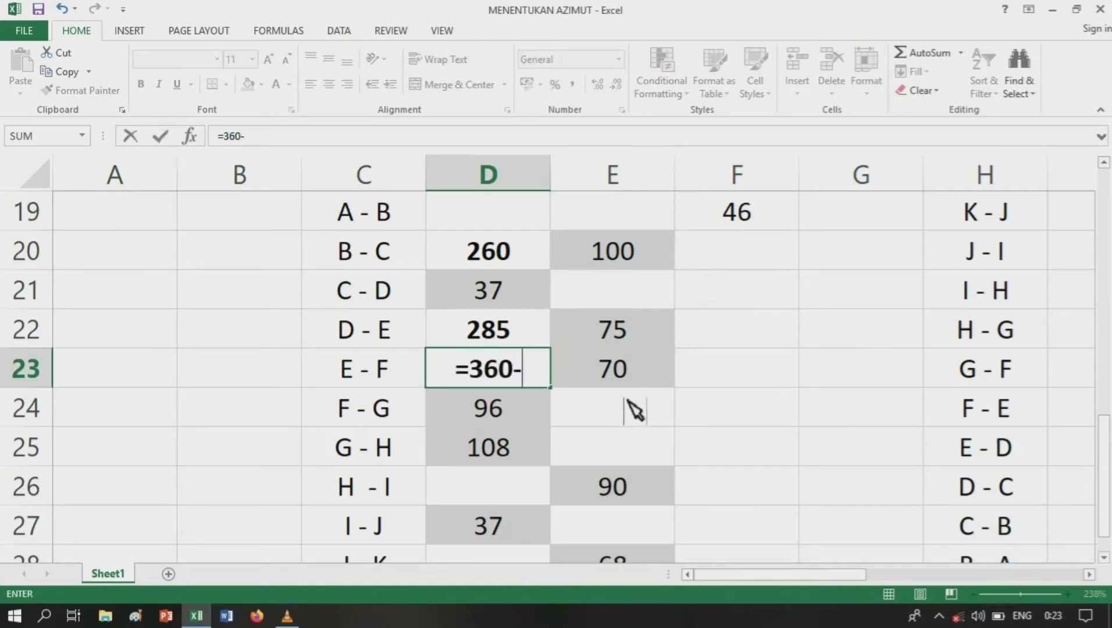
pyautogui.click(639, 370)
pyautogui.press('Return')
# - Calculate the KIRI angle of line H - I by subtracting its KANAN angle in E26 from 360
pyautogui.press('Down')
pyautogui.press('Down')
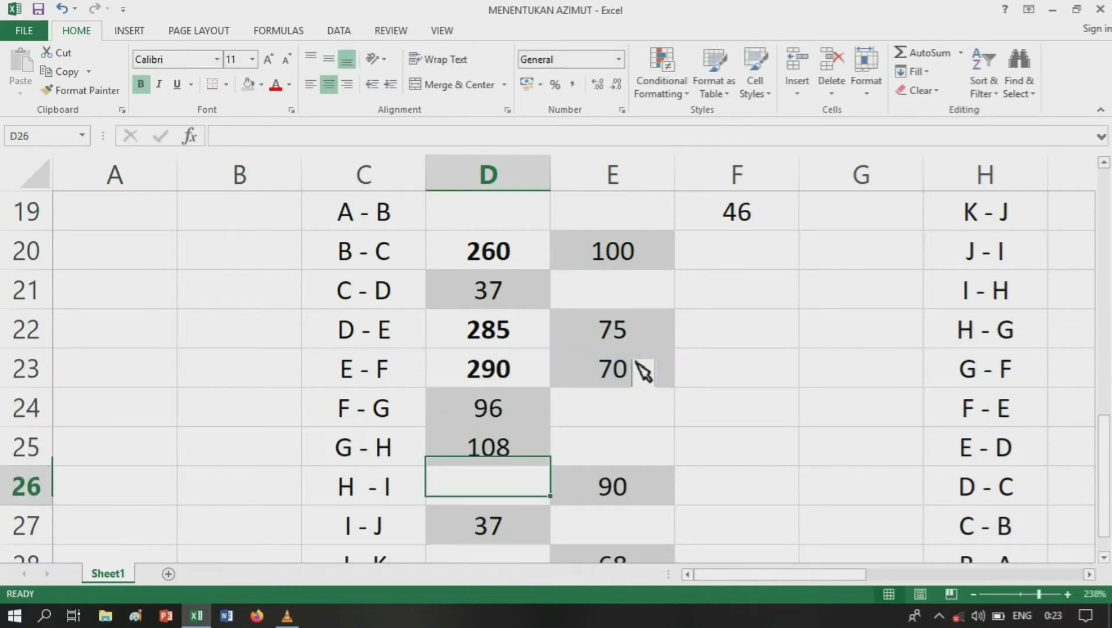
pyautogui.press('Down')
pyautogui.press('Up')
pyautogui.write('=36')
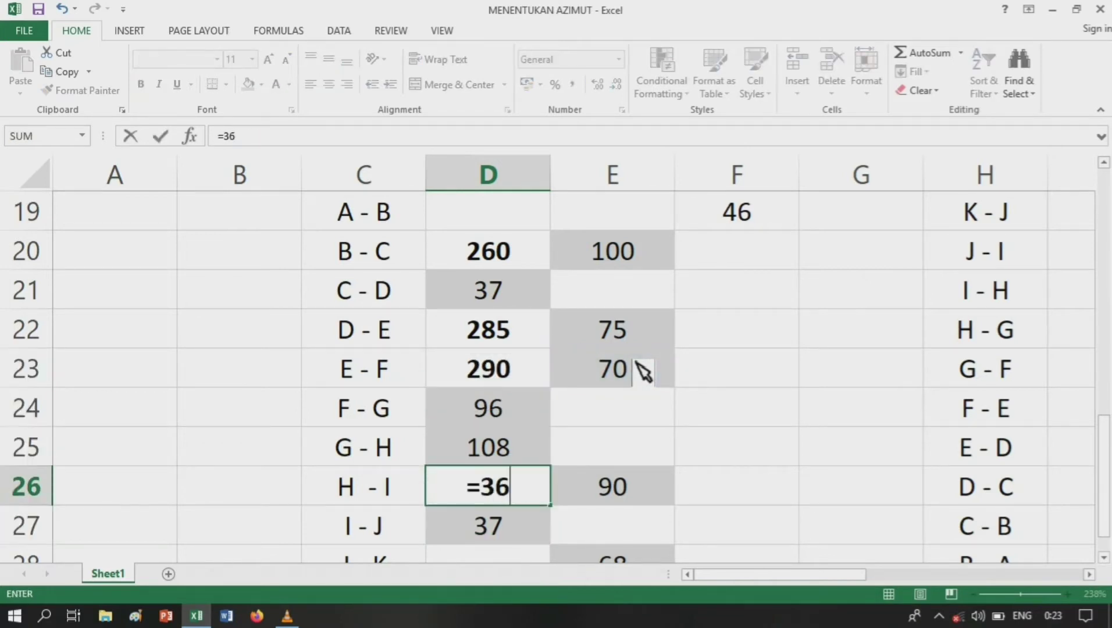
pyautogui.write('0-')
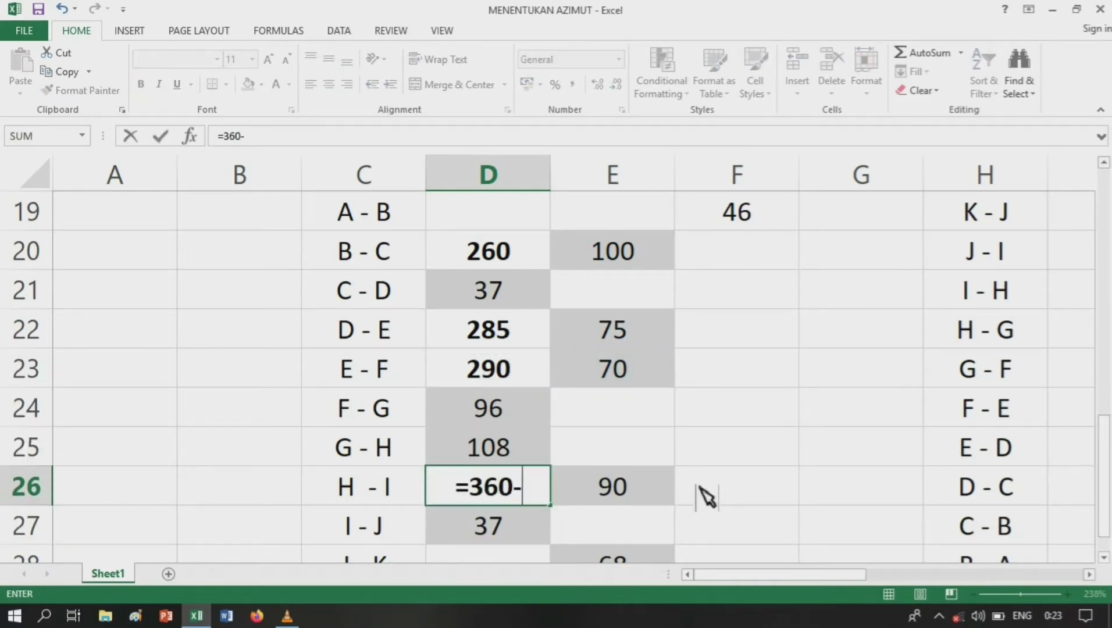
pyautogui.click(657, 501)
pyautogui.press('Return')
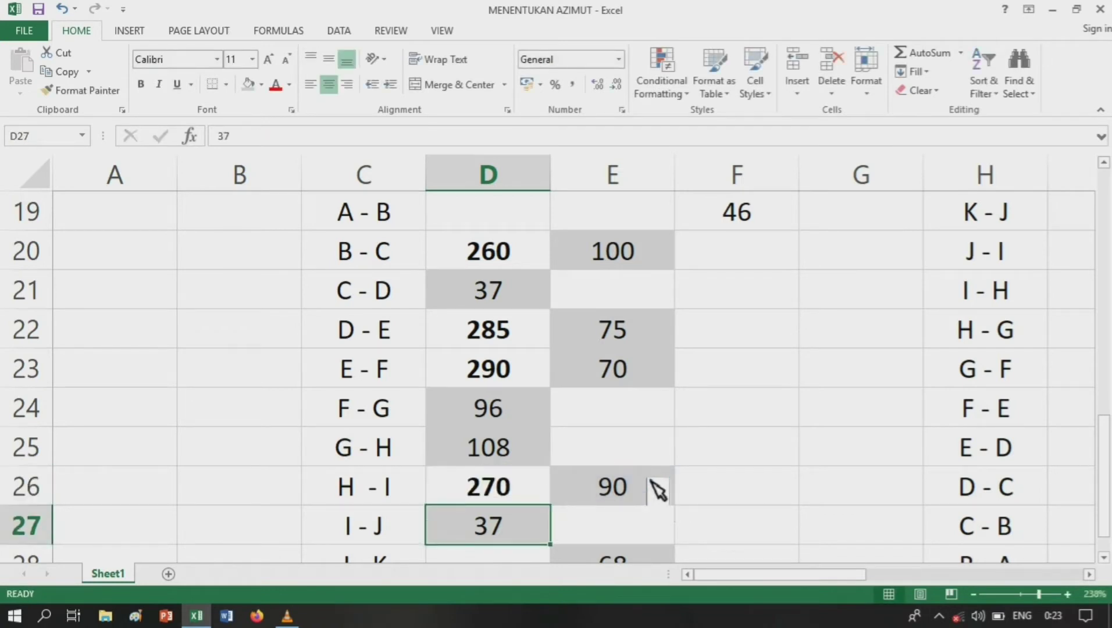
# - Calculate the KIRI angle of line J - K by subtracting its KANAN angle in E28 from 360
pyautogui.scroll(-2, 657, 489)
pyautogui.click(534, 340)
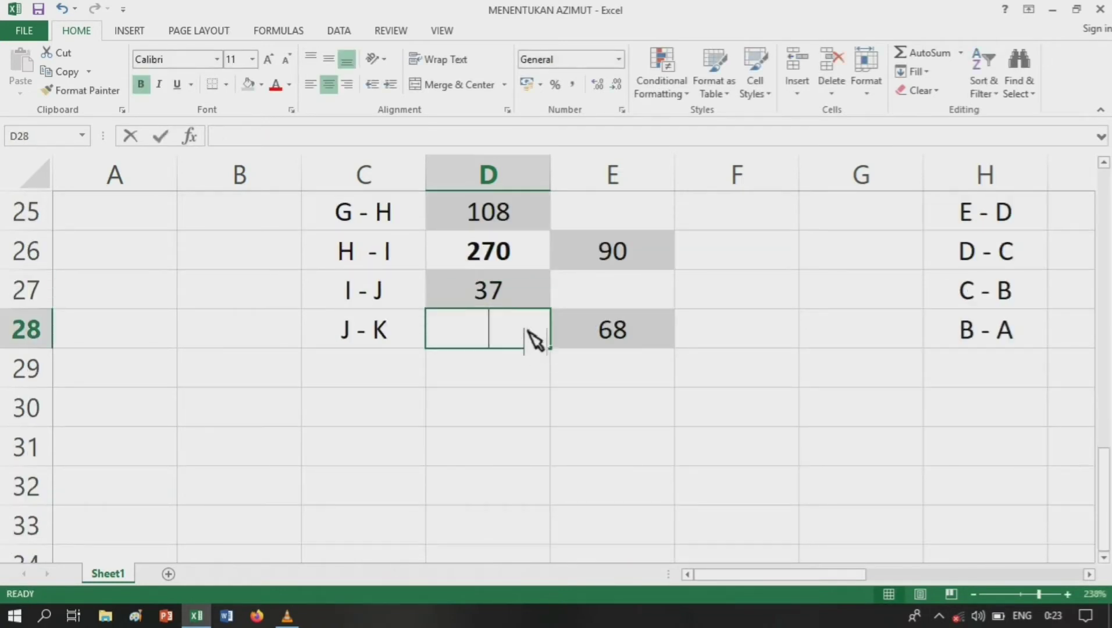
pyautogui.write('=')
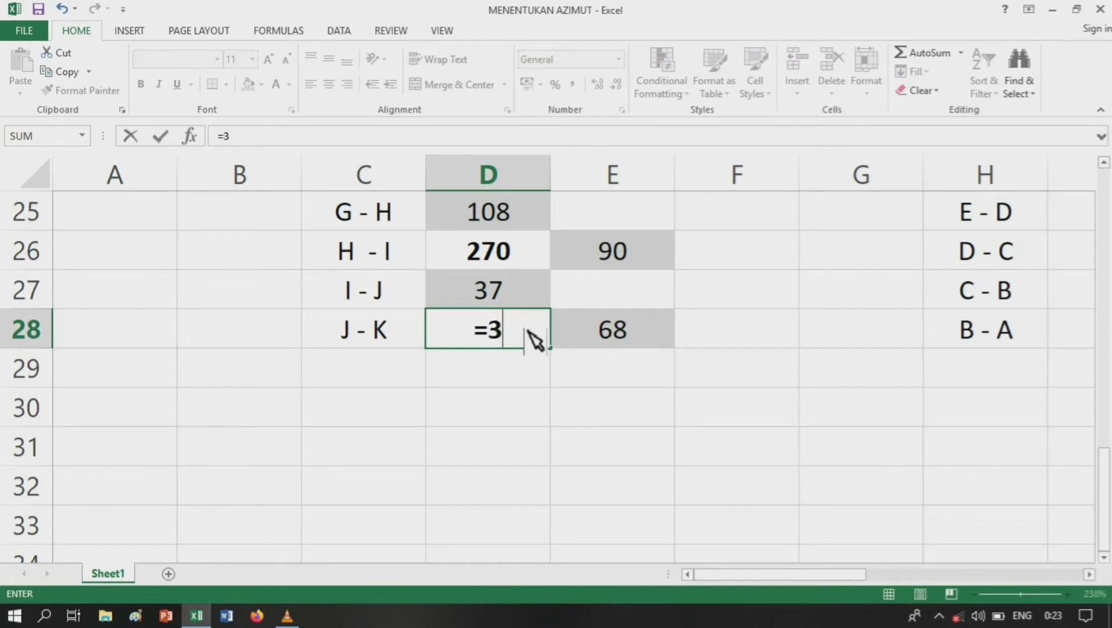
pyautogui.write('360-')
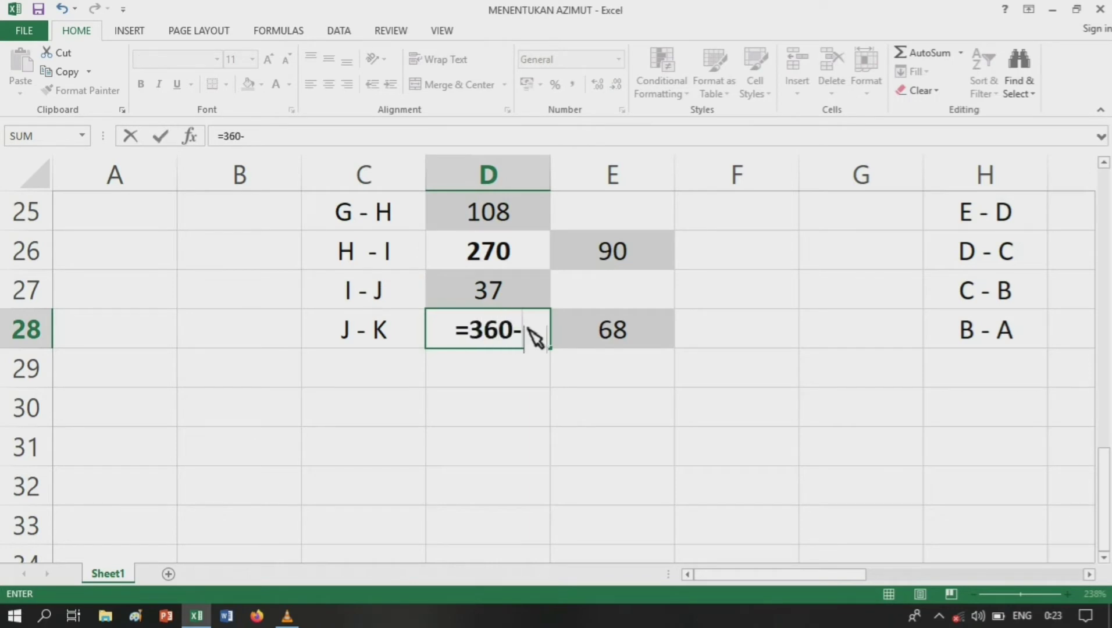
pyautogui.click(640, 332)
pyautogui.press('Return')
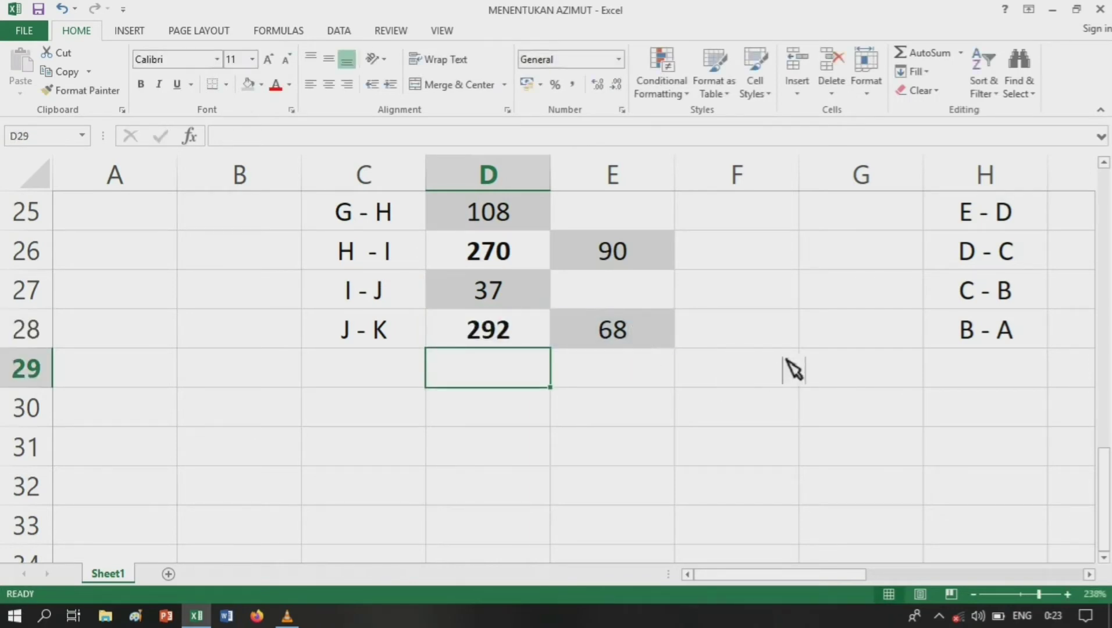
# - Review the completed KIRI angles and follow the traverse sketch from point A through to point J
pyautogui.scroll(3, 785, 349)
pyautogui.scroll(3, 768, 403)
pyautogui.scroll(-5, 750, 390)
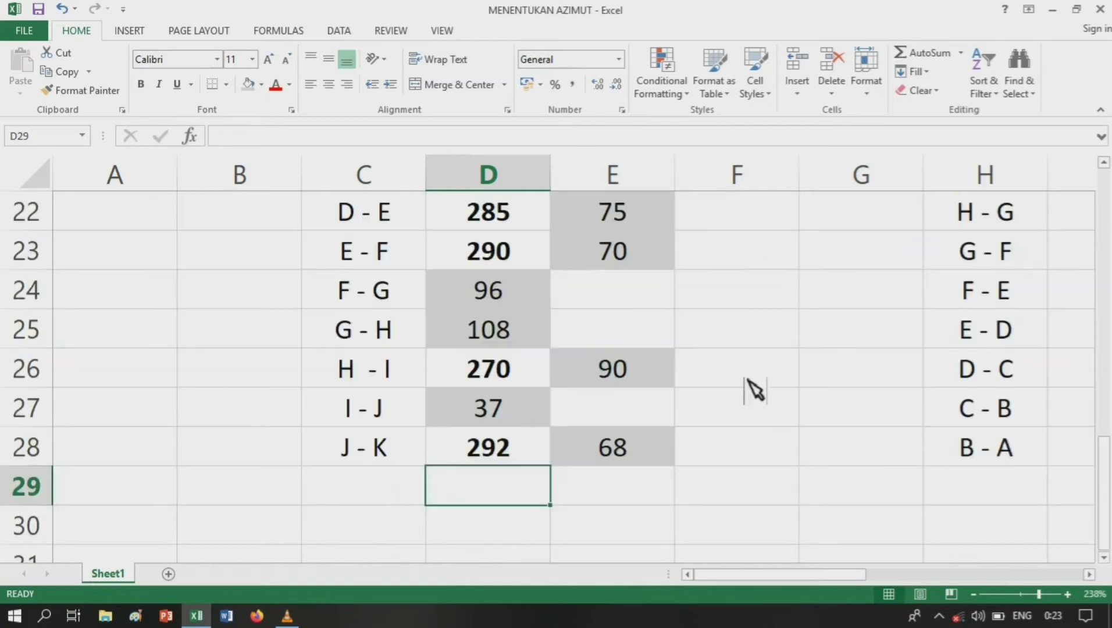
pyautogui.scroll(5, 747, 349)
pyautogui.scroll(3, 595, 382)
pyautogui.scroll(-1, 450, 375)
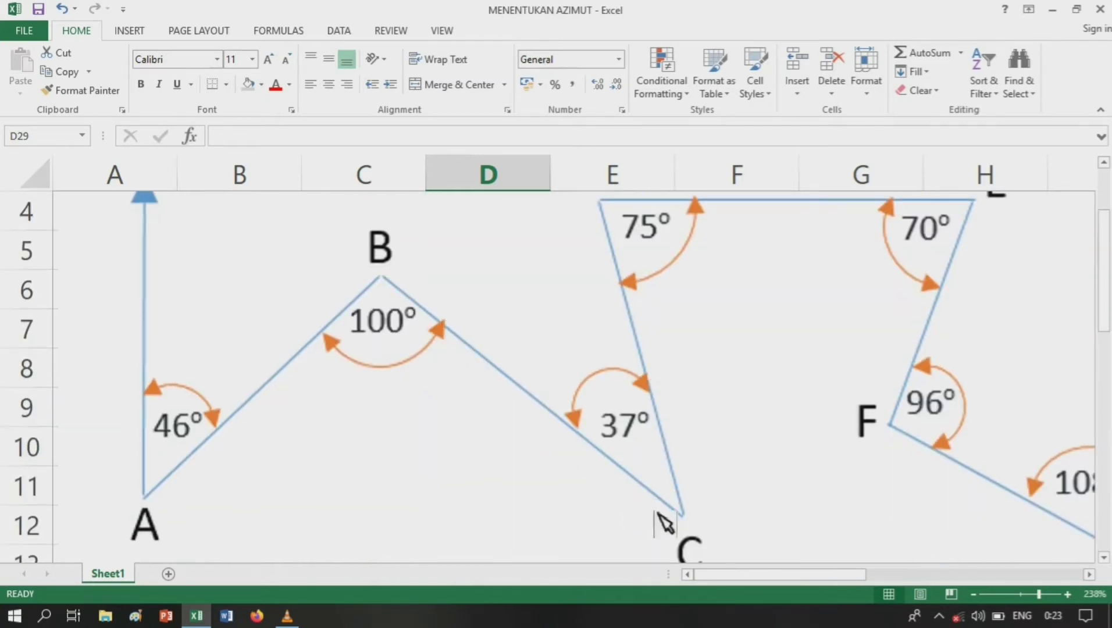
pyautogui.scroll(1, 713, 544)
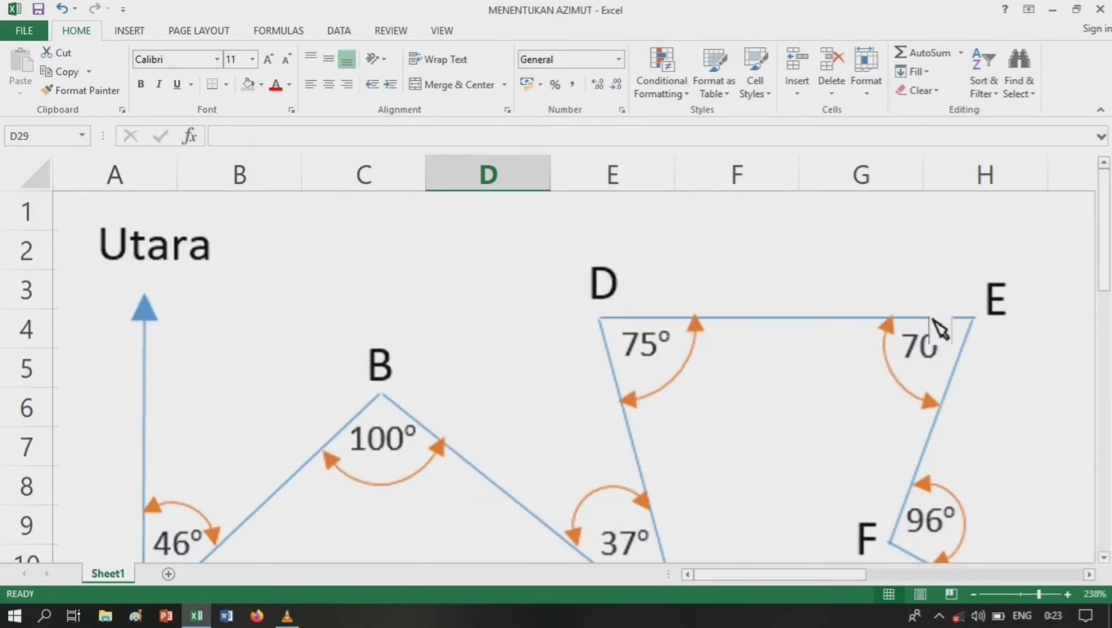
pyautogui.scroll(-2, 991, 343)
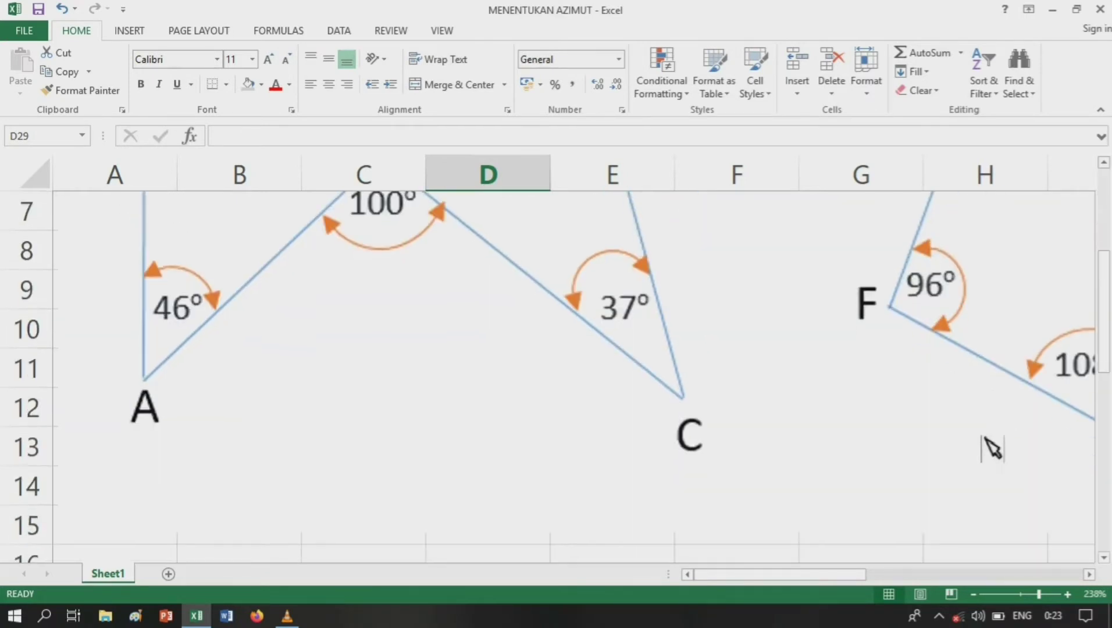
pyautogui.click(991, 448)
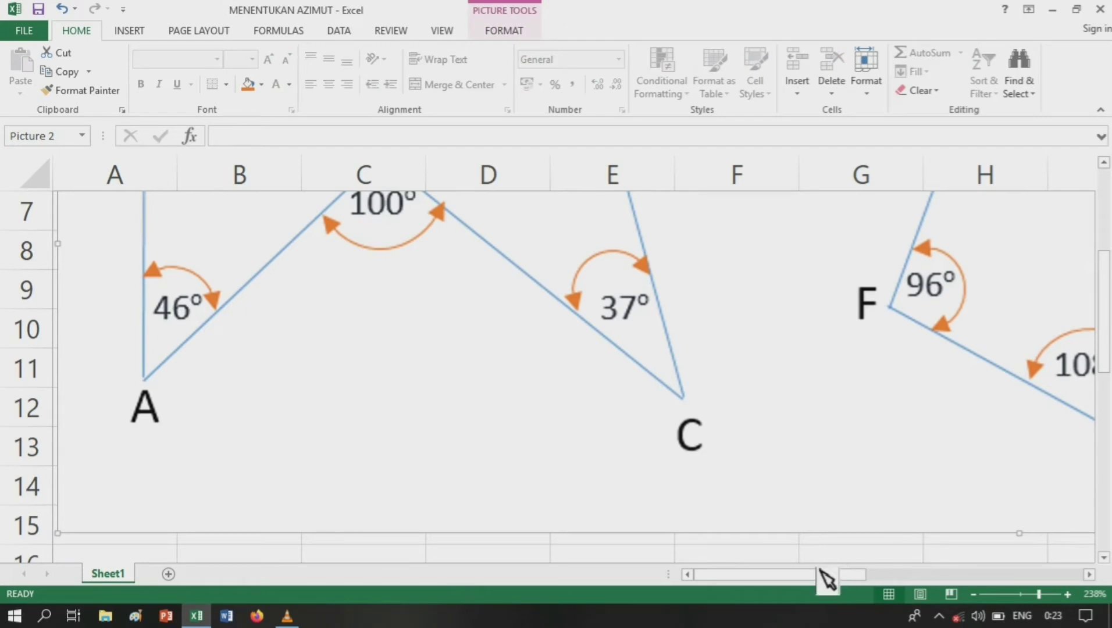
pyautogui.moveTo(826, 576); pyautogui.dragTo(937, 584)
pyautogui.scroll(2, 872, 448)
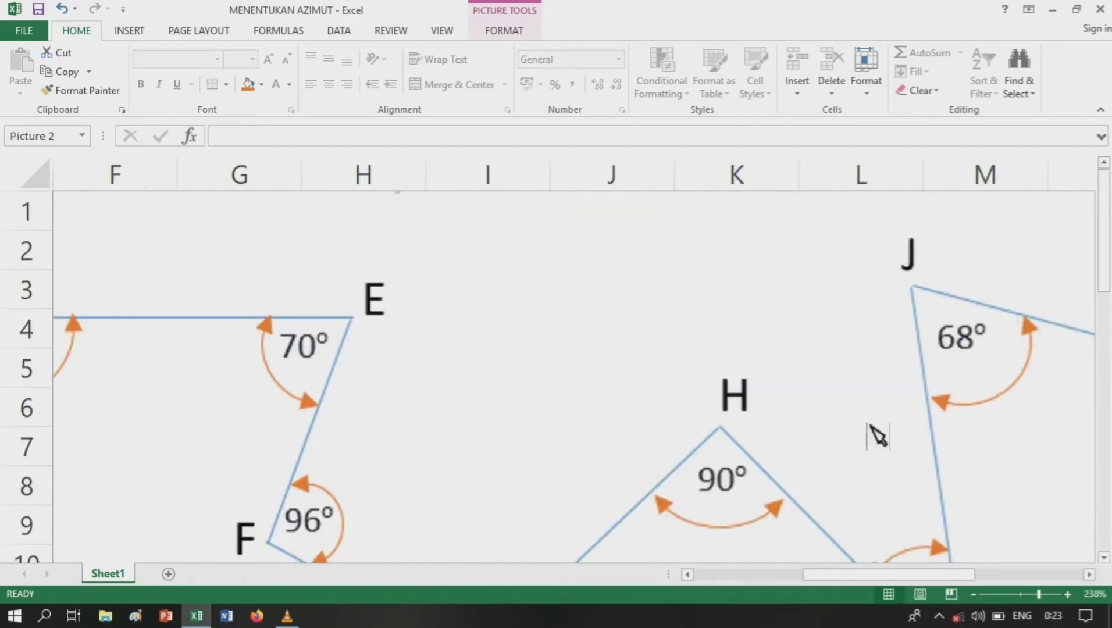
# - Examine the azimuth rules beside the tables for correcting the sum AS + SBK by 180 or 540
pyautogui.moveTo(837, 576); pyautogui.dragTo(782, 594)
pyautogui.scroll(-2, 673, 418)
pyautogui.scroll(-3, 674, 419)
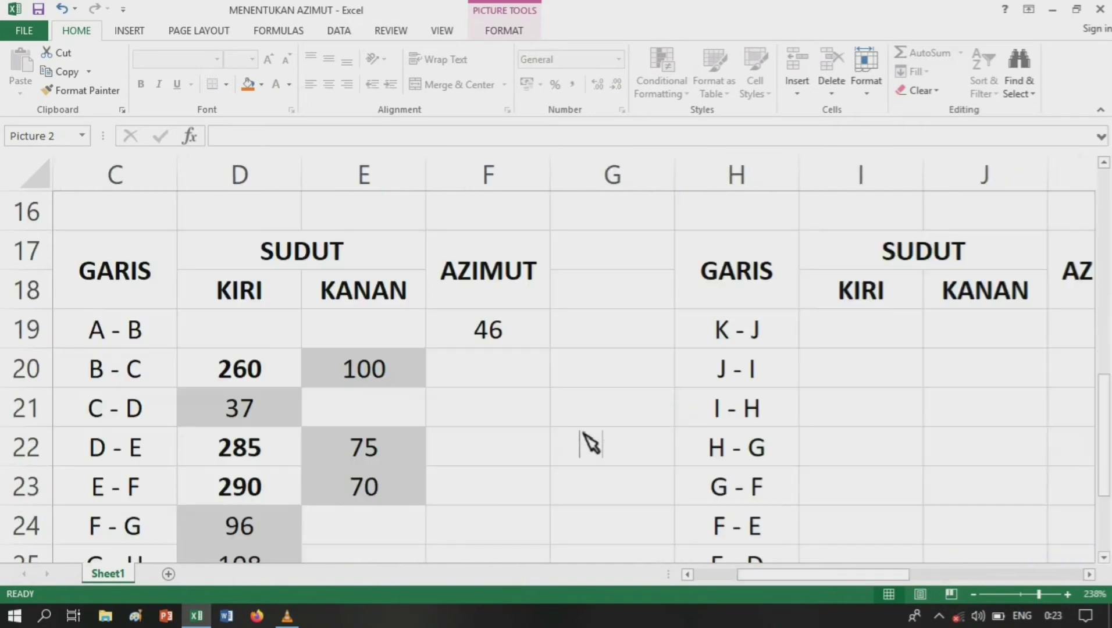
pyautogui.click(586, 421)
pyautogui.click(899, 408)
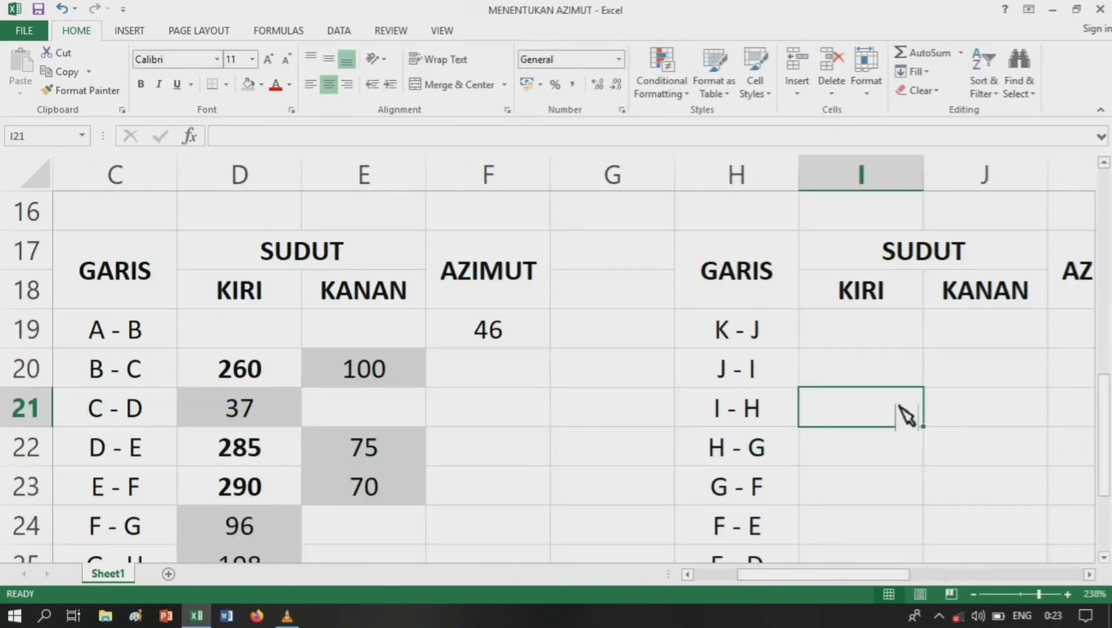
pyautogui.click(938, 410)
pyautogui.press('Right')
pyautogui.press('Right')
pyautogui.press('Right')
pyautogui.press('Right')
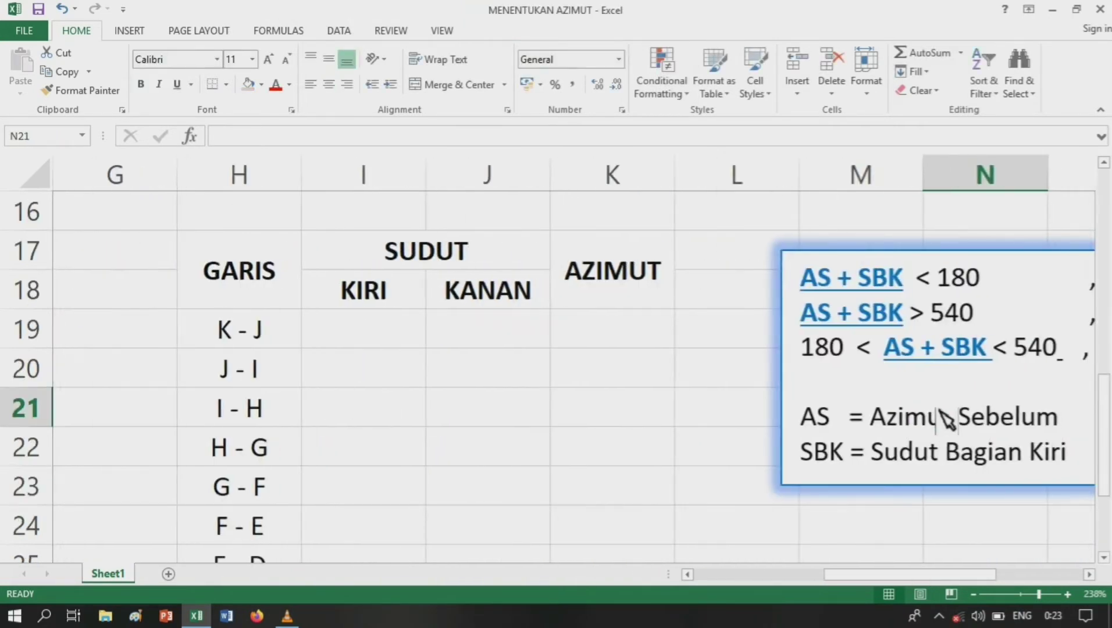
pyautogui.press('Right')
pyautogui.press('Right')
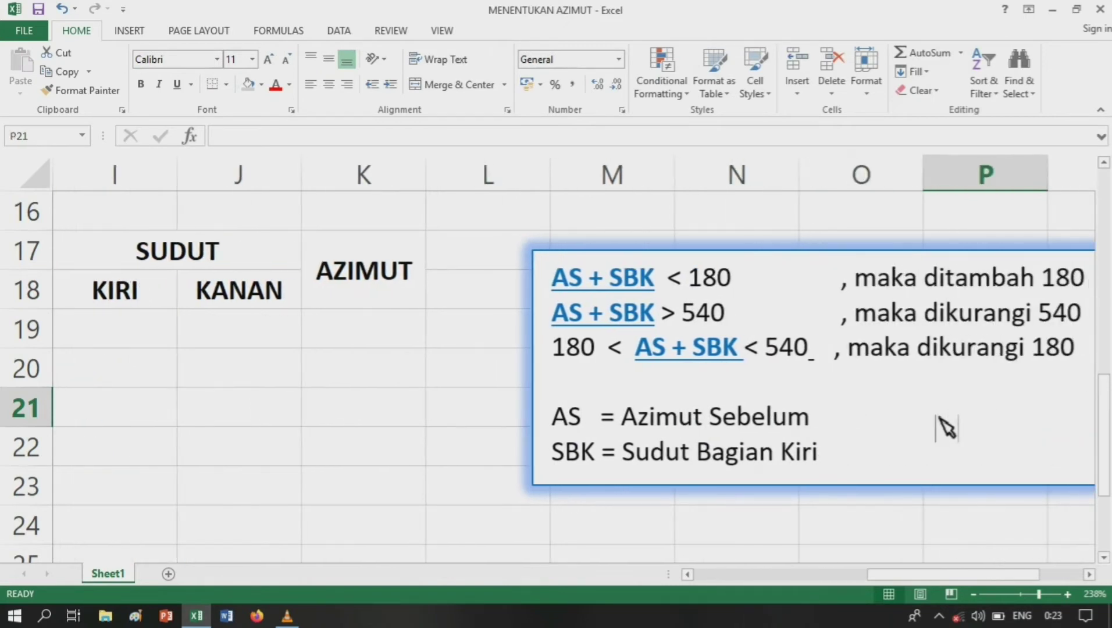
pyautogui.press('Right')
pyautogui.press('Right')
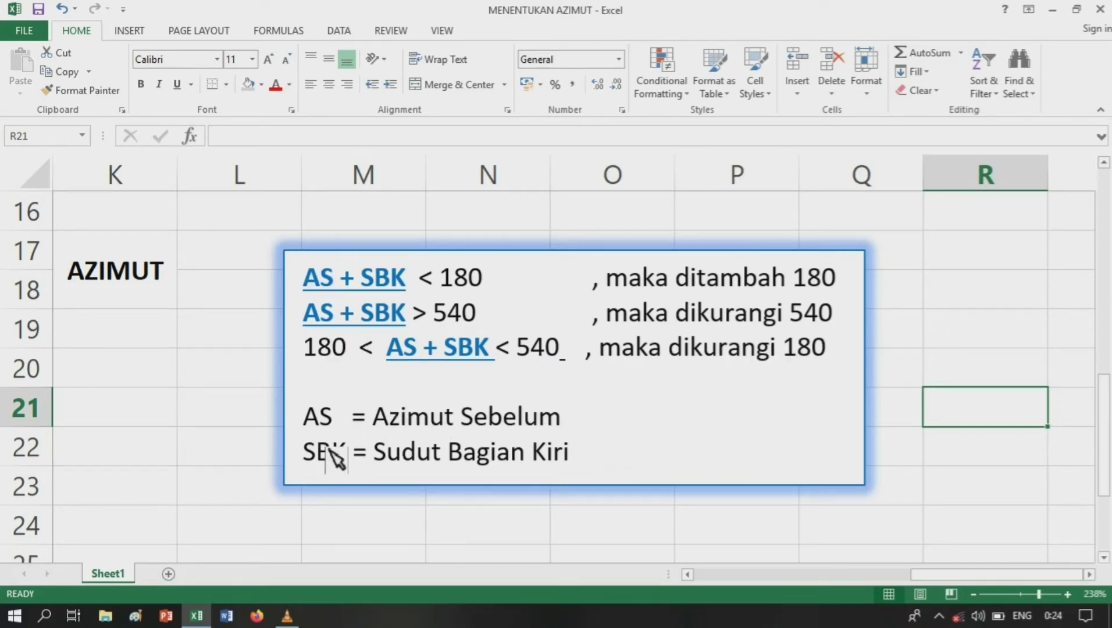
# - Enter a formula in F20 adding the A - B azimuth in F19 to line B - C's KIRI angle in D20
pyautogui.click(172, 352)
pyautogui.press('Left')
pyautogui.press('Left')
pyautogui.press('Left')
pyautogui.press('Left')
pyautogui.press('Left')
pyautogui.press('Left')
pyautogui.press('Left')
pyautogui.press('Left')
pyautogui.press('Left')
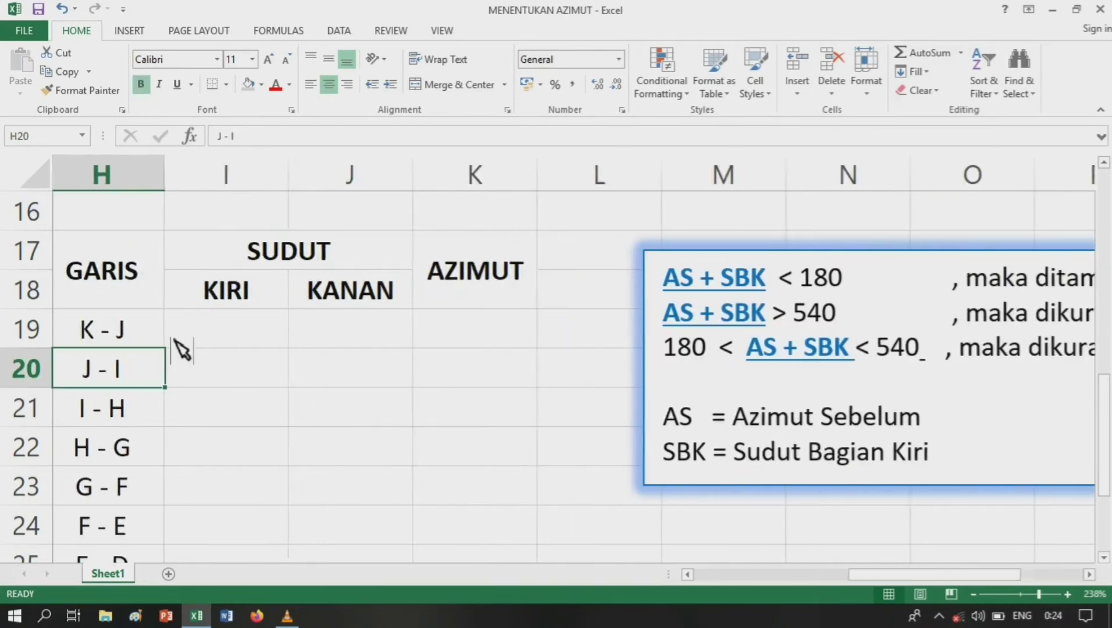
pyautogui.press('Right')
pyautogui.press('Right')
pyautogui.press('Right')
pyautogui.press('Right')
pyautogui.press('Right')
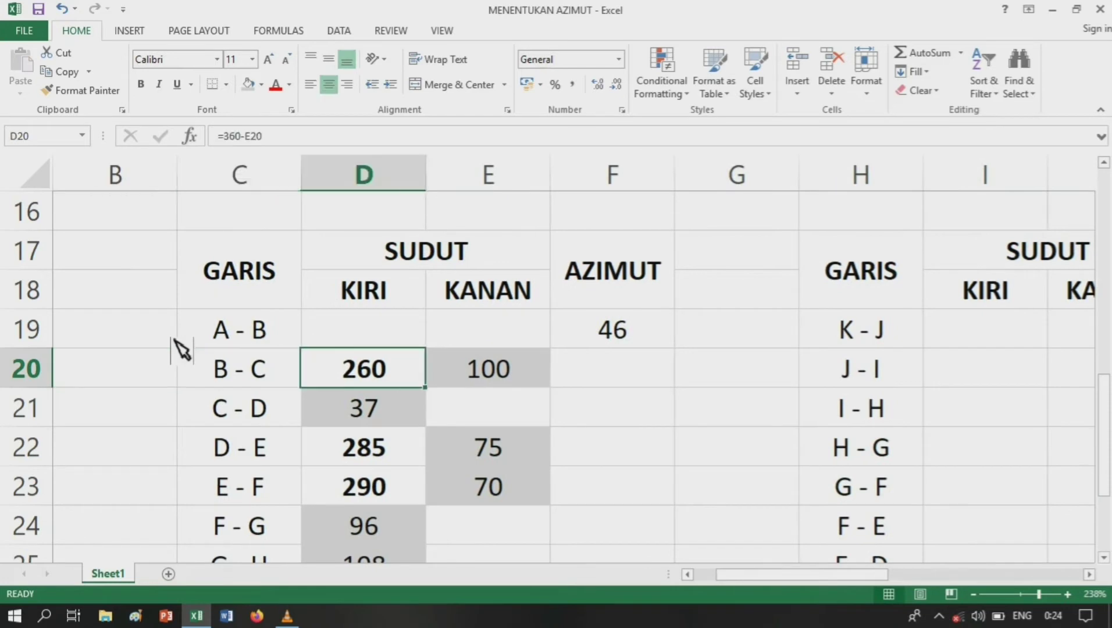
pyautogui.press('Left')
pyautogui.write('=')
pyautogui.press('Up')
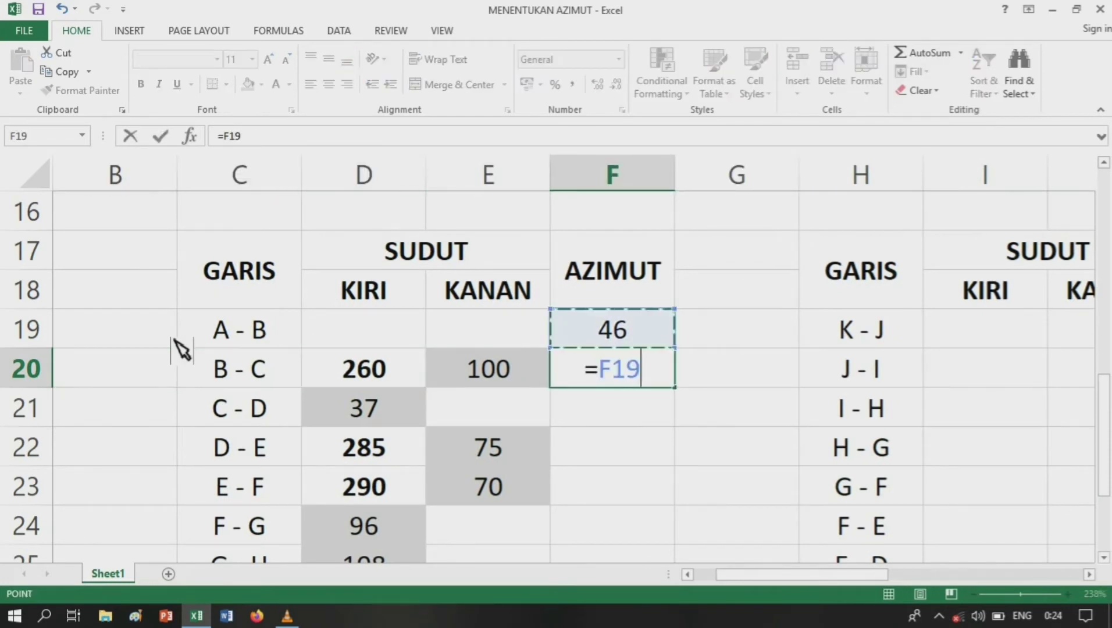
pyautogui.write('-')
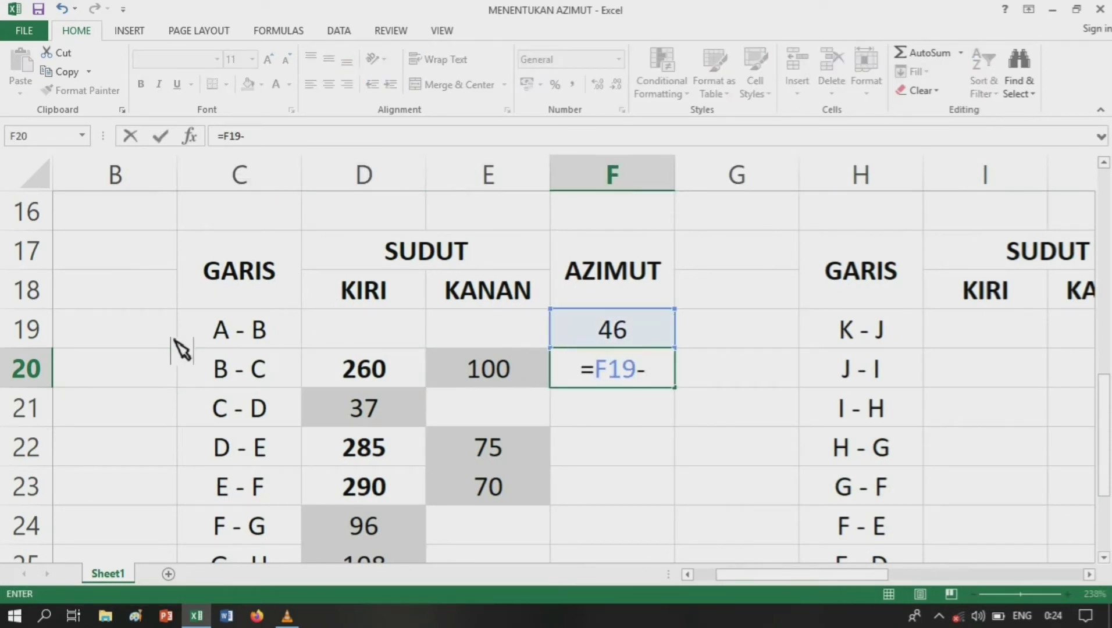
pyautogui.press('BackSpace')
pyautogui.write('+')
pyautogui.press('Left')
pyautogui.press('Left')
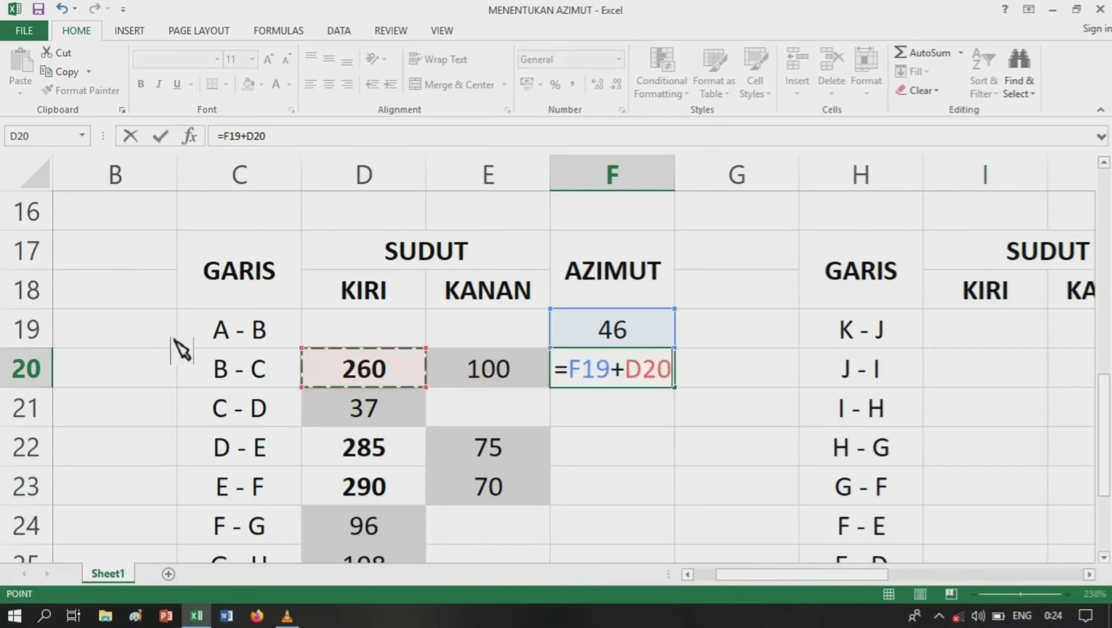
pyautogui.press('Return')
# - Complete line B - C's azimuth formula in F20 by subtracting 180 from the sum
pyautogui.press('Up')
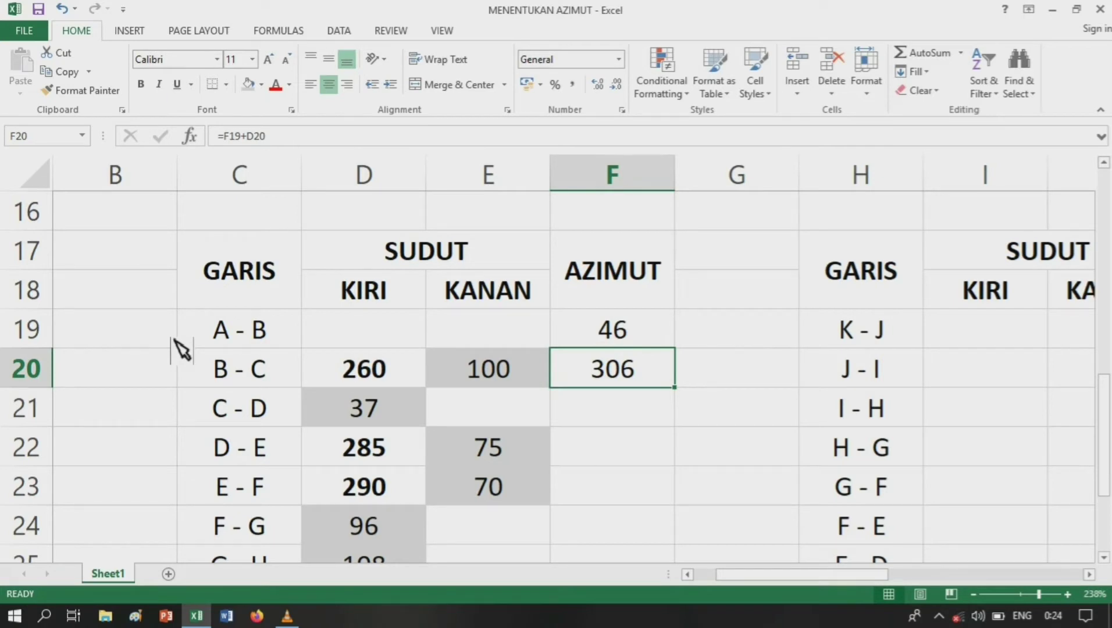
pyautogui.press('F2')
pyautogui.write('-')
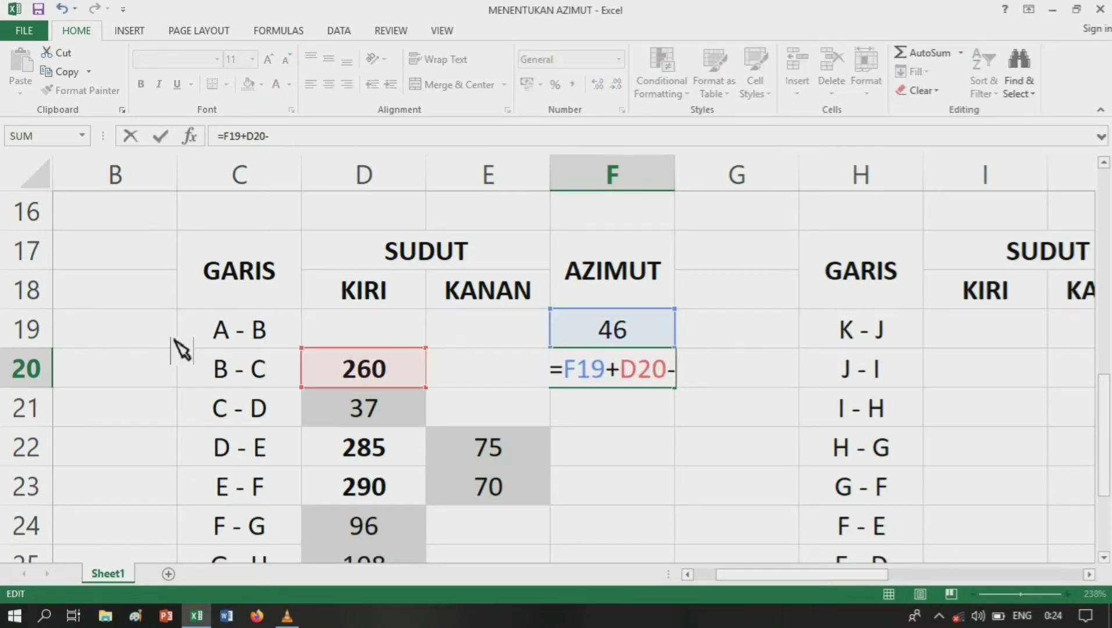
pyautogui.write('180')
pyautogui.press('Return')
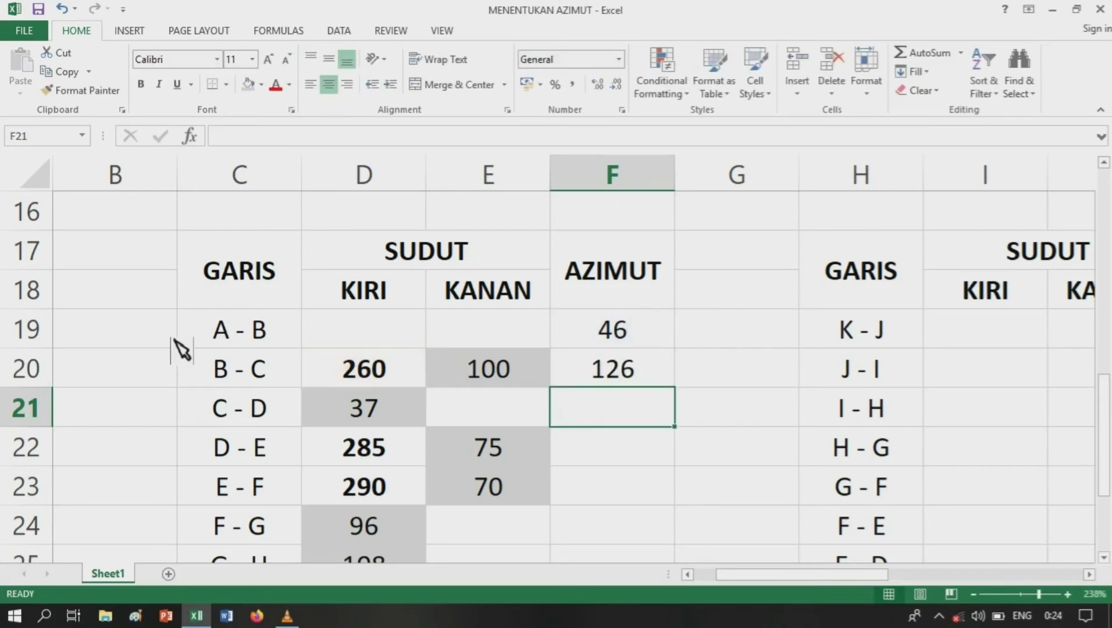
# - Enter a formula in F21 adding the B - C azimuth in F20 to line C - D's KIRI angle in D21
pyautogui.write('=')
pyautogui.press('Up')
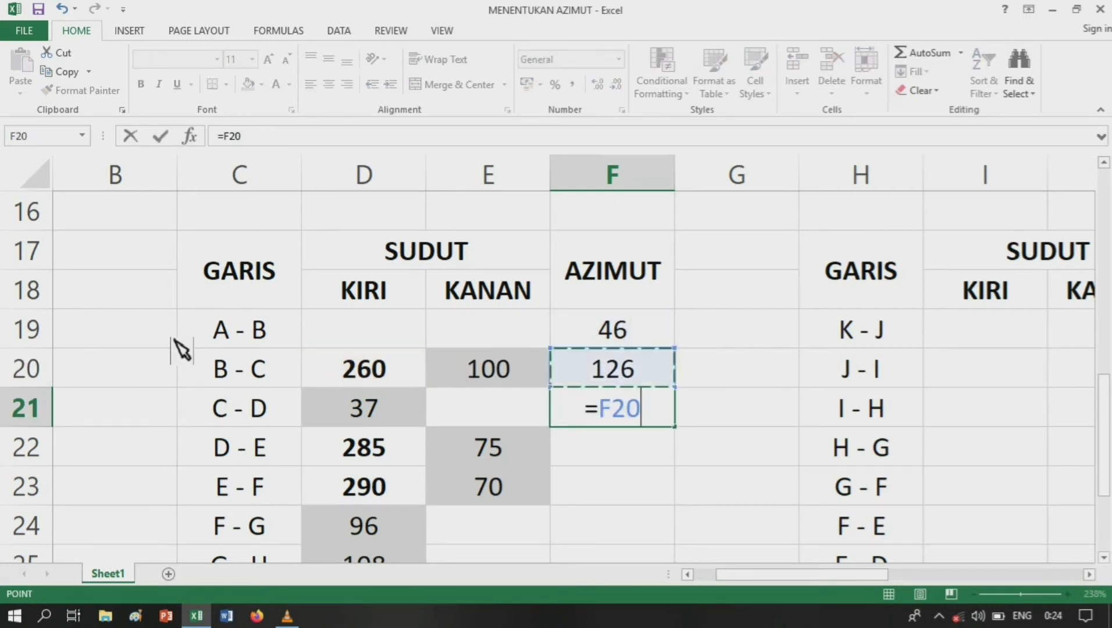
pyautogui.write('+')
pyautogui.press('Left')
pyautogui.press('Left')
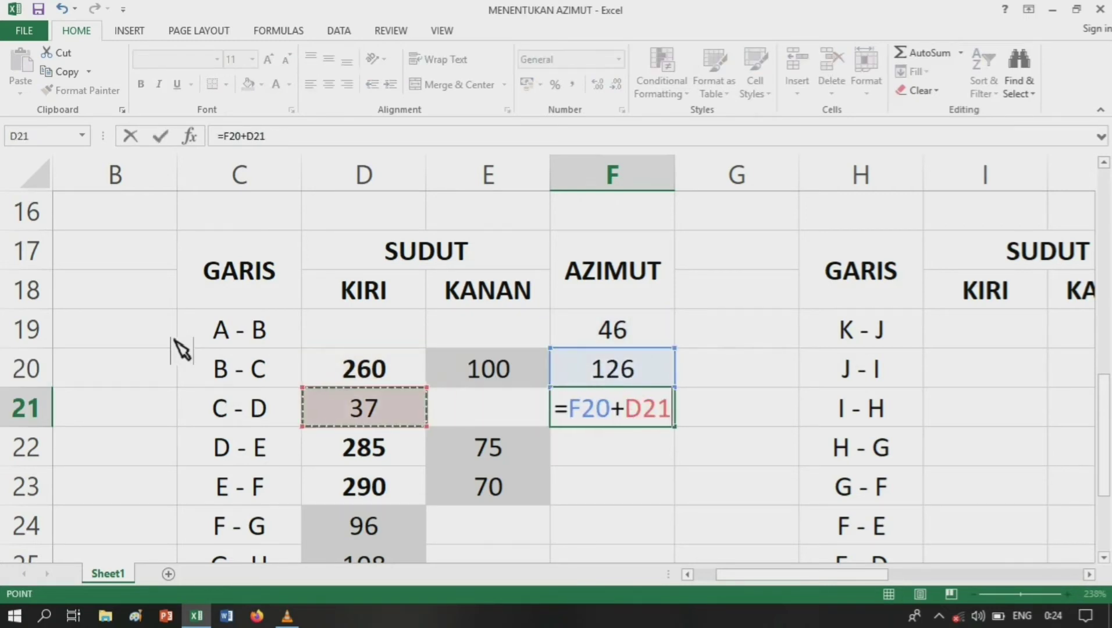
pyautogui.press('Return')
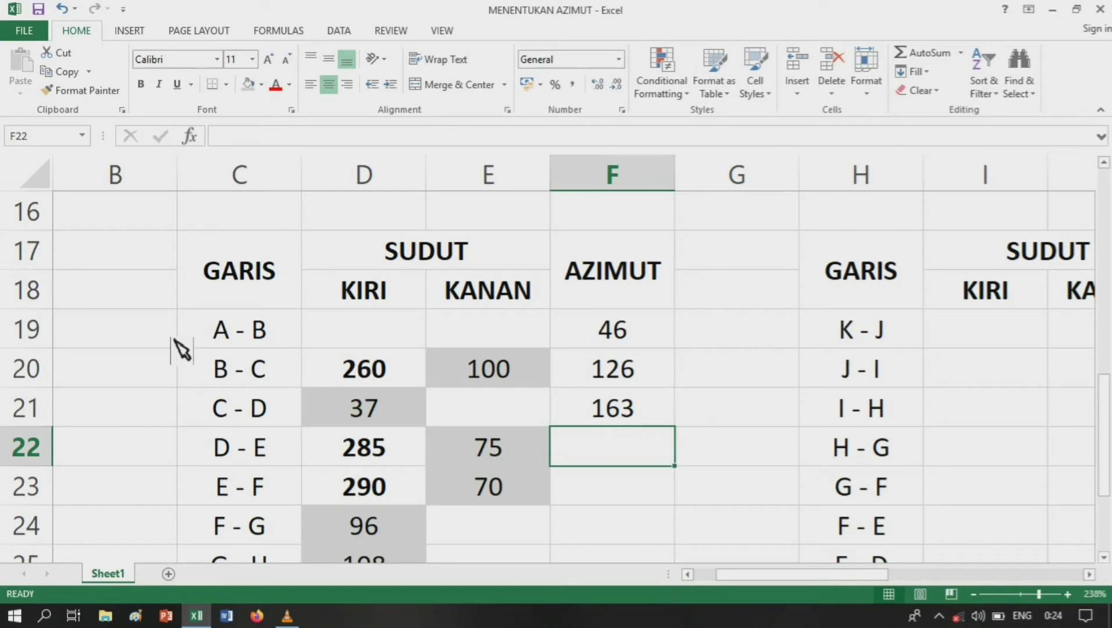
# - Complete line C - D's azimuth formula in F21 by adding 180 to the sum
pyautogui.press('Up')
pyautogui.press('F2')
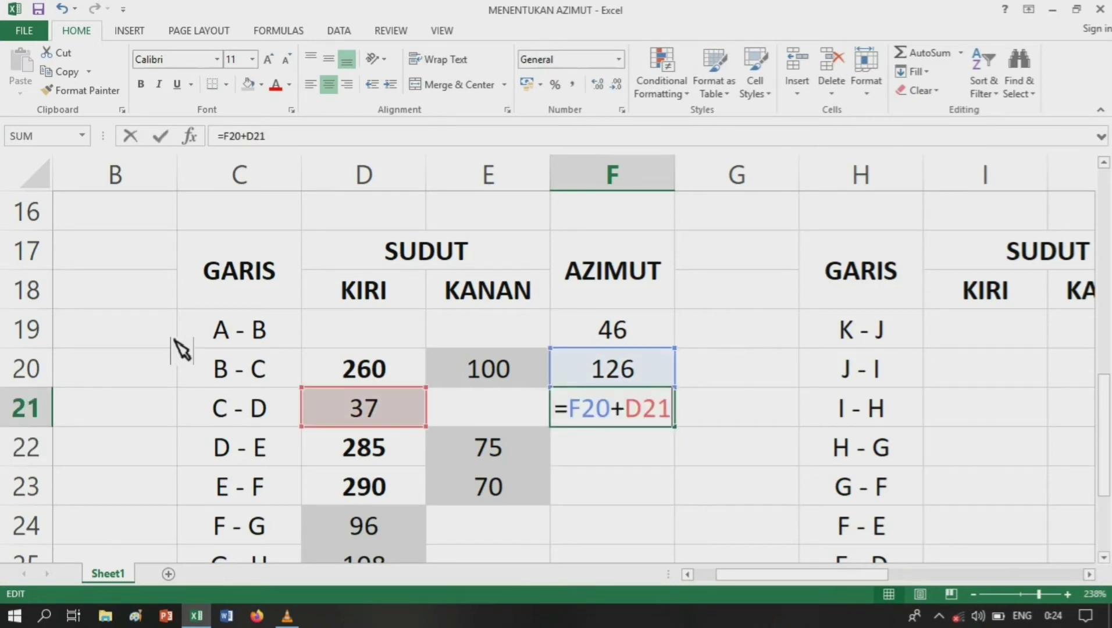
pyautogui.write('+180')
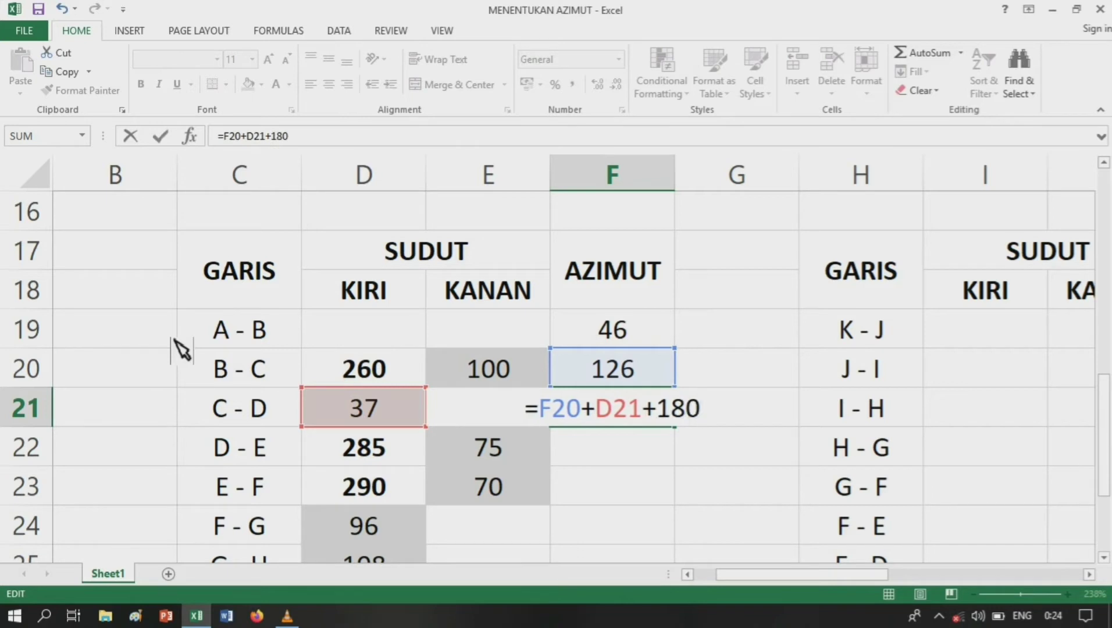
pyautogui.press('Return')
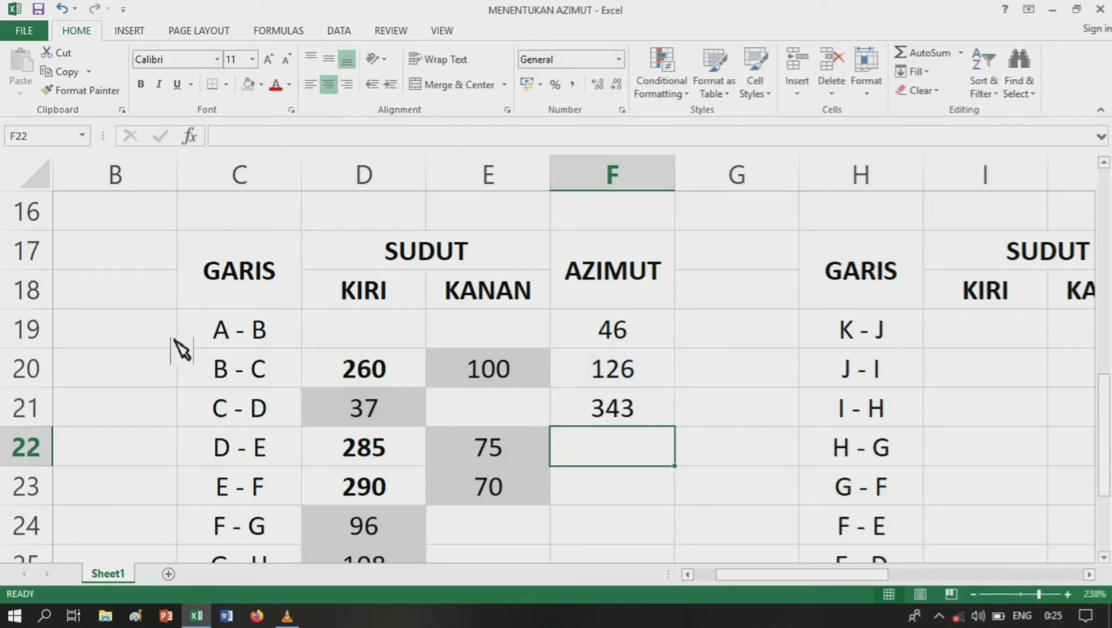
# - Enter a formula in F22 adding the C - D azimuth in F21 to line D - E's KIRI angle in D22
pyautogui.write('=')
pyautogui.press('Up')
pyautogui.write('+')
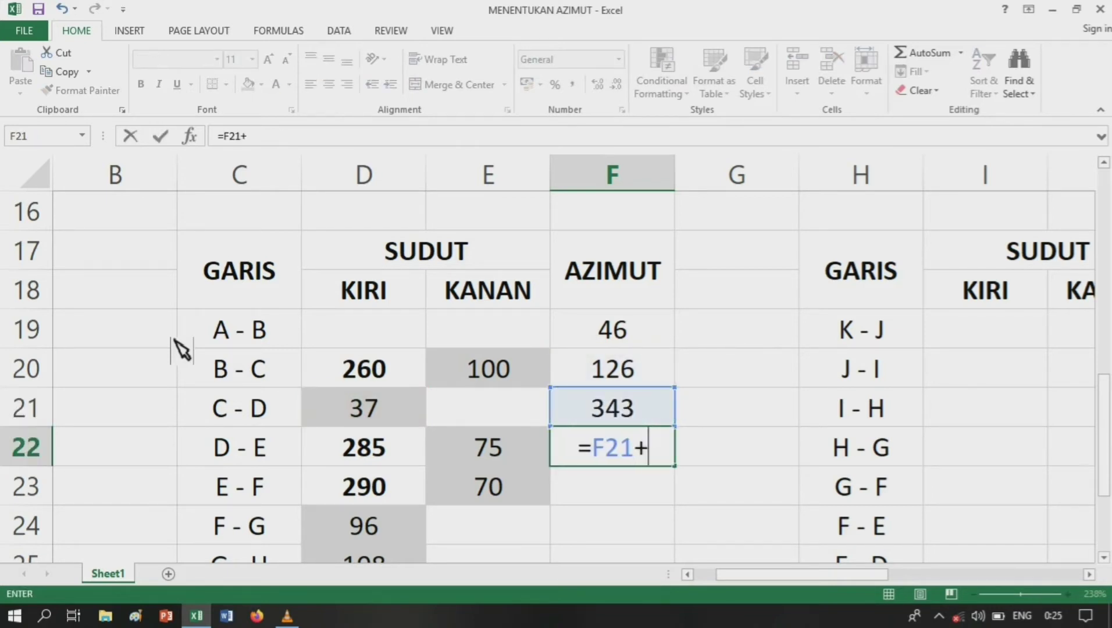
pyautogui.press('Left')
pyautogui.press('Left')
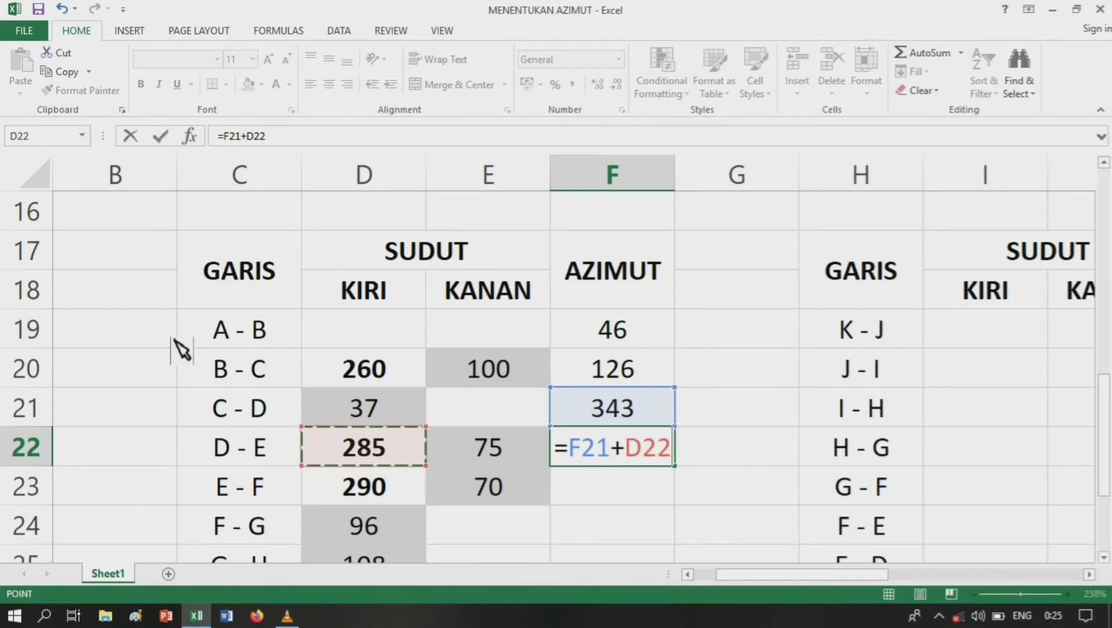
pyautogui.press('Return')
# - Complete line D - E's azimuth formula in F22 by subtracting 540 from the sum
pyautogui.press('Up')
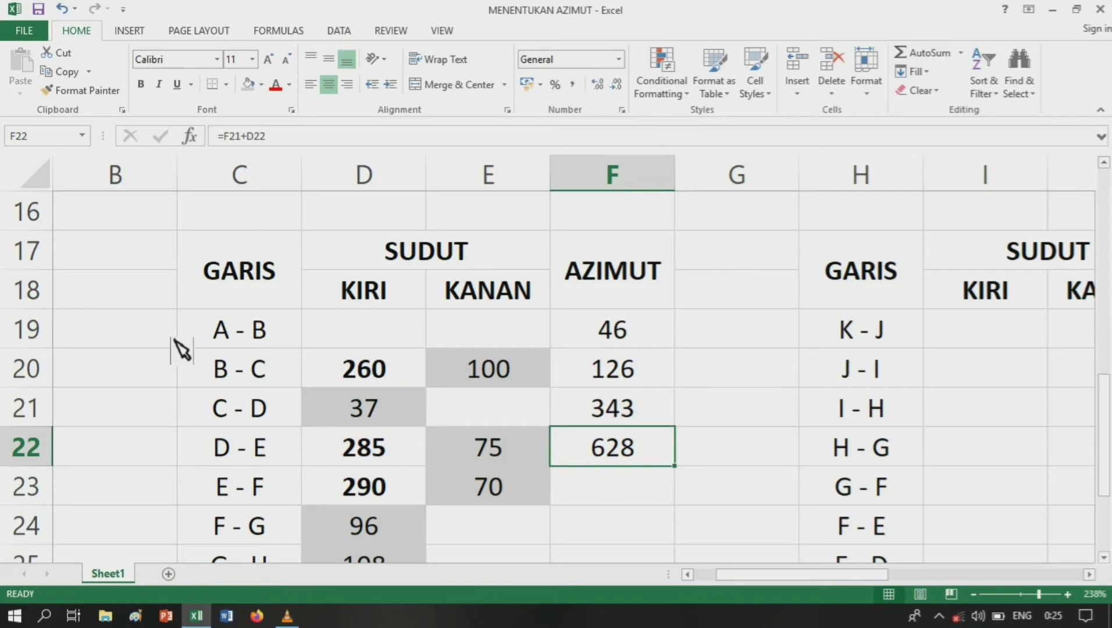
pyautogui.press('F2')
pyautogui.write('-')
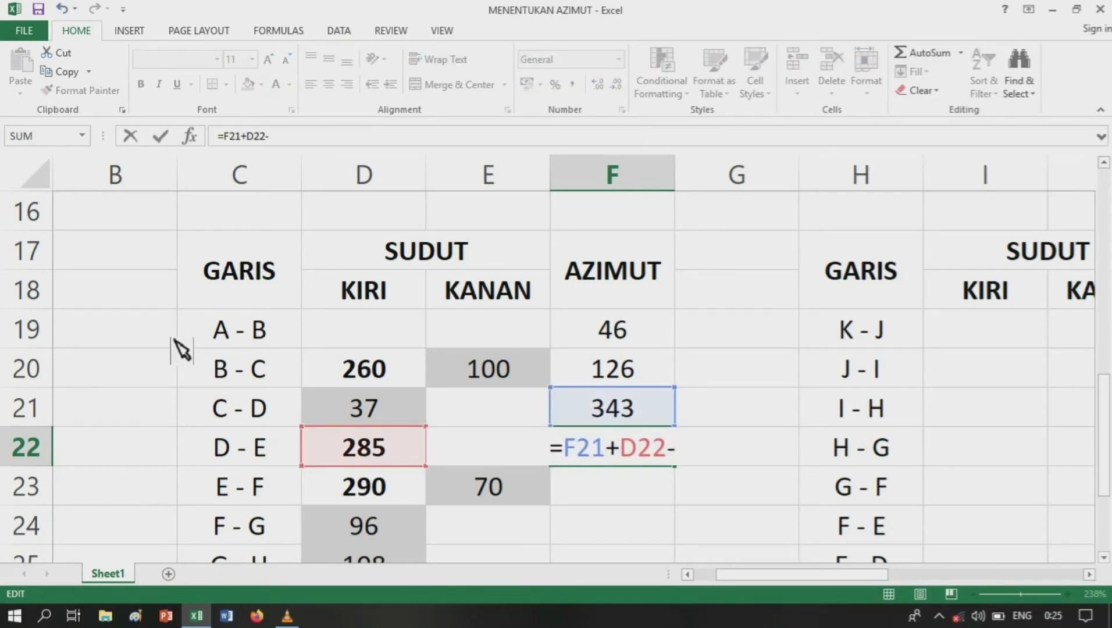
pyautogui.write('540')
pyautogui.press('Return')
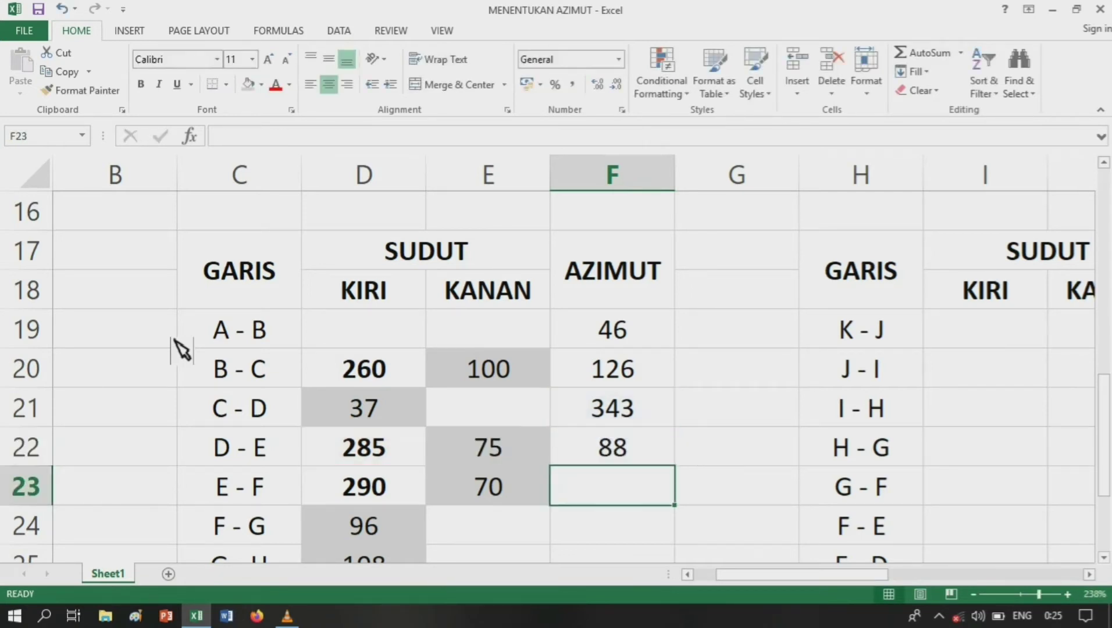
# - Enter a formula in F23 adding the D - E azimuth in F22 to line E - F's KIRI angle in D23
pyautogui.write('=')
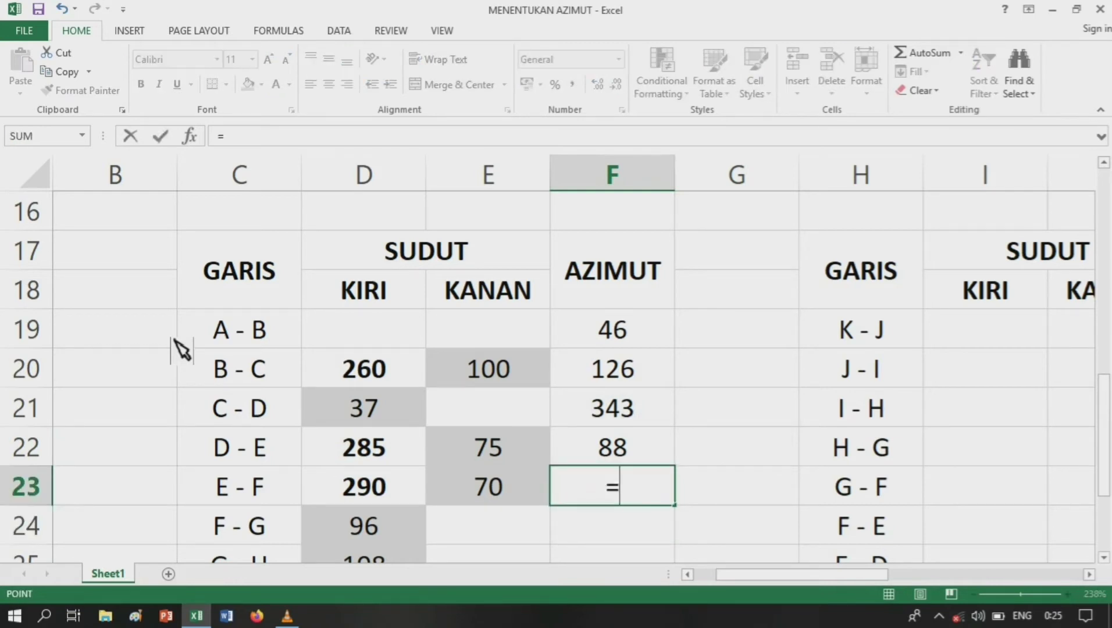
pyautogui.press('Up')
pyautogui.write('+')
pyautogui.press('Left')
pyautogui.press('Left')
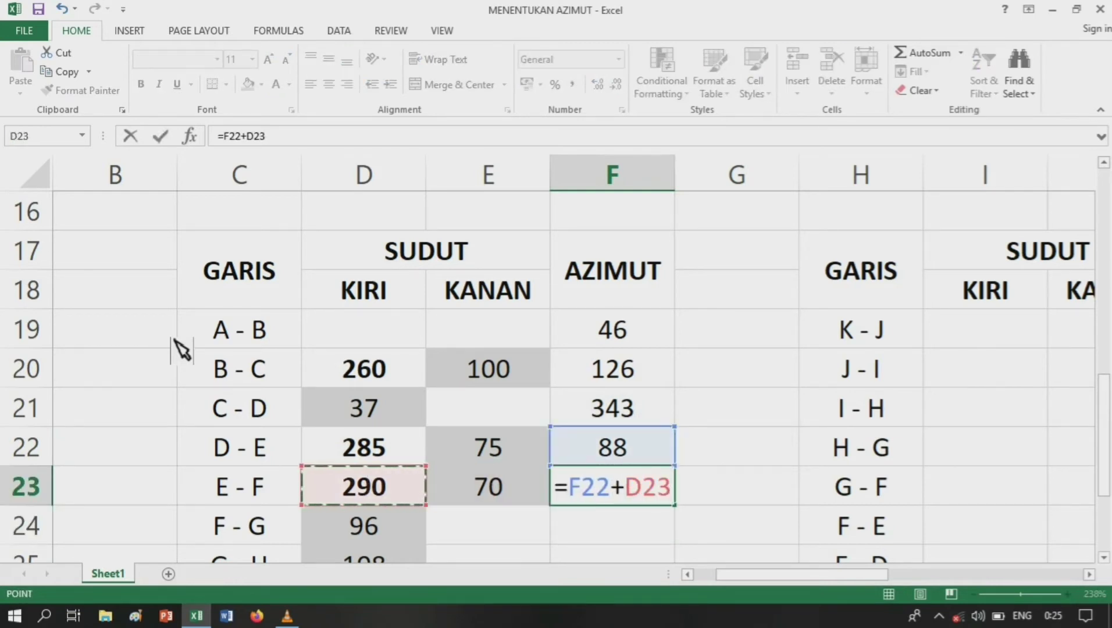
pyautogui.press('Return')
# - Complete line E - F's azimuth formula in F23 by subtracting 180 from the sum
pyautogui.press('Up')
pyautogui.press('F2')
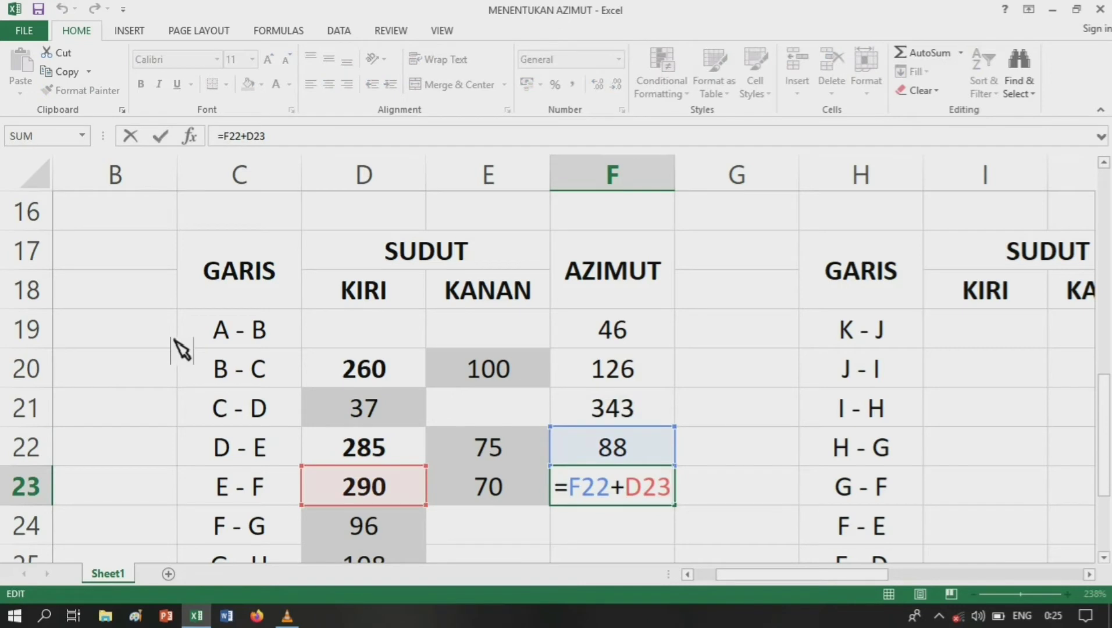
pyautogui.press('Escape')
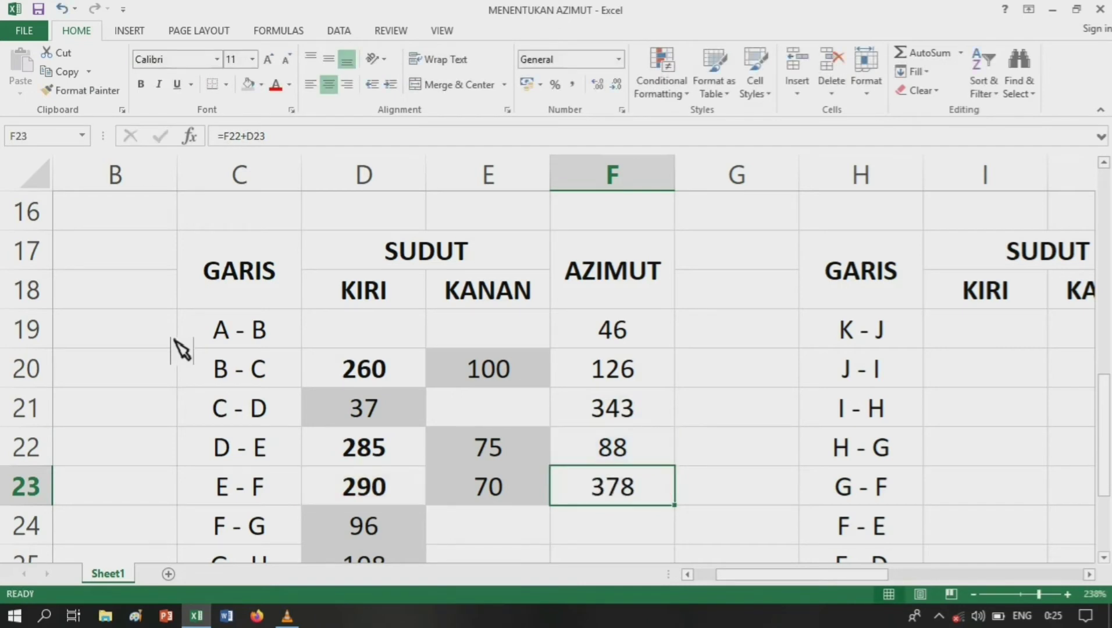
pyautogui.press('F2')
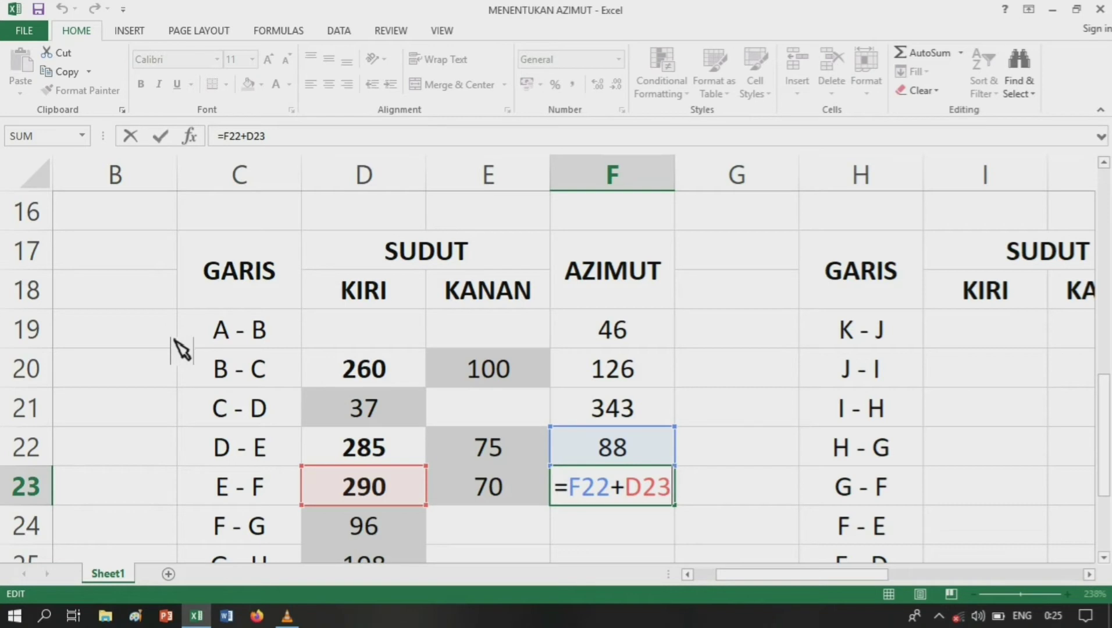
pyautogui.write('-180')
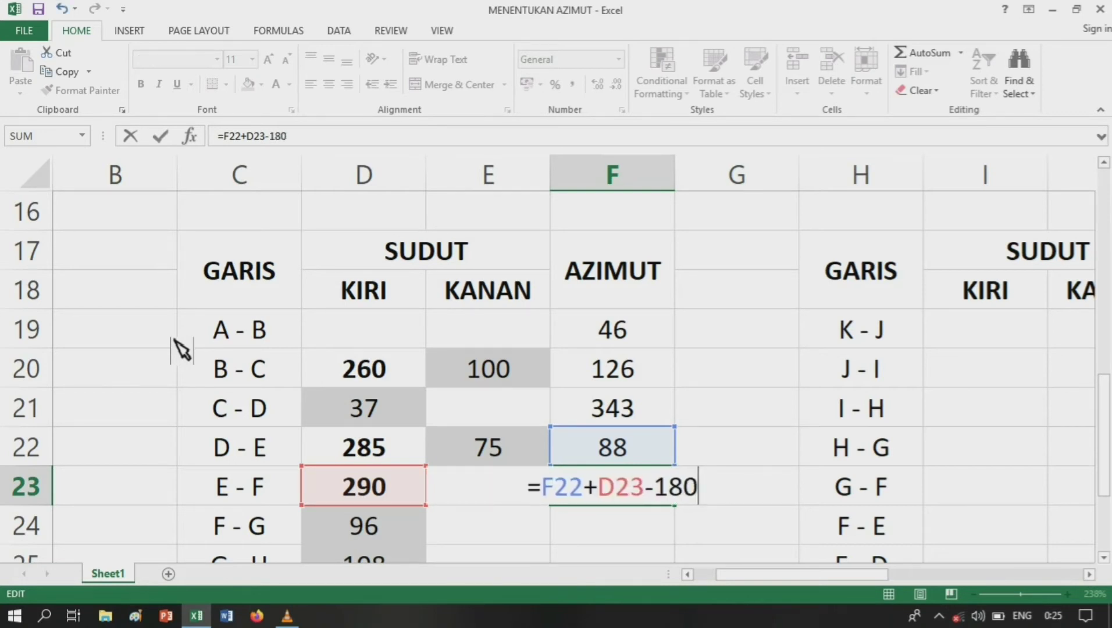
pyautogui.press('Return')
# - Enter a formula in F24 adding the E - F azimuth in F23 to line F - G's KIRI angle in D24
pyautogui.press('Down')
pyautogui.press('Down')
pyautogui.press('Up')
pyautogui.press('Up')
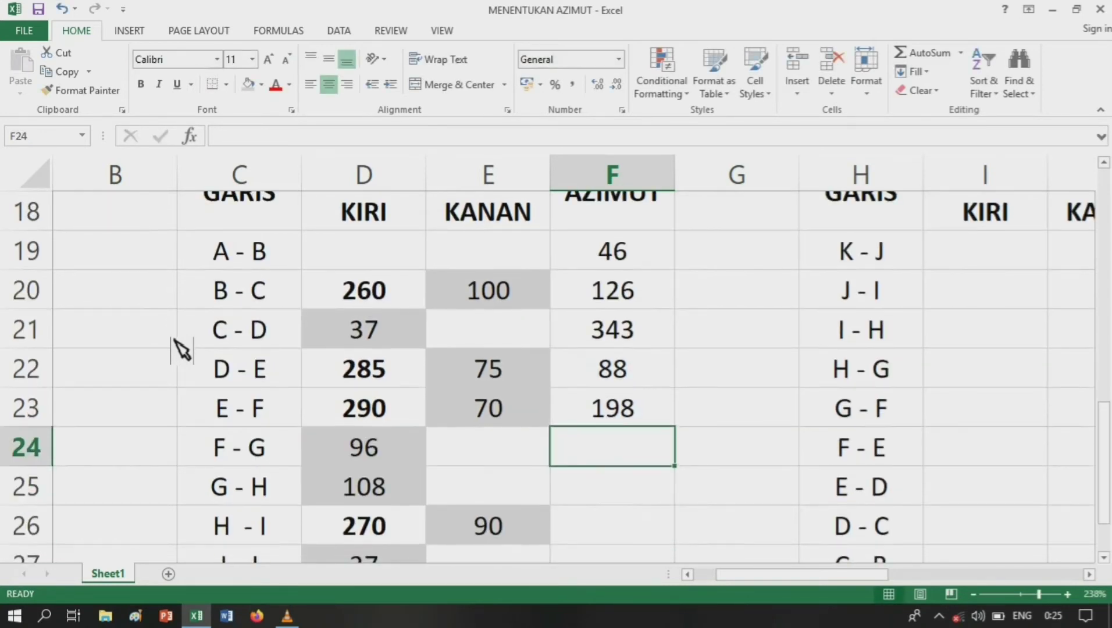
pyautogui.write('=')
pyautogui.press('Up')
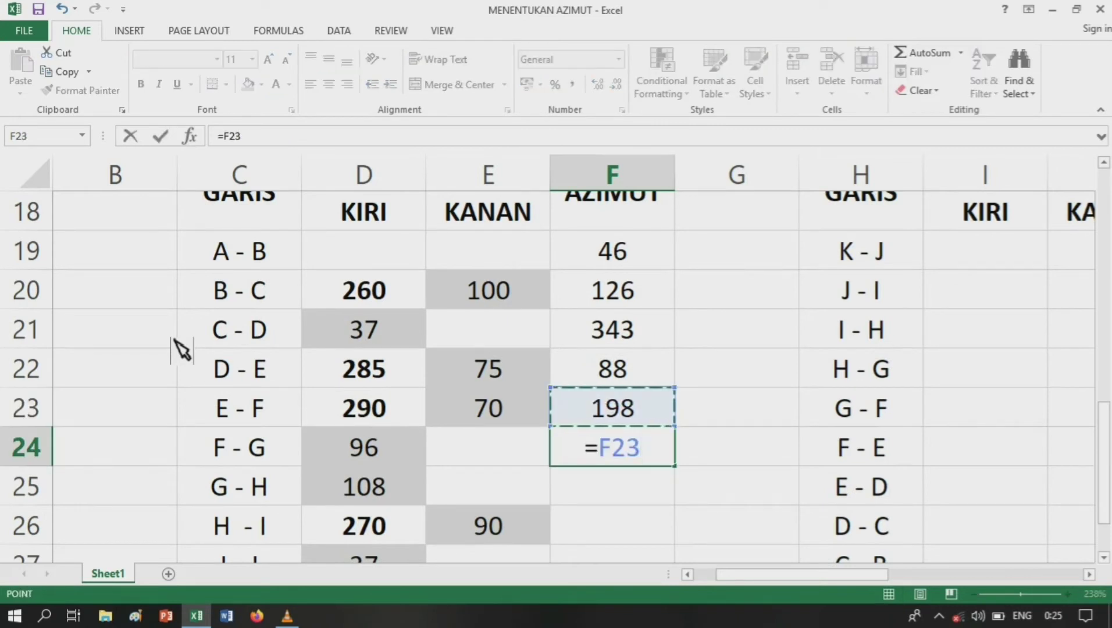
pyautogui.write('+')
pyautogui.press('Left')
pyautogui.press('Left')
pyautogui.press('Return')
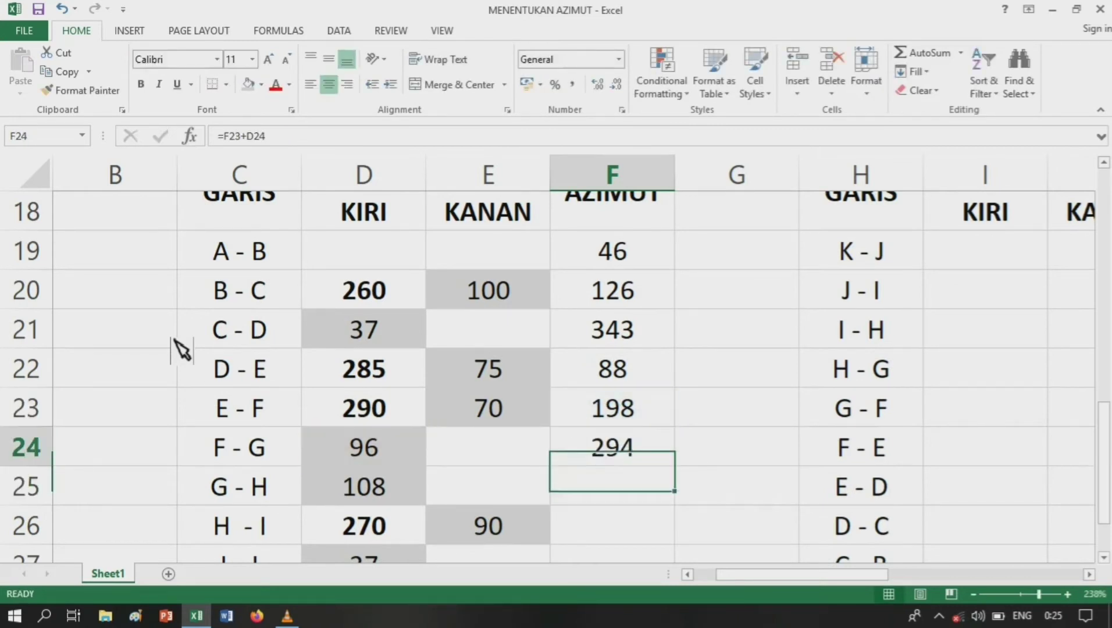
# - Complete line F - G's azimuth formula in F24 by subtracting 180 from the sum
pyautogui.press('Up')
pyautogui.press('F2')
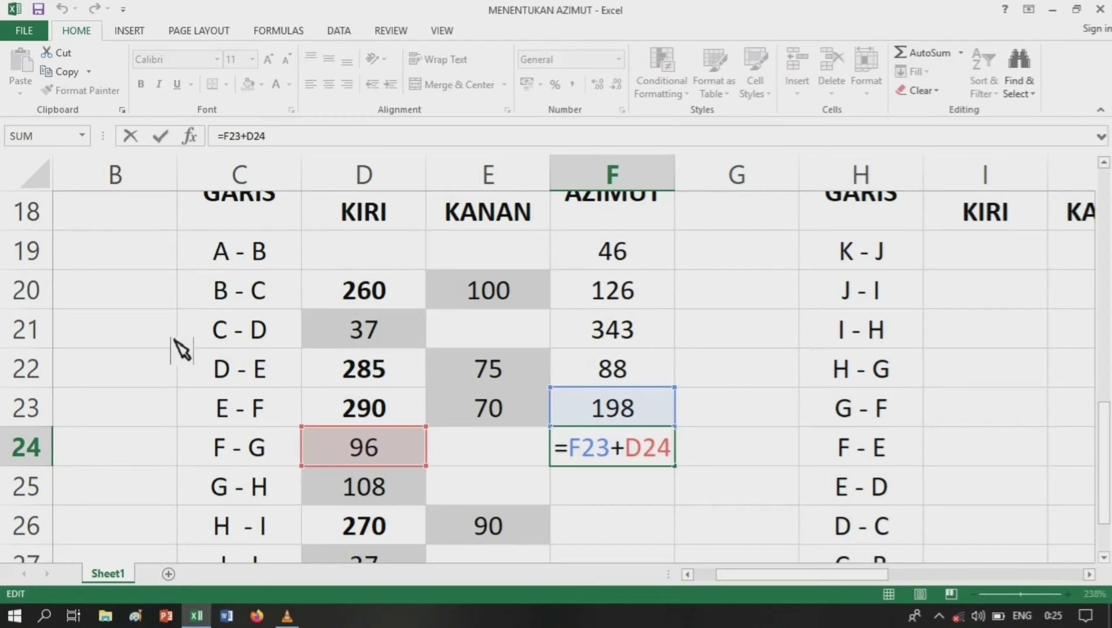
pyautogui.write('-180')
pyautogui.press('Return')
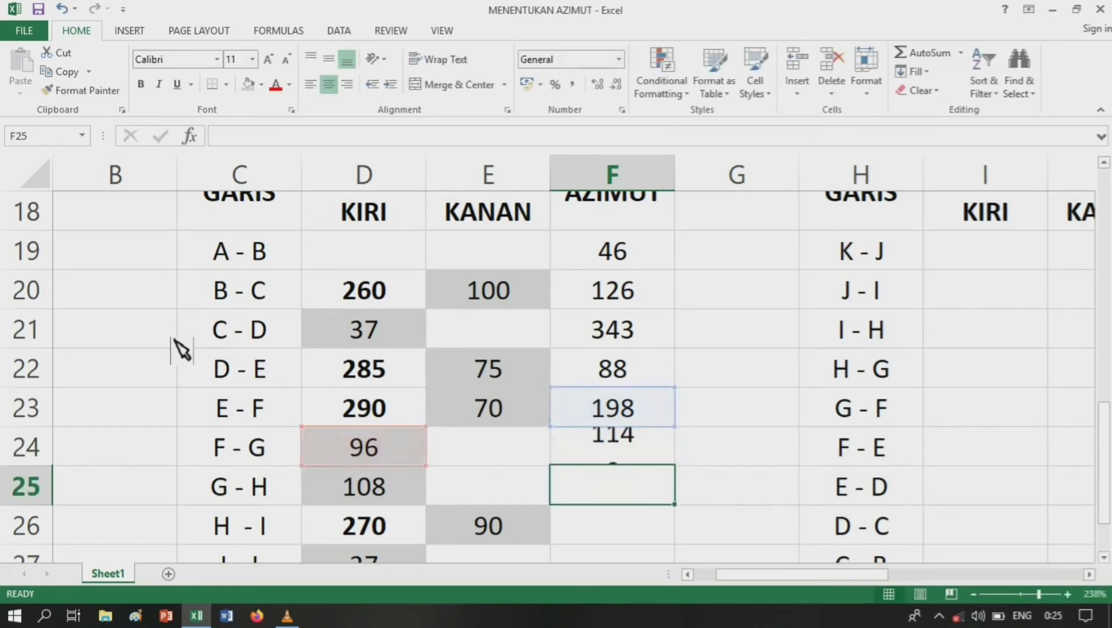
# - Enter a formula in F25 adding the F - G azimuth in F24 to line G - H's KIRI angle in D25
pyautogui.write('=')
pyautogui.press('Up')
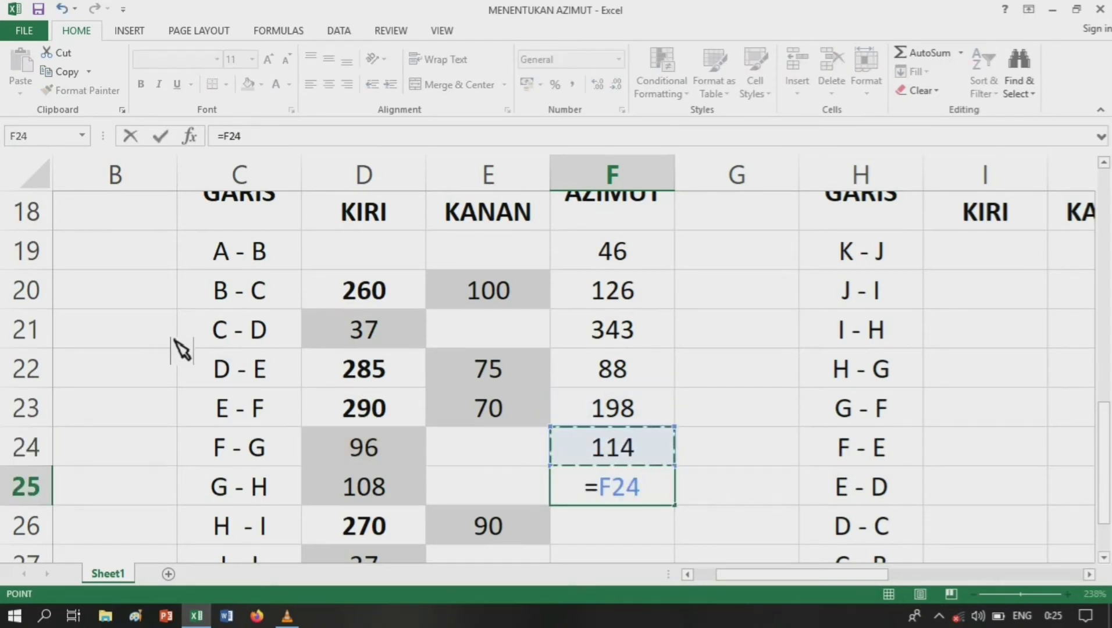
pyautogui.write('+')
pyautogui.press('Left')
pyautogui.press('Left')
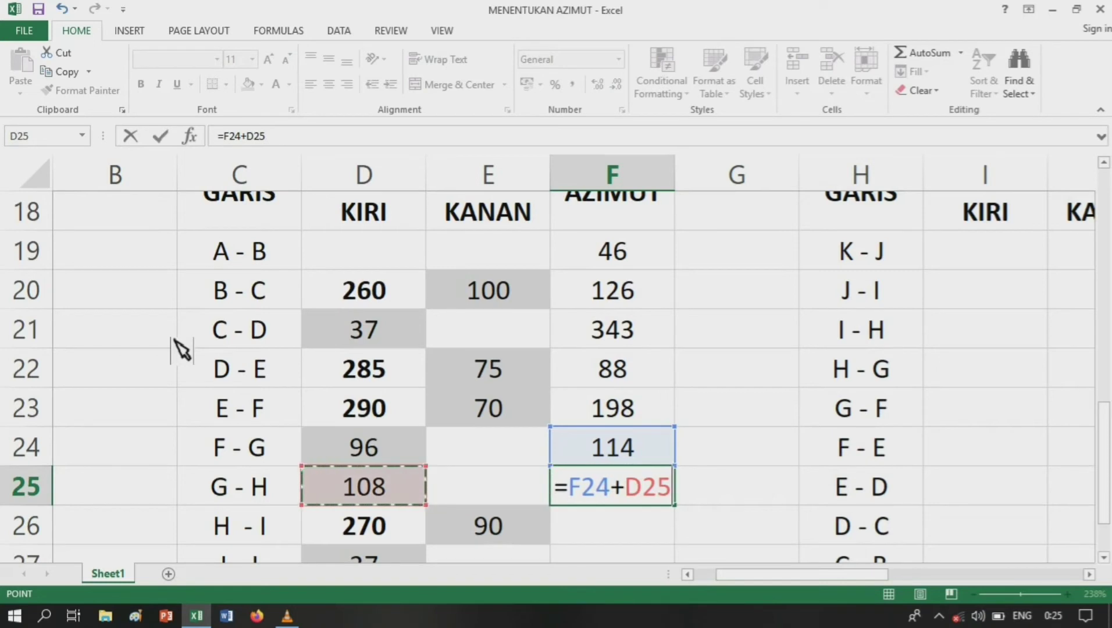
pyautogui.press('Return')
# - Complete line G - H's azimuth formula in F25 by subtracting 180 from the sum
pyautogui.press('Up')
pyautogui.press('F2')
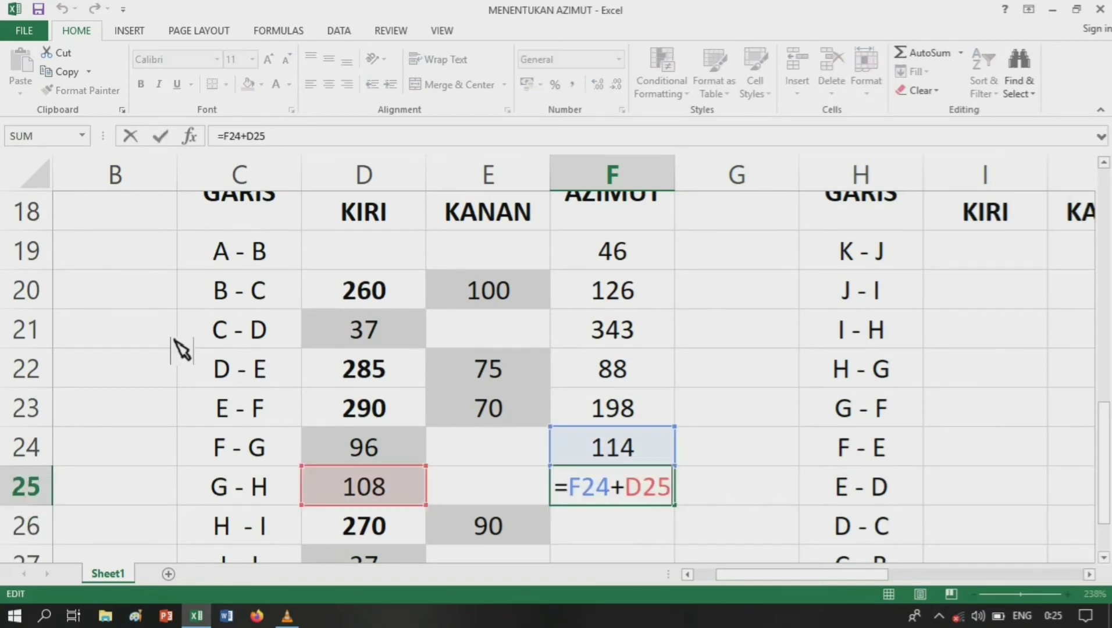
pyautogui.write('-180')
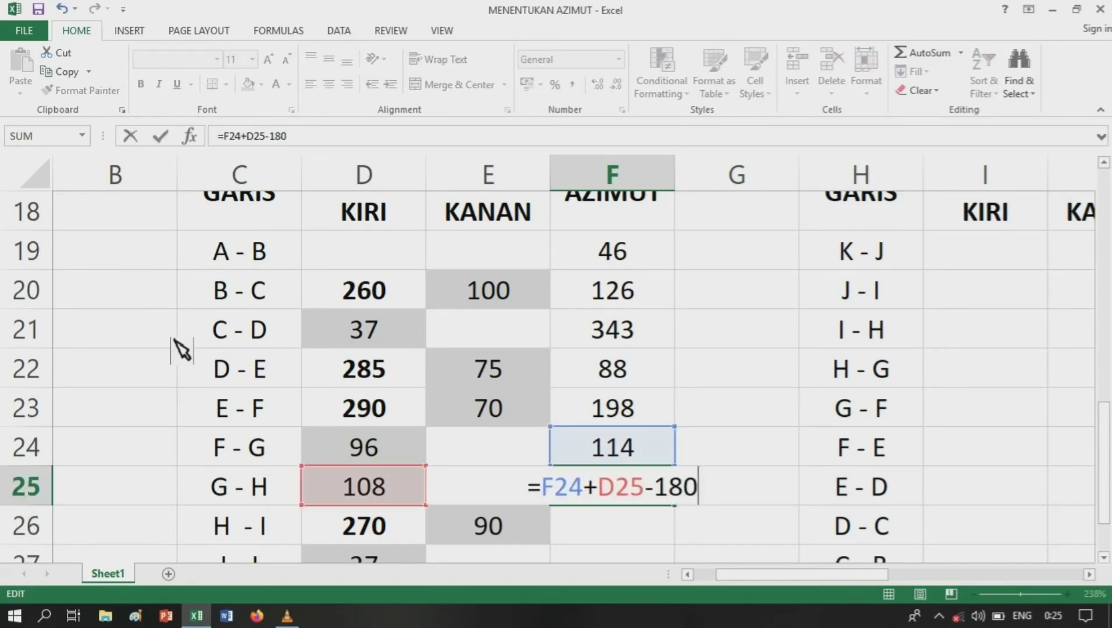
pyautogui.press('Return')
pyautogui.press('Up')
pyautogui.press('Down')
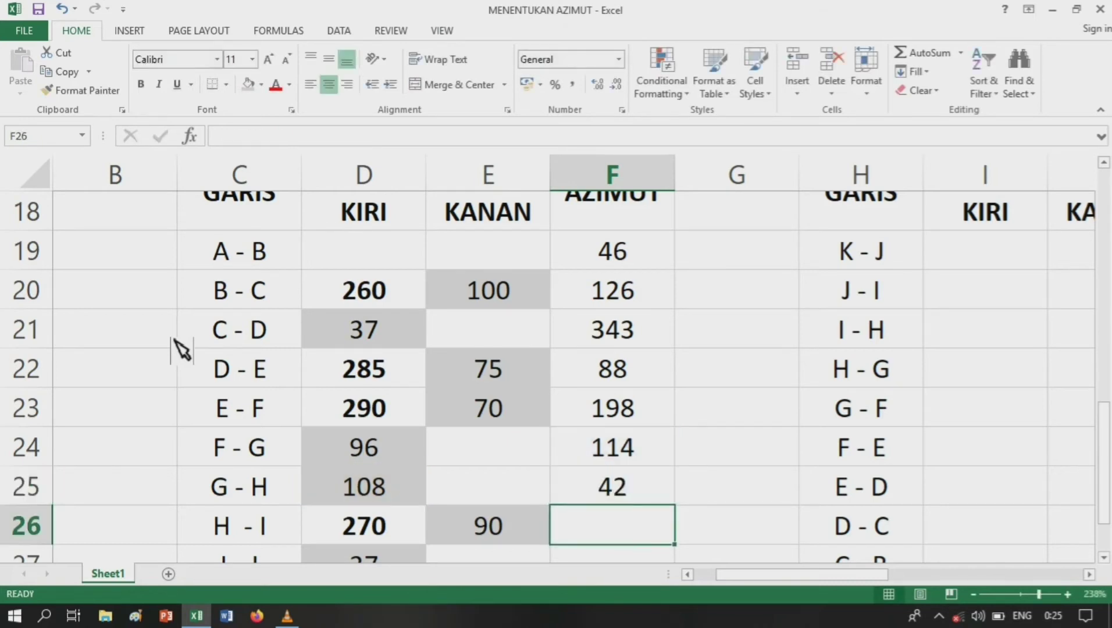
# - Enter a formula in F26 adding the G - H azimuth in F25 to line H - I's KIRI angle in D26
pyautogui.write('=')
pyautogui.press('Up')
pyautogui.write('+')
pyautogui.press('Left')
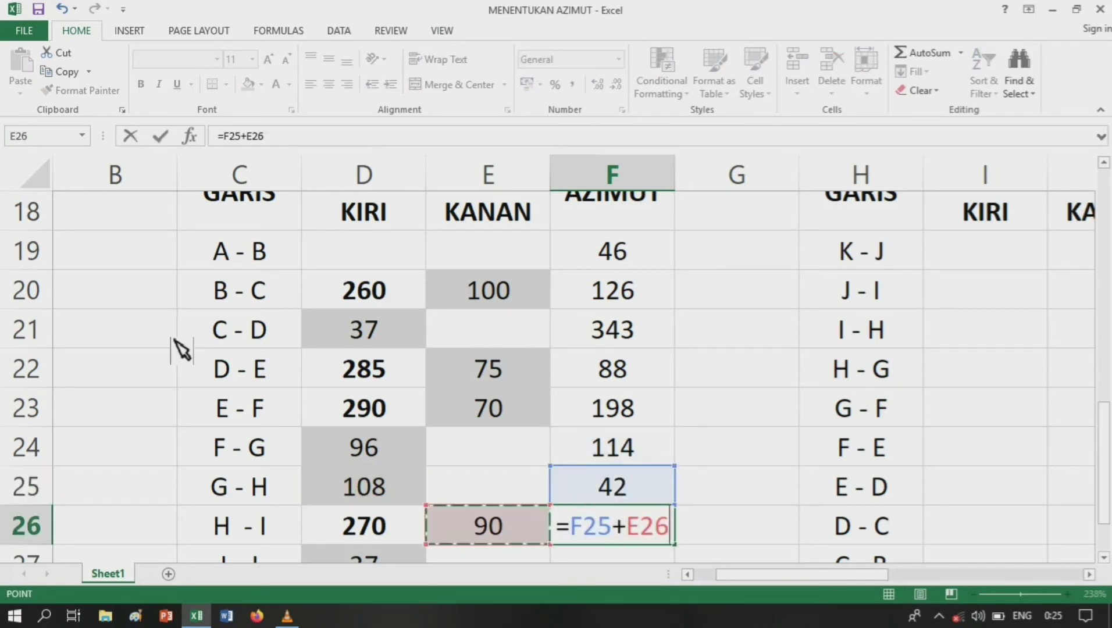
pyautogui.press('Left')
pyautogui.press('Return')
# - Complete line H - I's azimuth formula in F26 by subtracting 180 from the sum
pyautogui.press('Up')
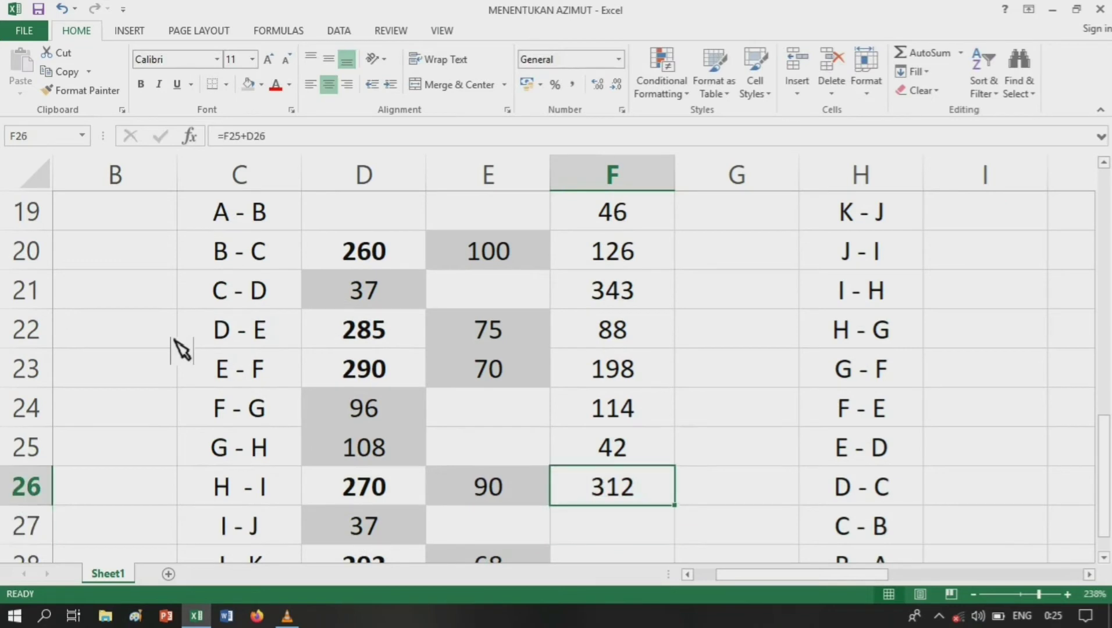
pyautogui.press('F2')
pyautogui.write('-180')
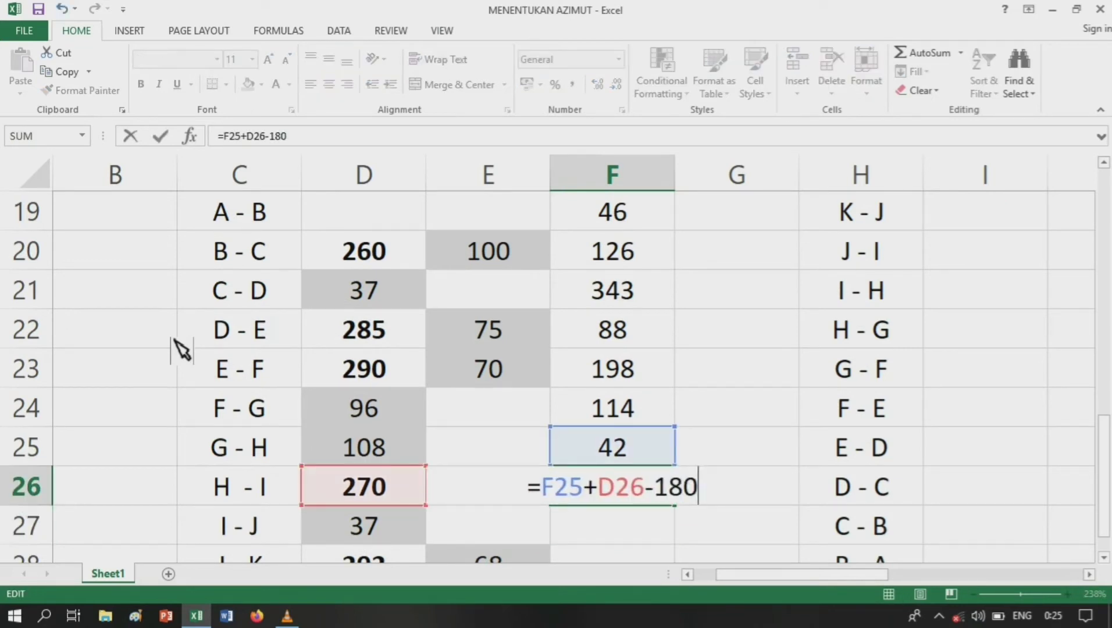
pyautogui.press('Return')
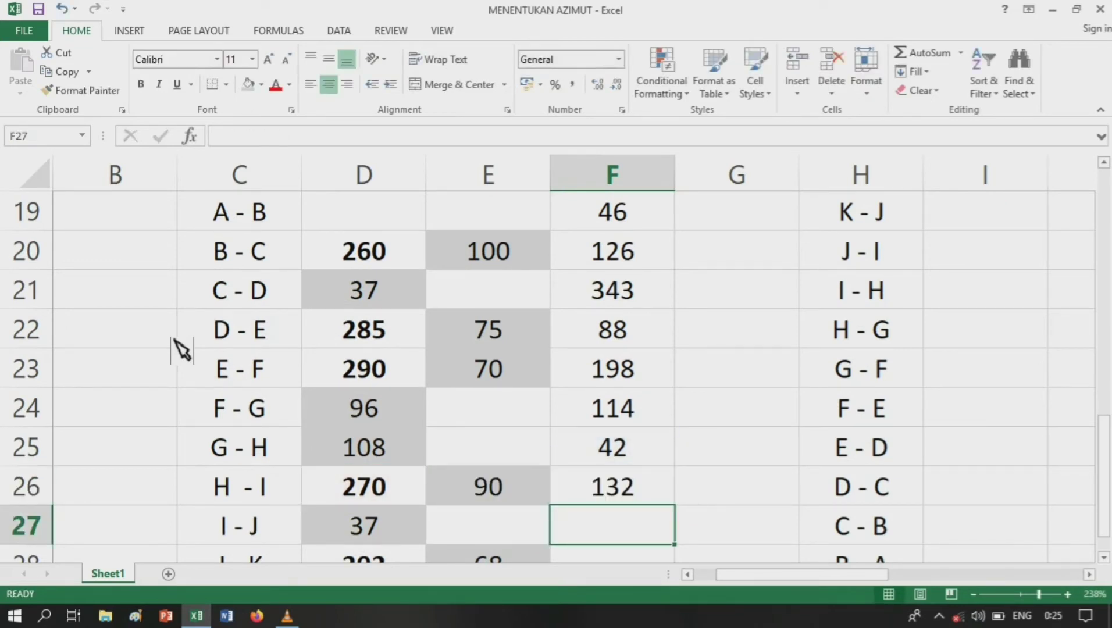
# - Enter a formula in F27 adding the H - I azimuth in F26 to line I - J's KIRI angle in D27
pyautogui.write('=')
pyautogui.press('Up')
pyautogui.write('+')
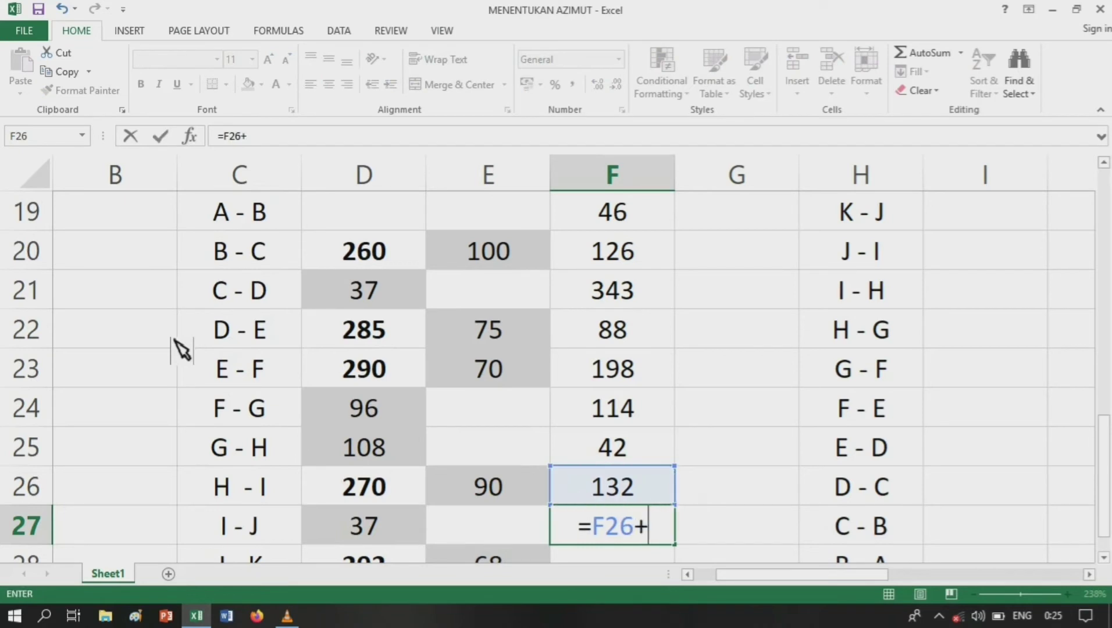
pyautogui.press('Left')
pyautogui.press('Left')
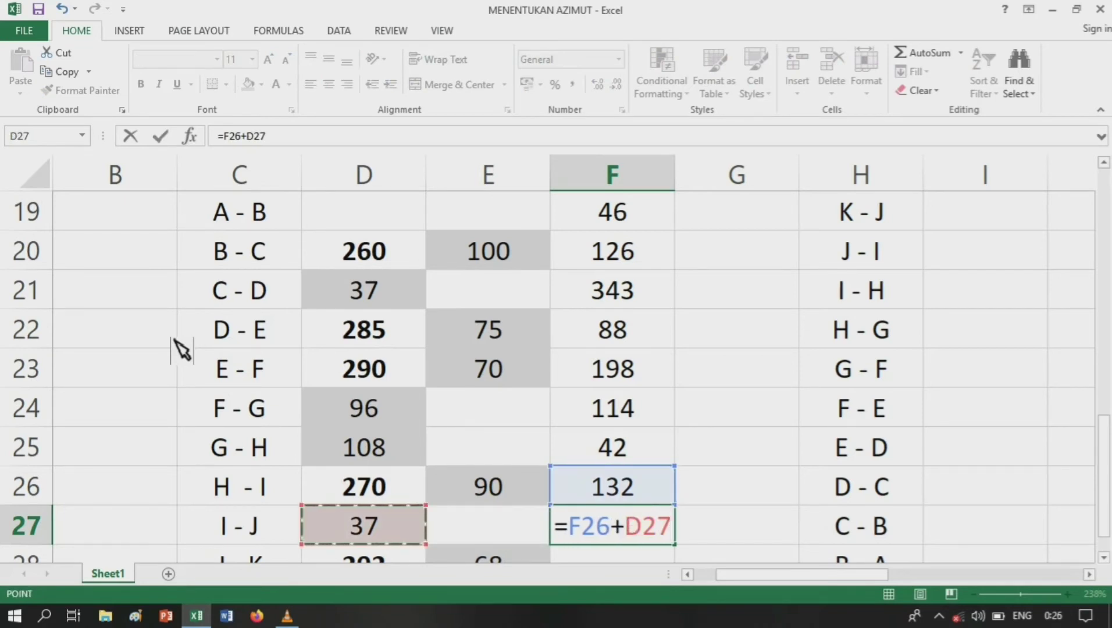
pyautogui.press('Return')
# - Complete line I - J's azimuth formula in F27 by adding 180 to the sum
pyautogui.press('Down')
pyautogui.press('Up')
pyautogui.press('Up')
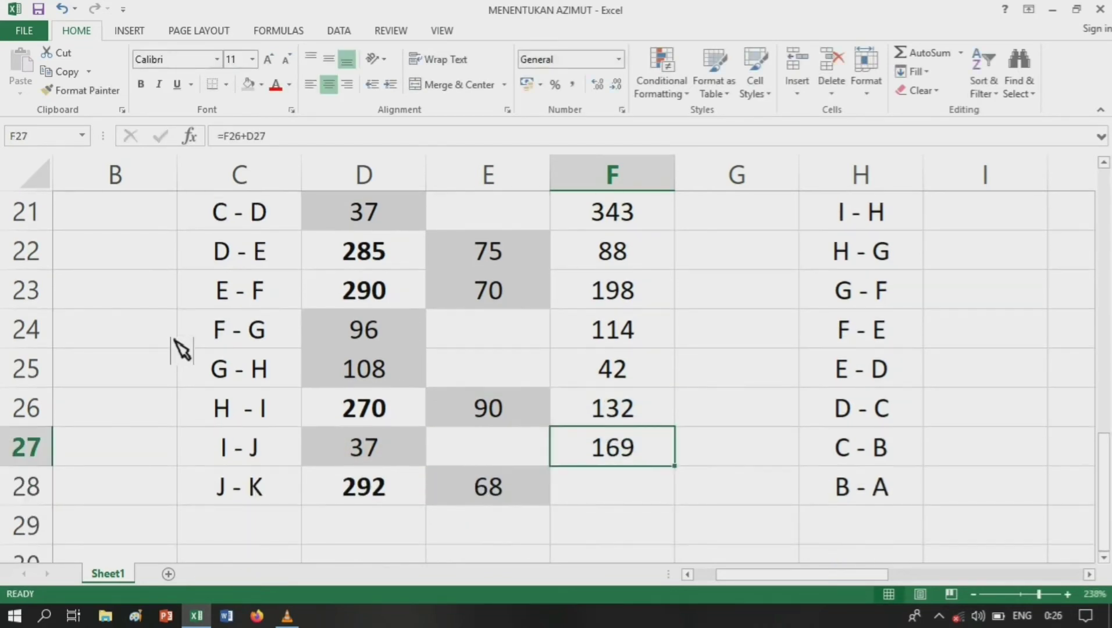
pyautogui.press('F2')
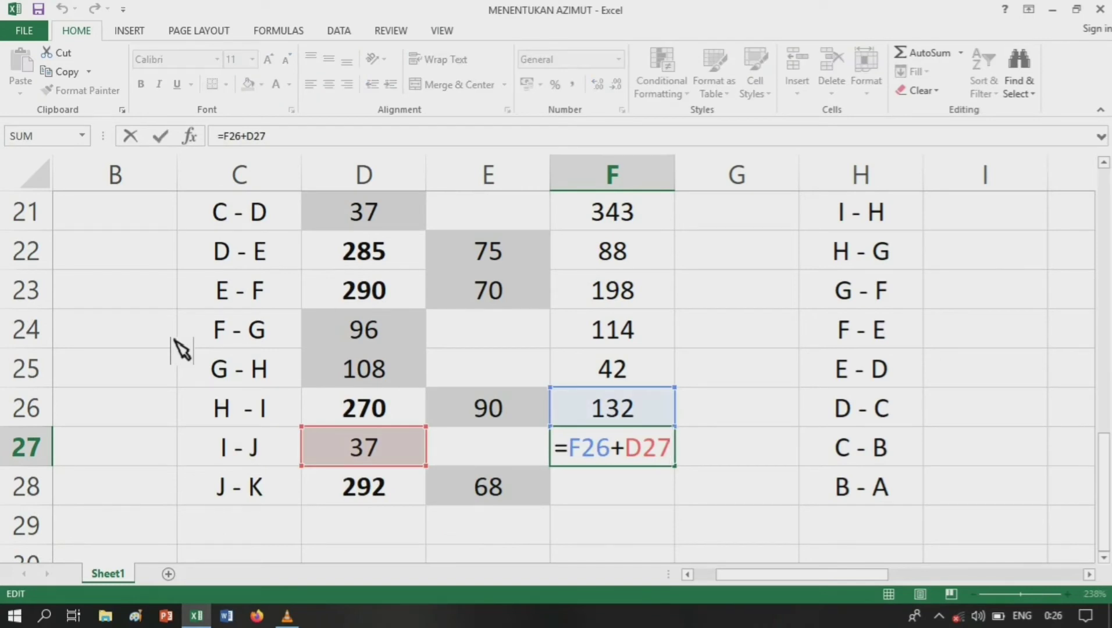
pyautogui.write('+19')
pyautogui.press('BackSpace')
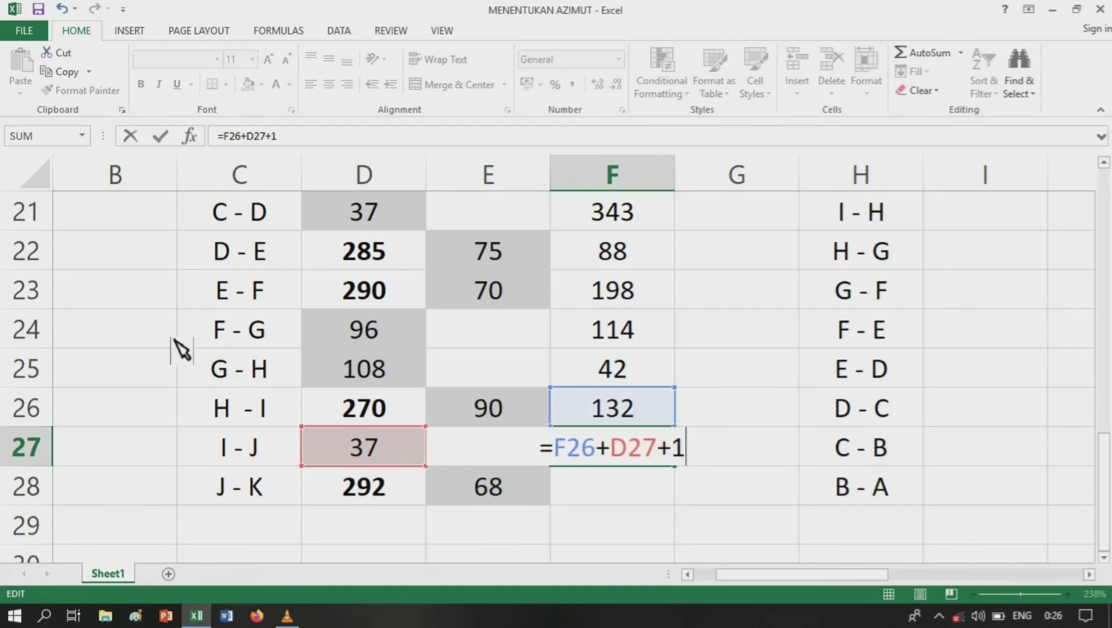
pyautogui.write('80')
pyautogui.press('Return')
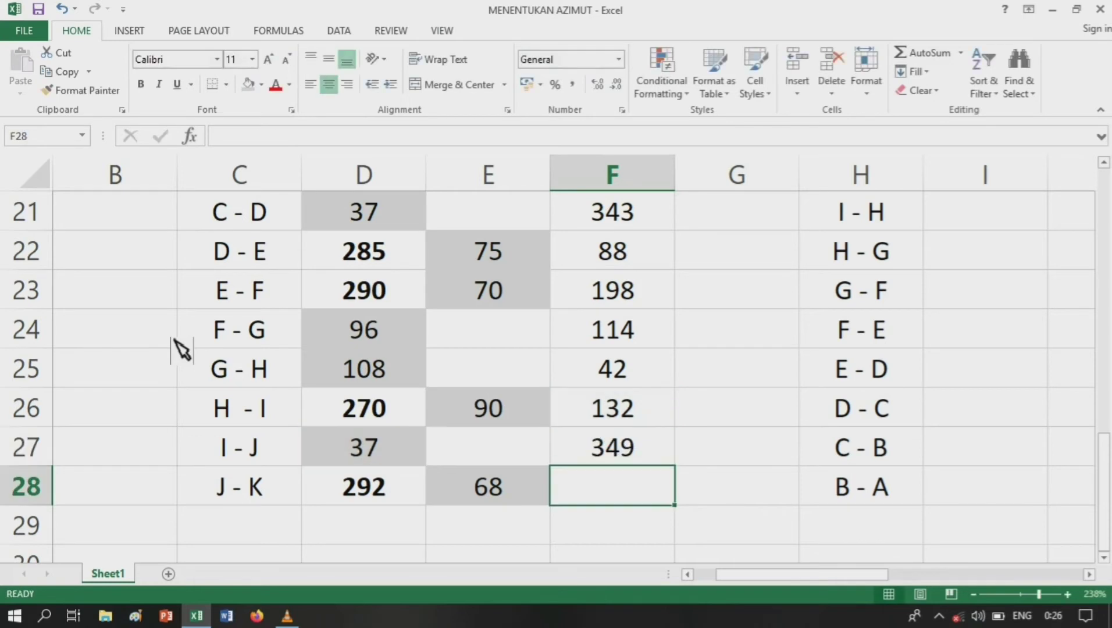
# - Enter a formula in F28 adding the I - J azimuth in F27 to line J - K's KIRI angle in D28
pyautogui.write('=')
pyautogui.press('Up')
pyautogui.write('+')
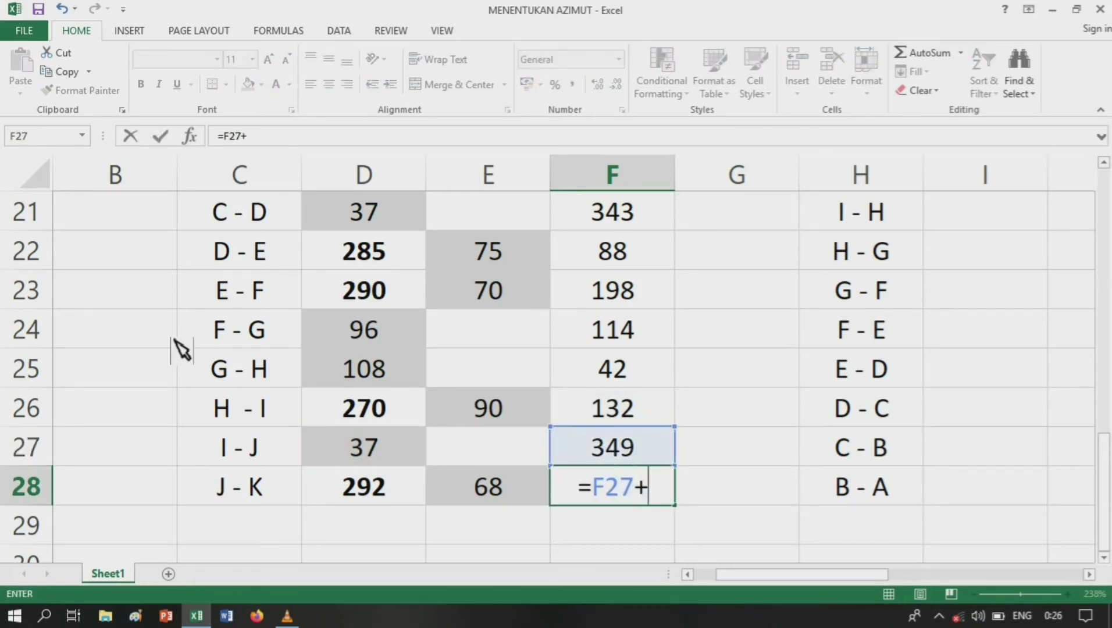
pyautogui.press('Left')
pyautogui.press('Left')
pyautogui.press('Return')
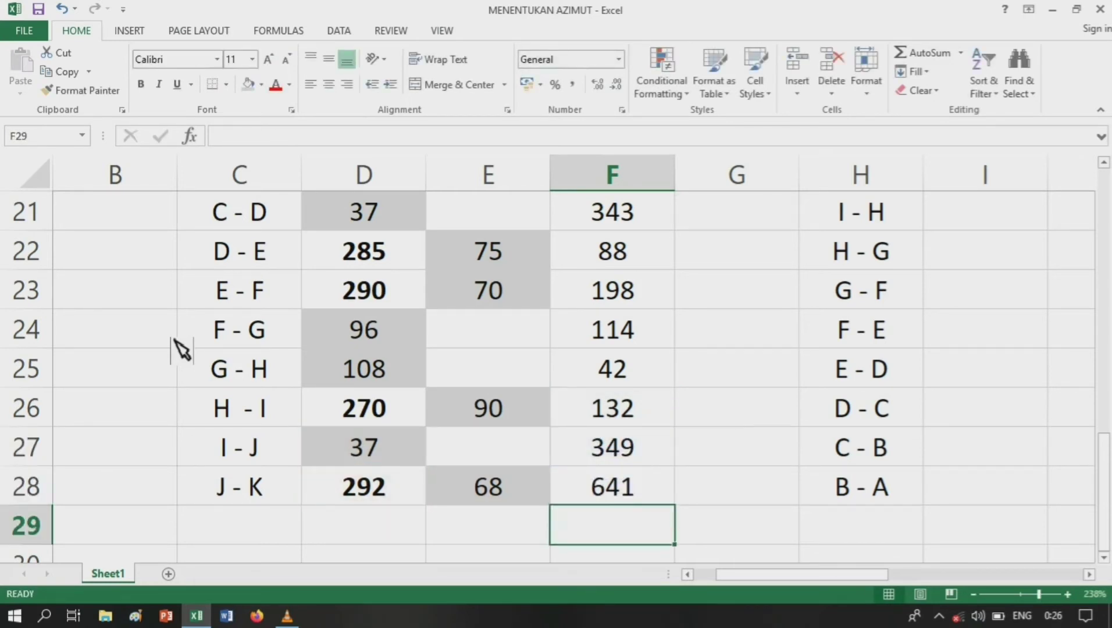
# - Try subtracting 180 from the sum in line J - K's azimuth formula in F28
pyautogui.press('Up')
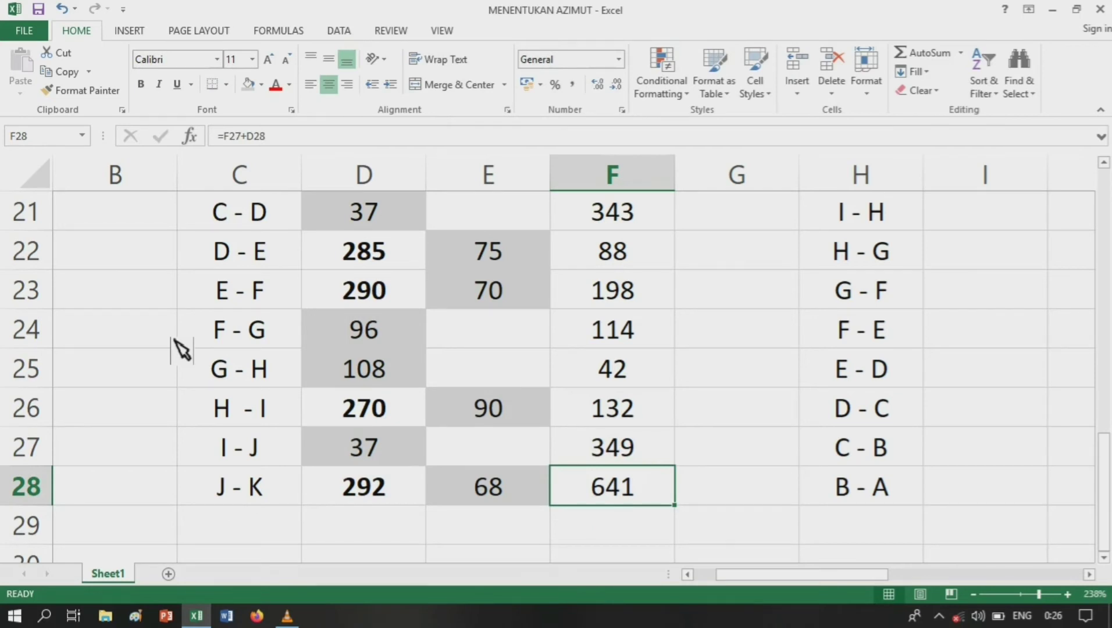
pyautogui.press('F2')
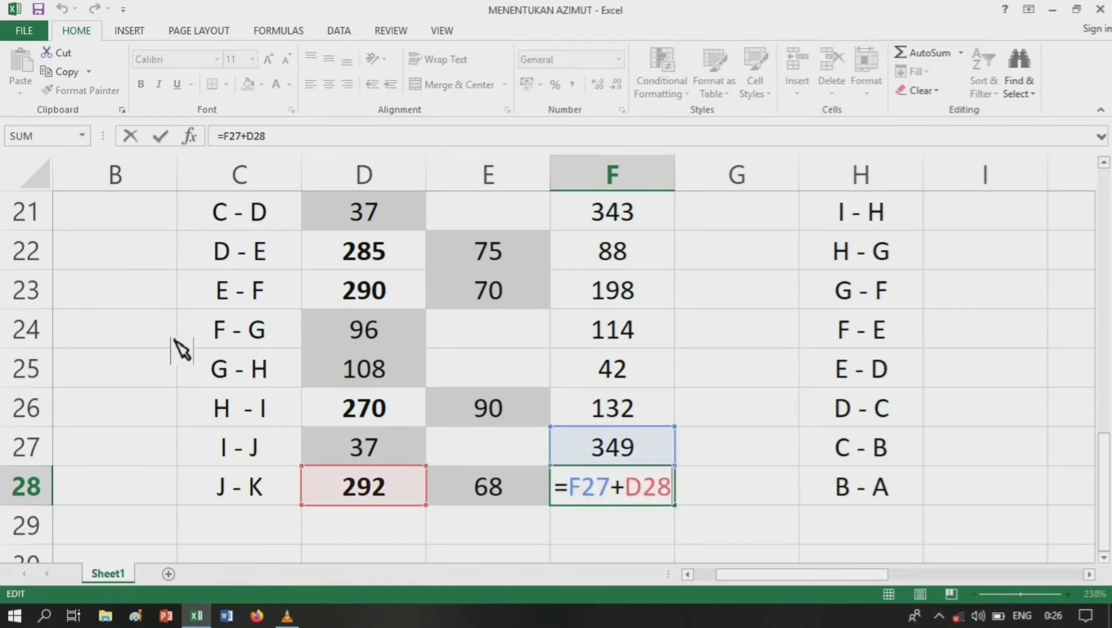
pyautogui.write('-180')
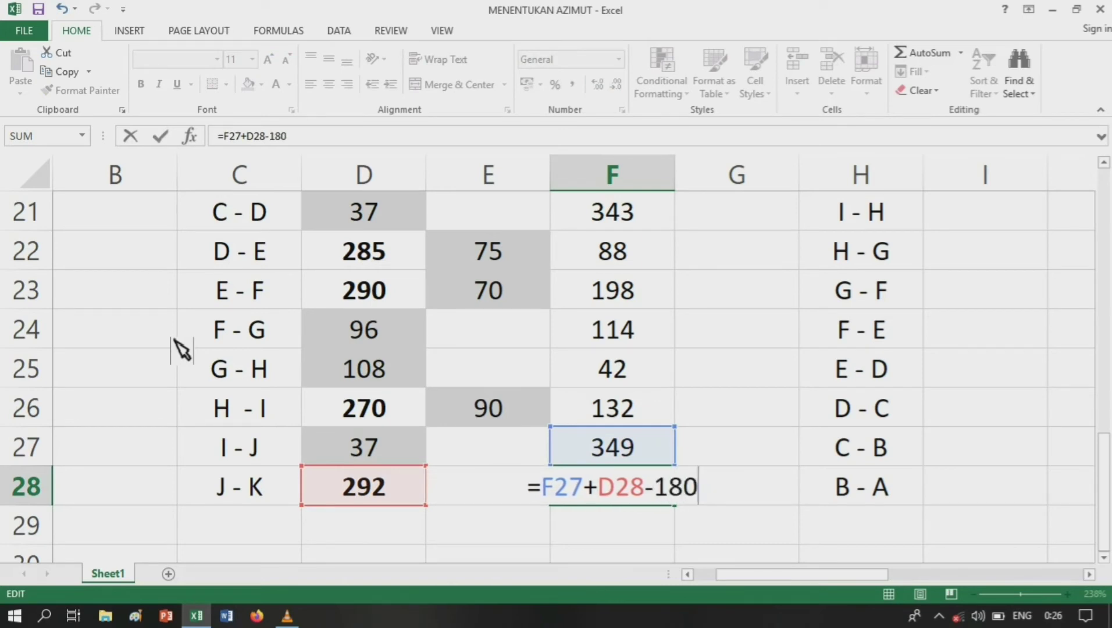
pyautogui.press('Return')
# - Change line J - K's azimuth formula in F28 so that it subtracts 540 from the sum
pyautogui.press('Up')
pyautogui.press('F2')
pyautogui.press('BackSpace')
pyautogui.press('BackSpace')
pyautogui.press('BackSpace')
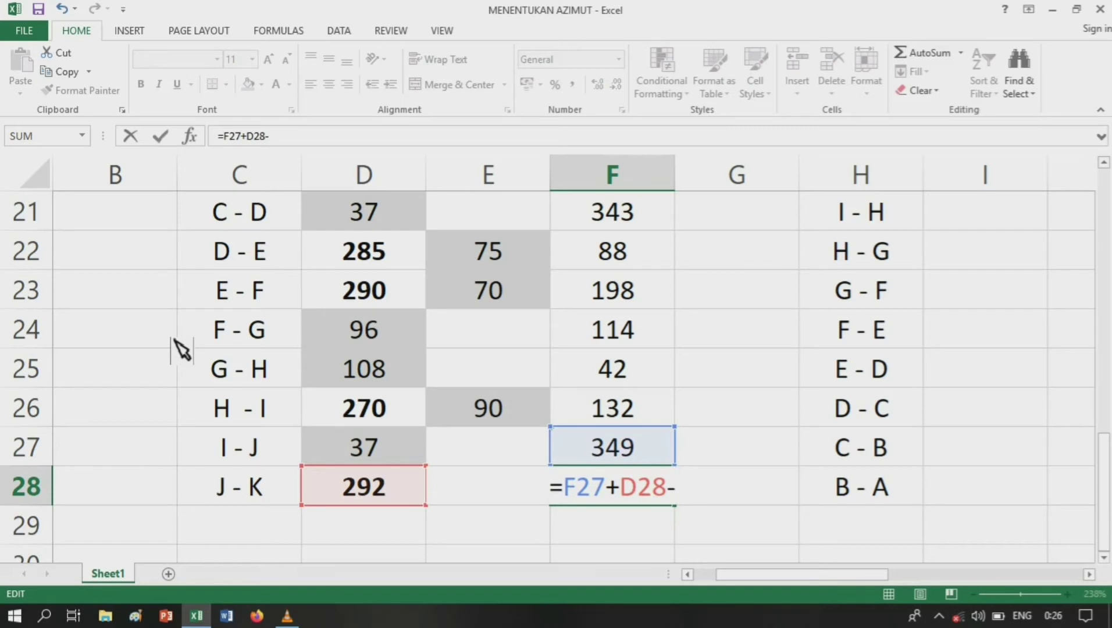
pyautogui.write('540')
pyautogui.press('Return')
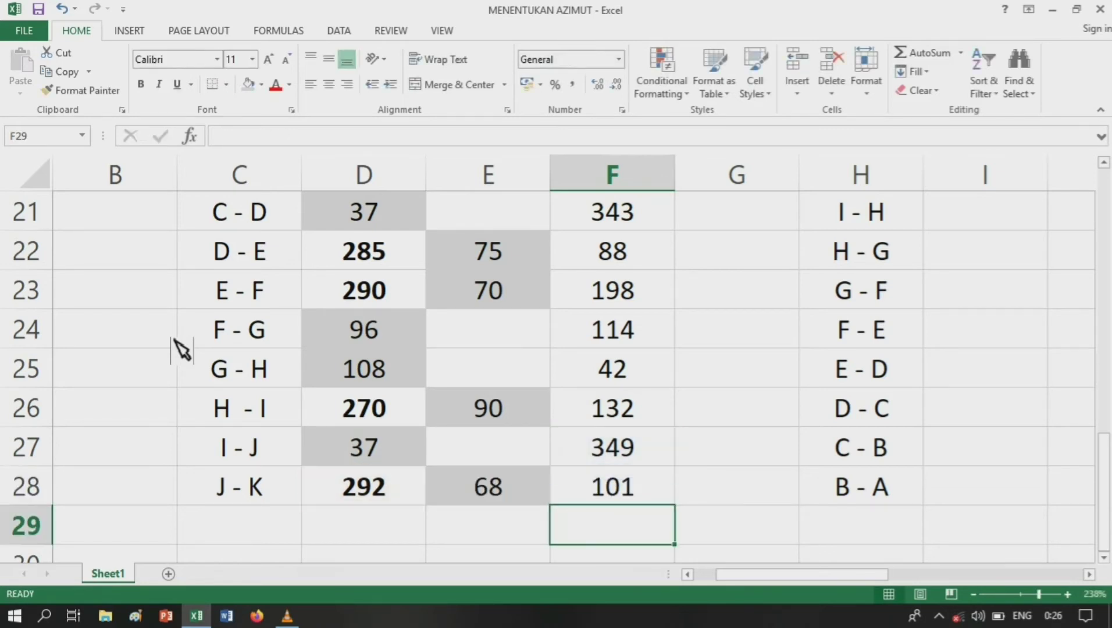
# - Examine the traverse diagram above the tables, including the directions of its lines and the angles at its points
pyautogui.press('Up')
pyautogui.press('Up')
pyautogui.press('Up')
pyautogui.press('Up')
pyautogui.press('Up')
pyautogui.press('Up')
pyautogui.press('Up')
pyautogui.press('Up')
pyautogui.press('Up')
pyautogui.press('Up')
pyautogui.press('Up')
pyautogui.press('Up')
pyautogui.press('Up')
pyautogui.press('Up')
pyautogui.press('Up')
pyautogui.press('Up')
pyautogui.press('Up')
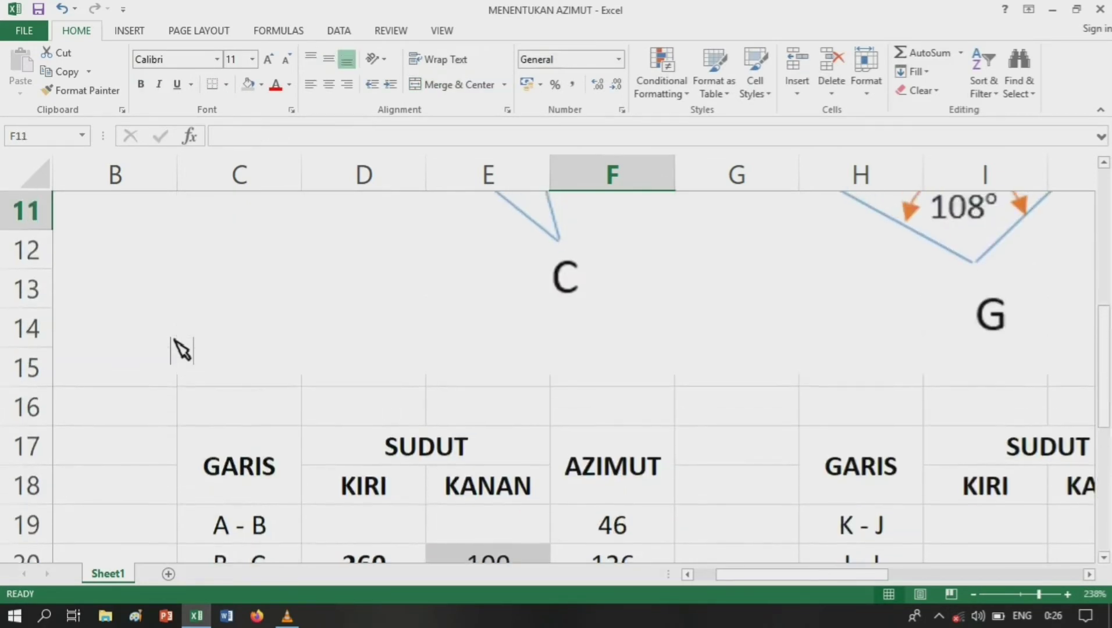
pyautogui.press('Up')
pyautogui.press('Up')
pyautogui.press('Up')
pyautogui.press('Up')
pyautogui.press('Up')
pyautogui.press('Up')
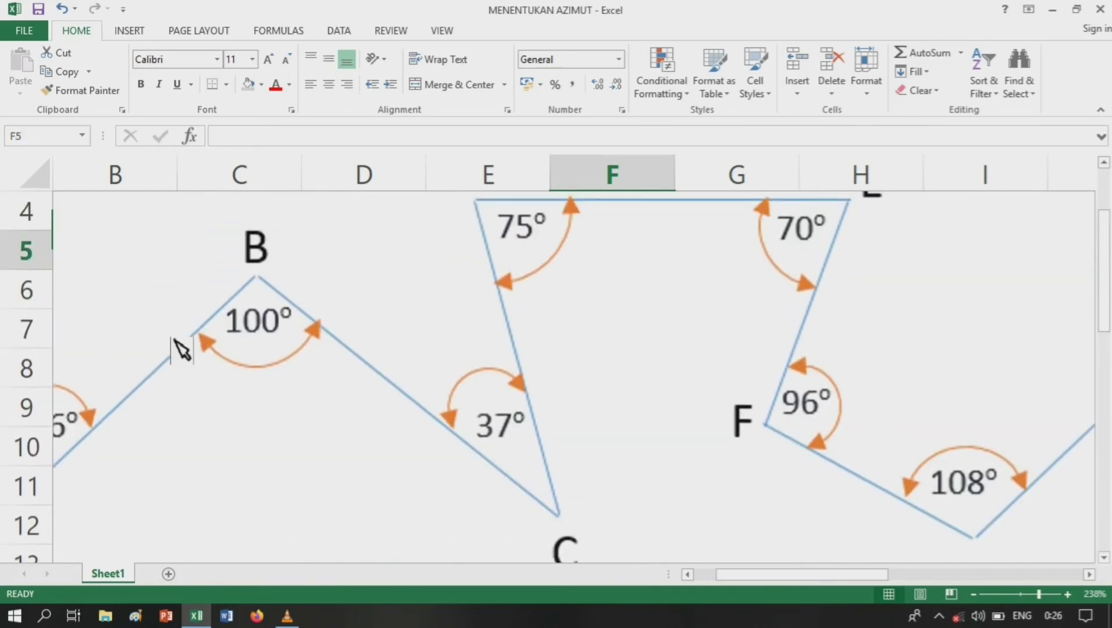
pyautogui.press('Down')
pyautogui.press('Down')
pyautogui.press('Right')
pyautogui.press('Right')
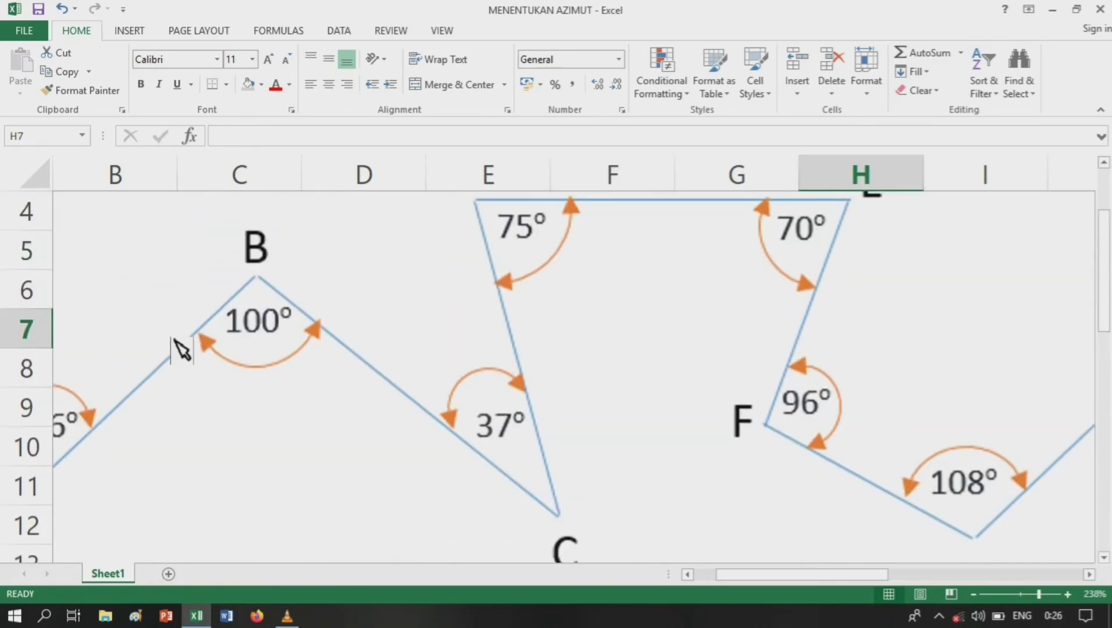
pyautogui.scroll(-1, 291, 297)
pyautogui.scroll(2, 323, 317)
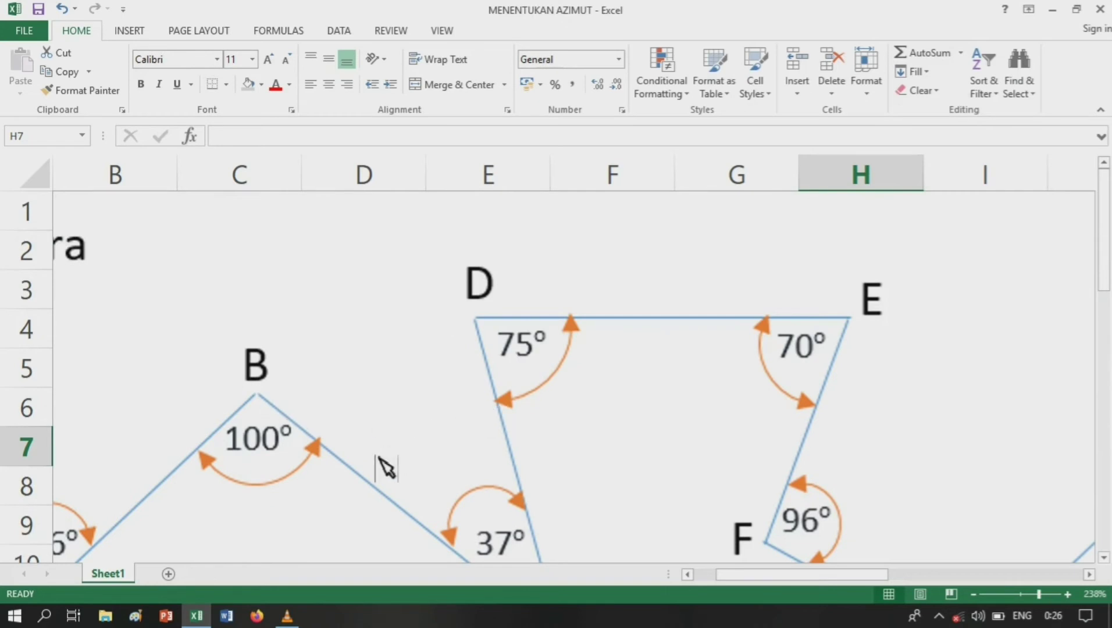
pyautogui.scroll(-5, 385, 459)
pyautogui.scroll(-1, 408, 436)
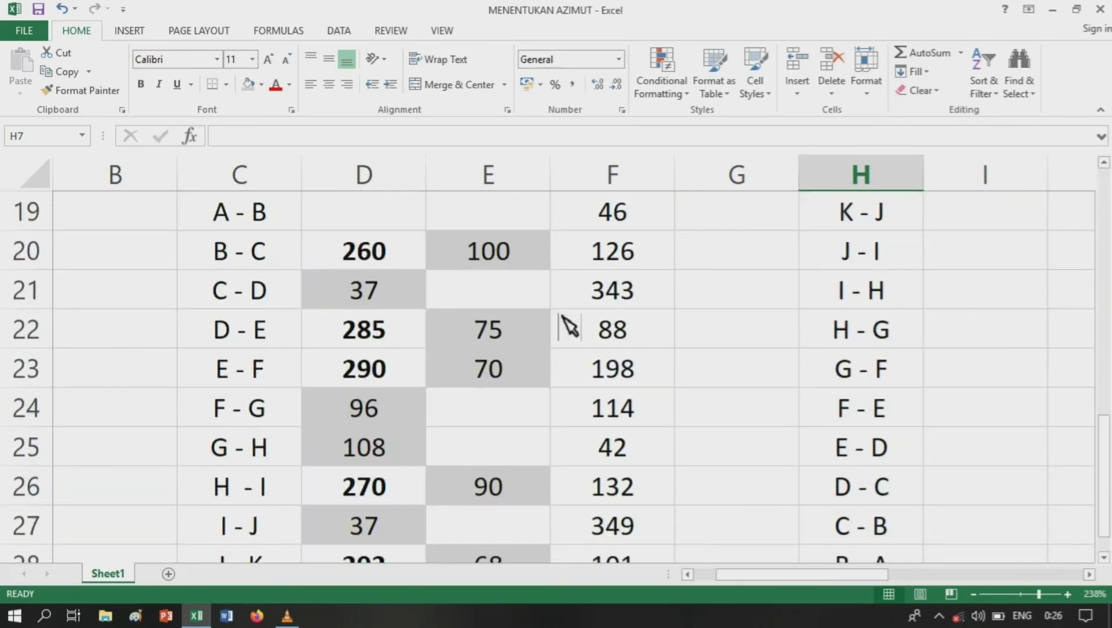
# - Check the azimuth formulas of lines B - C through E - F in F20:F23 against the traverse diagram
pyautogui.click(633, 256)
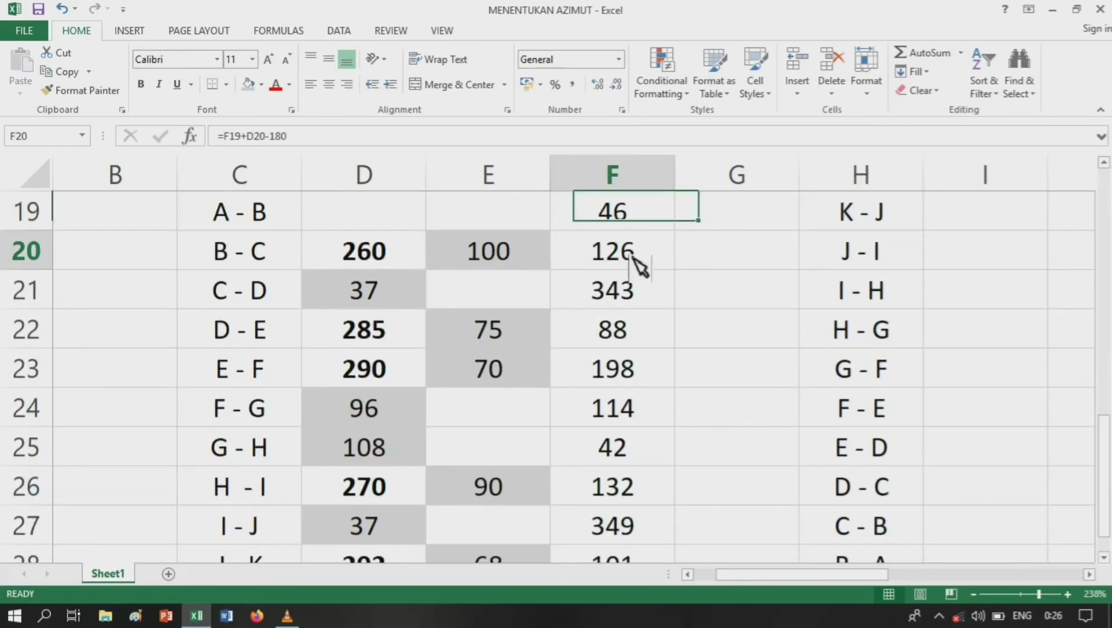
pyautogui.click(627, 299)
pyautogui.scroll(6, 633, 347)
pyautogui.scroll(-2, 616, 372)
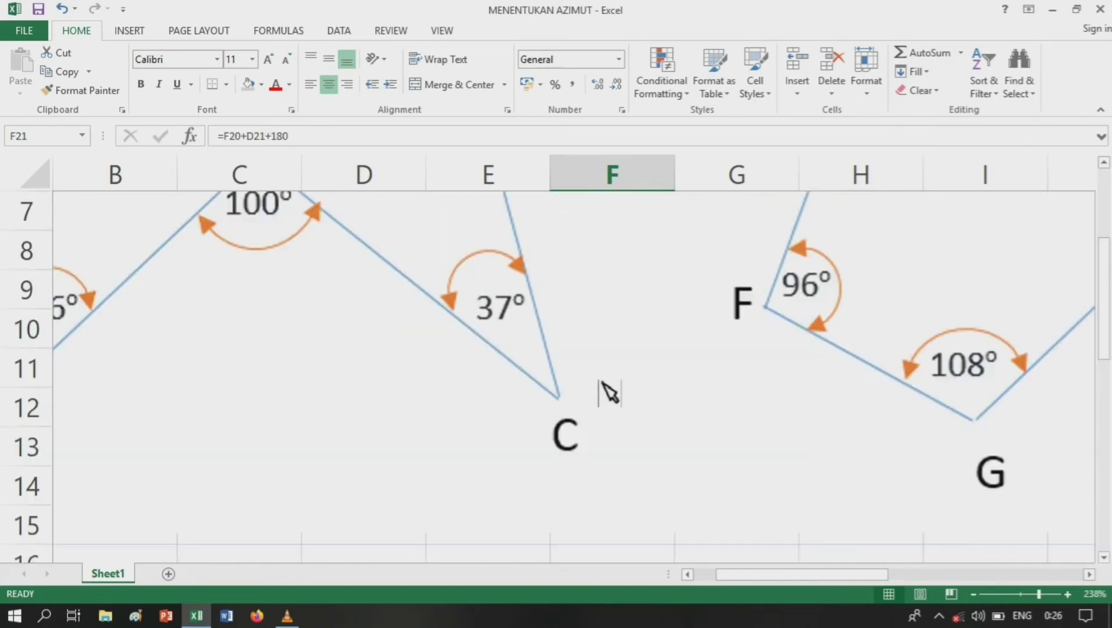
pyautogui.scroll(1, 634, 390)
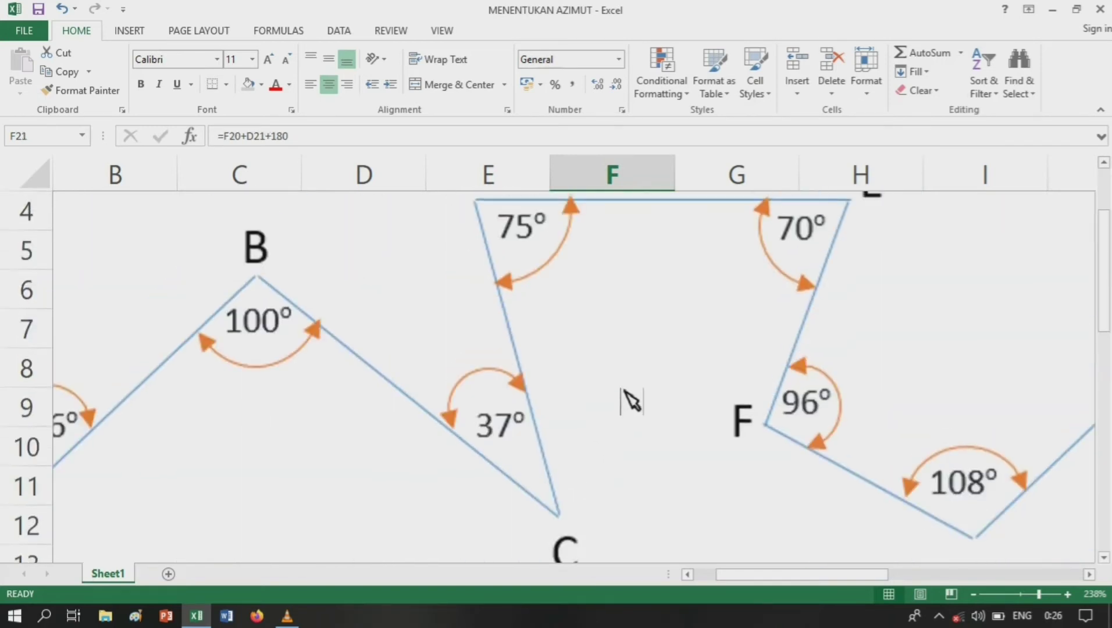
pyautogui.scroll(-4, 572, 510)
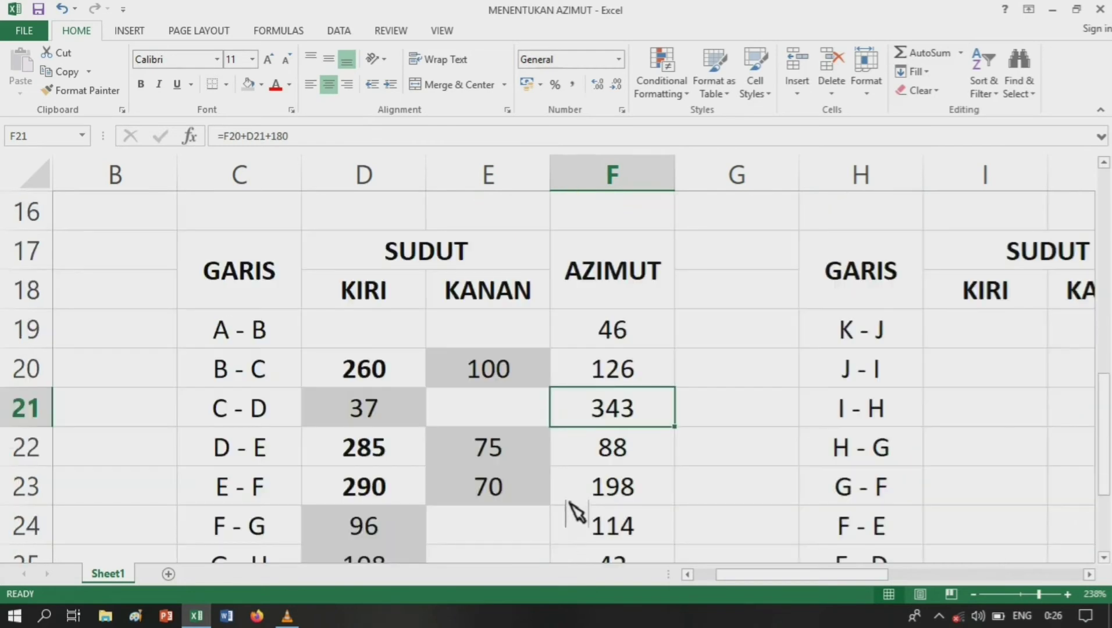
pyautogui.scroll(-1, 570, 503)
pyautogui.click(629, 339)
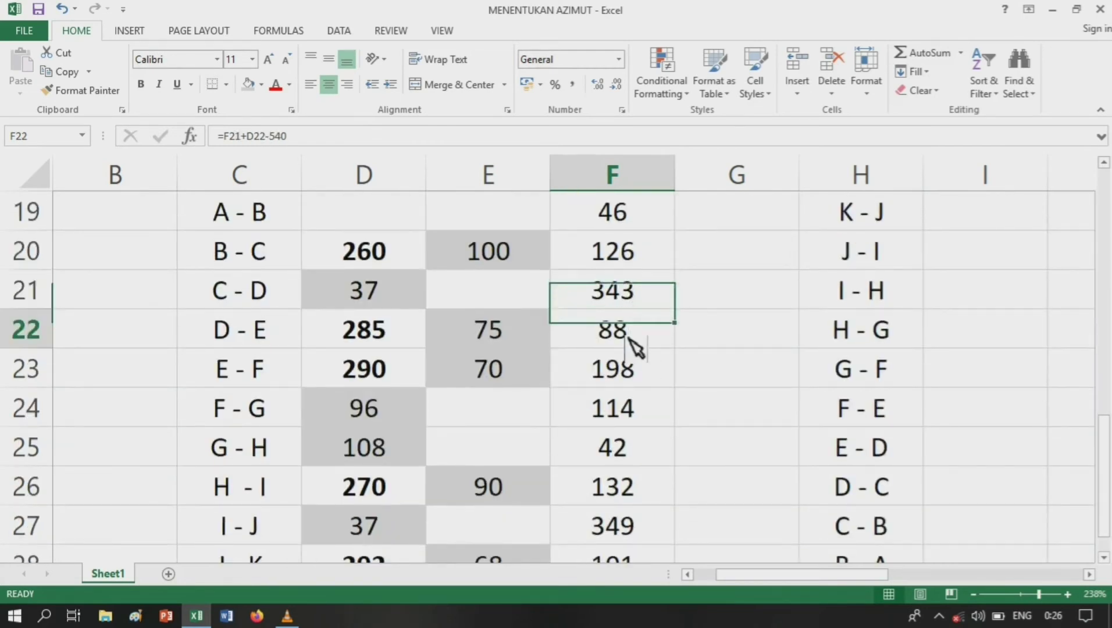
pyautogui.scroll(6, 631, 346)
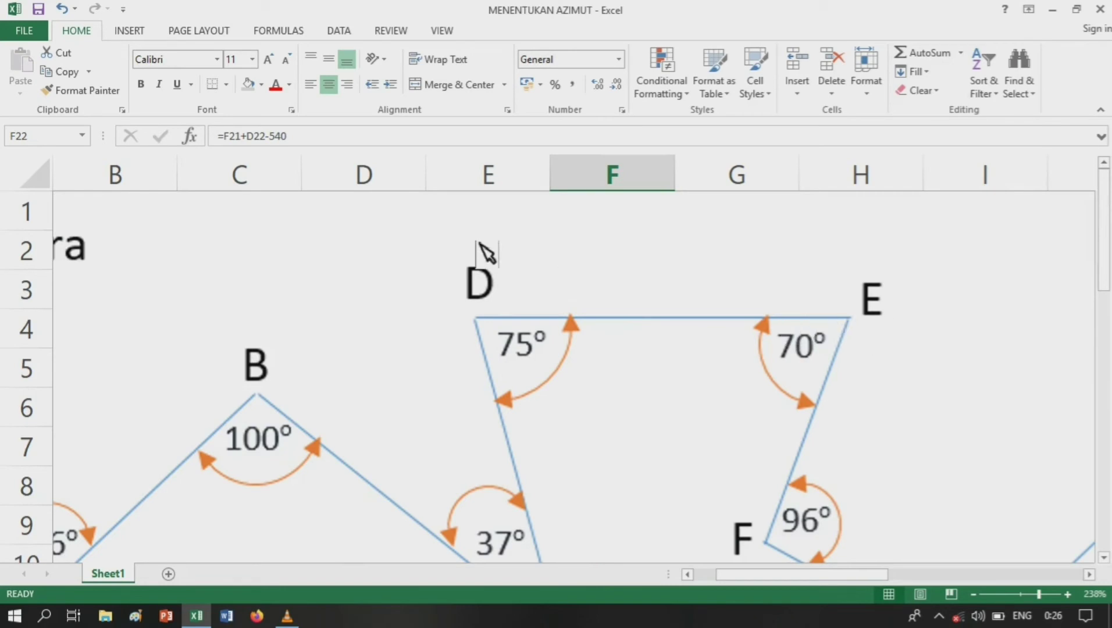
pyautogui.scroll(-6, 513, 323)
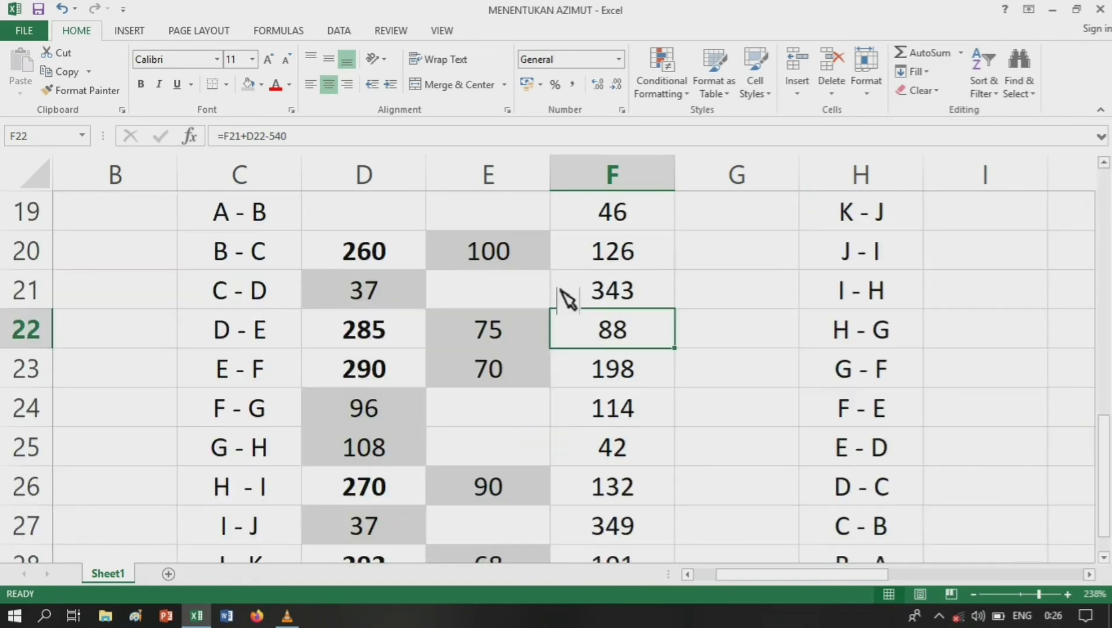
pyautogui.click(634, 381)
pyautogui.scroll(-4, 632, 383)
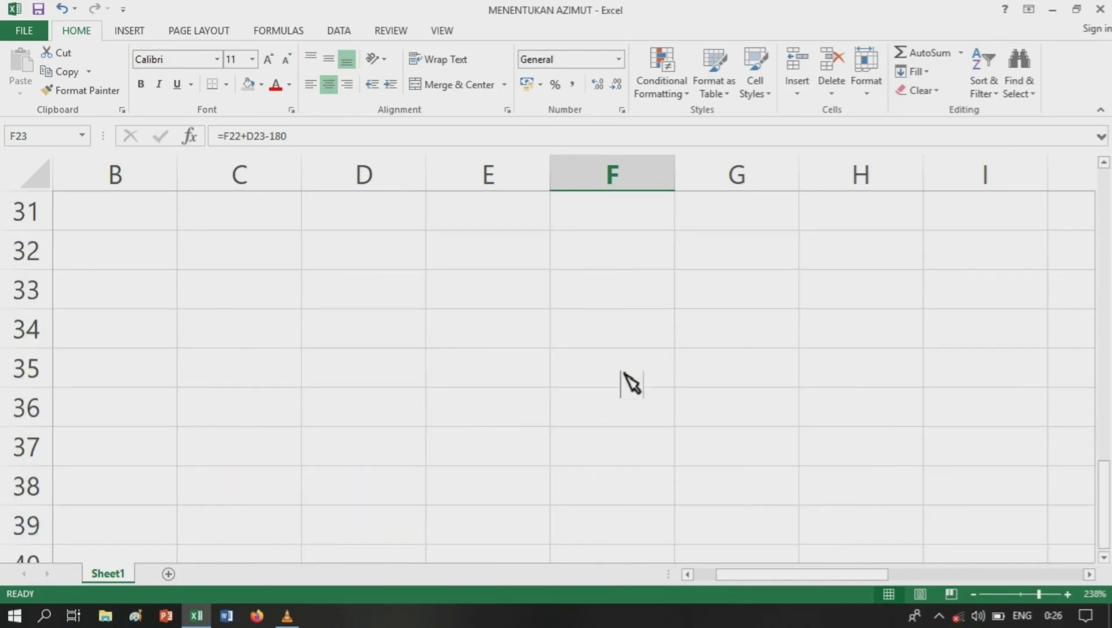
pyautogui.scroll(3, 632, 384)
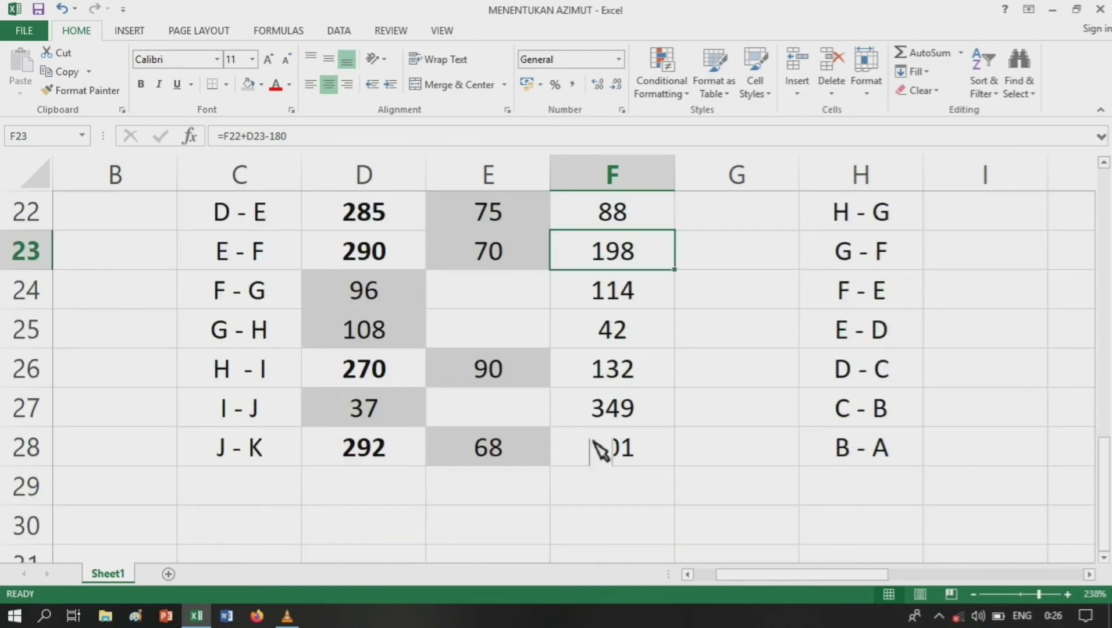
# - Examine the traverse diagram from point E to K, and compare it with the azimuths of the remaining lines
pyautogui.scroll(7, 851, 296)
pyautogui.click(856, 258)
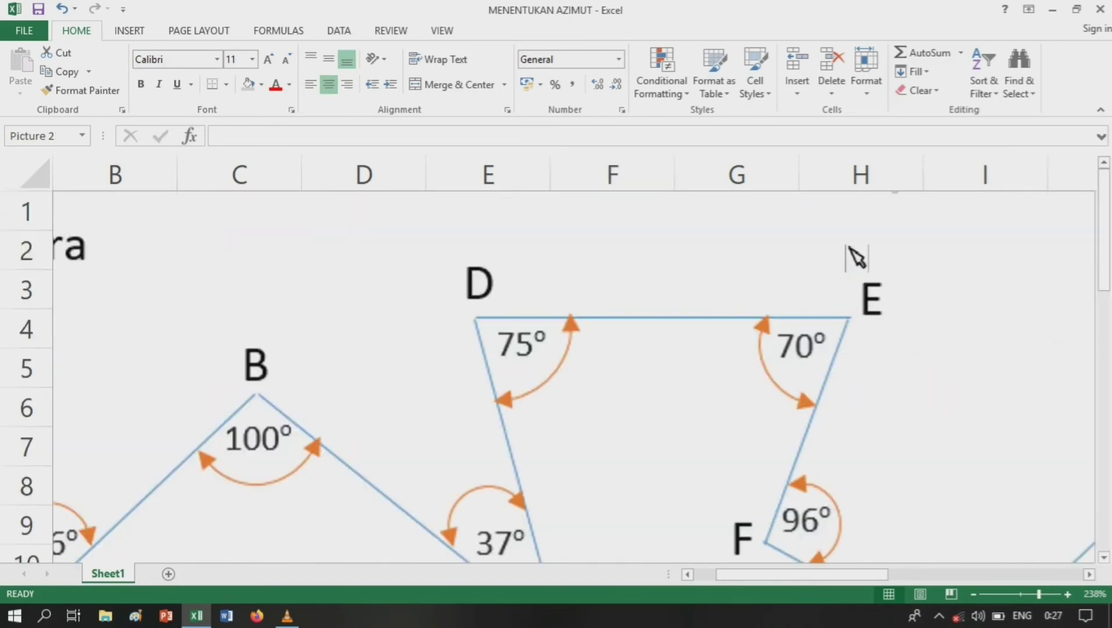
pyautogui.moveTo(876, 576); pyautogui.dragTo(1005, 588)
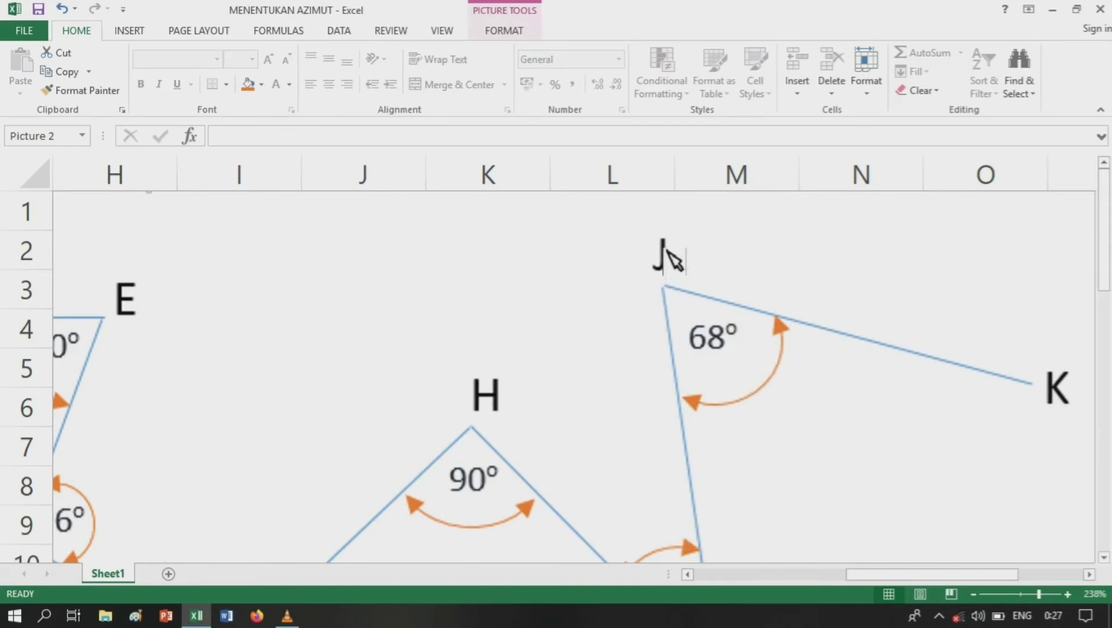
pyautogui.scroll(-5, 571, 362)
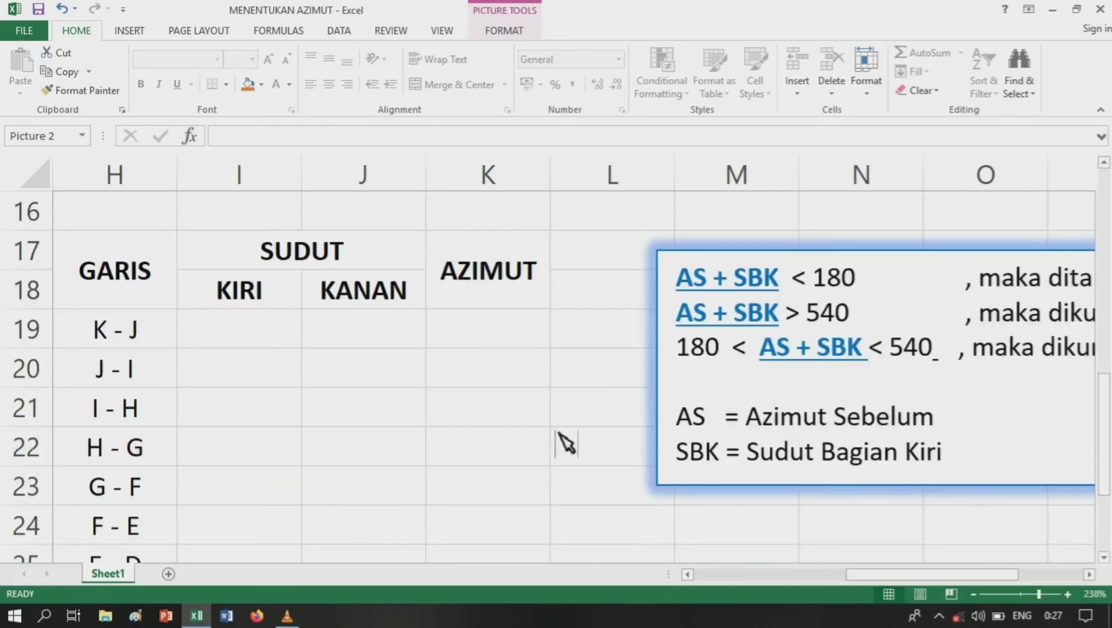
pyautogui.moveTo(852, 575); pyautogui.dragTo(769, 594)
pyautogui.scroll(-2, 546, 456)
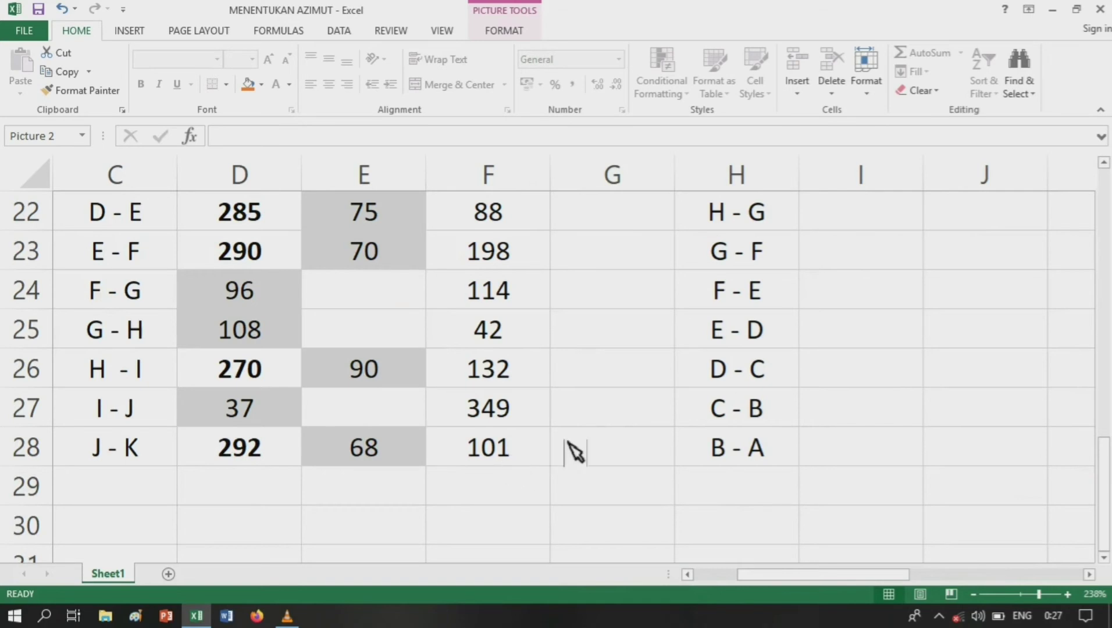
# - Examine the empty reverse-direction table from K - J to B - A and the diagram angles around points J, I and H
pyautogui.click(535, 496)
pyautogui.click(765, 418)
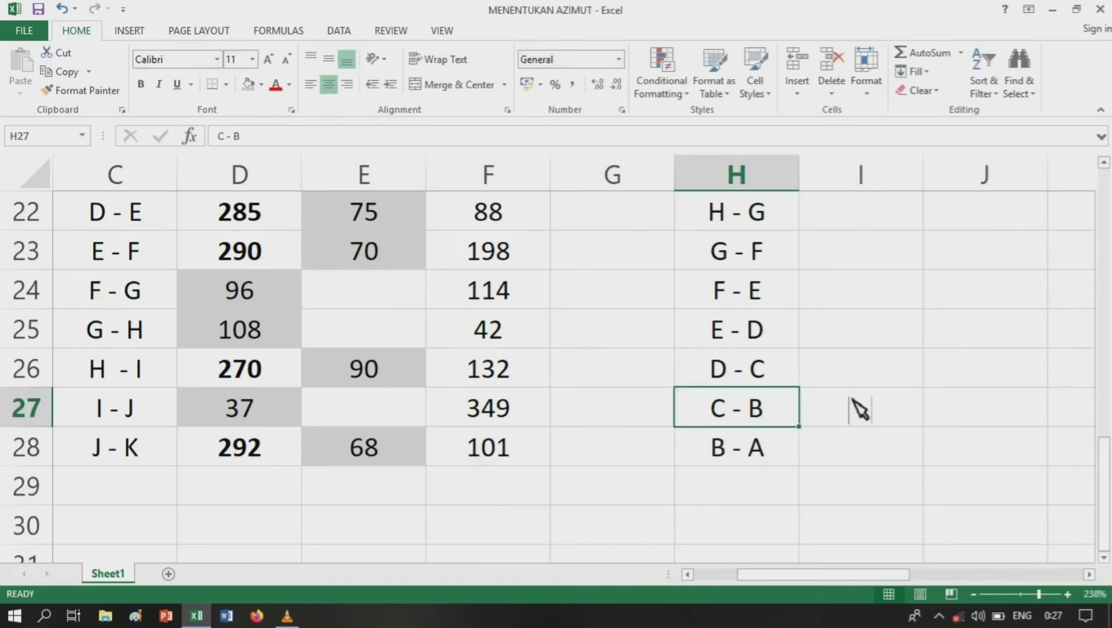
pyautogui.scroll(2, 859, 410)
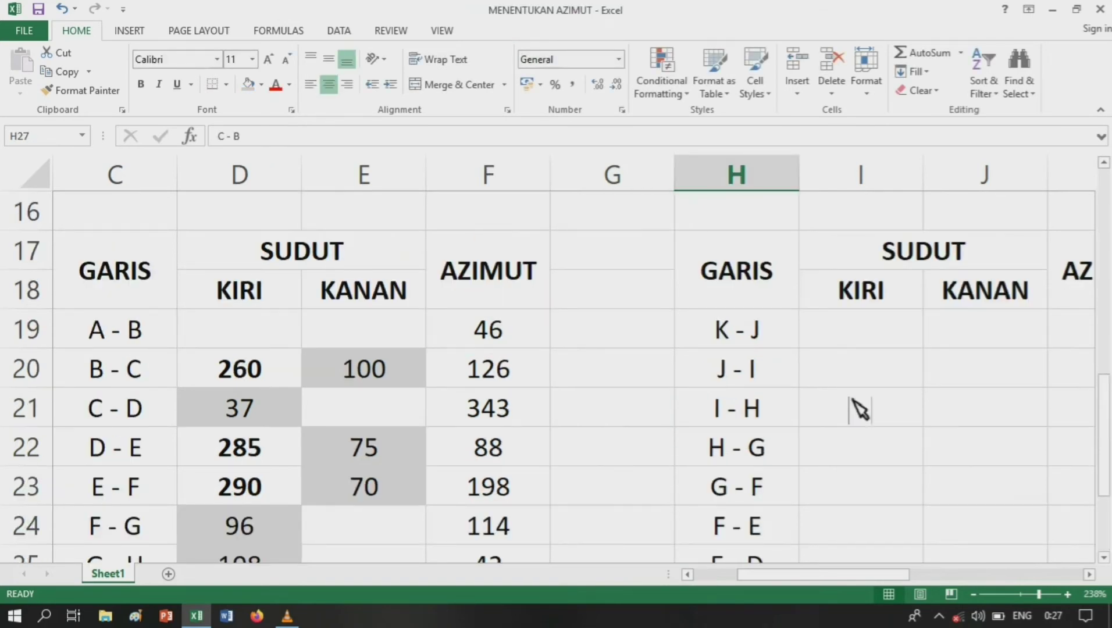
pyautogui.click(863, 343)
pyautogui.press('Right')
pyautogui.press('Right')
pyautogui.press('Right')
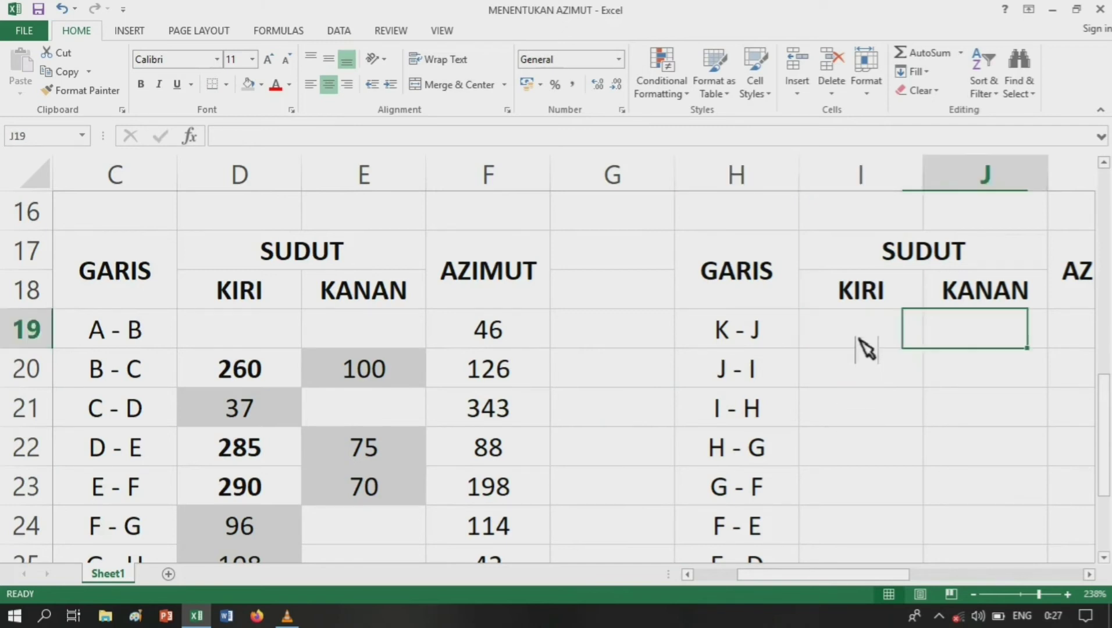
pyautogui.press('Left')
pyautogui.press('Left')
pyautogui.press('Left')
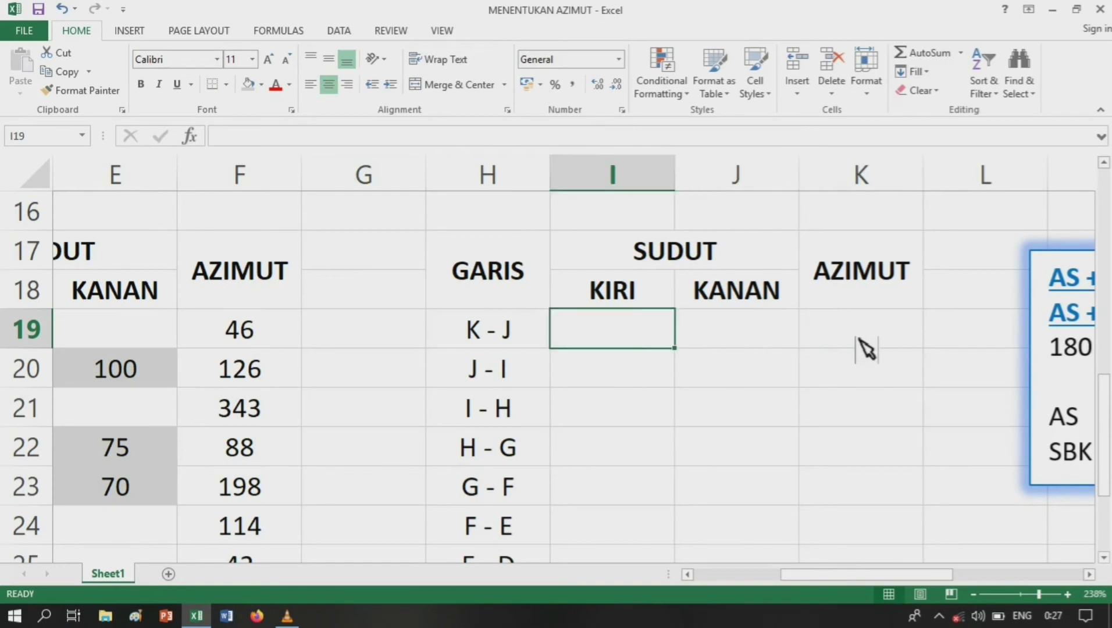
pyautogui.press('Right')
pyautogui.press('Right')
pyautogui.press('Right')
pyautogui.press('Right')
pyautogui.press('Up')
pyautogui.press('Up')
pyautogui.press('Up')
pyautogui.press('Up')
pyautogui.press('Up')
pyautogui.press('Up')
pyautogui.press('Up')
pyautogui.press('Up')
pyautogui.press('Up')
pyautogui.press('Up')
pyautogui.press('Up')
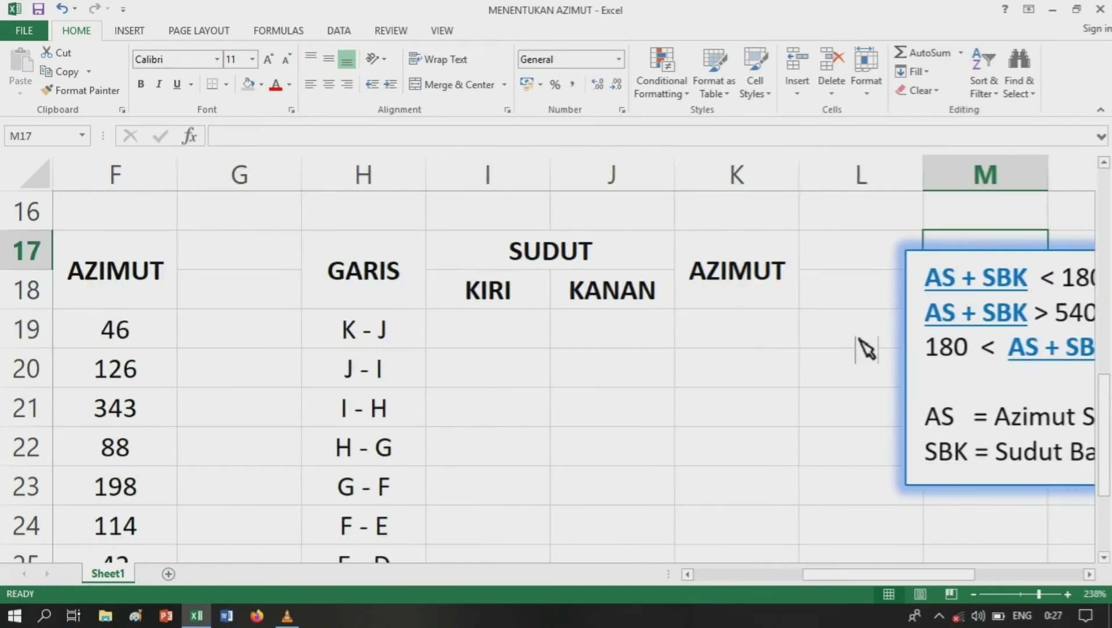
pyautogui.press('Up')
pyautogui.press('Up')
pyautogui.press('Up')
pyautogui.press('Up')
pyautogui.press('Up')
pyautogui.press('Up')
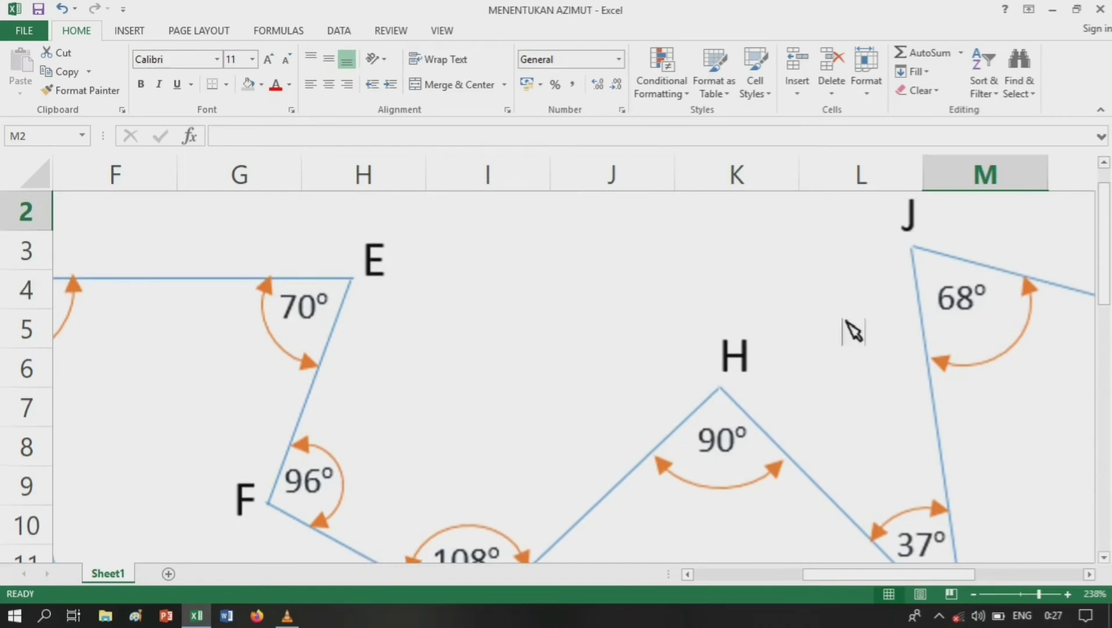
# - Enter 68 as the KIRI angle of line J - I in I20
pyautogui.scroll(-4, 824, 340)
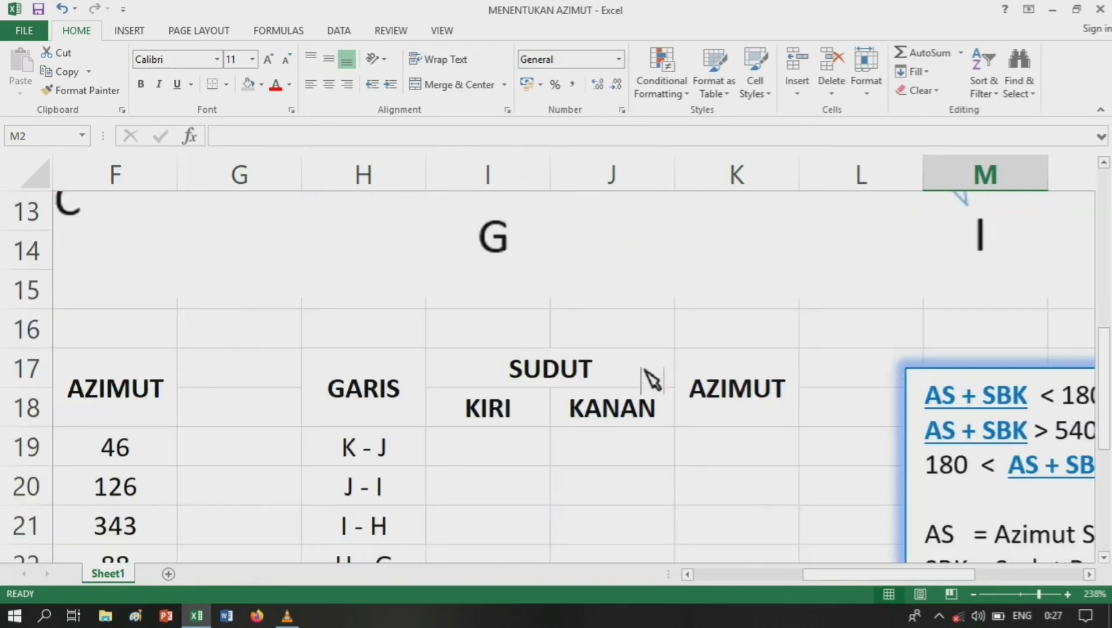
pyautogui.click(487, 460)
pyautogui.press('Down')
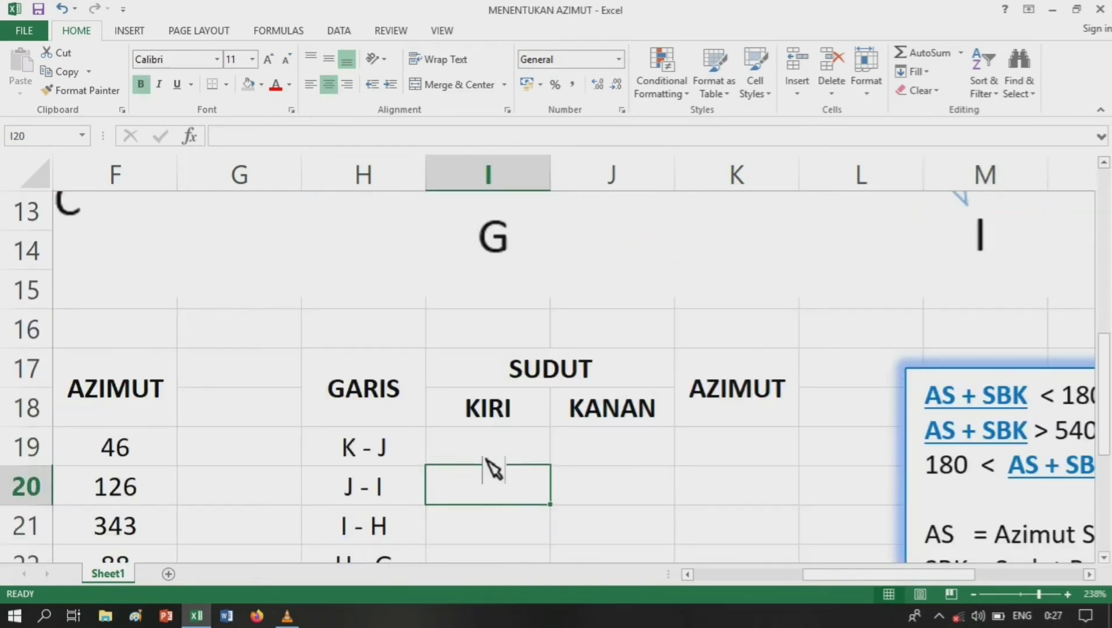
pyautogui.write('6')
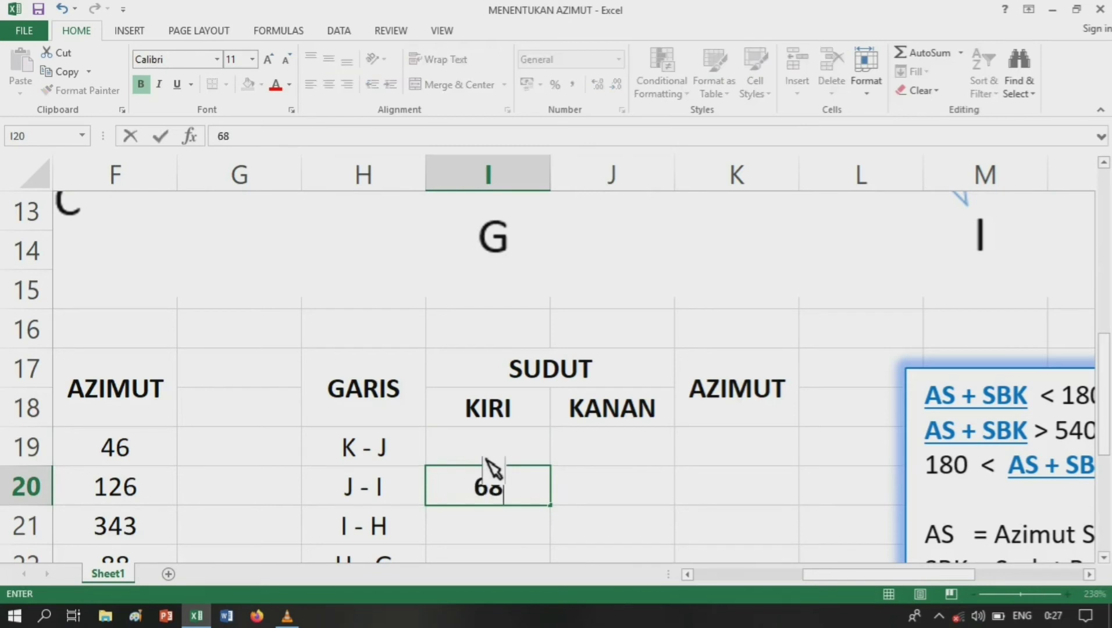
pyautogui.write('8')
pyautogui.press('Tab')
# - Read the angle at point I in the diagram and enter 37 as line I - H's KANAN angle in J21
pyautogui.scroll(1, 877, 285)
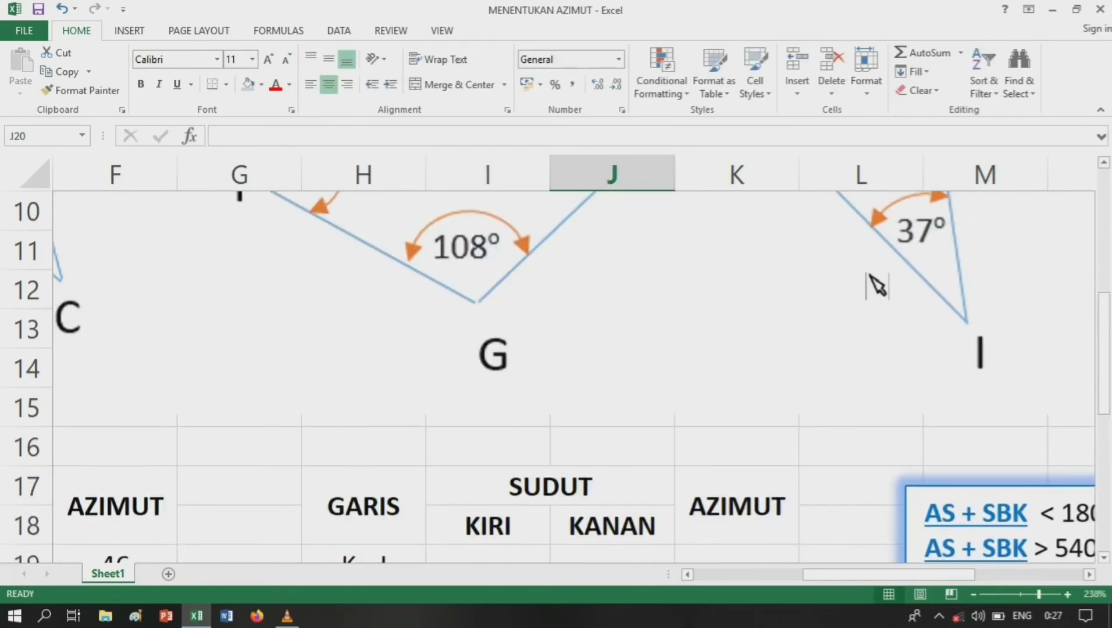
pyautogui.scroll(-2, 870, 313)
pyautogui.click(472, 418)
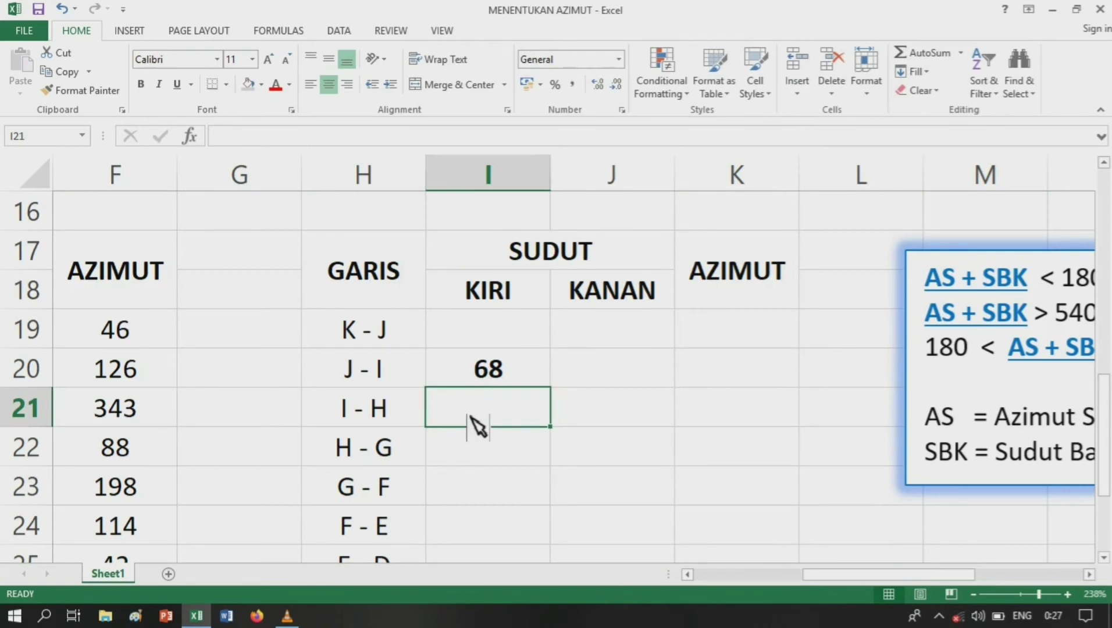
pyautogui.press('Right')
pyautogui.write('37')
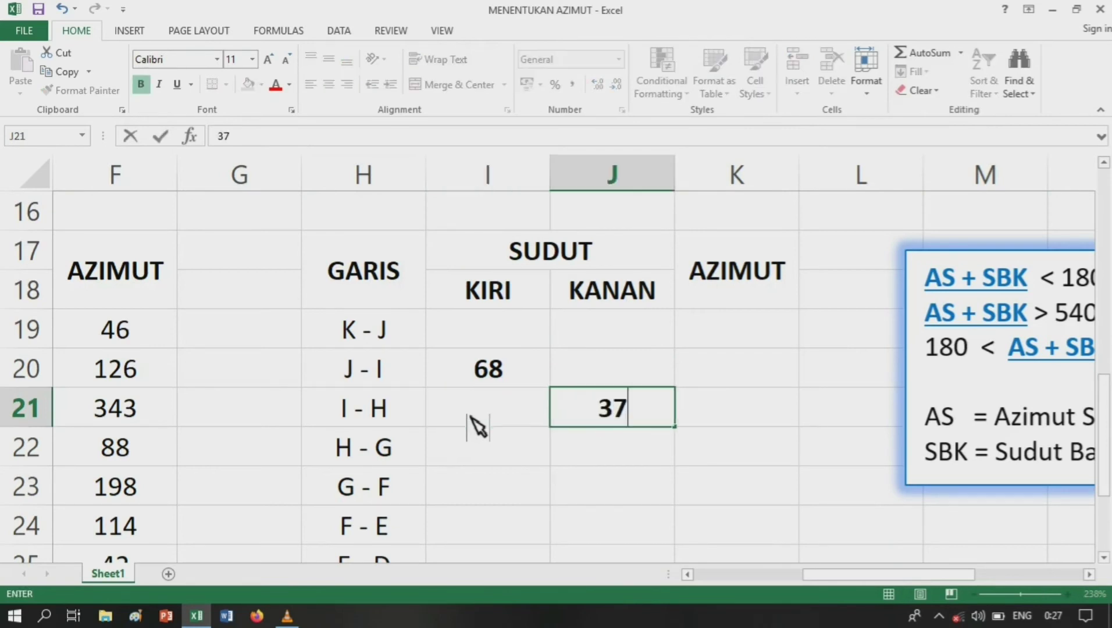
# - Calculate line I - H's KIRI angle in I21 by subtracting its KANAN angle in J21 from 360
pyautogui.click(473, 417)
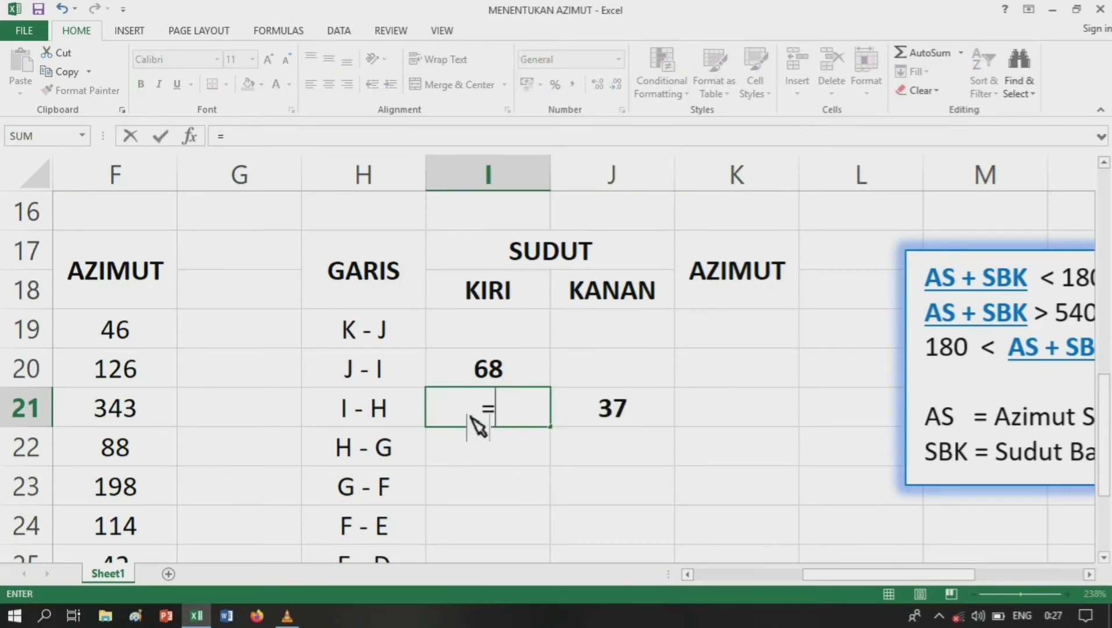
pyautogui.write('=360-')
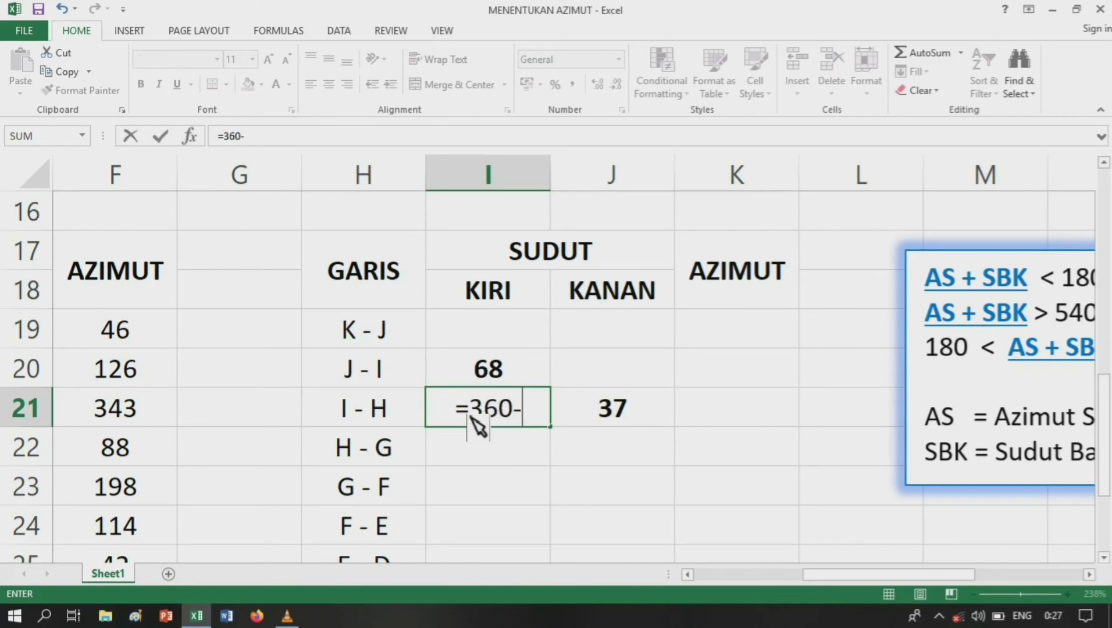
pyautogui.press('Right')
pyautogui.press('Return')
# - Read the angle at point H in the diagram and enter 90 as line H - G's KIRI angle in I22
pyautogui.scroll(4, 893, 219)
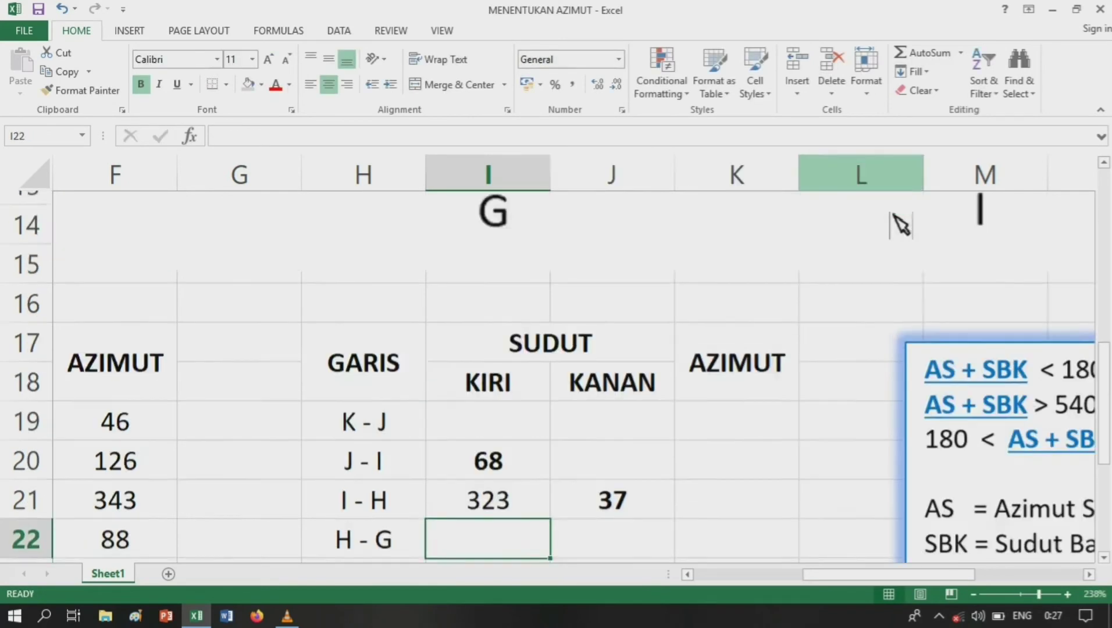
pyautogui.scroll(-1, 837, 337)
pyautogui.scroll(-4, 770, 367)
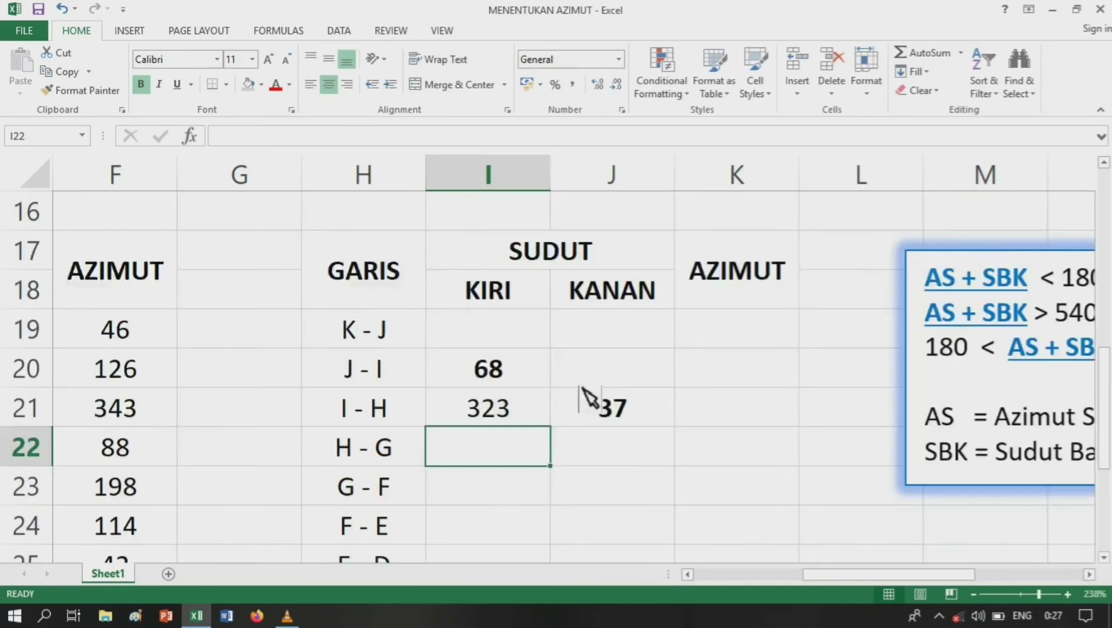
pyautogui.write('90')
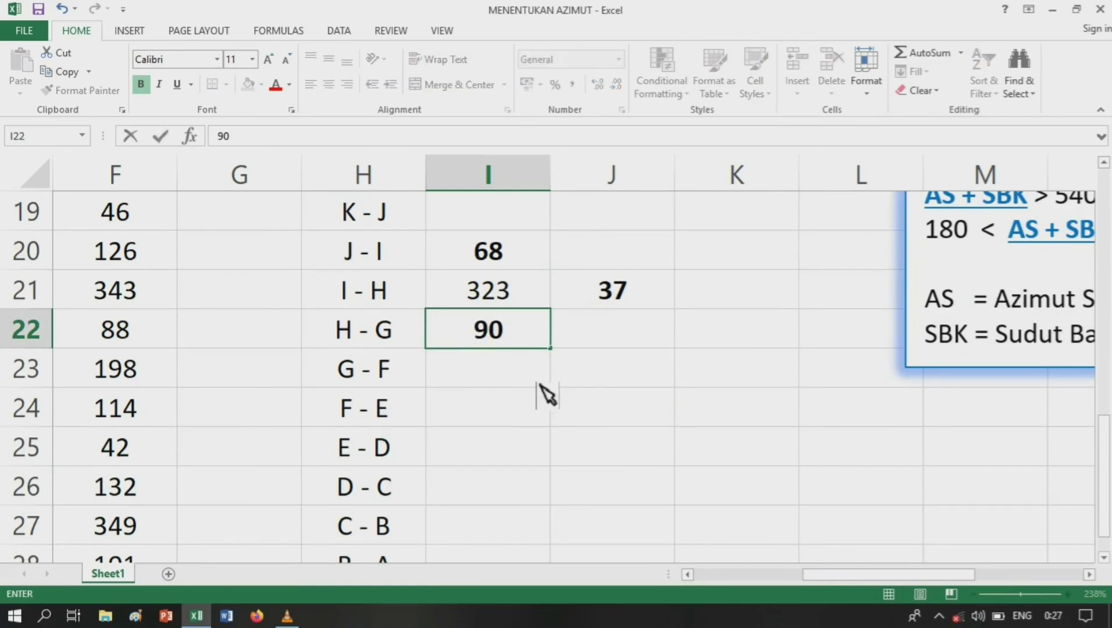
pyautogui.click(714, 343)
# - Read the angle at point G in the diagram and enter 108 as line G - F's KANAN angle in J23
pyautogui.scroll(5, 870, 401)
pyautogui.scroll(-5, 527, 454)
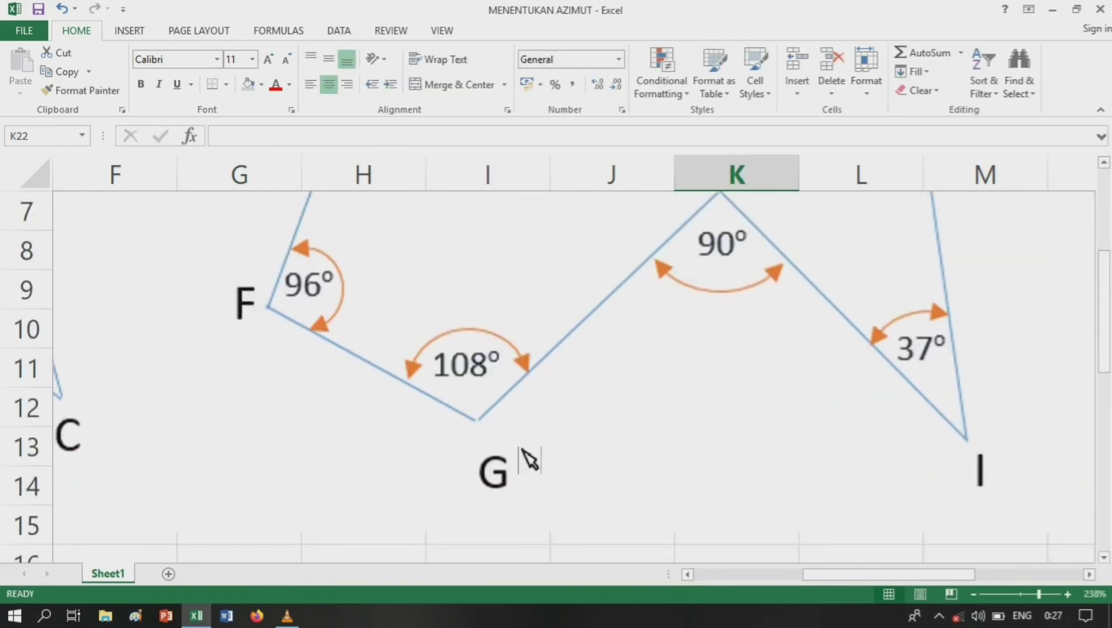
pyautogui.scroll(-1, 512, 486)
pyautogui.scroll(7, 520, 384)
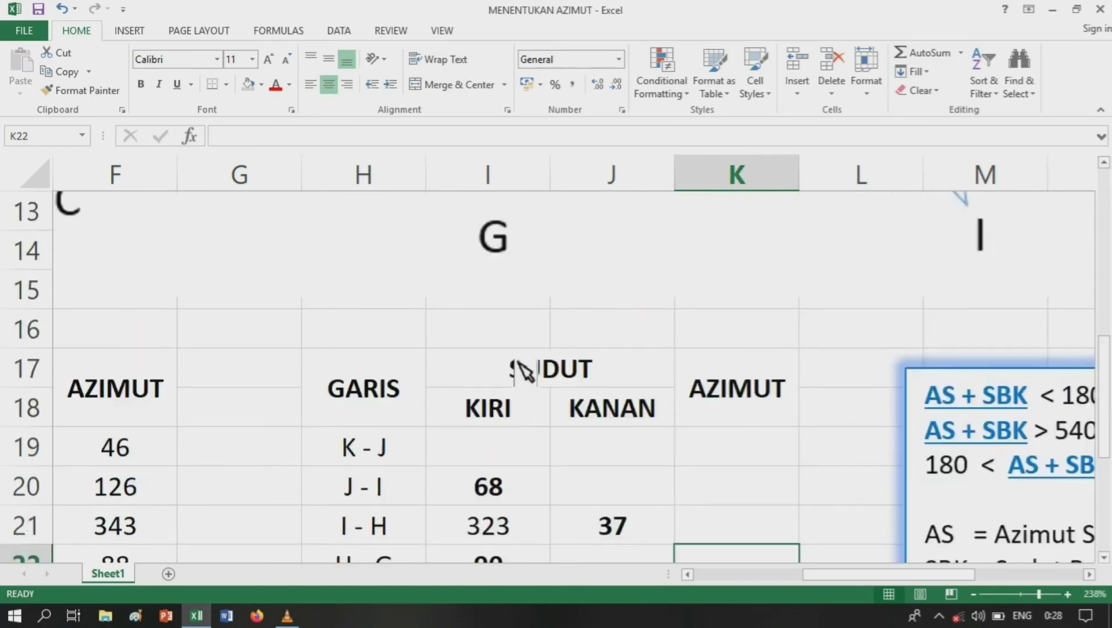
pyautogui.scroll(-1, 522, 367)
pyautogui.scroll(-5, 554, 437)
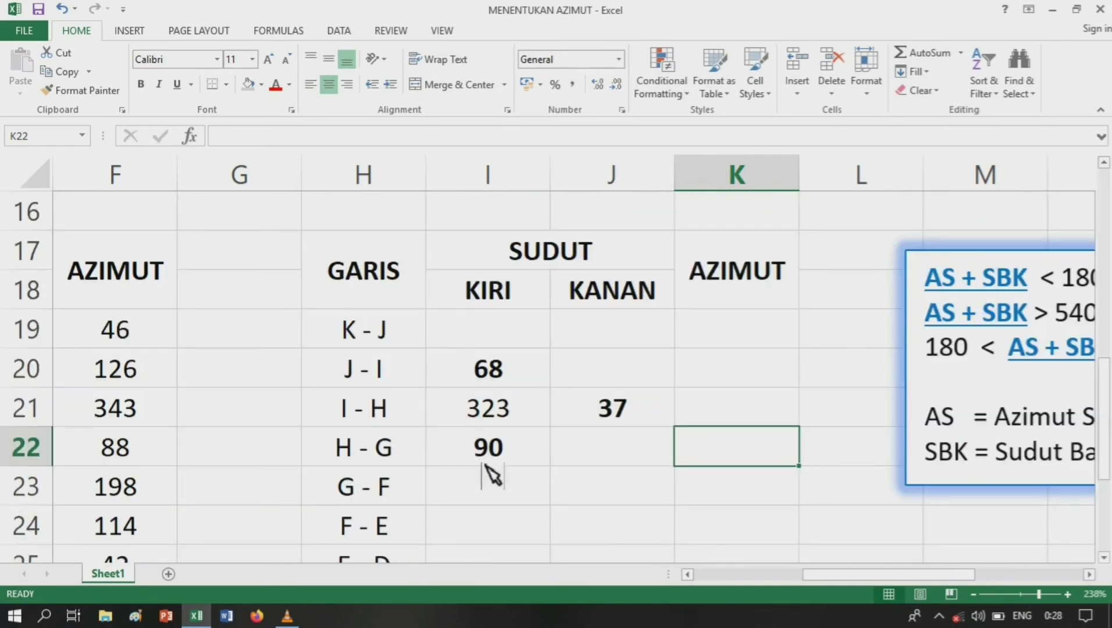
pyautogui.click(594, 486)
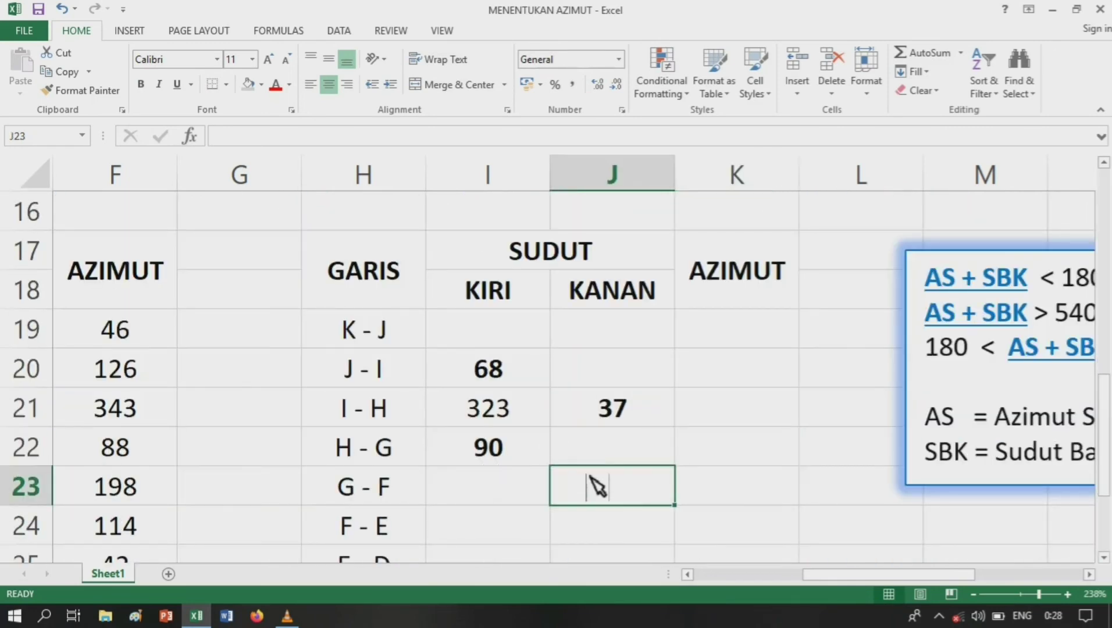
pyautogui.write('108')
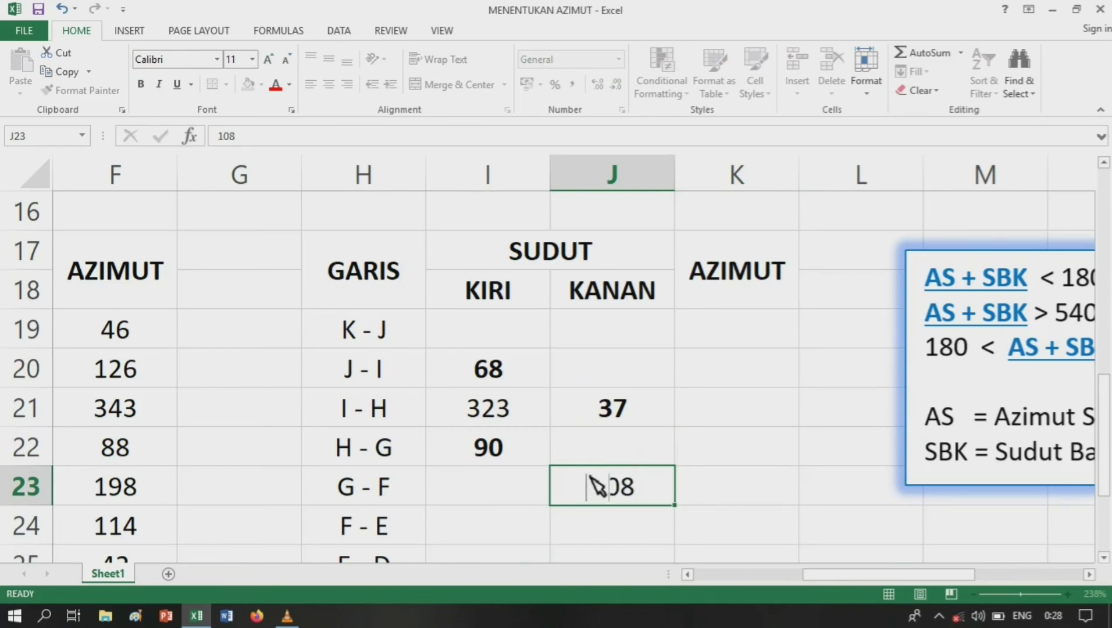
# - Calculate line G - F's KIRI angle in I23 by subtracting its KANAN angle in J23 from 360
pyautogui.press('Left')
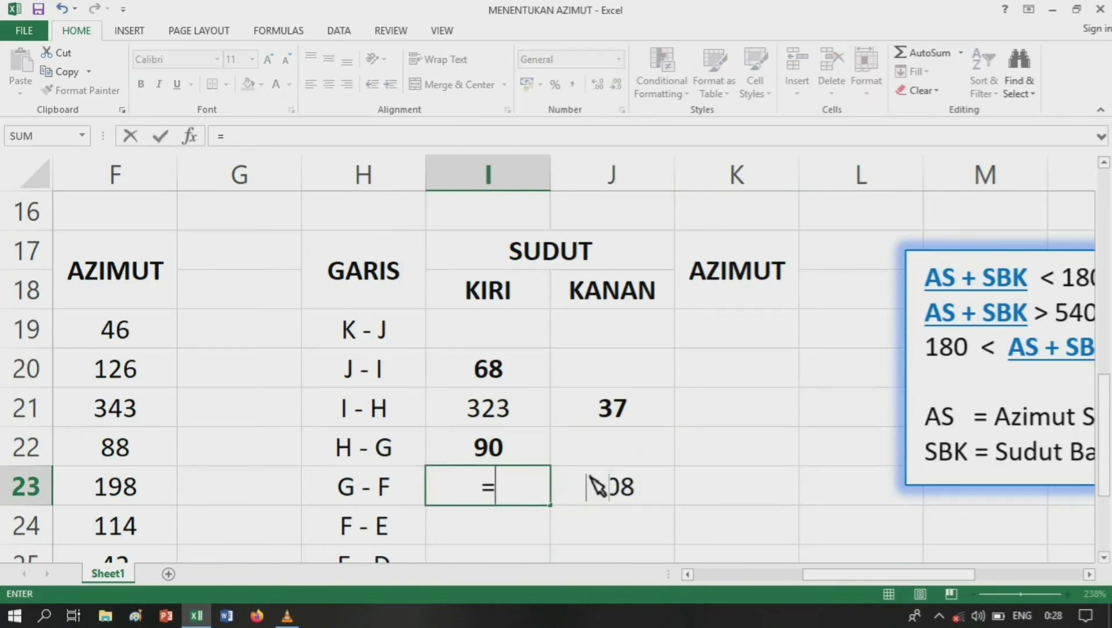
pyautogui.write('=36')
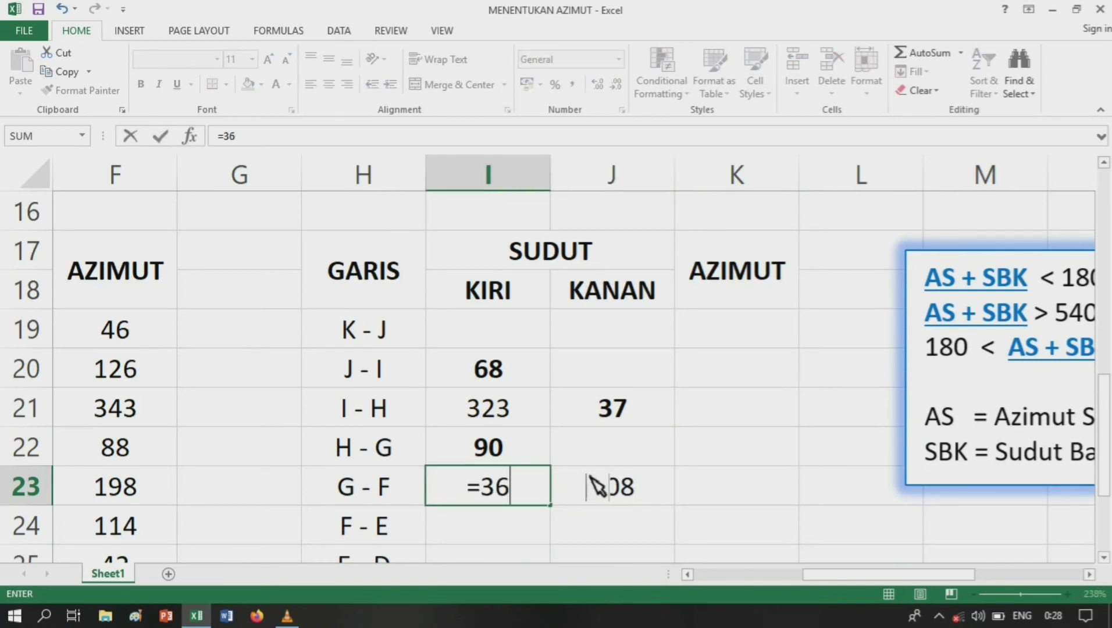
pyautogui.write('0-')
pyautogui.click(596, 486)
pyautogui.press('Return')
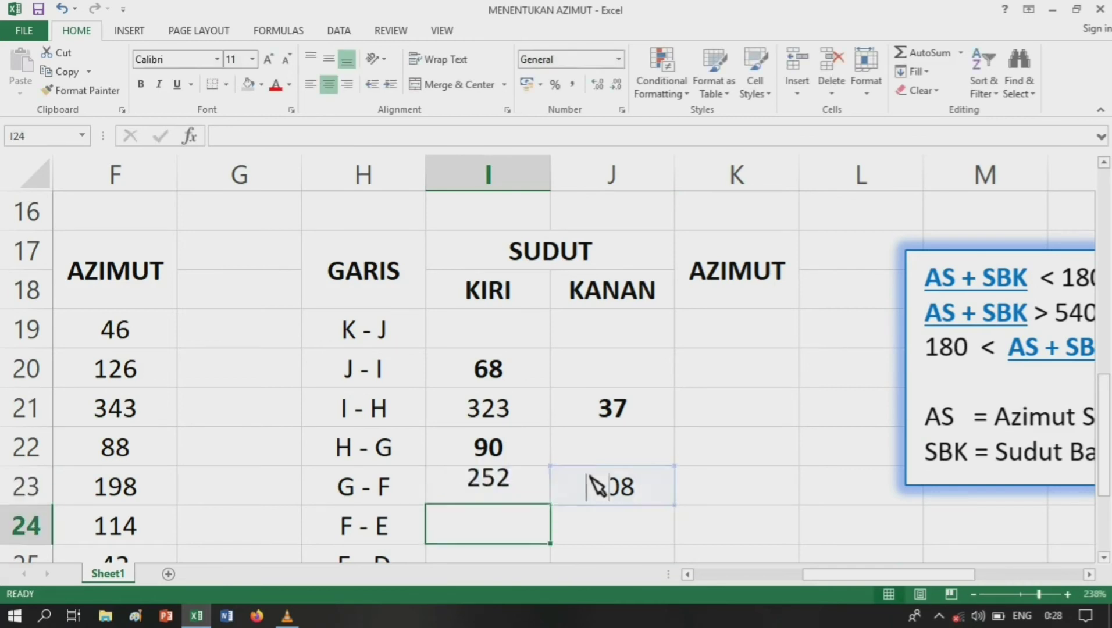
# - Read the angle at point F in the diagram and enter 96 as line F - E's KANAN angle in J24
pyautogui.scroll(3, 558, 459)
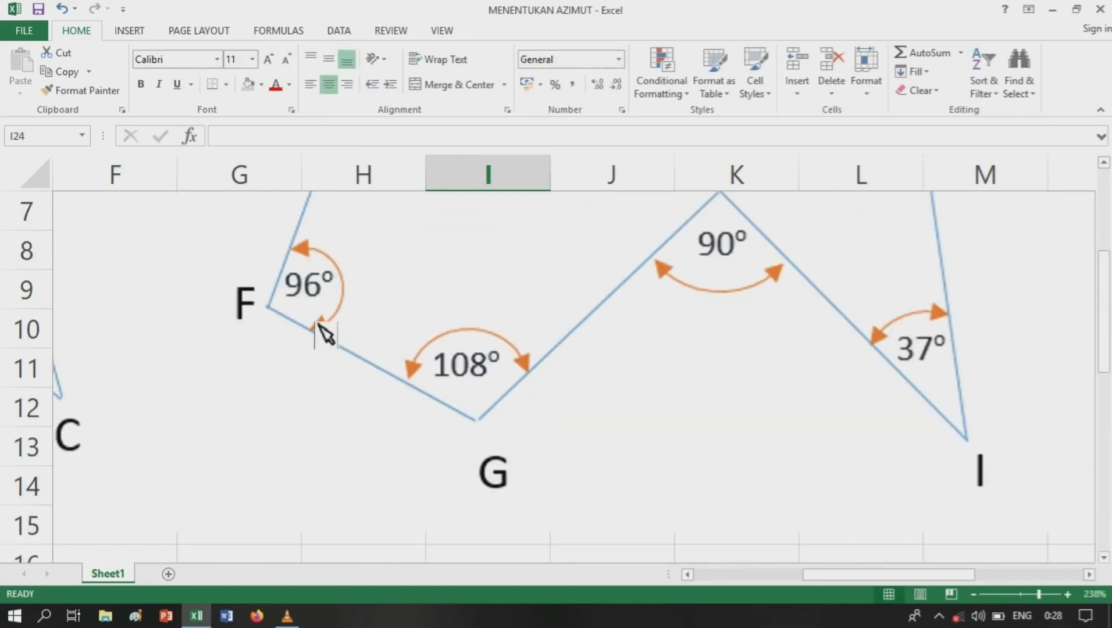
pyautogui.scroll(-3, 323, 314)
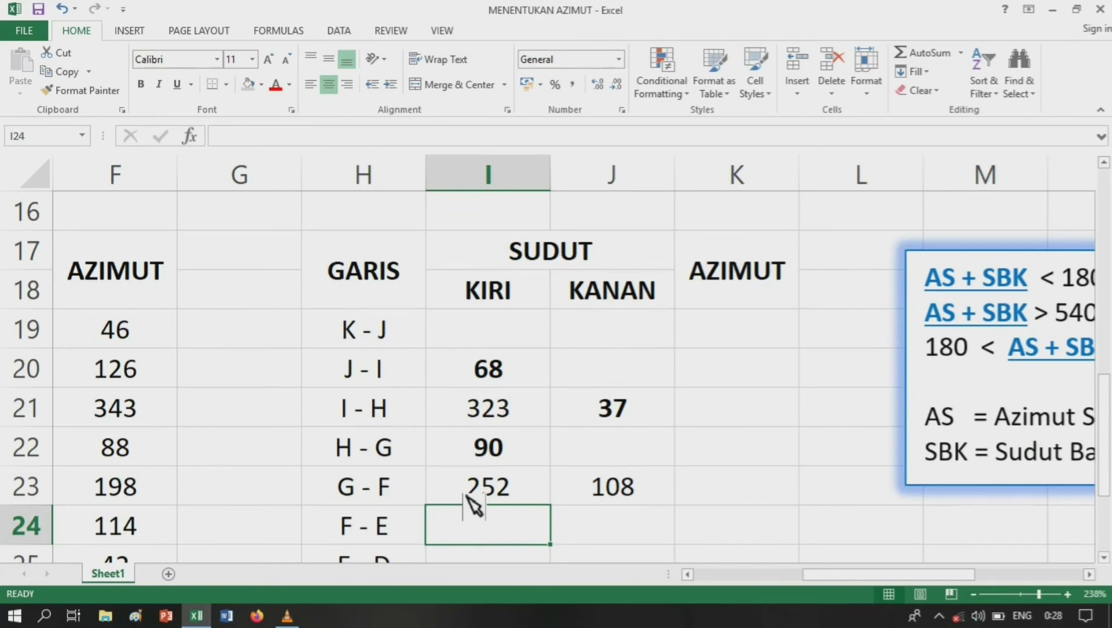
pyautogui.press('Right')
pyautogui.write('9')
# - Calculate line F - E's KIRI angle in I24 by subtracting its KANAN angle in J24 from 360
pyautogui.press('Left')
pyautogui.write('=36')
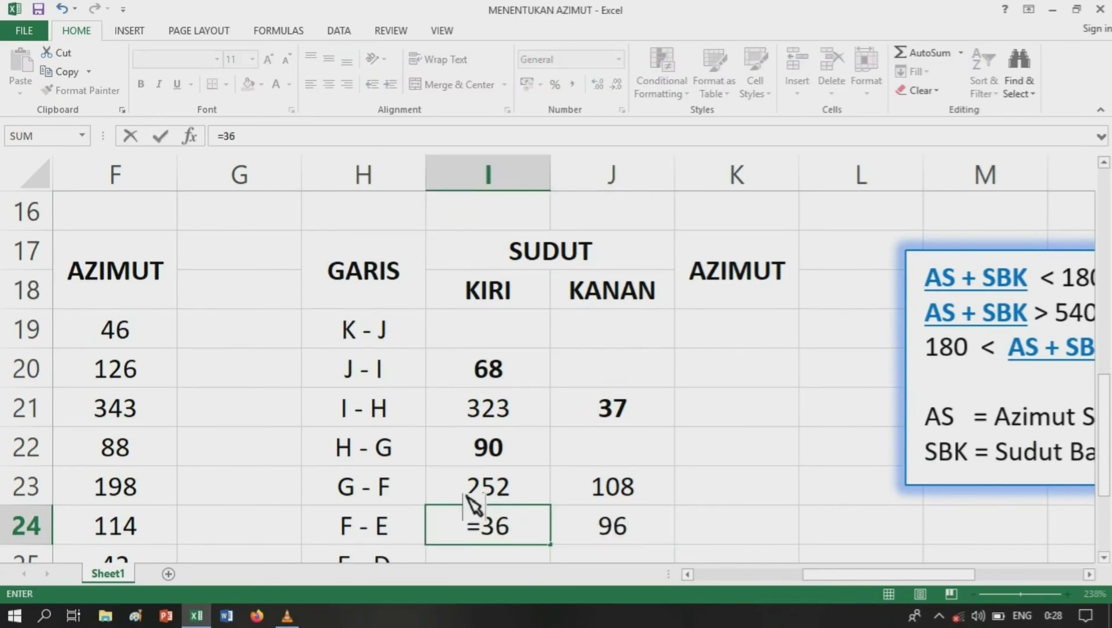
pyautogui.write('0-')
pyautogui.press('Right')
pyautogui.press('Return')
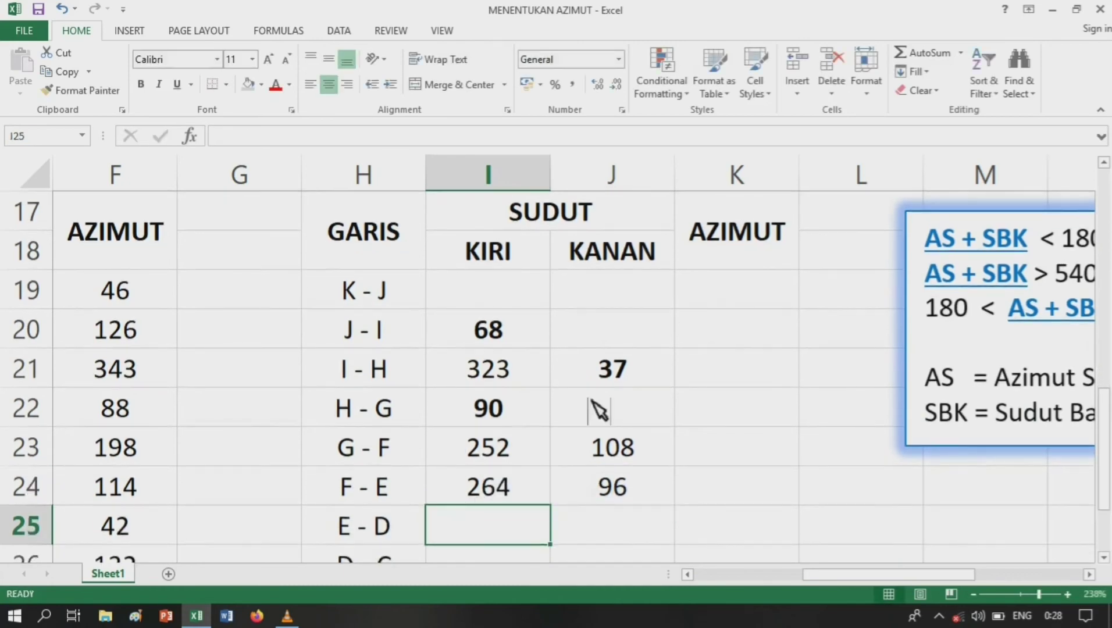
# - Read the angle at point E in the diagram and enter 70 as line E - D's KIRI angle in I25
pyautogui.scroll(5, 439, 405)
pyautogui.scroll(-7, 355, 390)
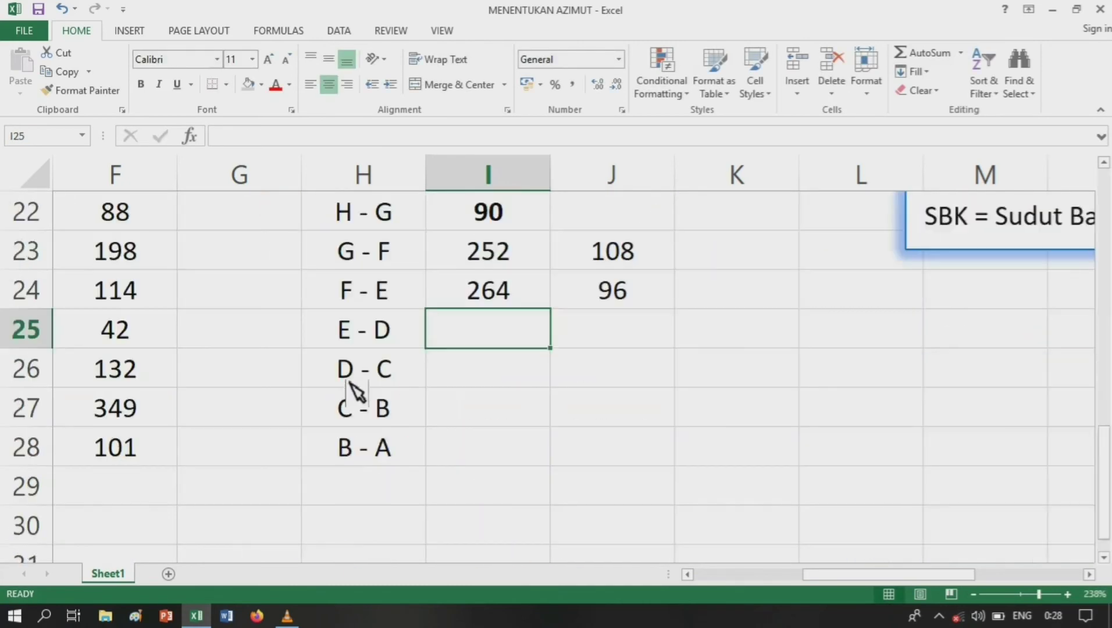
pyautogui.scroll(7, 436, 372)
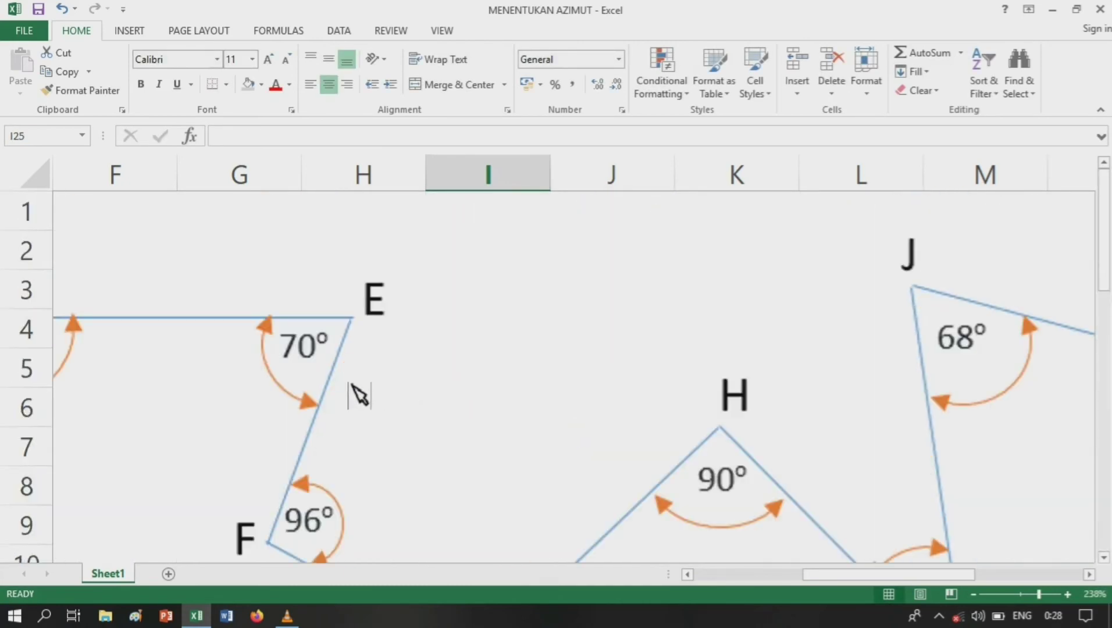
pyautogui.scroll(-2, 319, 364)
pyautogui.scroll(2, 317, 366)
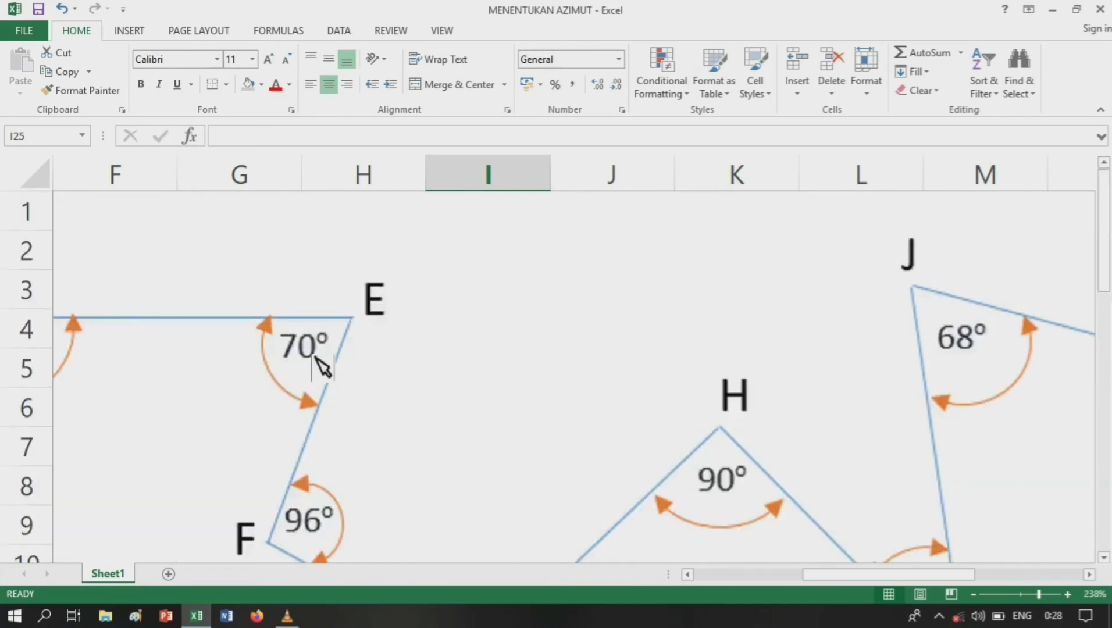
pyautogui.scroll(-5, 378, 401)
pyautogui.scroll(-1, 480, 508)
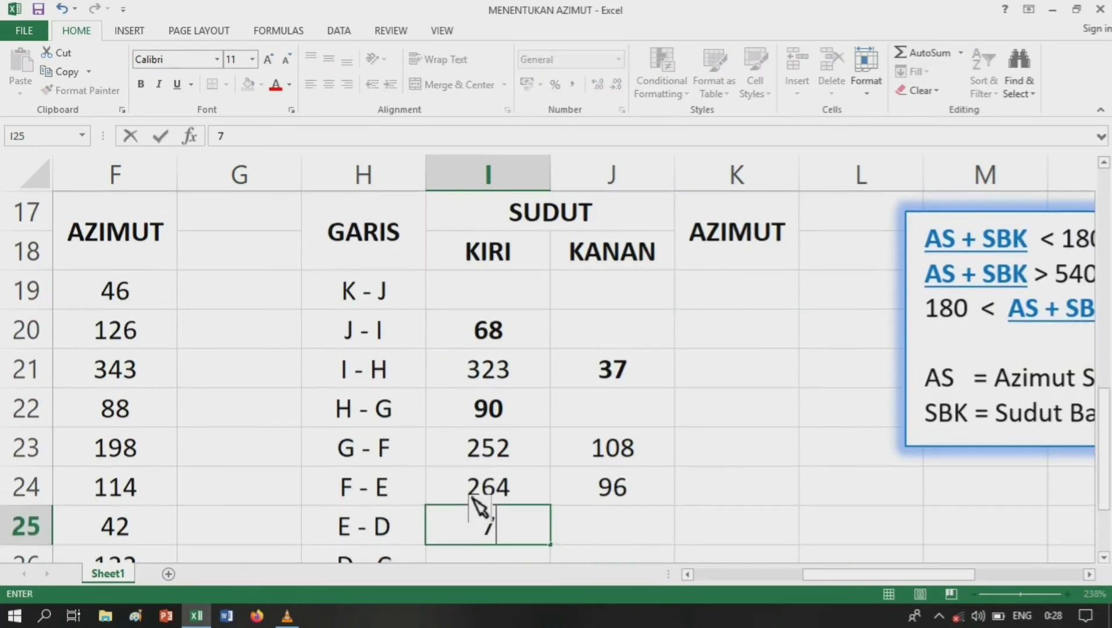
pyautogui.write('70')
pyautogui.click(602, 416)
# - Read the angle at point D in the diagram and enter 75 as line D - C's KIRI angle in I26
pyautogui.scroll(5, 602, 416)
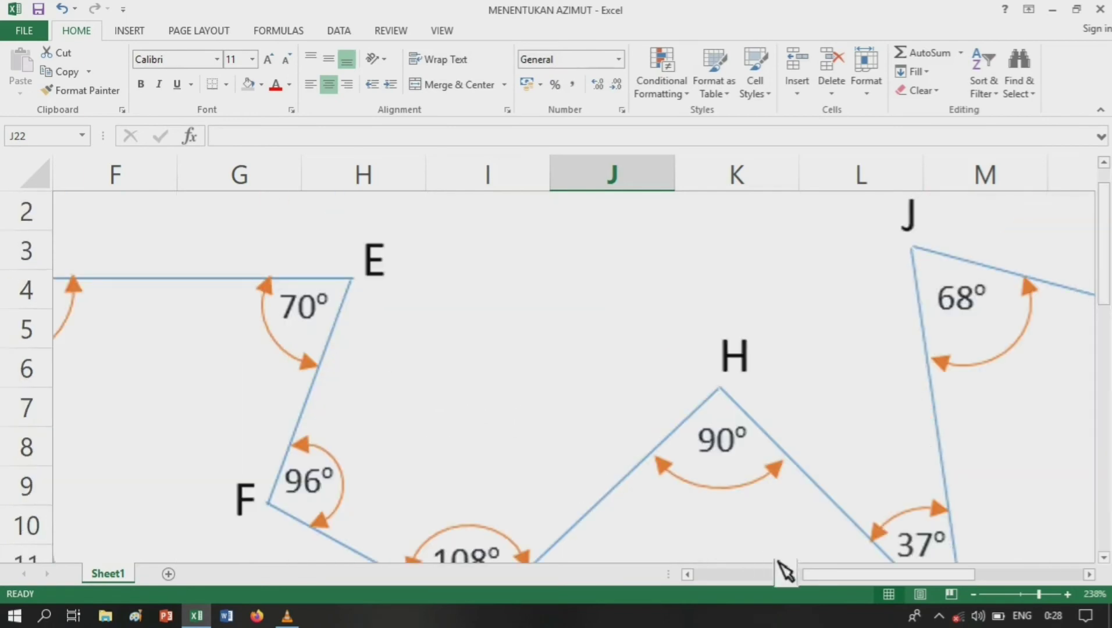
pyautogui.moveTo(837, 575); pyautogui.dragTo(782, 599)
pyautogui.scroll(-2, 514, 405)
pyautogui.scroll(2, 515, 404)
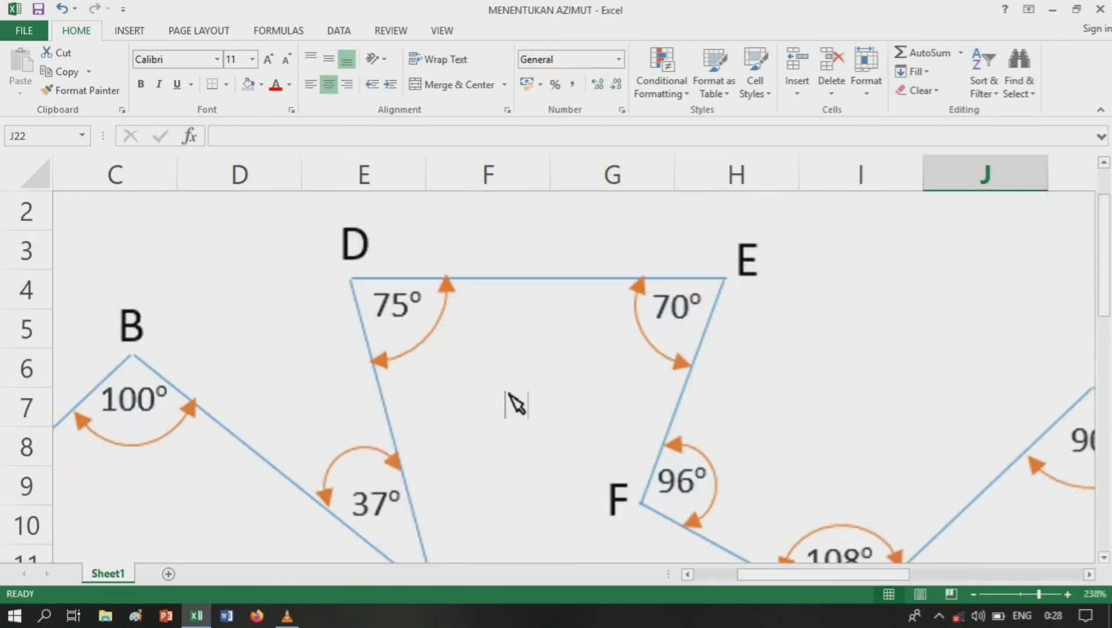
pyautogui.scroll(-6, 516, 404)
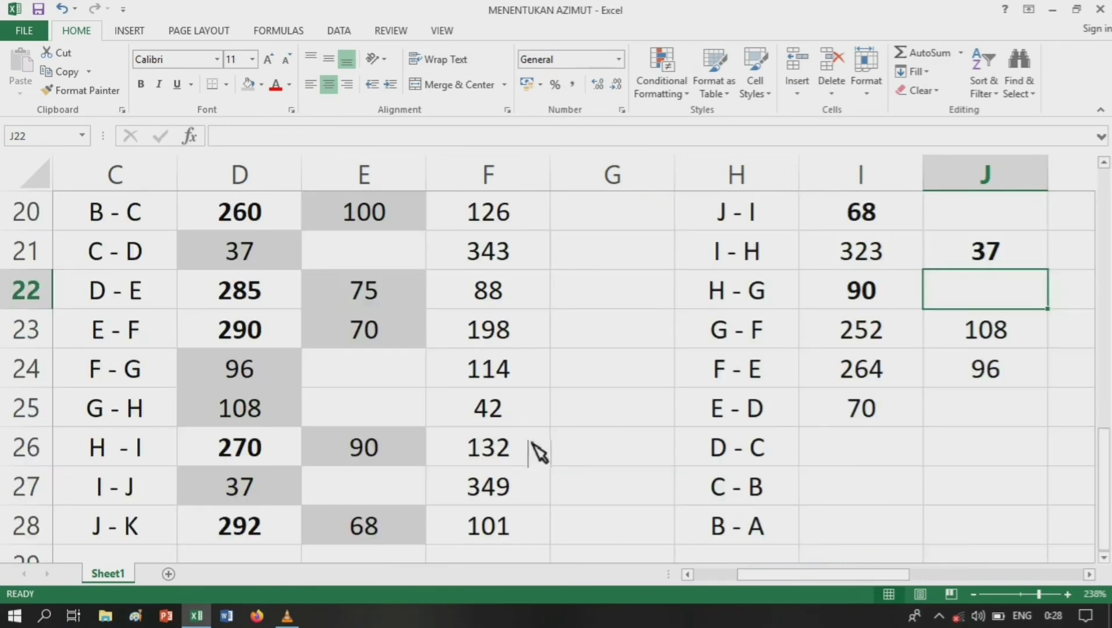
pyautogui.click(846, 458)
pyautogui.write('75')
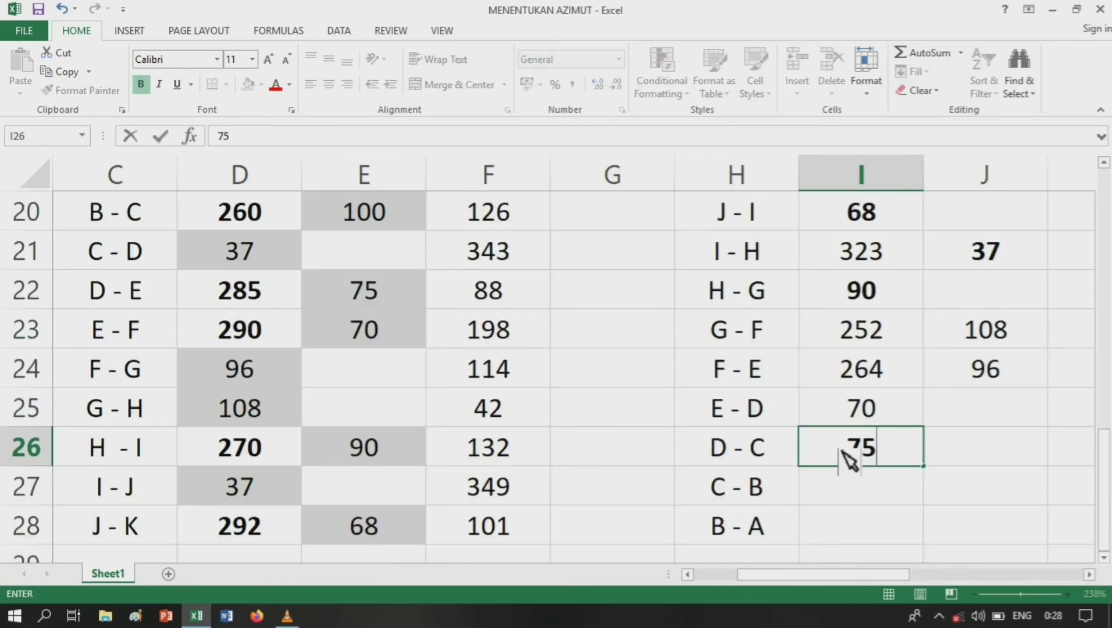
pyautogui.press('Return')
# - Enter 37 as line C - B's KANAN angle in J27 and calculate its KIRI angle in I27 by subtracting J27 from 360
pyautogui.press('Right')
pyautogui.write('3')
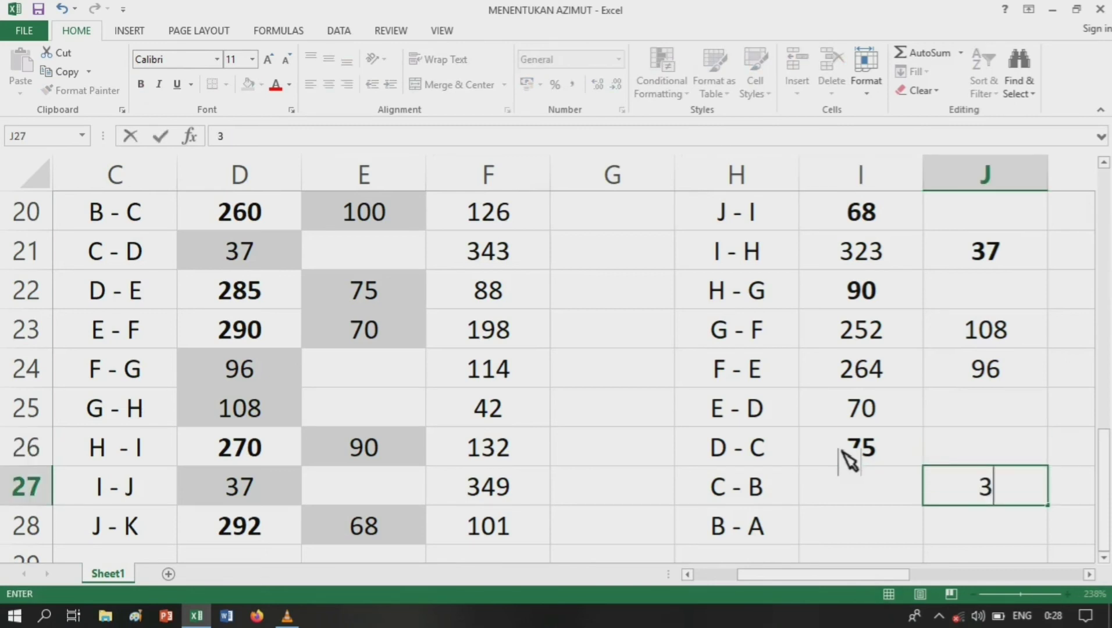
pyautogui.press('Left')
pyautogui.write('=')
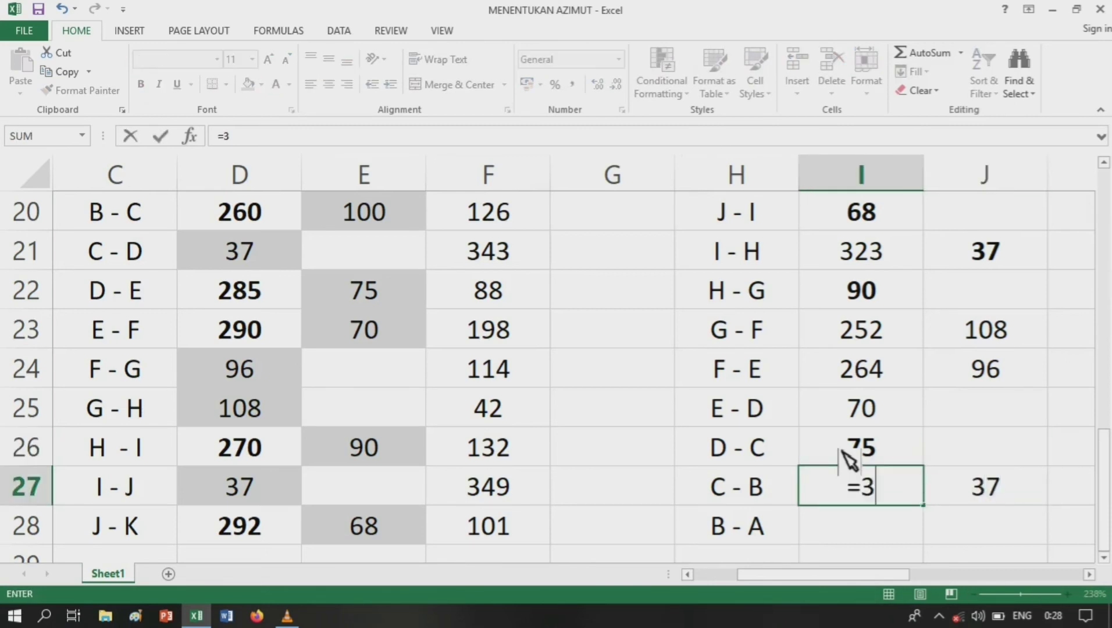
pyautogui.write('360-37')
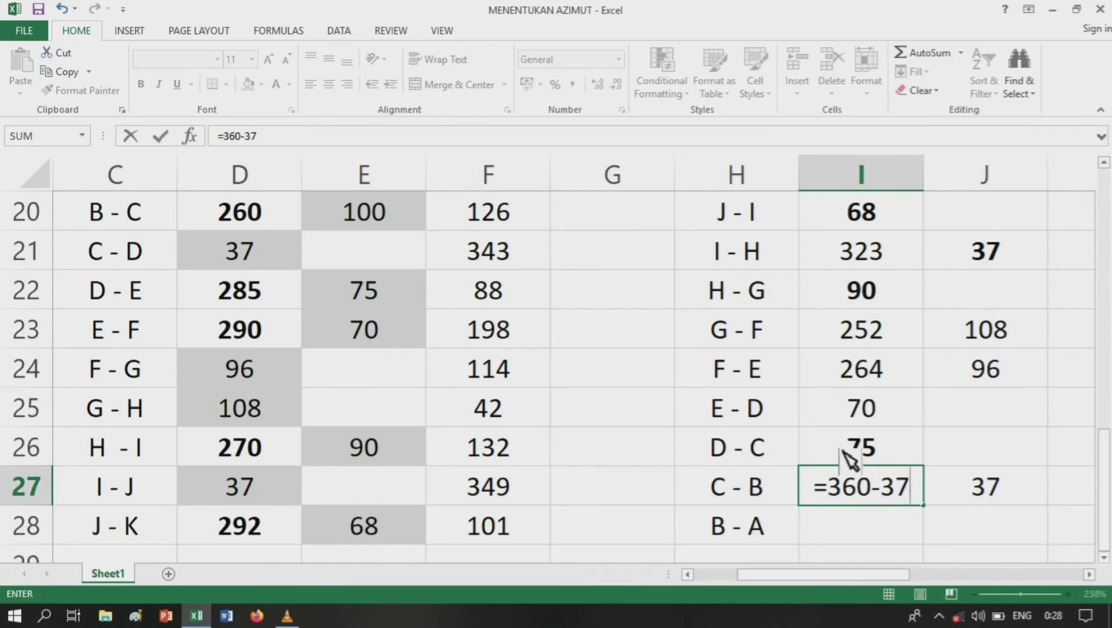
pyautogui.press('BackSpace')
pyautogui.press('BackSpace')
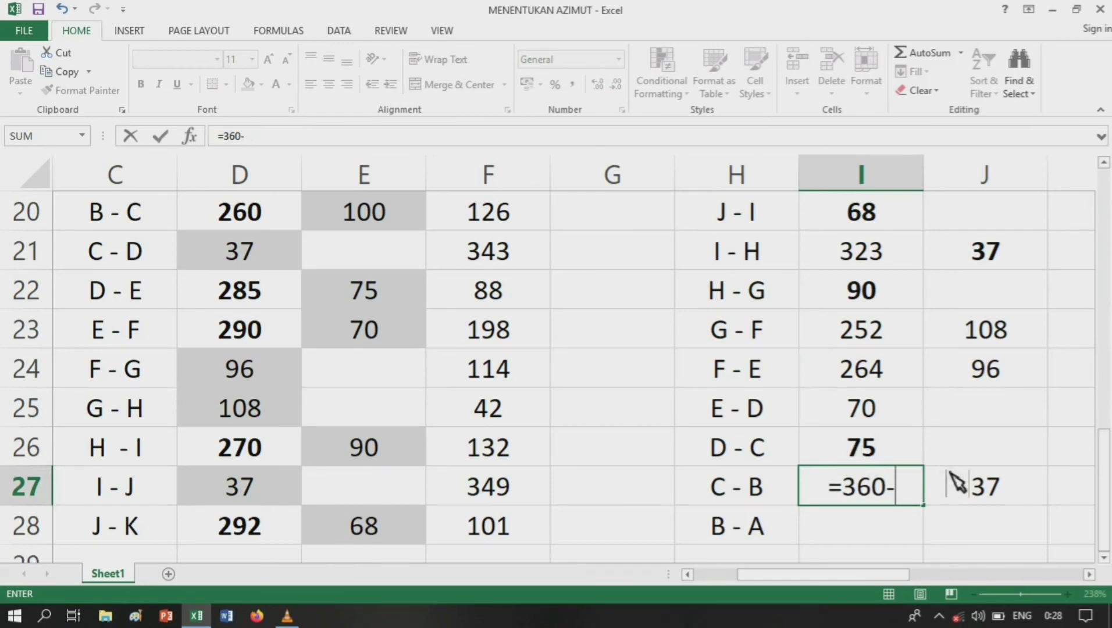
pyautogui.click(978, 491)
pyautogui.press('Return')
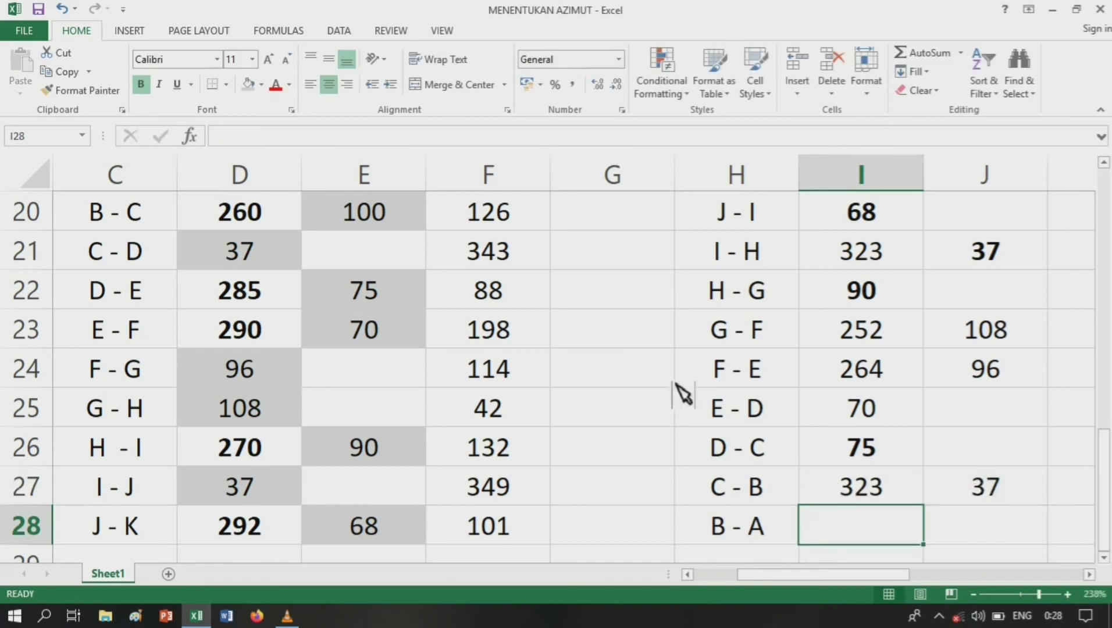
# - Read the angle at point B in the diagram and enter 100 as line B - A's KIRI angle in I28
pyautogui.scroll(3, 637, 411)
pyautogui.scroll(3, 637, 410)
pyautogui.scroll(-1, 634, 409)
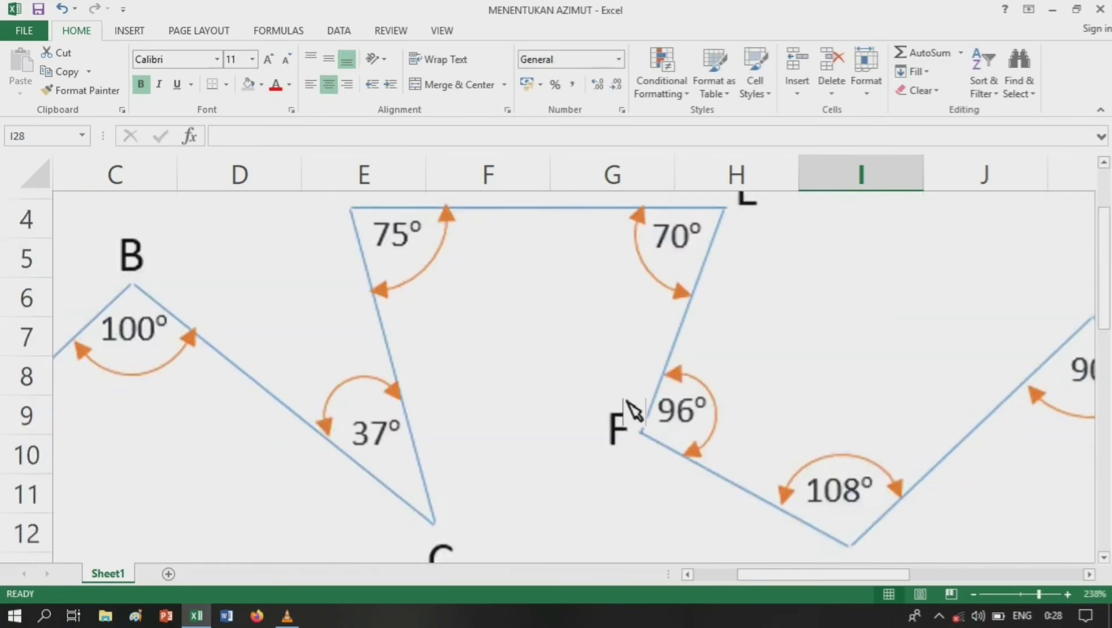
pyautogui.scroll(1, 552, 406)
pyautogui.scroll(-8, 582, 405)
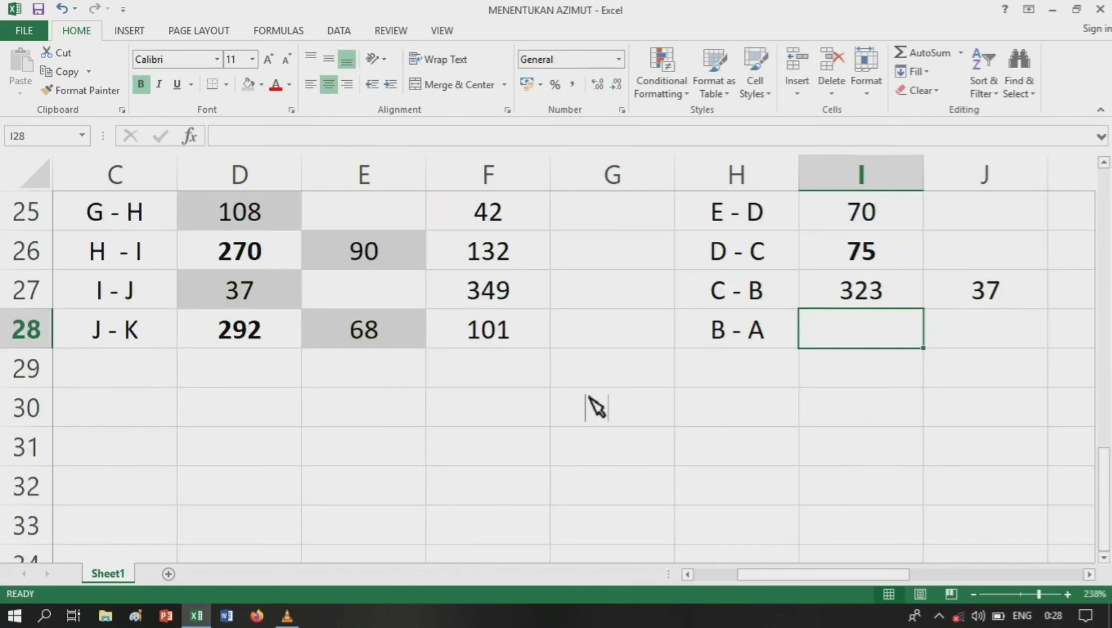
pyautogui.scroll(3, 582, 405)
pyautogui.scroll(4, 523, 395)
pyautogui.scroll(1, 460, 385)
pyautogui.scroll(-2, 459, 385)
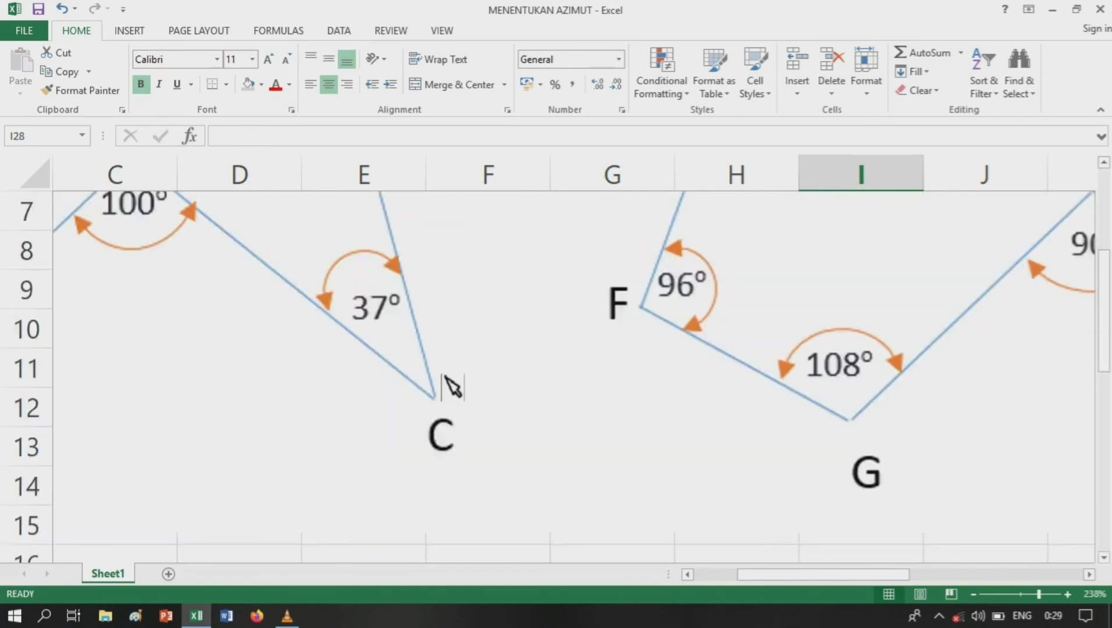
pyautogui.scroll(2, 188, 390)
pyautogui.scroll(-6, 571, 466)
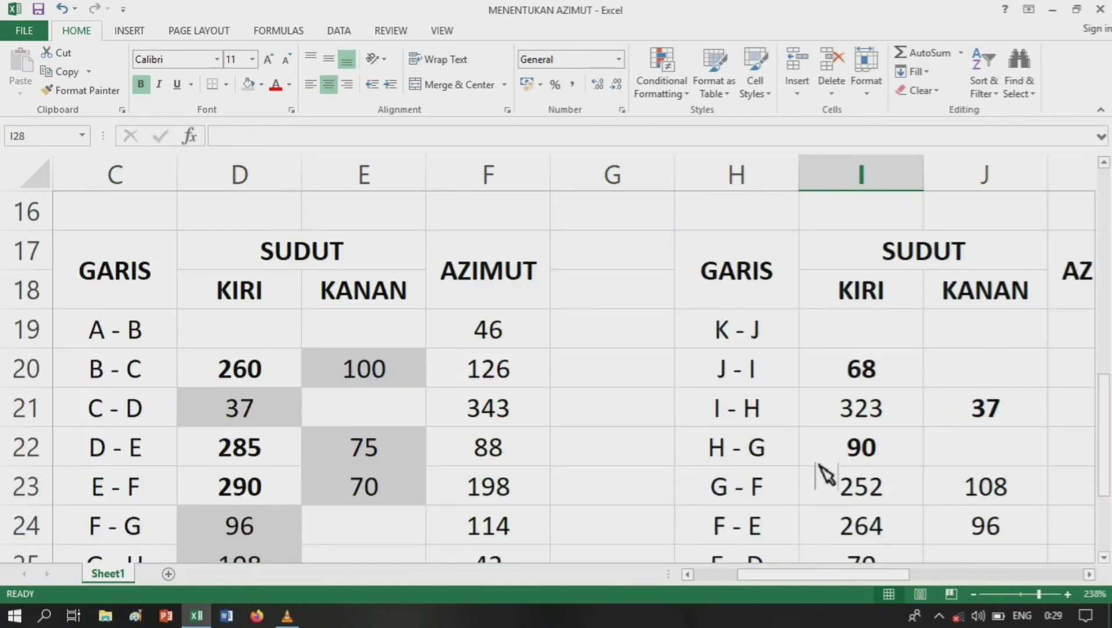
pyautogui.write('100')
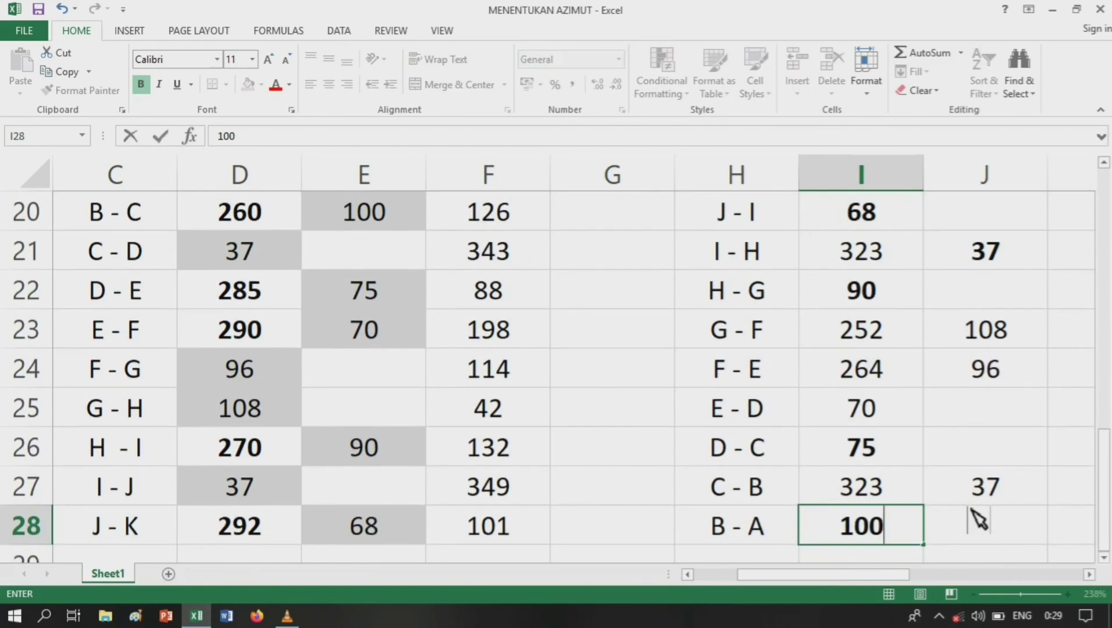
pyautogui.press('Right')
pyautogui.press('Right')
pyautogui.press('Right')
pyautogui.press('Up')
pyautogui.press('Up')
pyautogui.press('Up')
pyautogui.press('Up')
pyautogui.press('Up')
pyautogui.press('Up')
pyautogui.press('Up')
pyautogui.press('Up')
pyautogui.press('Up')
pyautogui.press('Up')
pyautogui.press('Up')
pyautogui.press('Up')
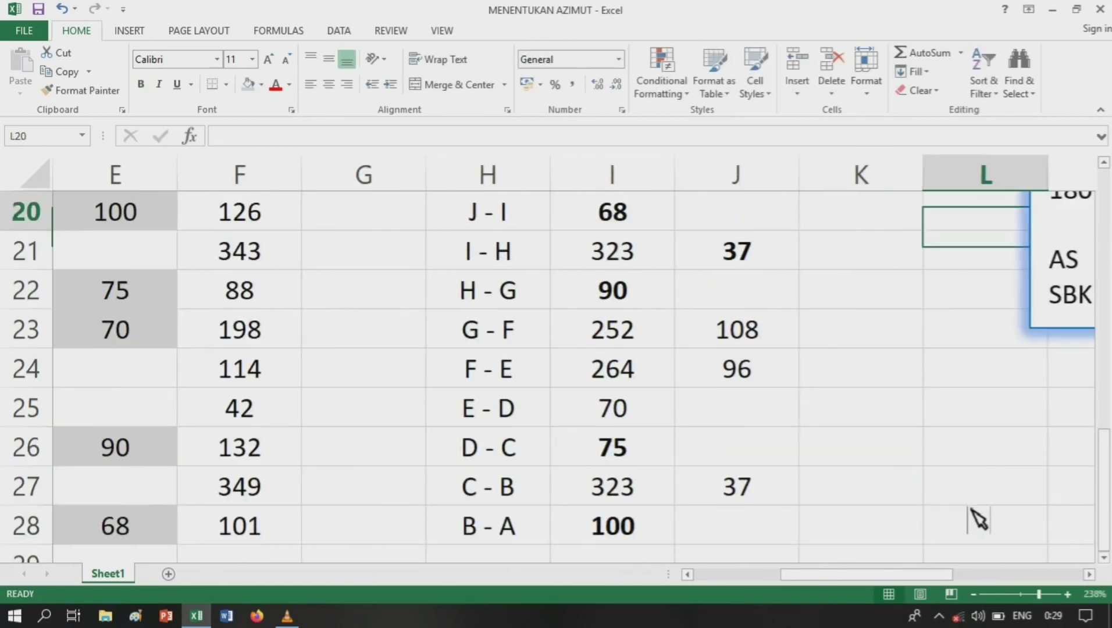
pyautogui.press('Down')
pyautogui.press('Down')
pyautogui.press('Down')
pyautogui.press('Down')
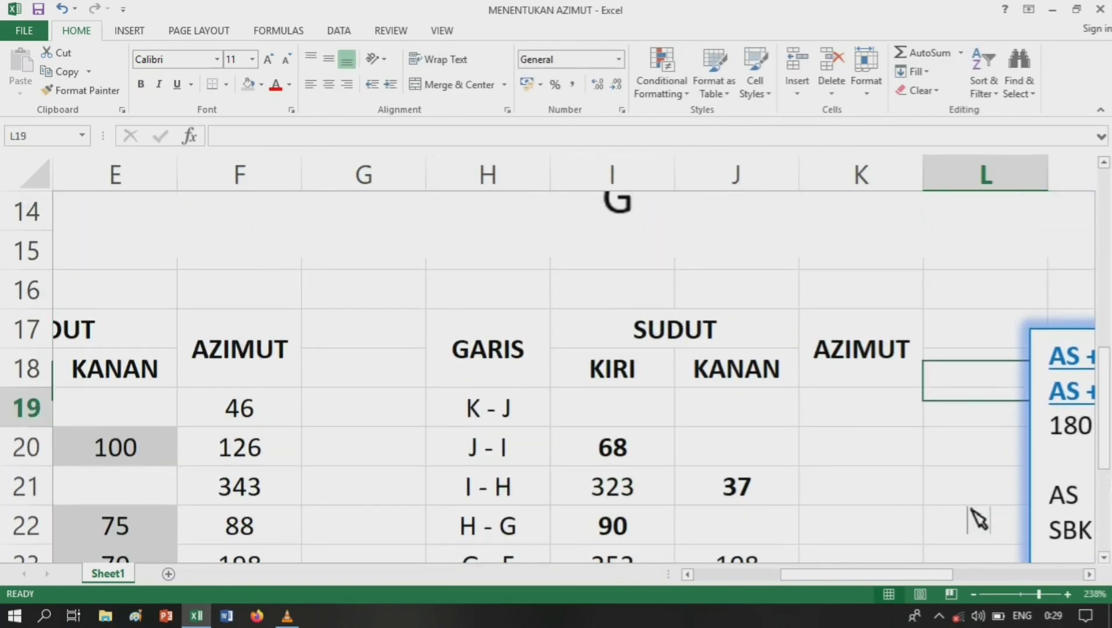
pyautogui.press('Left')
pyautogui.press('Up')
pyautogui.press('Left')
# - Calculate the reverse azimuth of line J - K in F30 by adding 180 to its azimuth in F28
pyautogui.press('Down')
pyautogui.press('Down')
pyautogui.press('Down')
pyautogui.press('Down')
pyautogui.press('Down')
pyautogui.press('Down')
pyautogui.press('Down')
pyautogui.press('Down')
pyautogui.press('Down')
pyautogui.press('Down')
pyautogui.press('Down')
pyautogui.press('Down')
pyautogui.press('Down')
pyautogui.press('Down')
pyautogui.press('Down')
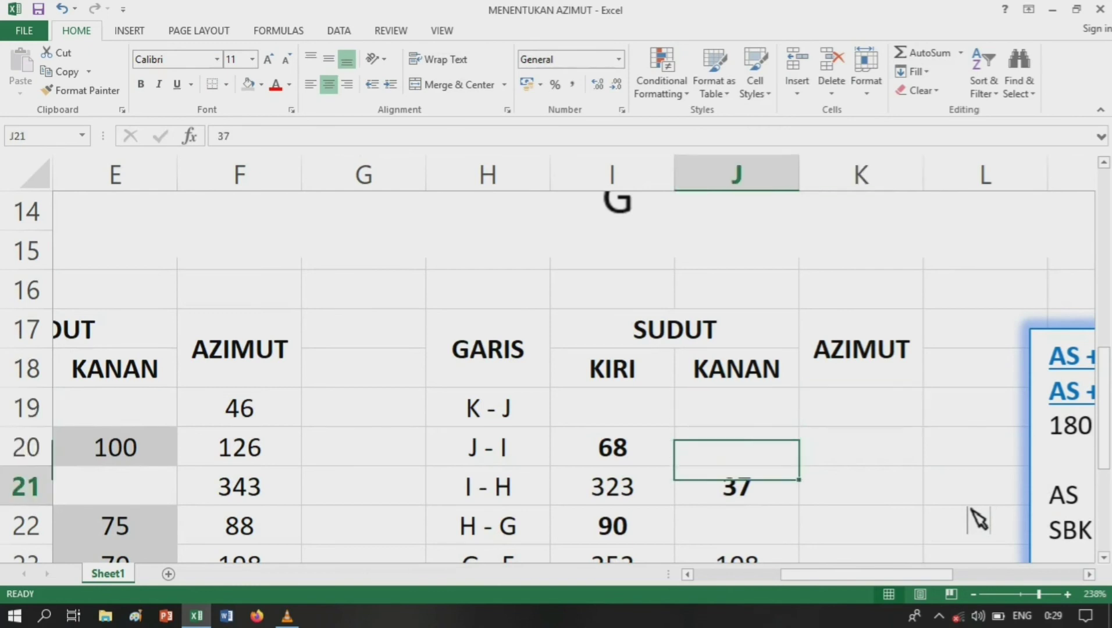
pyautogui.press('Left')
pyautogui.press('Left')
pyautogui.press('Left')
pyautogui.press('Left')
pyautogui.press('Left')
pyautogui.press('Left')
pyautogui.press('Left')
pyautogui.press('Left')
pyautogui.press('Left')
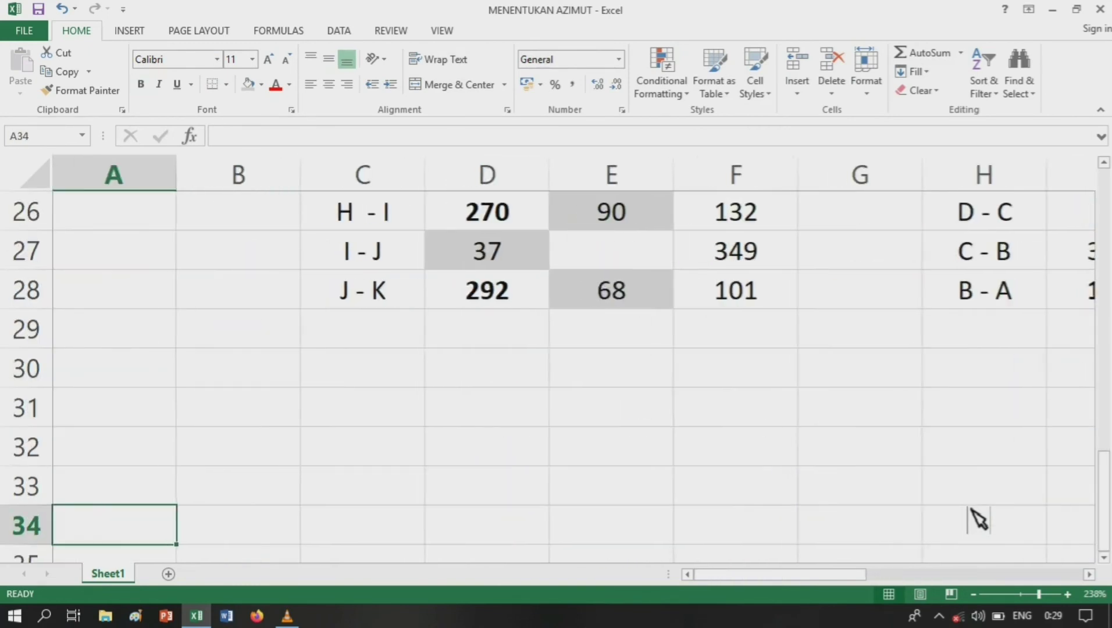
pyautogui.press('Right')
pyautogui.press('Right')
pyautogui.press('Right')
pyautogui.press('Right')
pyautogui.press('Right')
pyautogui.press('Up')
pyautogui.press('Up')
pyautogui.press('Up')
pyautogui.press('Up')
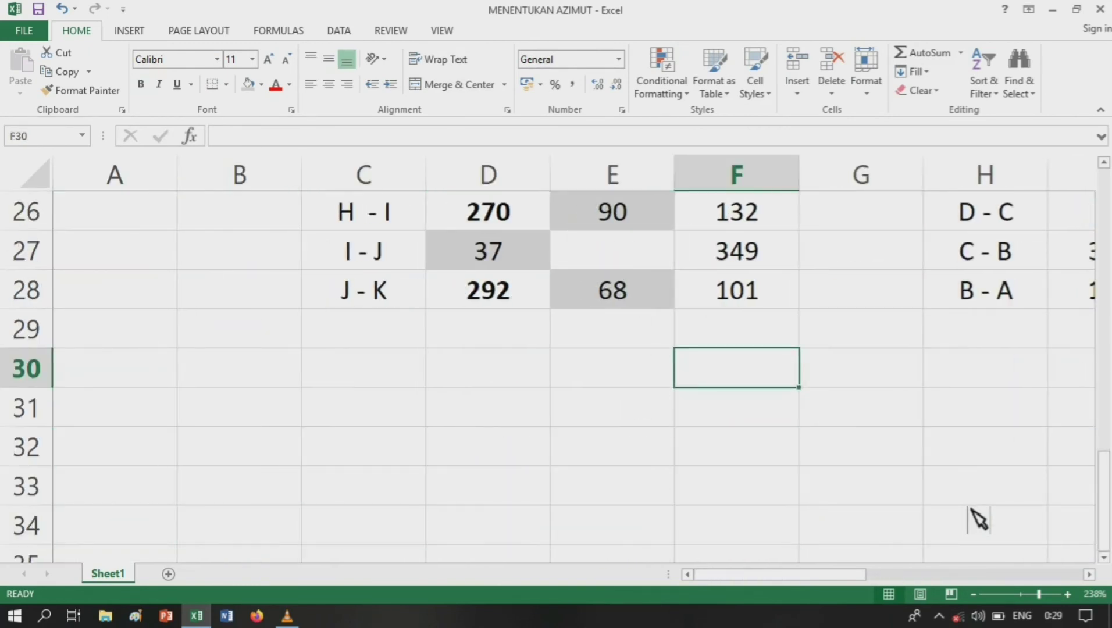
pyautogui.press('Down')
pyautogui.press('Up')
pyautogui.write('=')
pyautogui.press('Up')
pyautogui.press('Up')
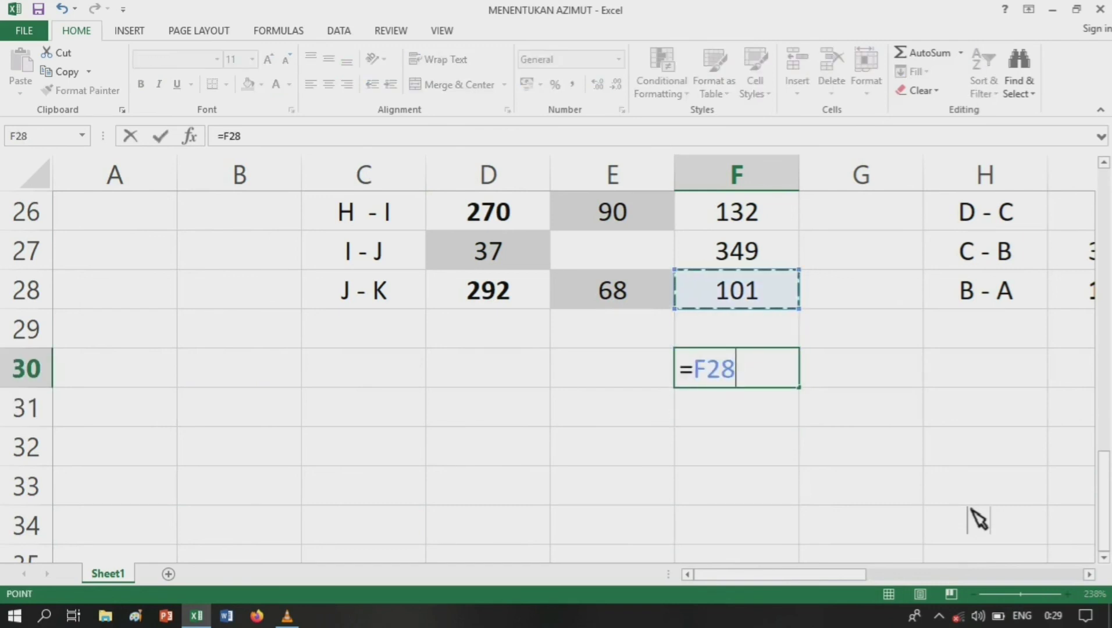
pyautogui.write('+180')
pyautogui.press('Return')
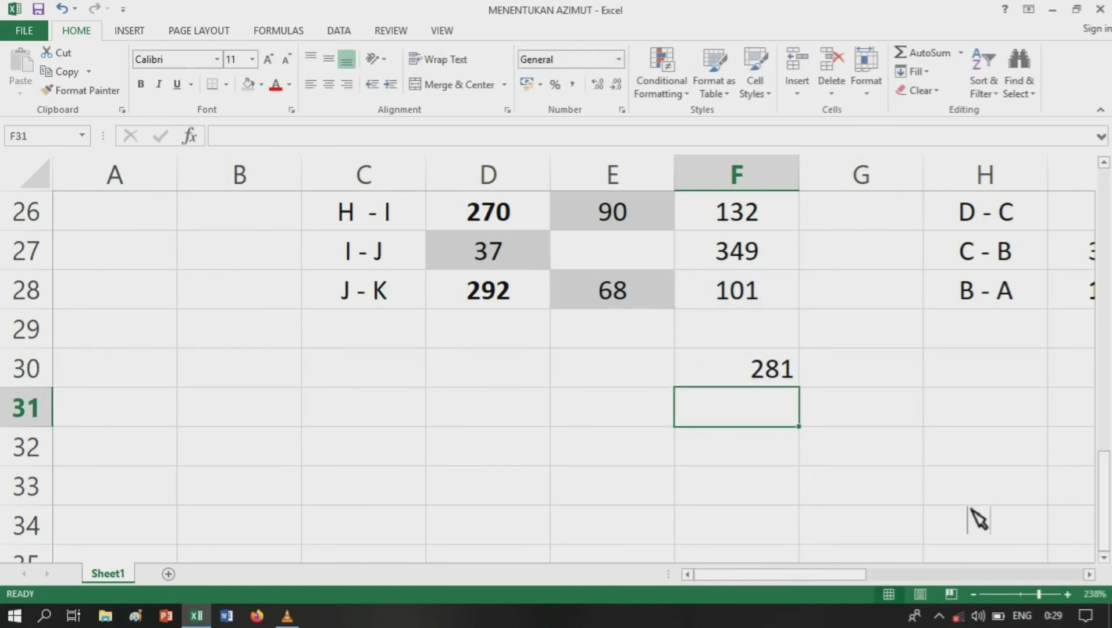
# - Enter 281 as the starting azimuth of line K - J in K19
pyautogui.press('Up')
pyautogui.press('Right')
pyautogui.press('Right')
pyautogui.press('Right')
pyautogui.press('Right')
pyautogui.press('Right')
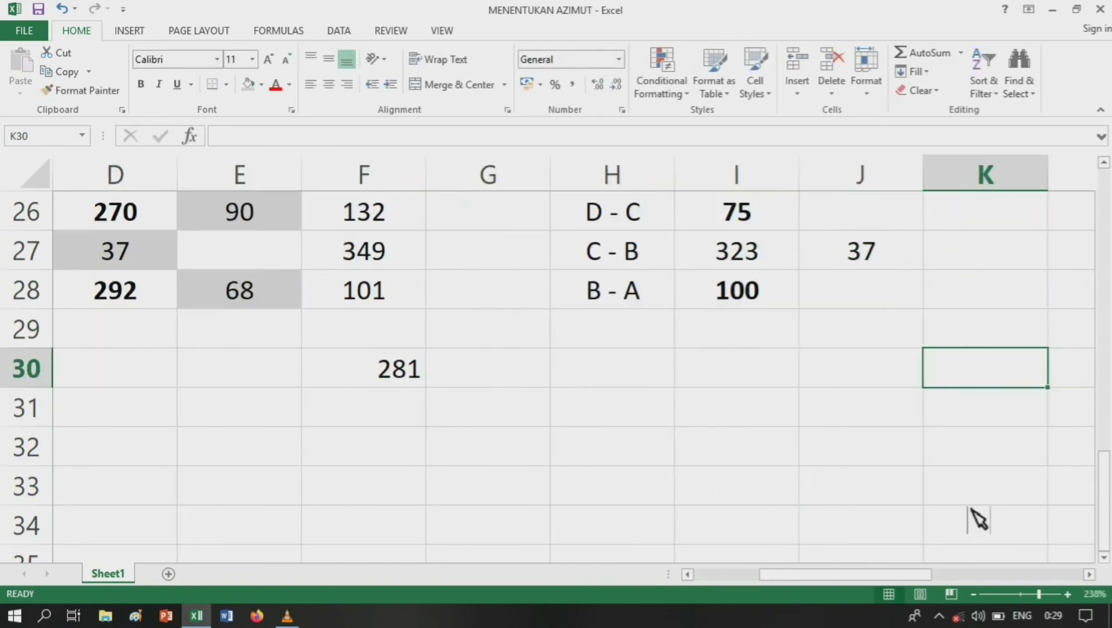
pyautogui.press('Up')
pyautogui.press('Up')
pyautogui.press('Up')
pyautogui.press('Up')
pyautogui.press('Up')
pyautogui.press('Up')
pyautogui.press('Up')
pyautogui.press('Up')
pyautogui.press('Up')
pyautogui.press('Up')
pyautogui.press('Up')
pyautogui.press('Up')
pyautogui.press('Up')
pyautogui.press('Up')
pyautogui.press('Down')
pyautogui.press('Down')
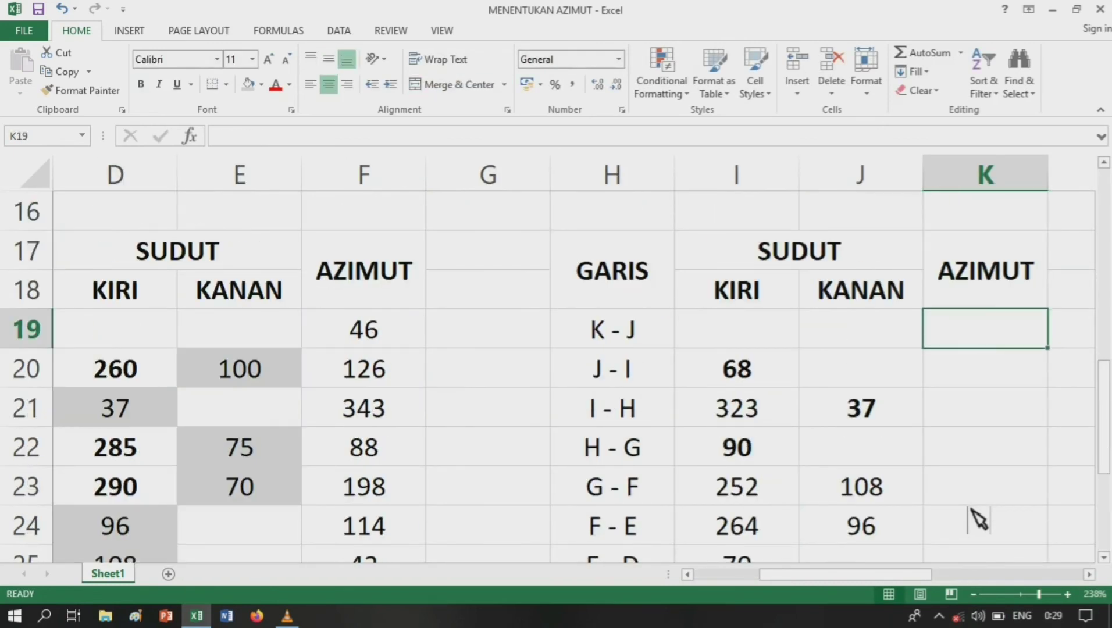
pyautogui.write('281')
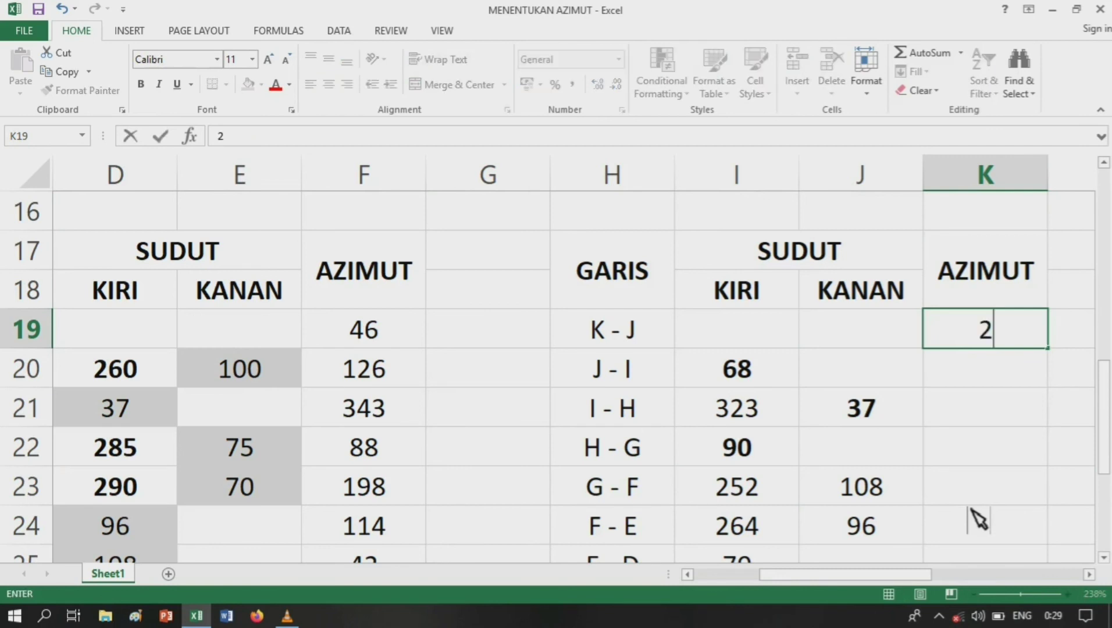
# - Confirm line K - J's azimuth and enter the sum of K19 and I20 in K20 for line J - I
pyautogui.press('Return')
pyautogui.press('Right')
pyautogui.press('Right')
pyautogui.press('Left')
pyautogui.press('Left')
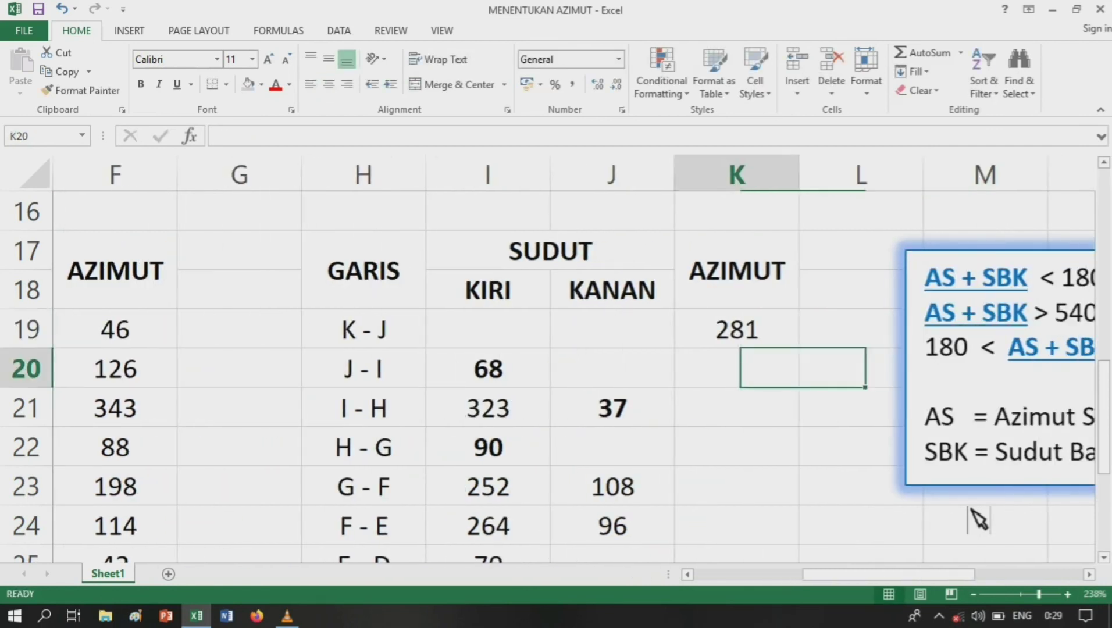
pyautogui.write('=')
pyautogui.press('Up')
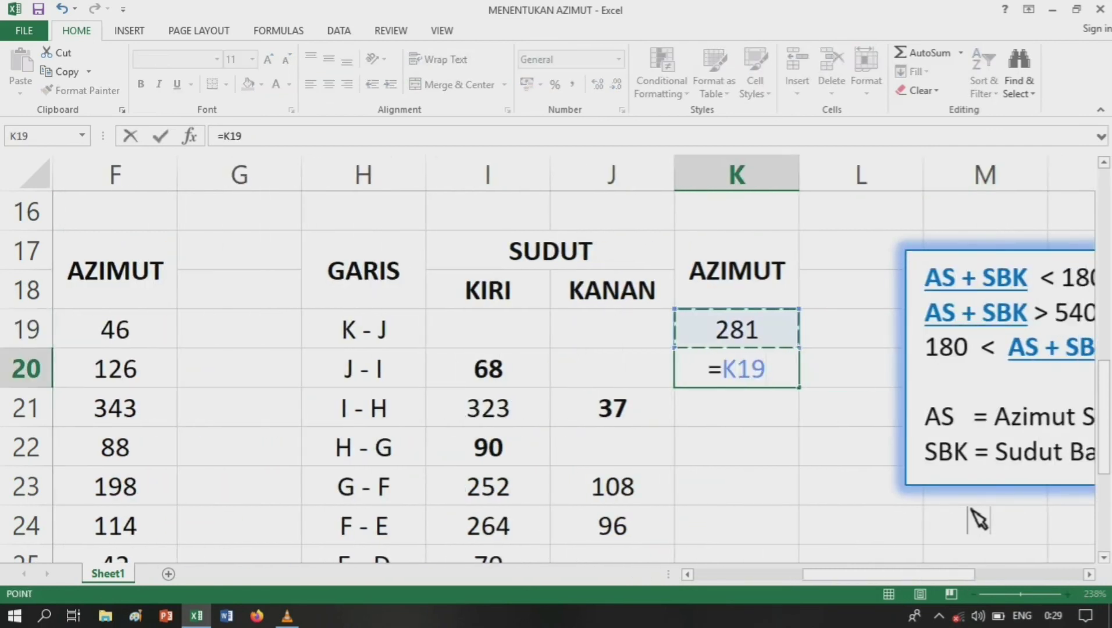
pyautogui.write('+')
pyautogui.press('Left')
pyautogui.press('Left')
pyautogui.press('Return')
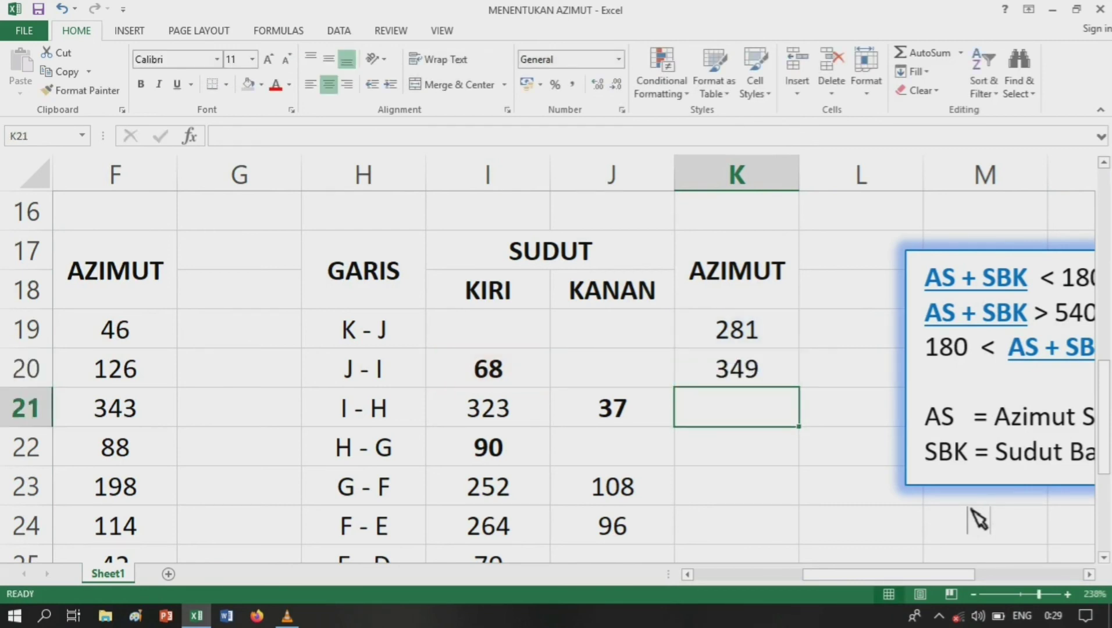
# - Complete line J - I's azimuth formula in K20 by subtracting 180 from the sum
pyautogui.press('Up')
pyautogui.press('F2')
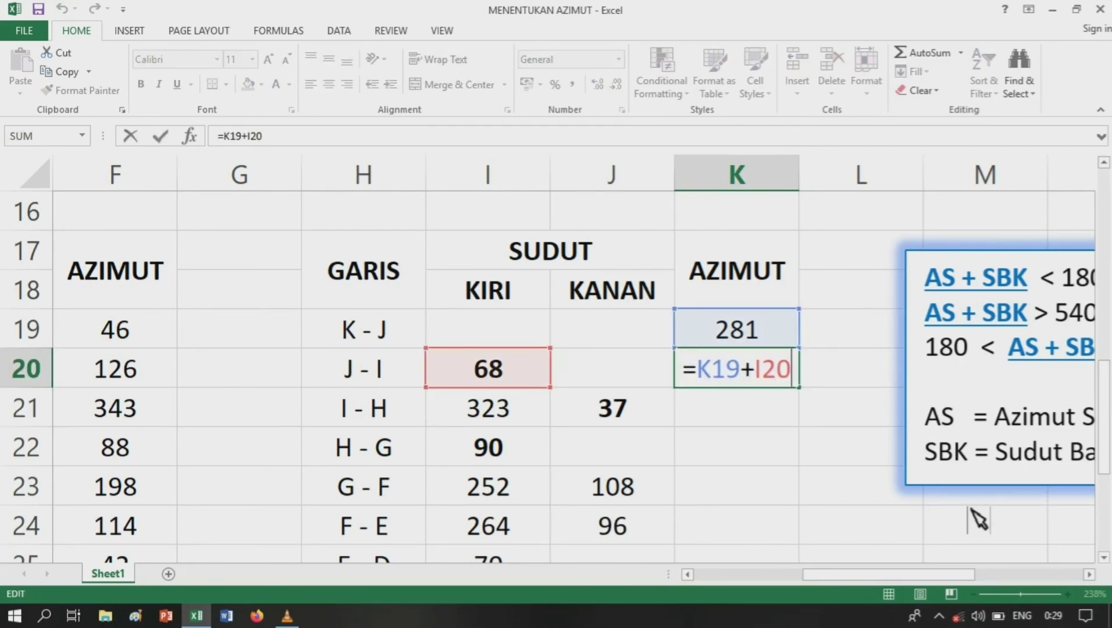
pyautogui.write('-180')
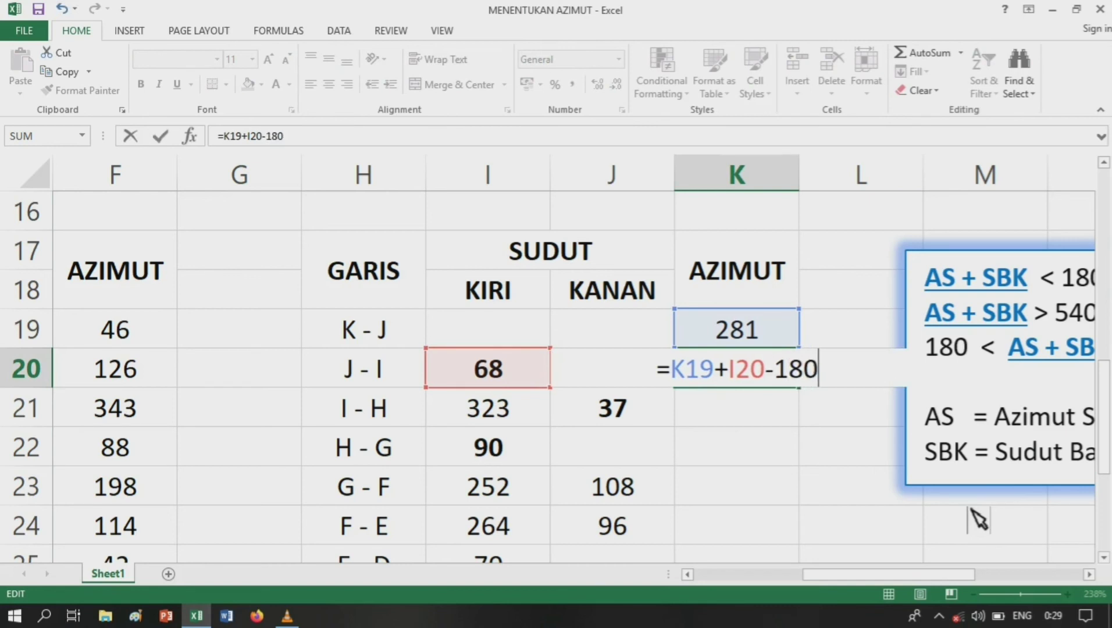
pyautogui.press('Return')
pyautogui.press('Down')
pyautogui.press('Right')
pyautogui.press('Up')
pyautogui.press('Left')
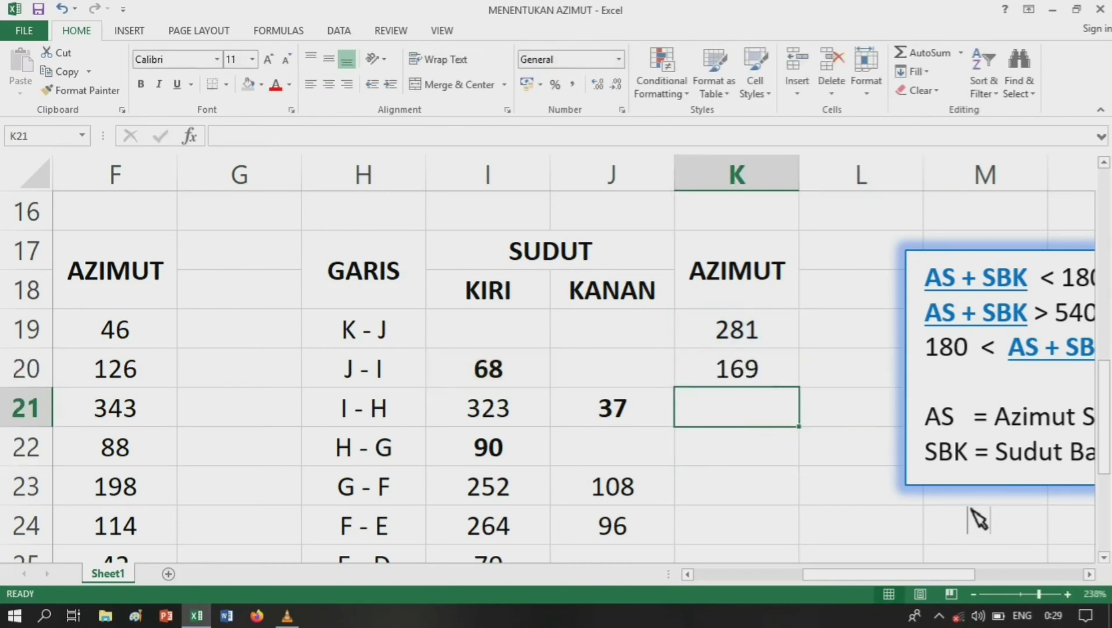
# - Calculate line I - H's azimuth in K21 as K20 plus I21 minus 180
pyautogui.write('=')
pyautogui.press('Up')
pyautogui.write('+')
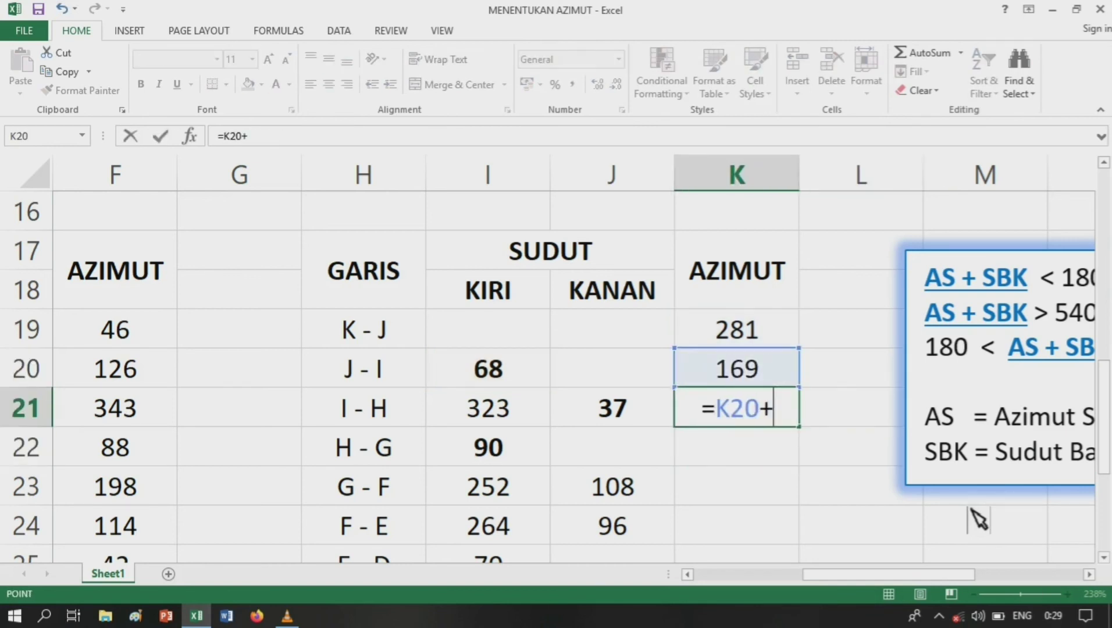
pyautogui.press('Left')
pyautogui.press('Left')
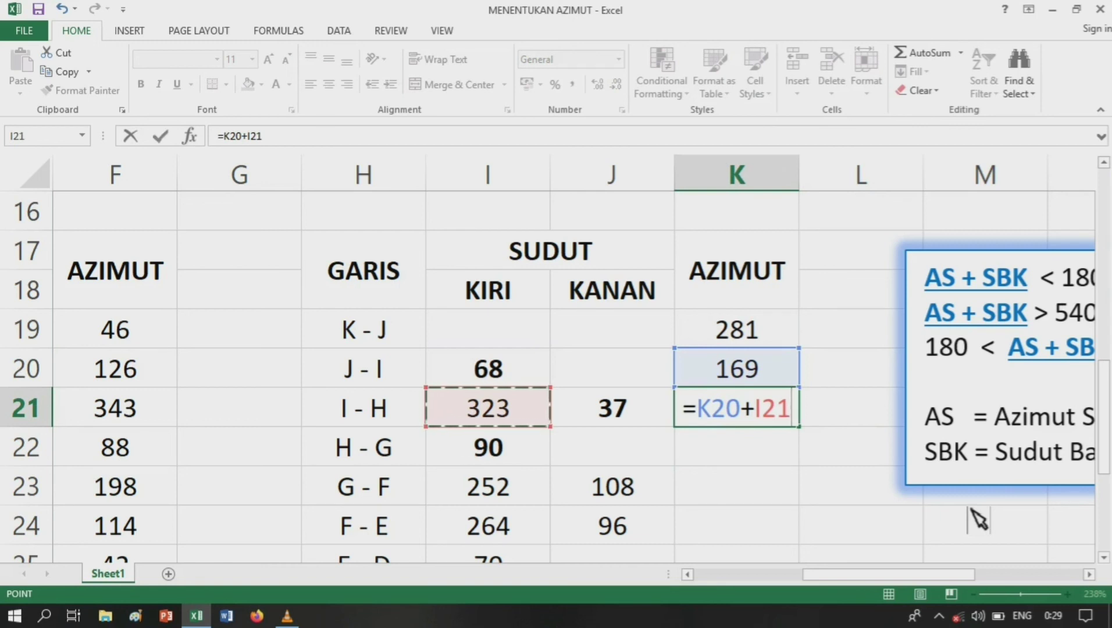
pyautogui.press('Return')
pyautogui.press('Up')
pyautogui.press('F2')
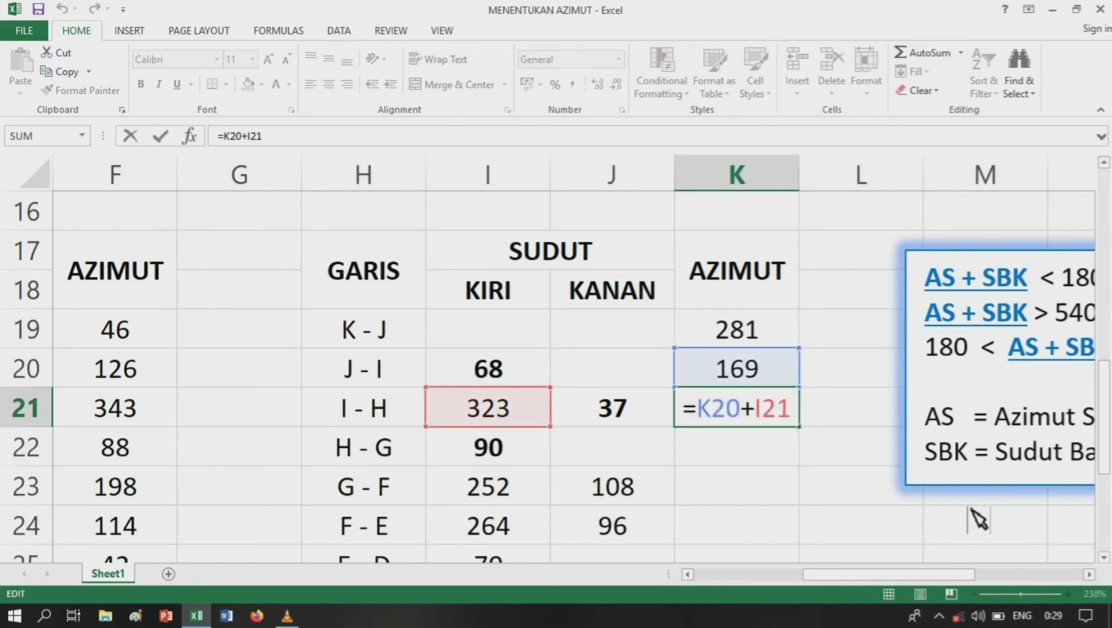
pyautogui.write('-180')
pyautogui.press('Return')
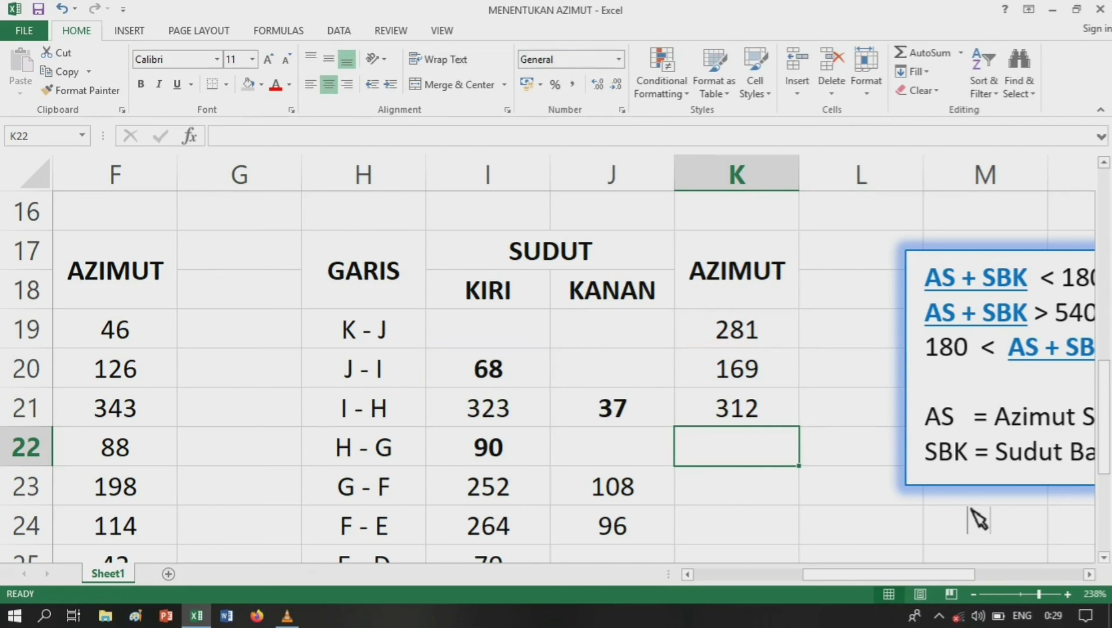
# - Enter the sum of K21 and I22 in K22 and fill the formula down through line B - A in K28
pyautogui.write('=')
pyautogui.press('Up')
pyautogui.write('+')
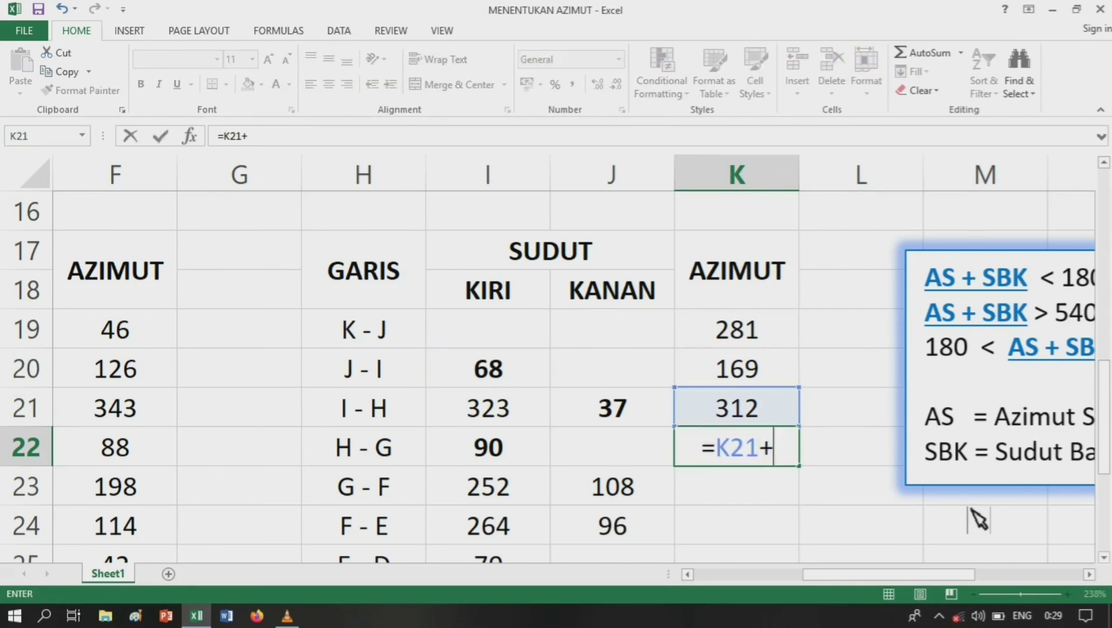
pyautogui.press('Left')
pyautogui.press('Left')
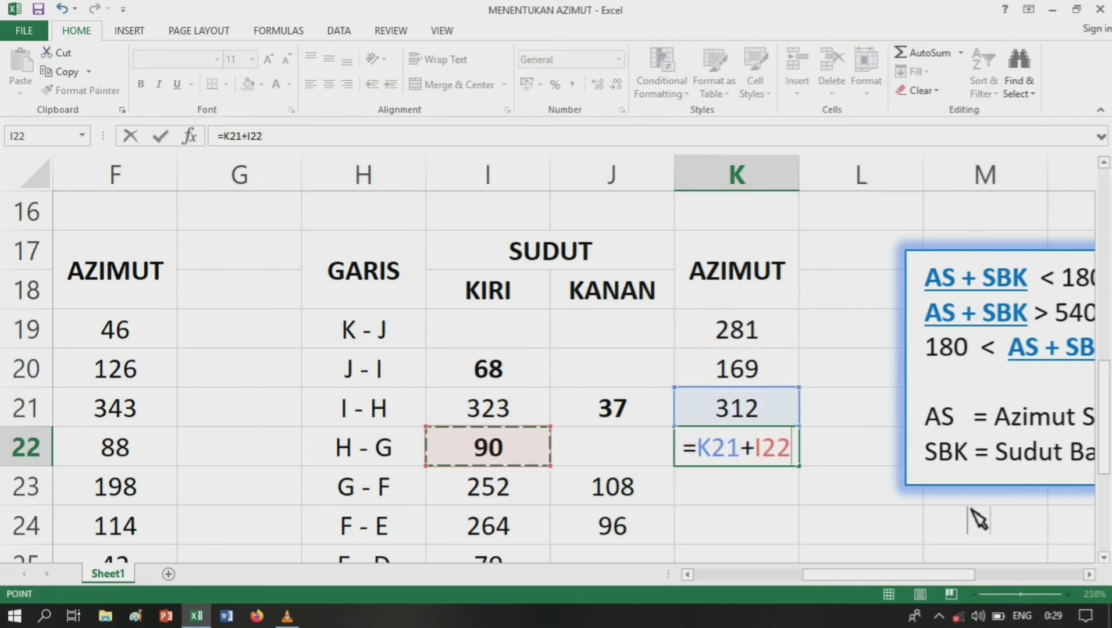
pyautogui.press('Return')
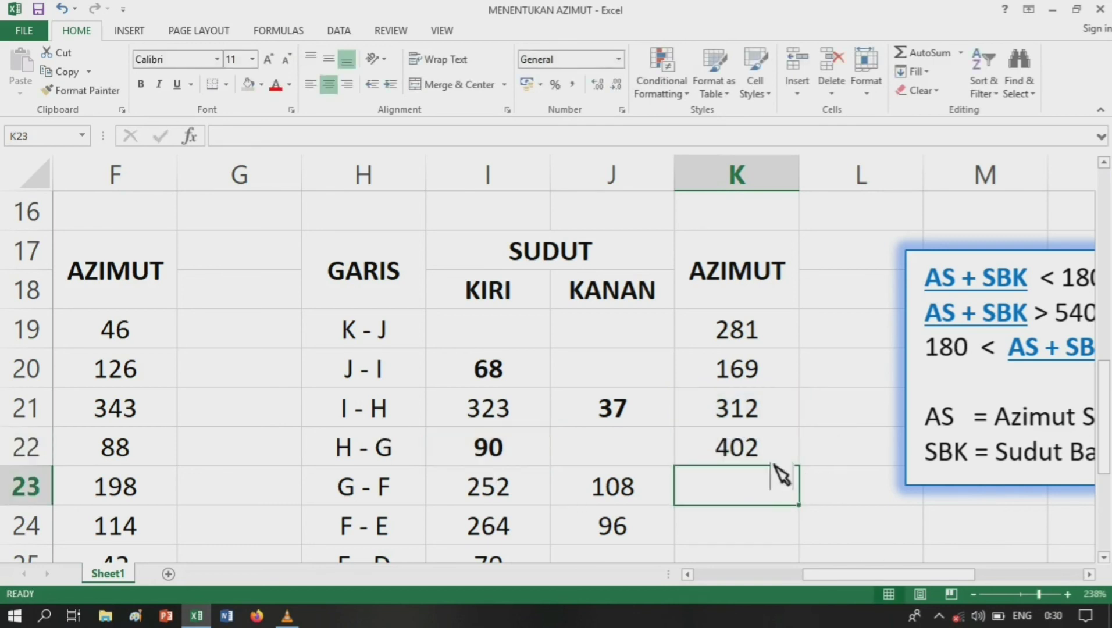
pyautogui.press('Up')
pyautogui.scroll(-1, 799, 465)
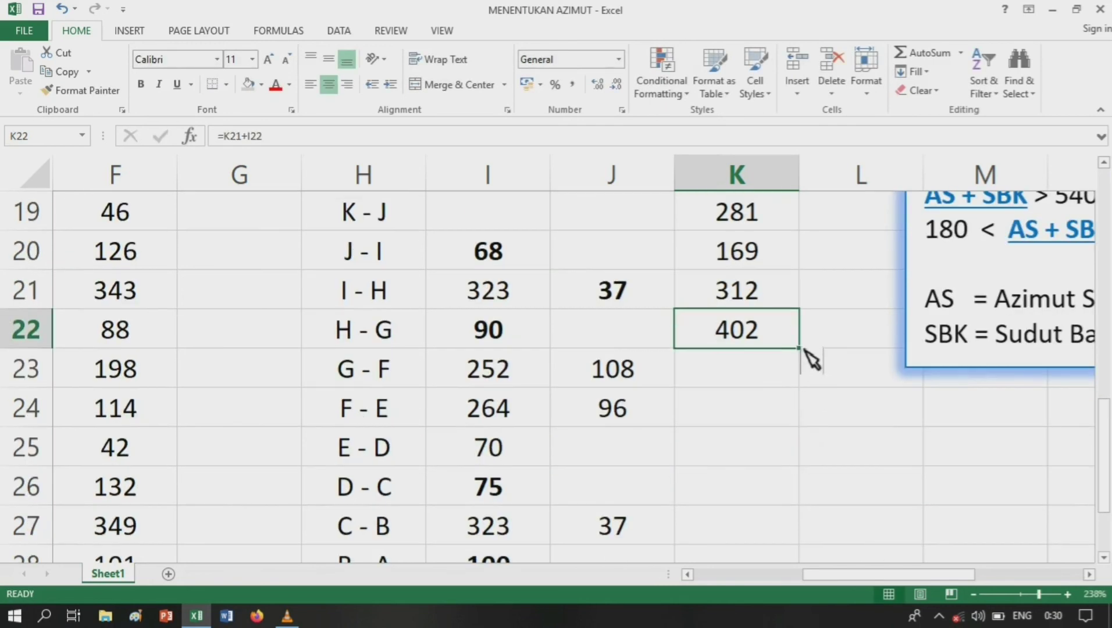
pyautogui.moveTo(804, 350); pyautogui.dragTo(784, 512)
# - Complete line H - G's azimuth formula in K22 by subtracting 180
pyautogui.click(752, 251)
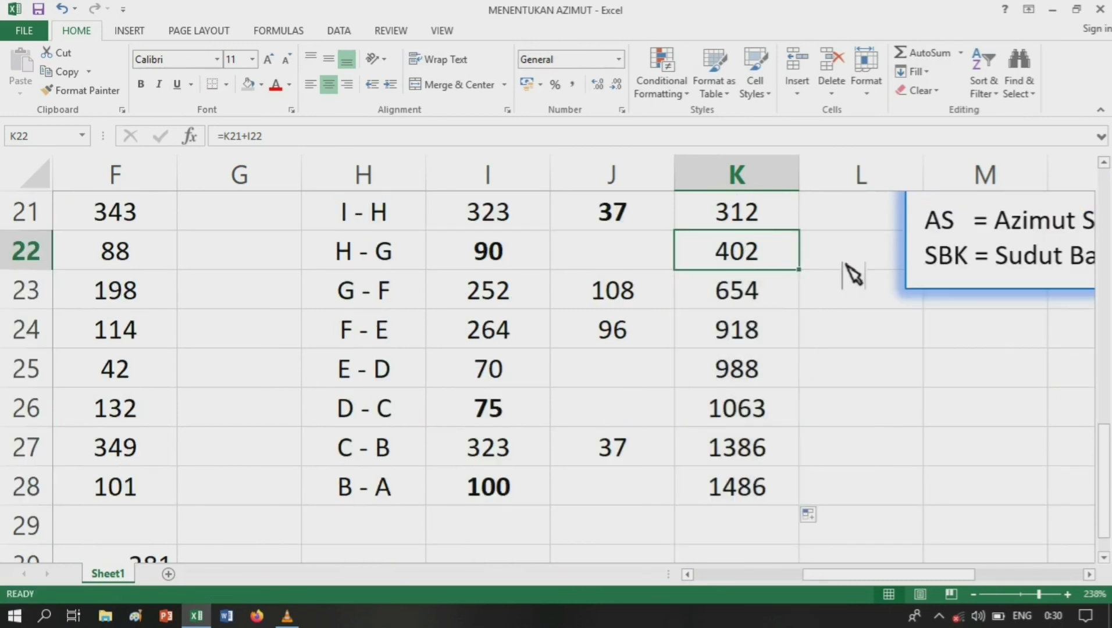
pyautogui.press('F2')
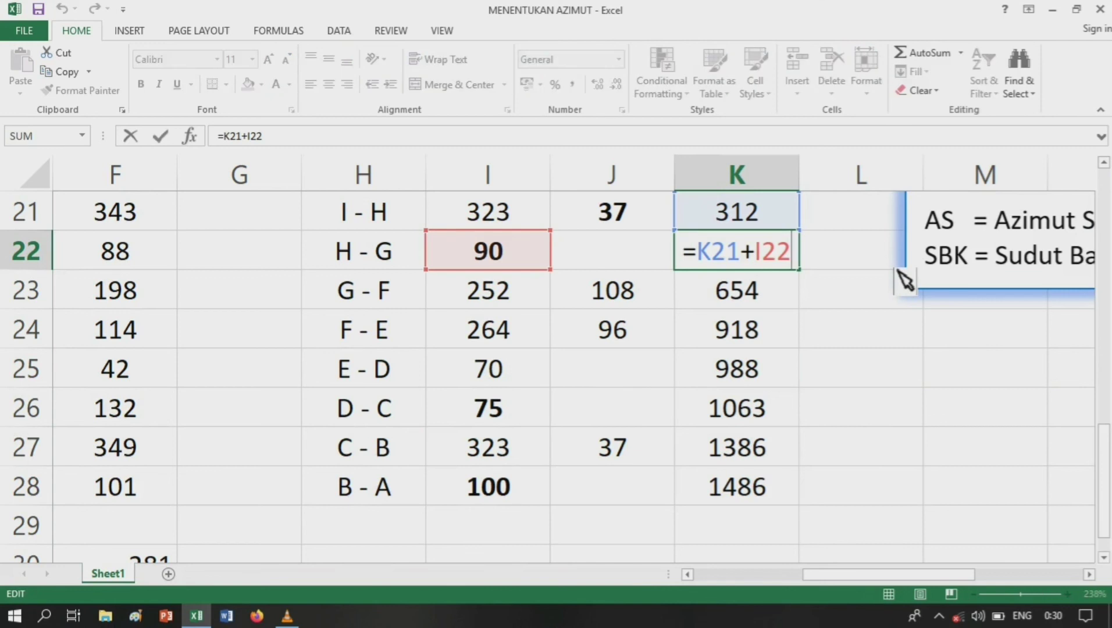
pyautogui.write('-180')
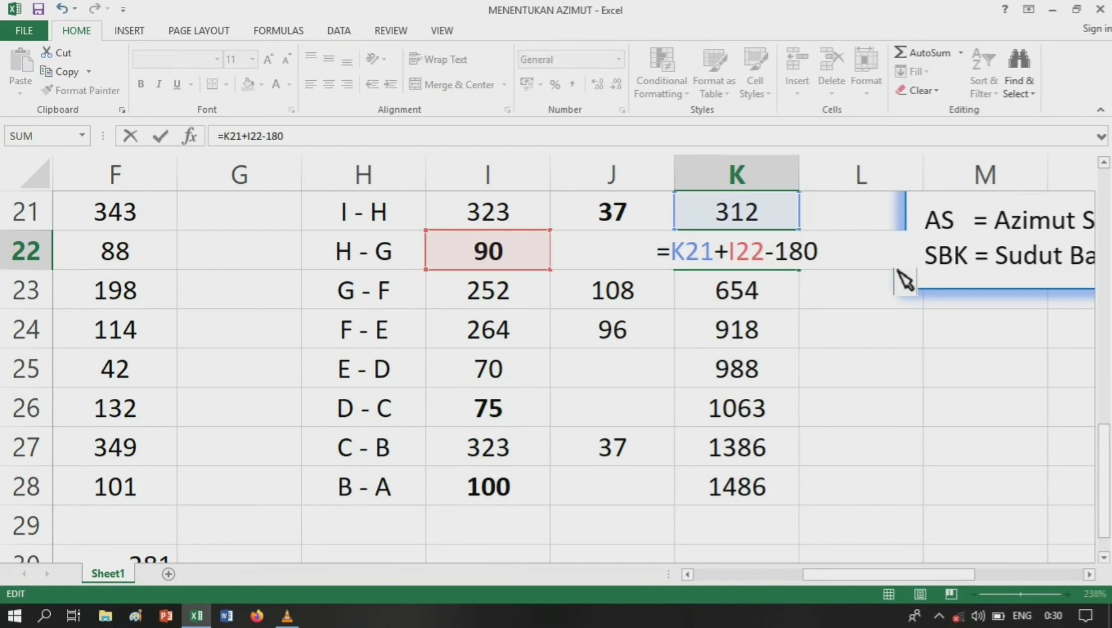
pyautogui.press('Return')
# - Complete line G - F's azimuth formula in K23 so it subtracts 180 from K22 plus I23
pyautogui.press('F2')
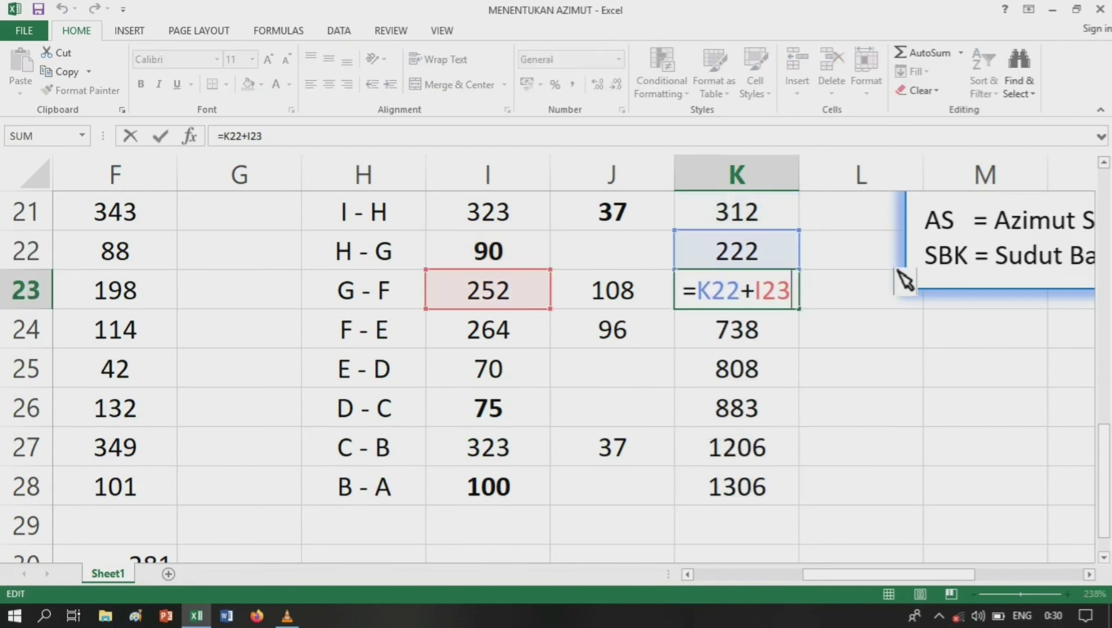
pyautogui.write('-80')
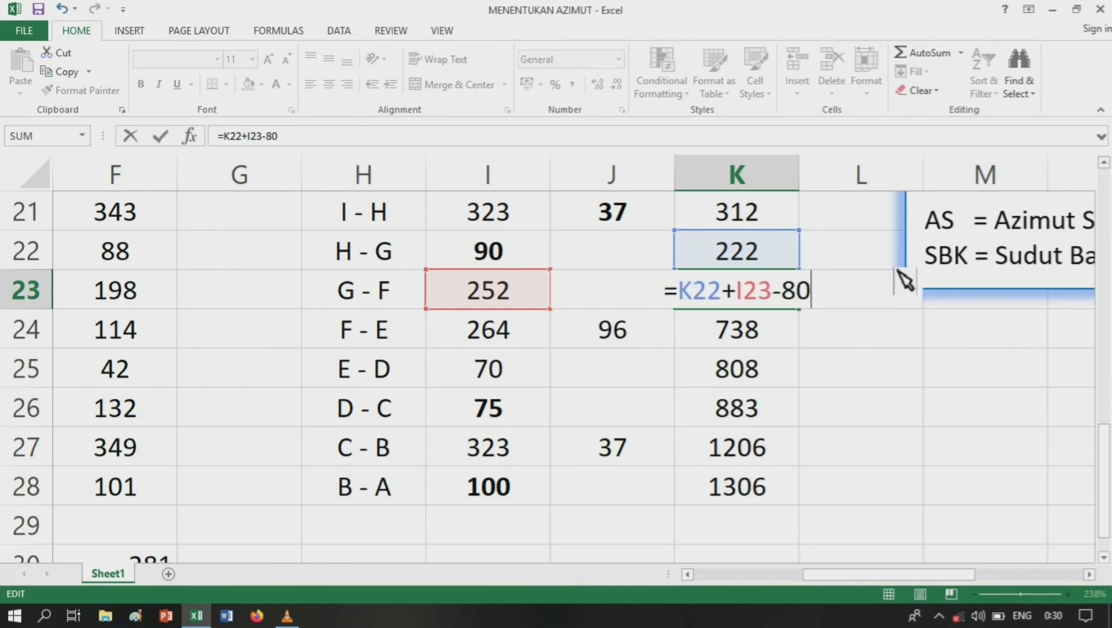
pyautogui.press('Return')
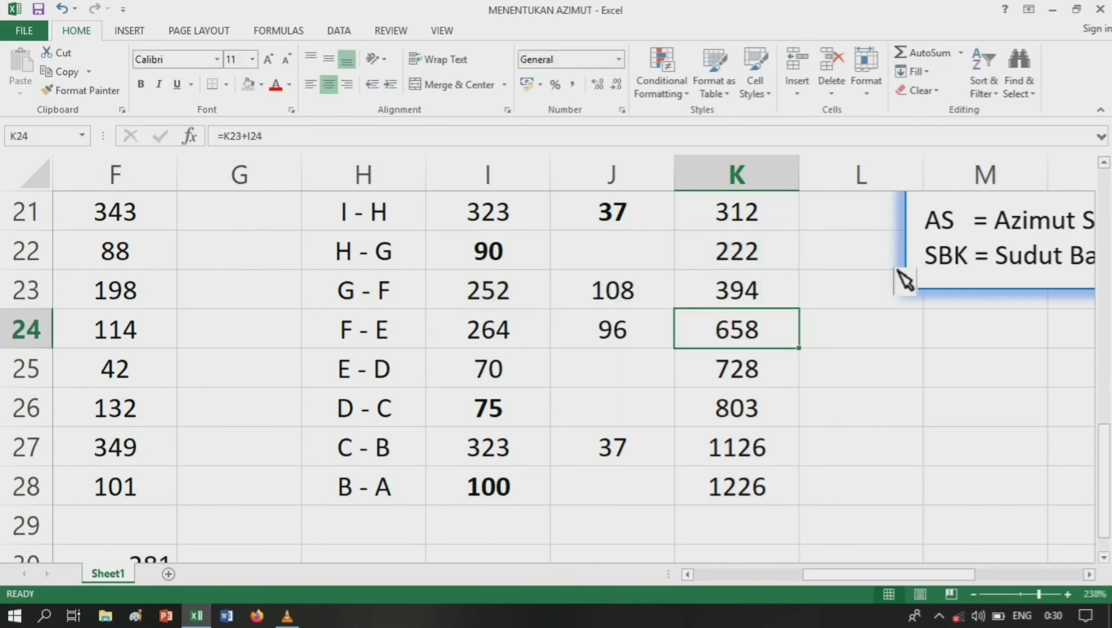
pyautogui.press('Up')
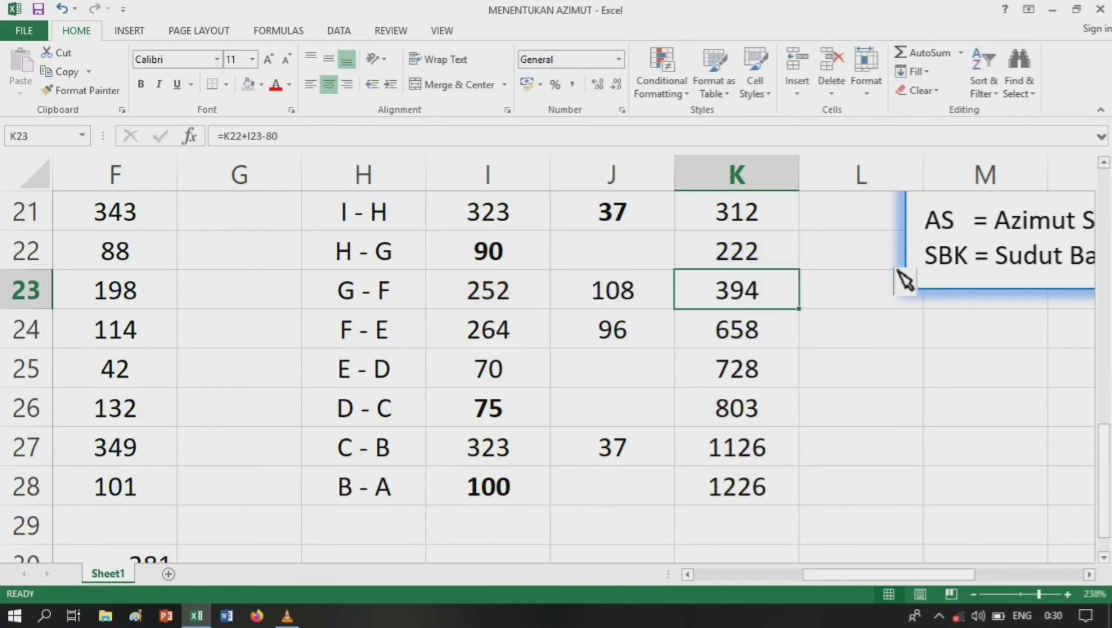
pyautogui.press('F2')
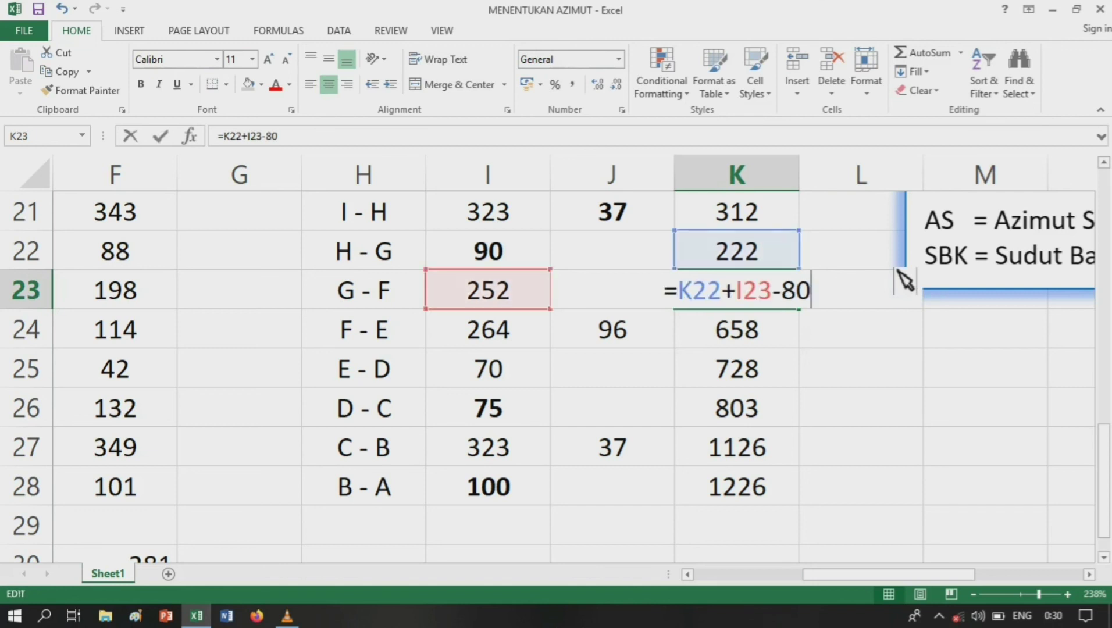
pyautogui.press('BackSpace')
pyautogui.press('BackSpace')
pyautogui.write('180')
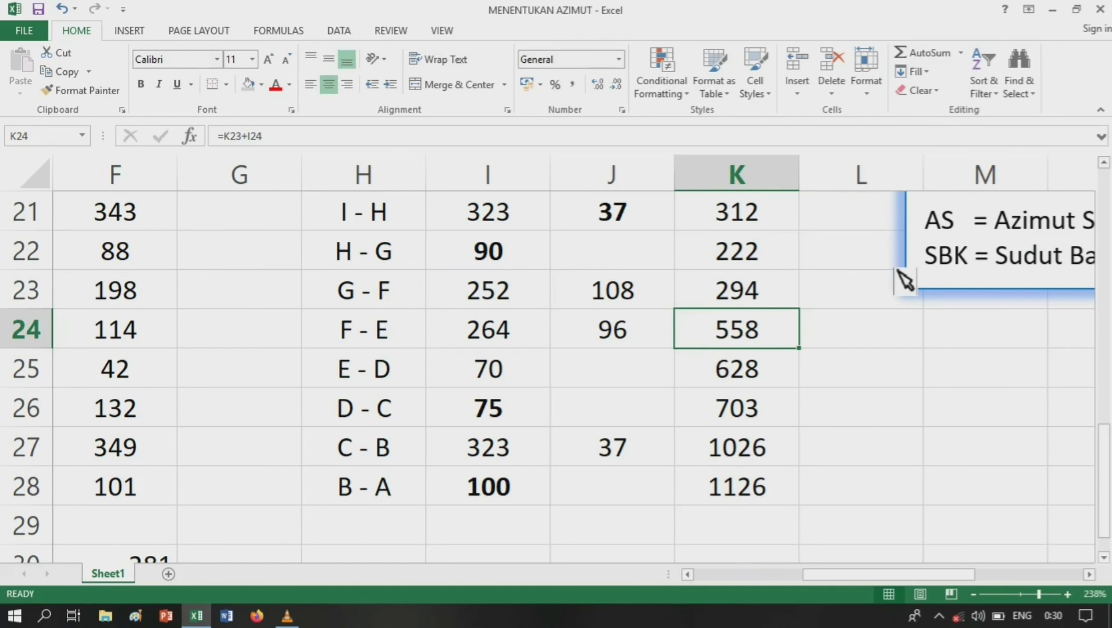
# - Subtract 540 in line F - E's azimuth formula in K24 and add 180 in line E - D's formula in K25
pyautogui.press('F2')
pyautogui.press('Escape')
pyautogui.press('F2')
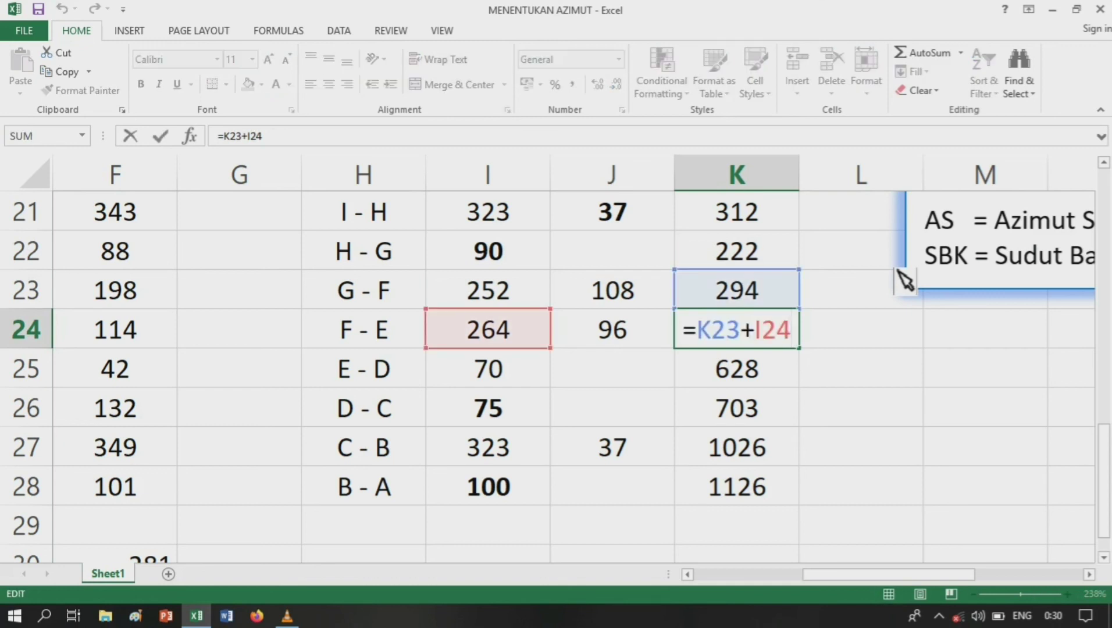
pyautogui.write('-540')
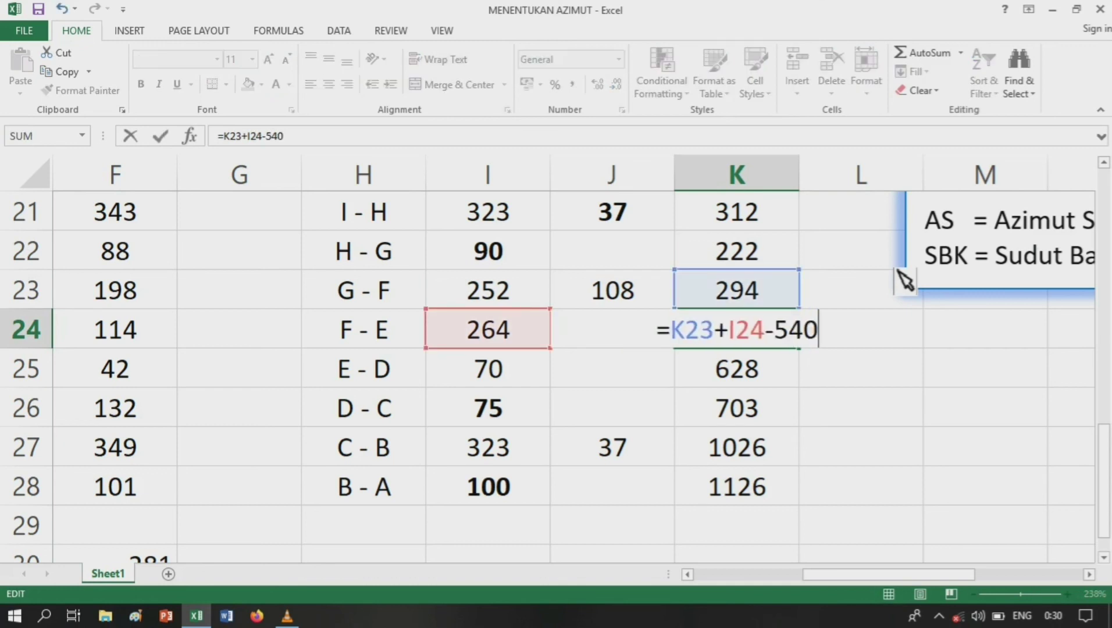
pyautogui.press('Return')
pyautogui.press('F2')
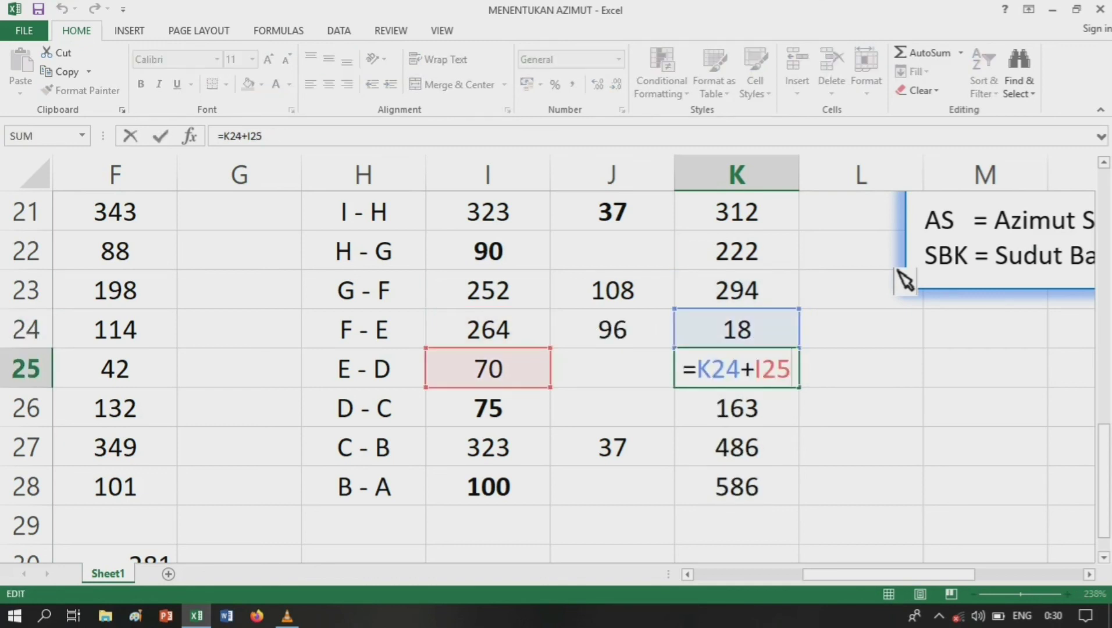
pyautogui.write('+180')
pyautogui.press('Return')
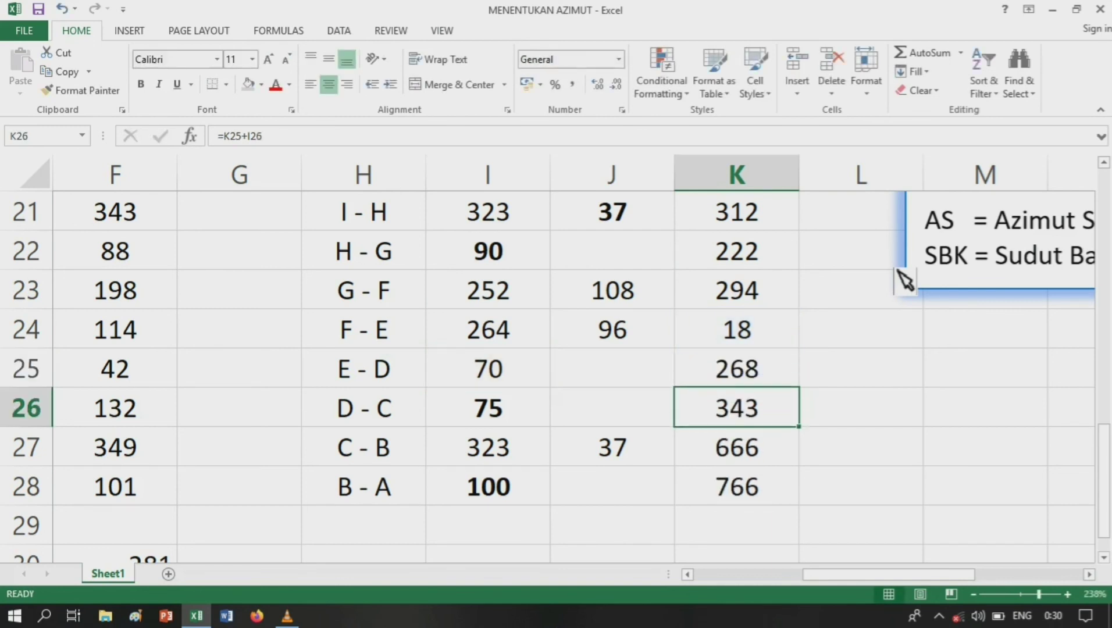
# - Subtract 180 in the azimuth formulas of lines D - C and C - B in K26 and K27
pyautogui.press('F2')
pyautogui.write('-18')
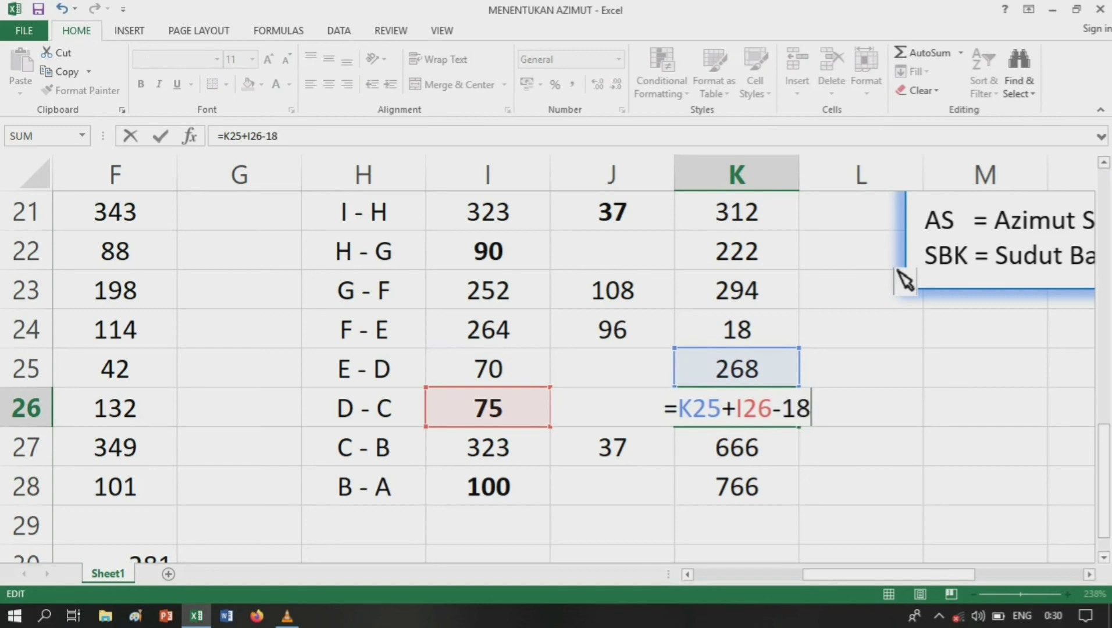
pyautogui.press('Return')
pyautogui.press('F2')
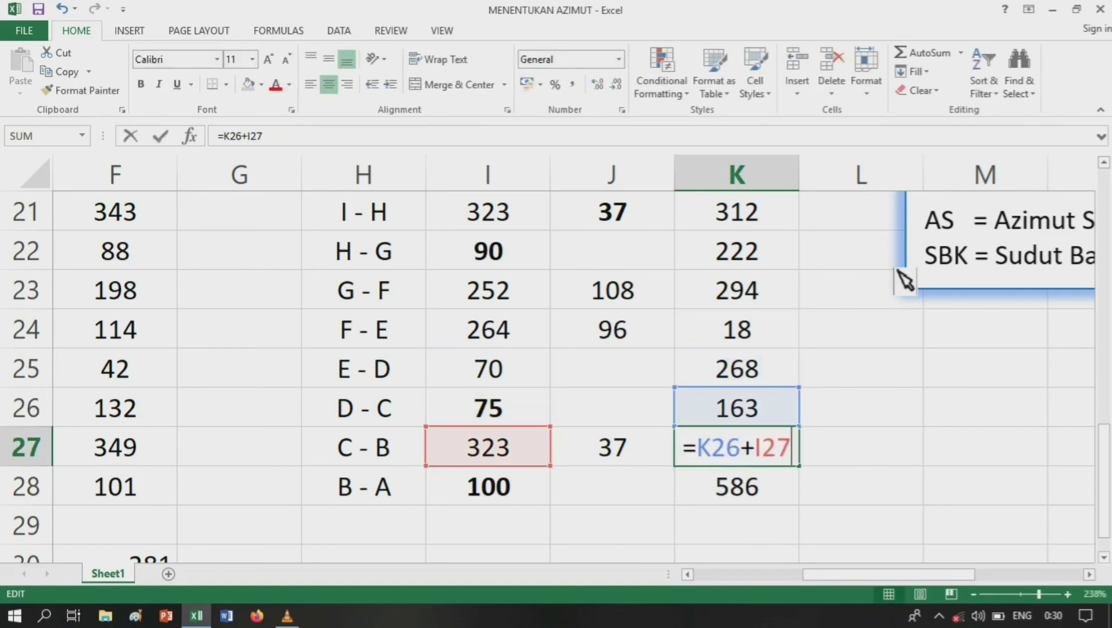
pyautogui.write('-180')
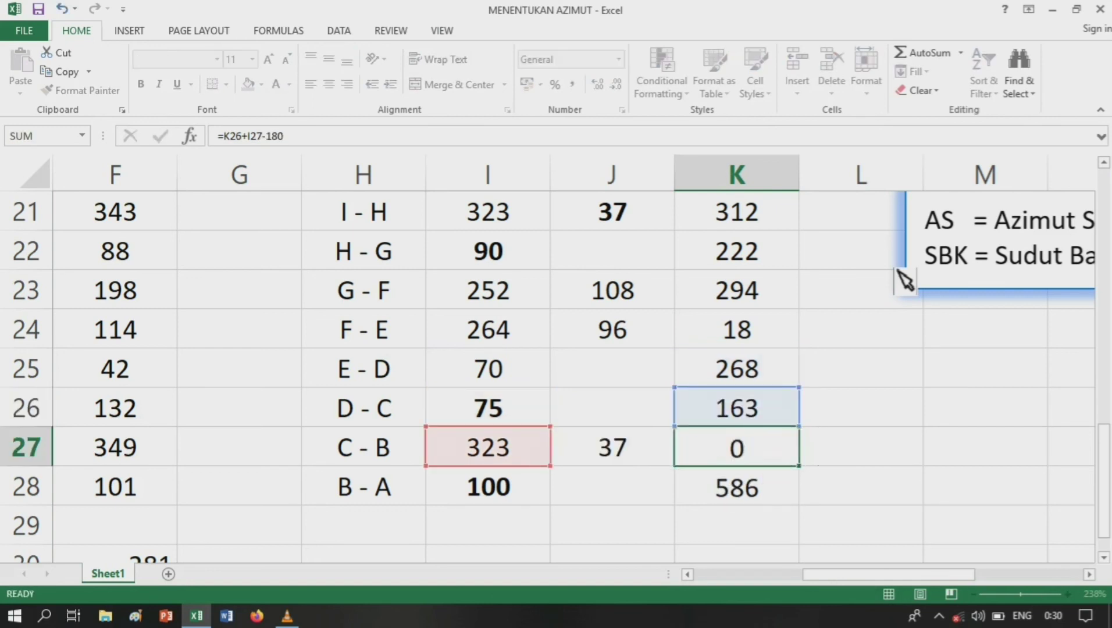
pyautogui.press('Return')
# - Complete line B - A's azimuth formula in K28 by subtracting 180 from K27 plus I28
pyautogui.press('F2')
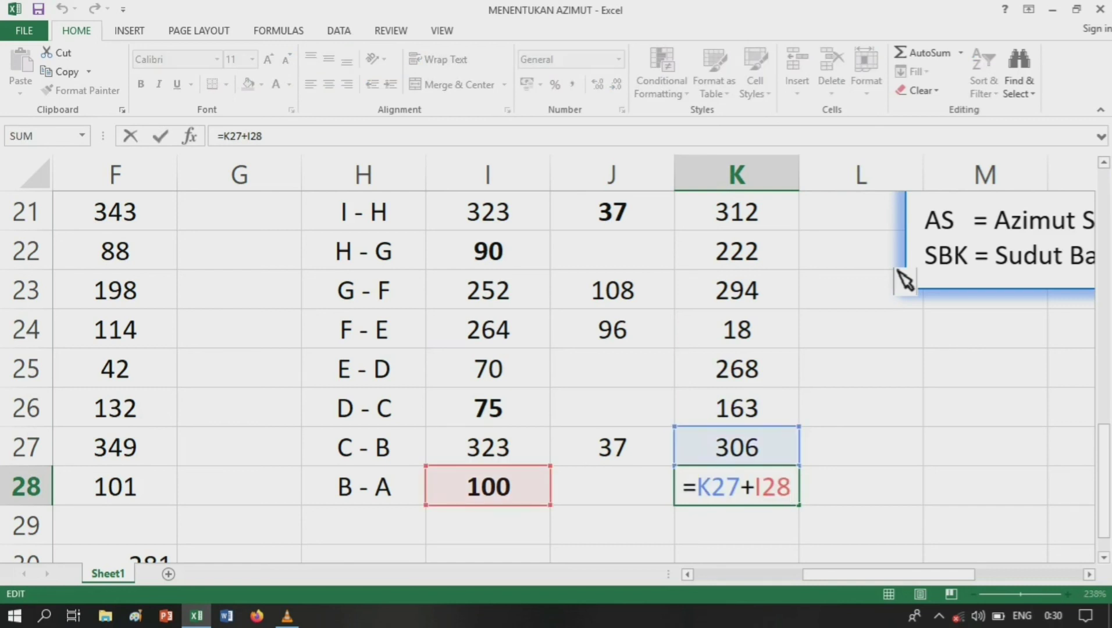
pyautogui.write('-')
pyautogui.press('Escape')
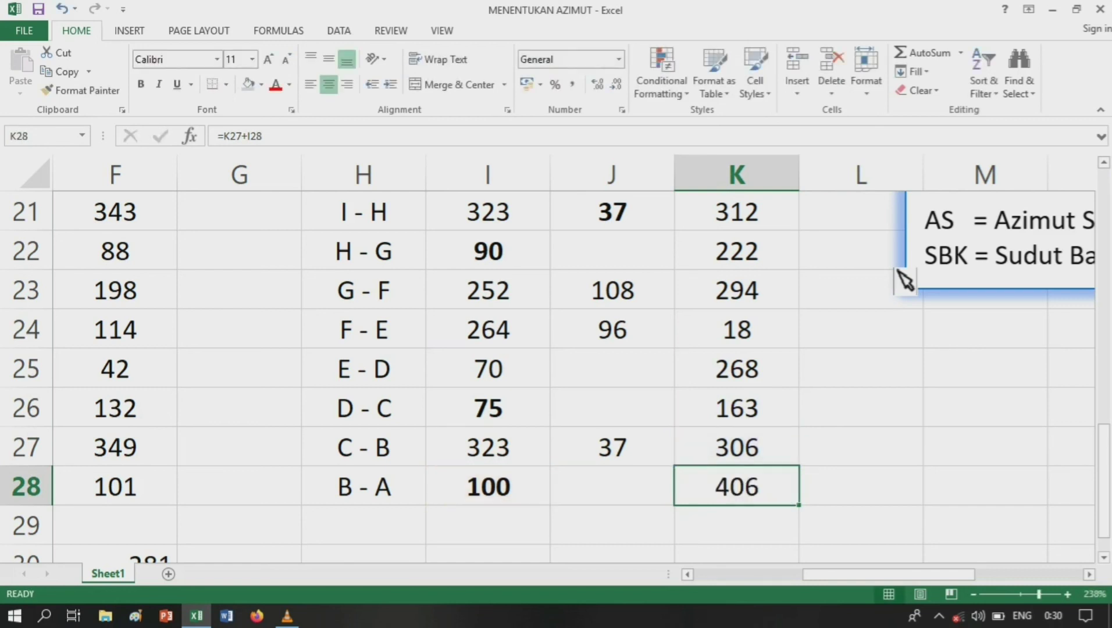
pyautogui.press('F2')
pyautogui.write('-180')
pyautogui.press('Return')
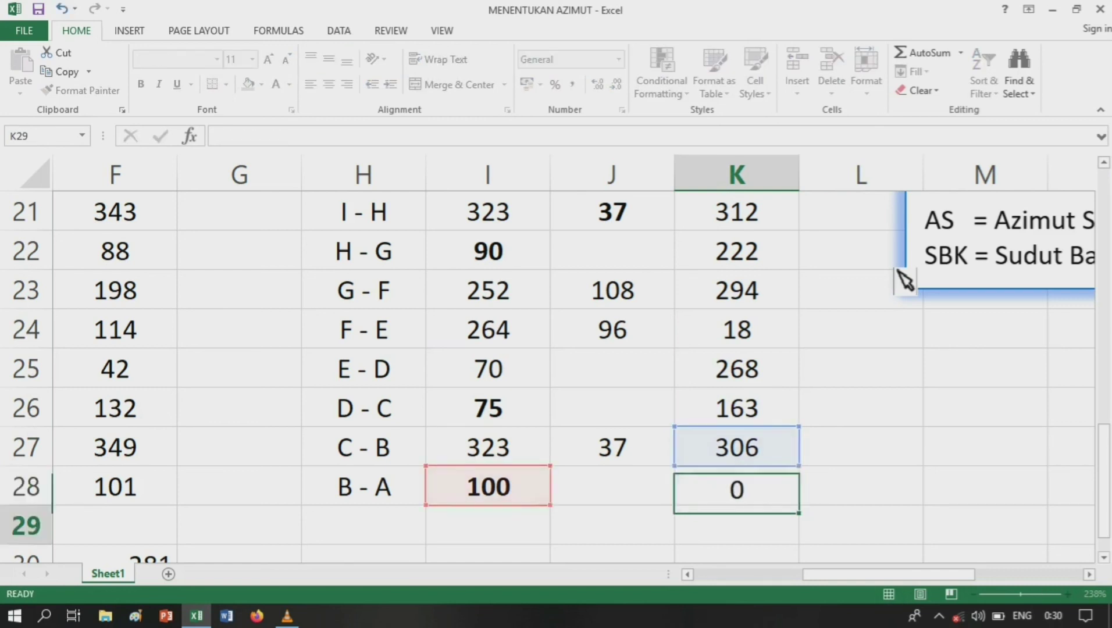
pyautogui.press('Up')
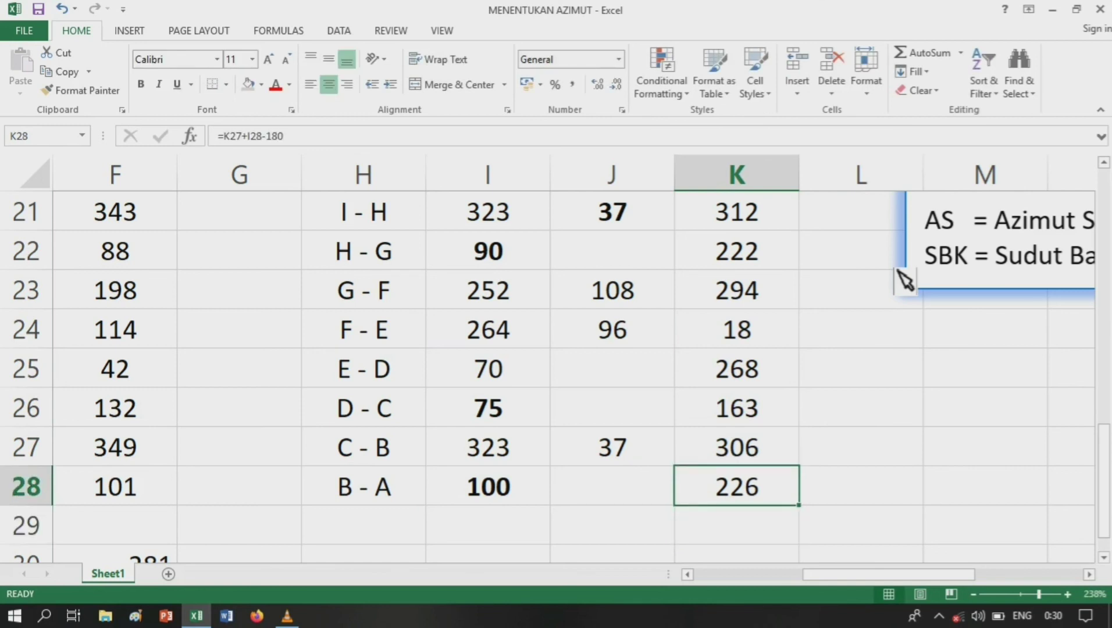
# - Review row 28 from line B - A's azimuth back to line J - K in the forward table
pyautogui.press('Left')
pyautogui.press('Left')
pyautogui.press('Left')
pyautogui.press('Left')
pyautogui.press('Left')
pyautogui.press('Left')
pyautogui.press('Left')
pyautogui.press('Left')
pyautogui.press('Left')
pyautogui.press('Left')
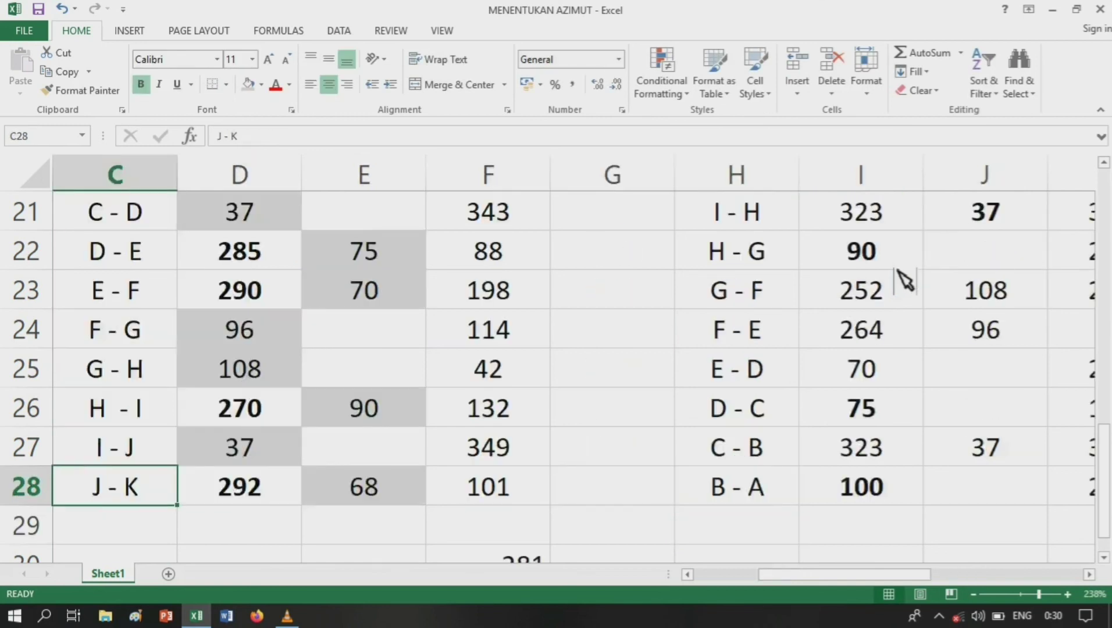
# - Examine the traverse sketch around points A, B and C above the forward table
pyautogui.press('Up')
pyautogui.press('Up')
pyautogui.press('Up')
pyautogui.press('Up')
pyautogui.press('Up')
pyautogui.press('Up')
pyautogui.press('Up')
pyautogui.press('Up')
pyautogui.press('Up')
pyautogui.press('Up')
pyautogui.press('Up')
pyautogui.press('Up')
pyautogui.press('Up')
pyautogui.press('Up')
pyautogui.press('Up')
pyautogui.press('Up')
pyautogui.press('Right')
pyautogui.press('Right')
pyautogui.press('Up')
pyautogui.press('Up')
pyautogui.press('Up')
pyautogui.press('Up')
pyautogui.press('Up')
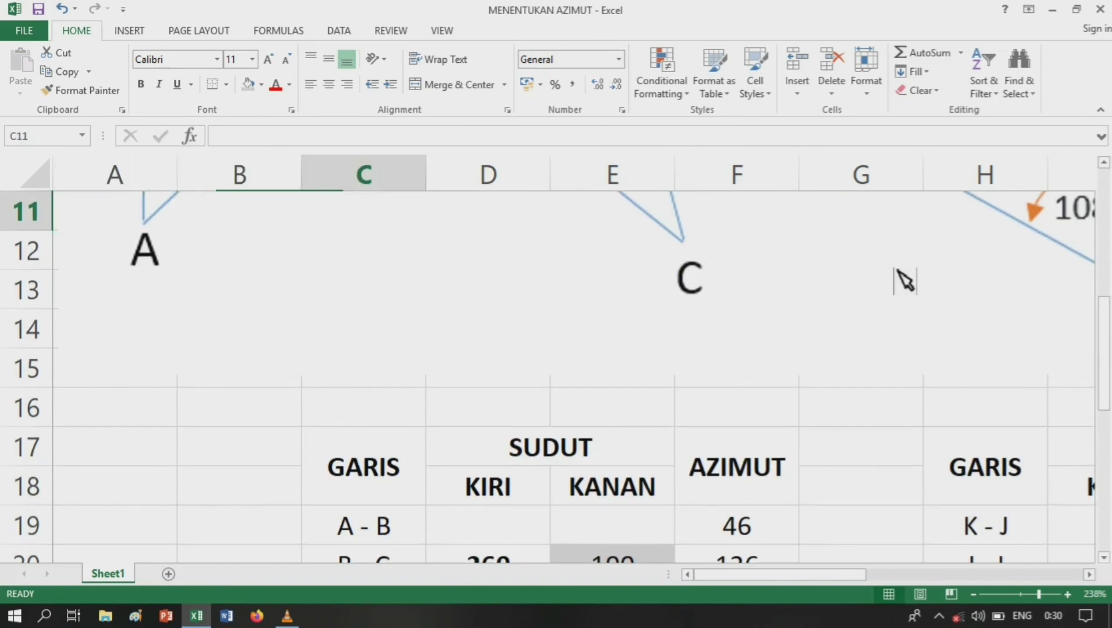
pyautogui.press('Up')
pyautogui.press('Up')
pyautogui.press('Up')
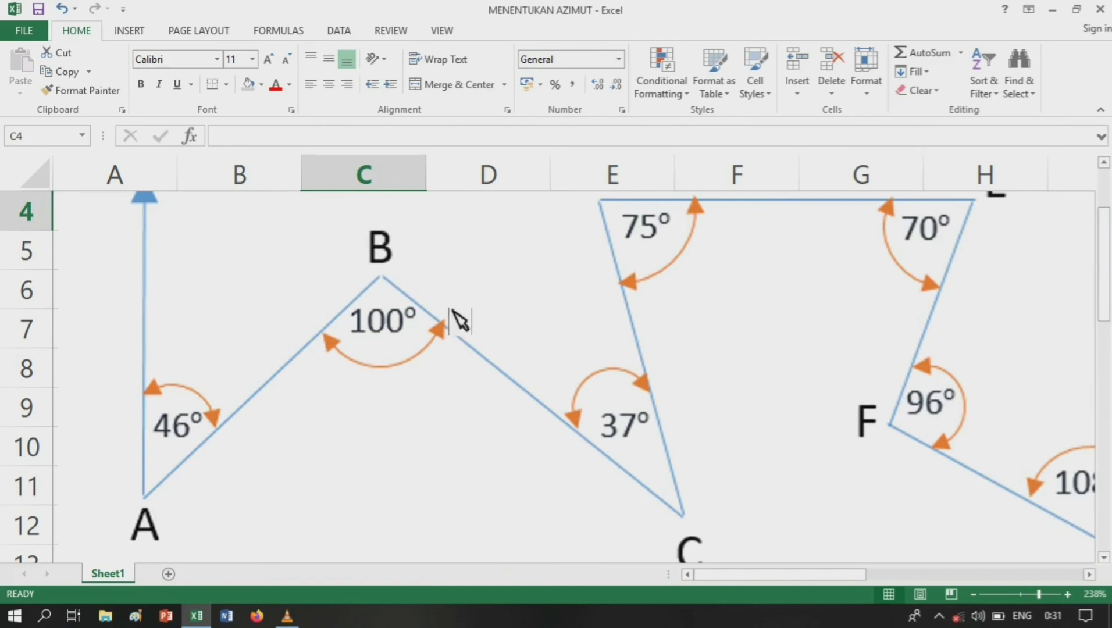
# - Calculate line A - B's back azimuth in G19, beside its forward azimuth, with the formula =F19+180
pyautogui.scroll(-4, 355, 422)
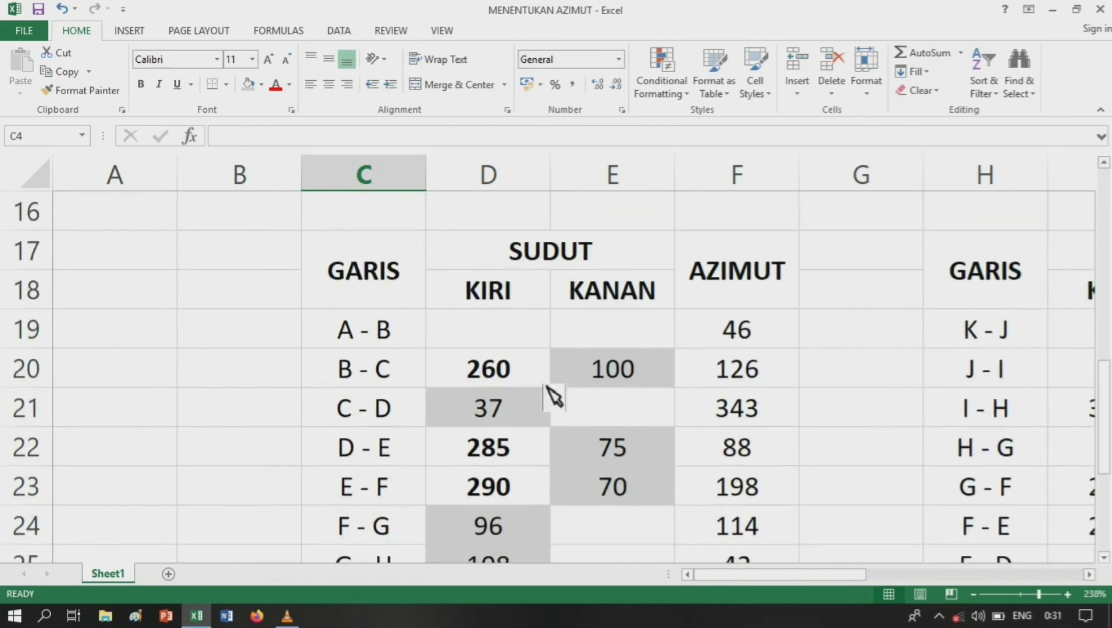
pyautogui.click(856, 348)
pyautogui.write('=')
pyautogui.press('Left')
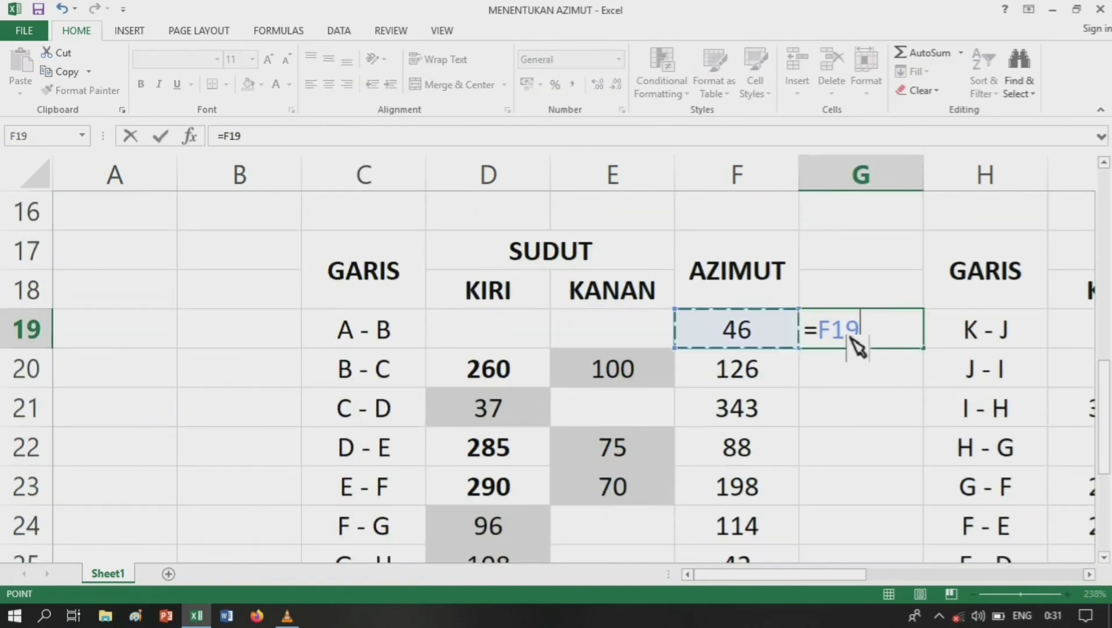
pyautogui.write('+18')
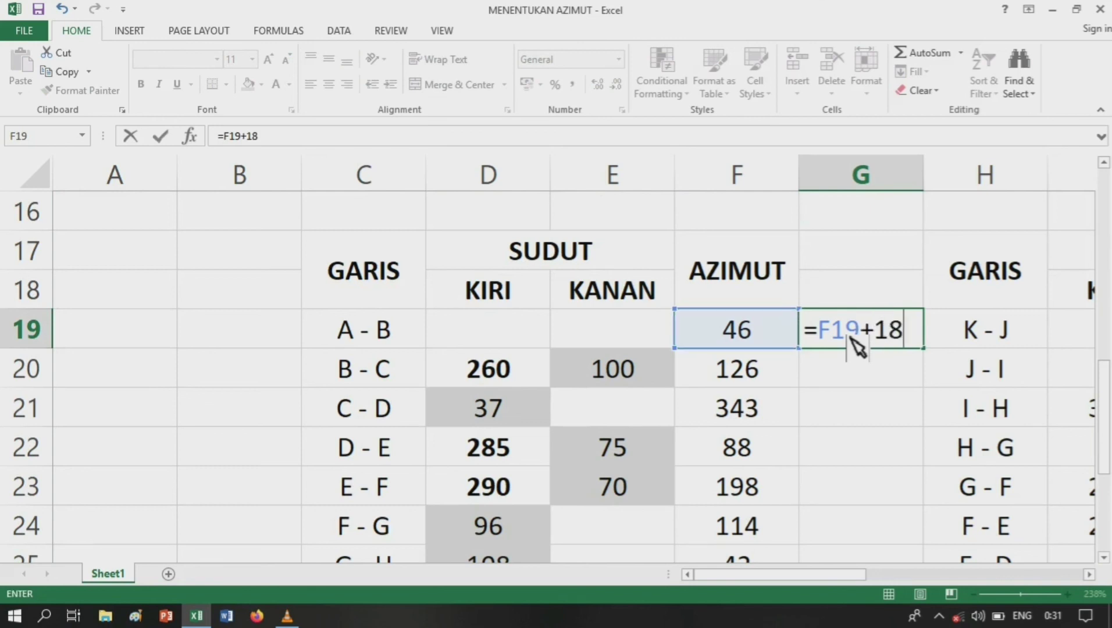
pyautogui.write('0')
pyautogui.press('Return')
# - Review the reverse table's azimuths and the AS + SBK rule box beside them
pyautogui.press('Right')
pyautogui.press('Right')
pyautogui.press('Right')
pyautogui.press('Right')
pyautogui.press('Right')
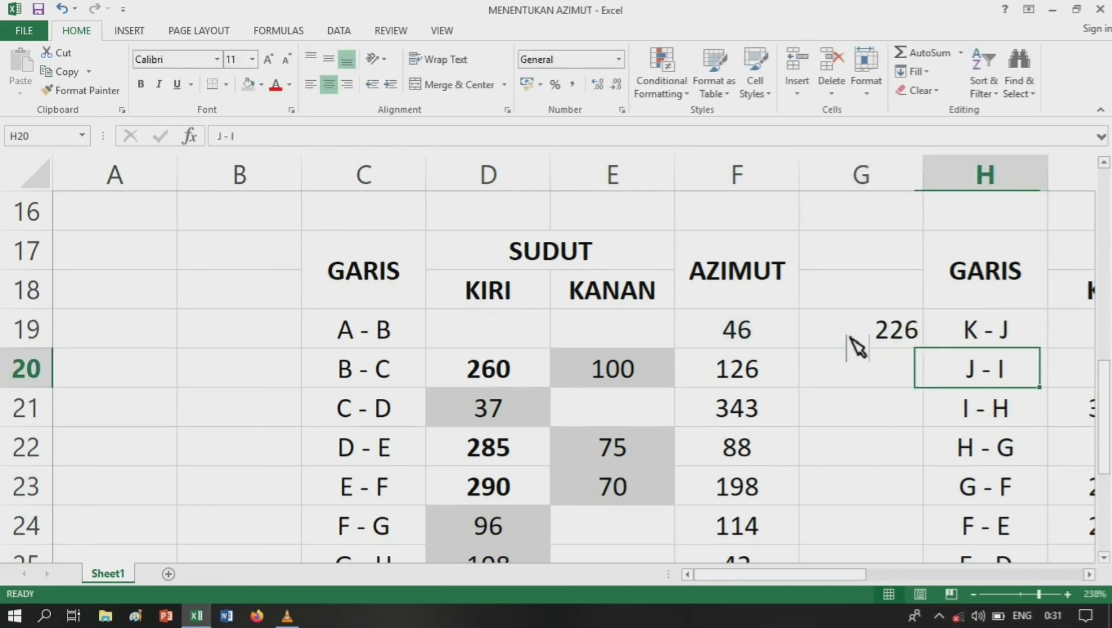
pyautogui.press('Right')
pyautogui.press('Right')
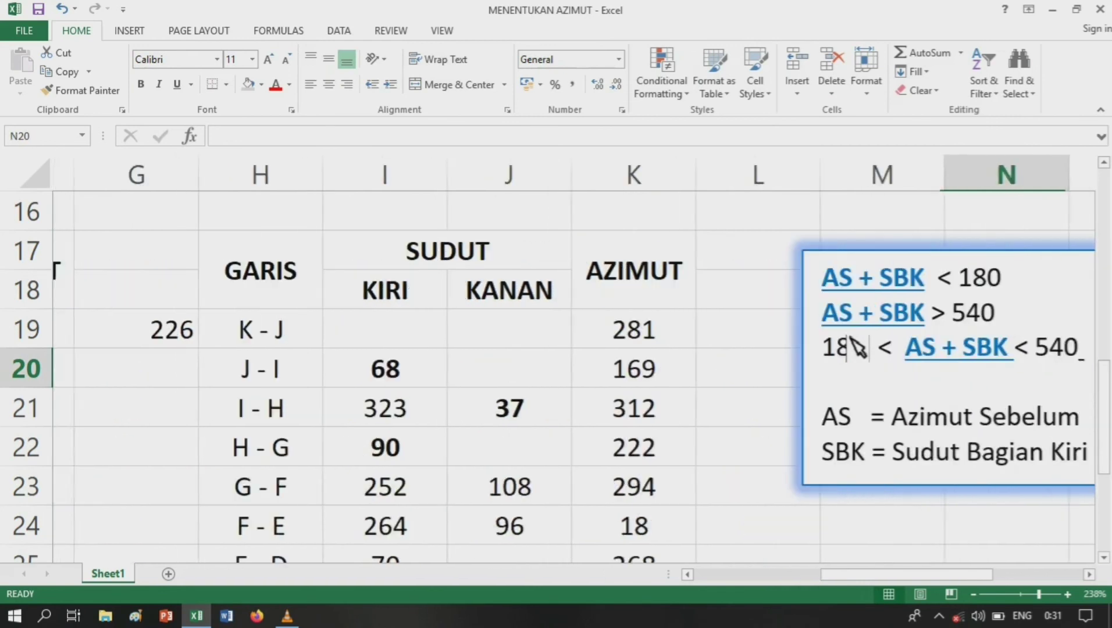
pyautogui.press('Left')
pyautogui.press('Left')
pyautogui.press('Left')
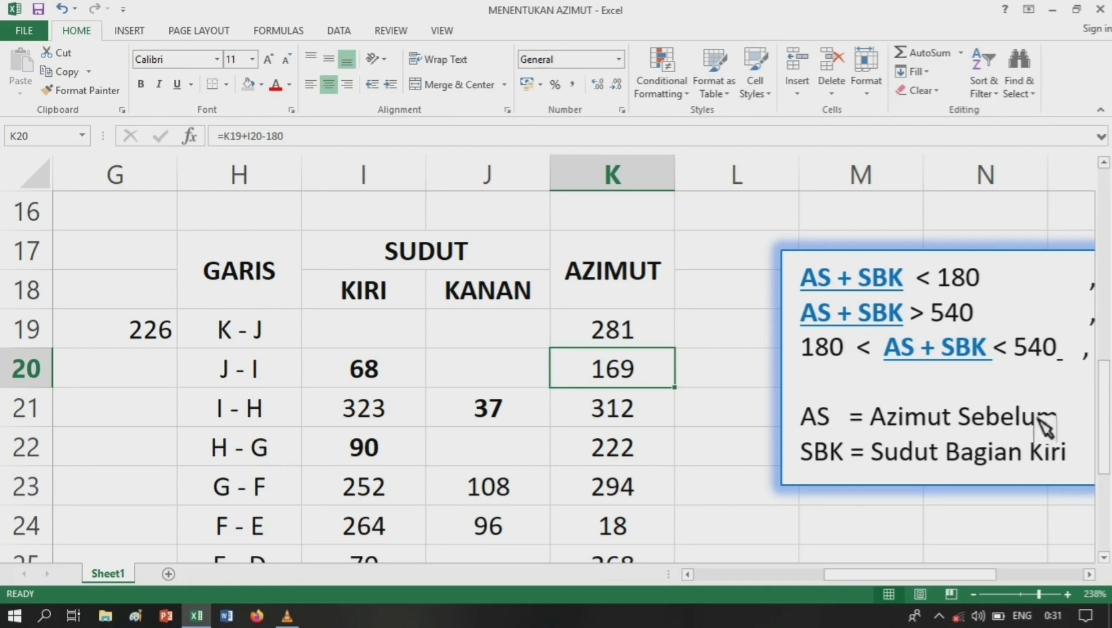
pyautogui.click(805, 550)
pyautogui.press('Right')
pyautogui.press('Right')
pyautogui.press('Right')
pyautogui.press('Right')
pyautogui.press('Right')
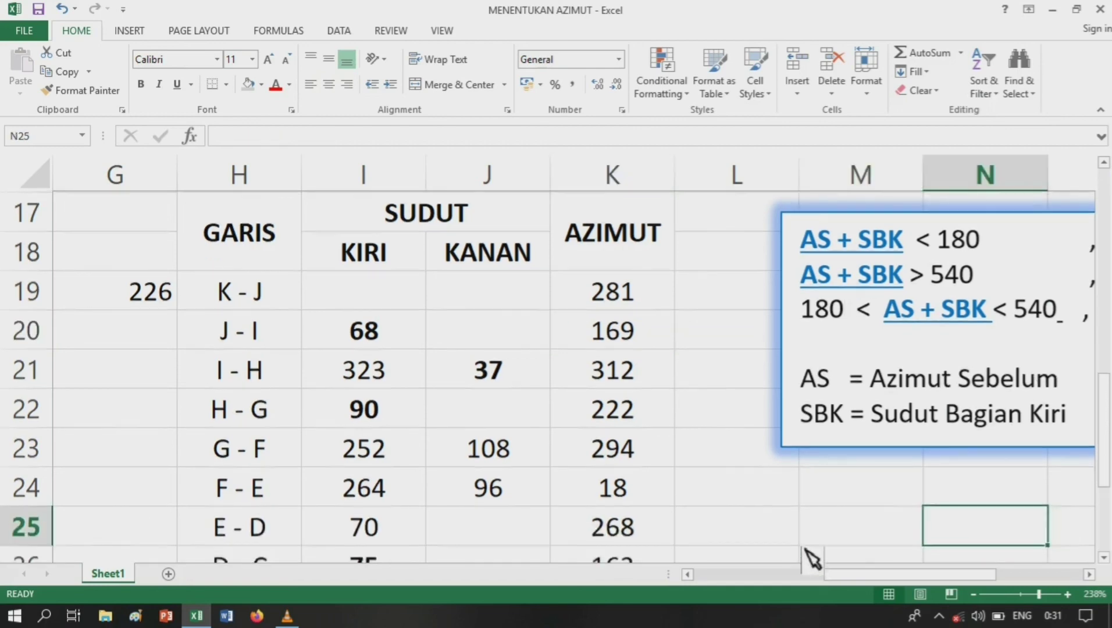
pyautogui.press('Left')
pyautogui.press('Left')
pyautogui.press('Left')
pyautogui.press('Left')
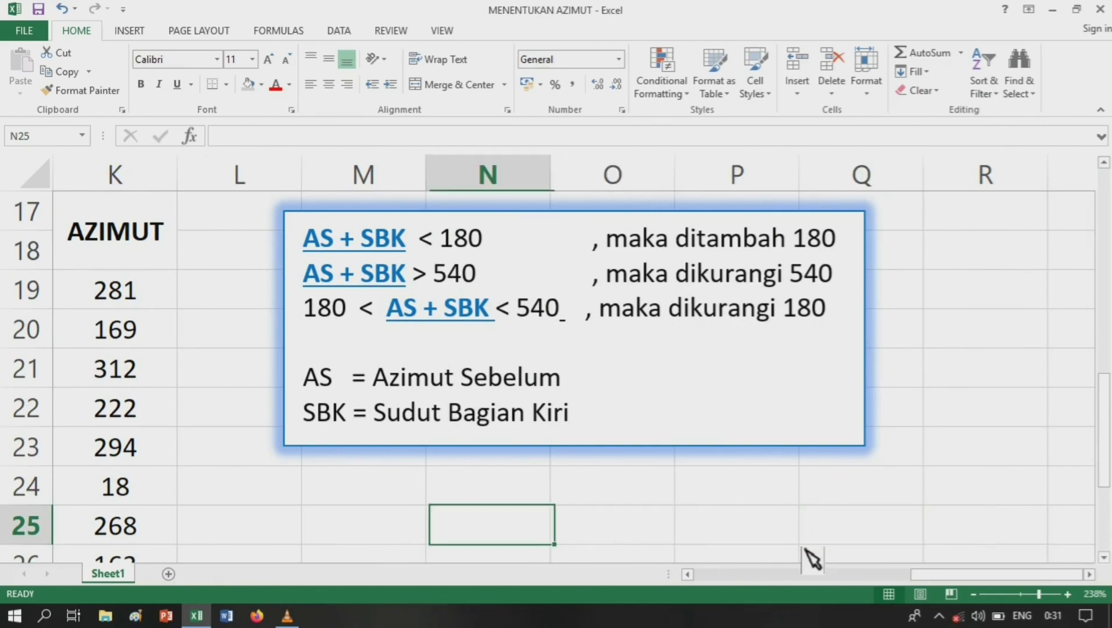